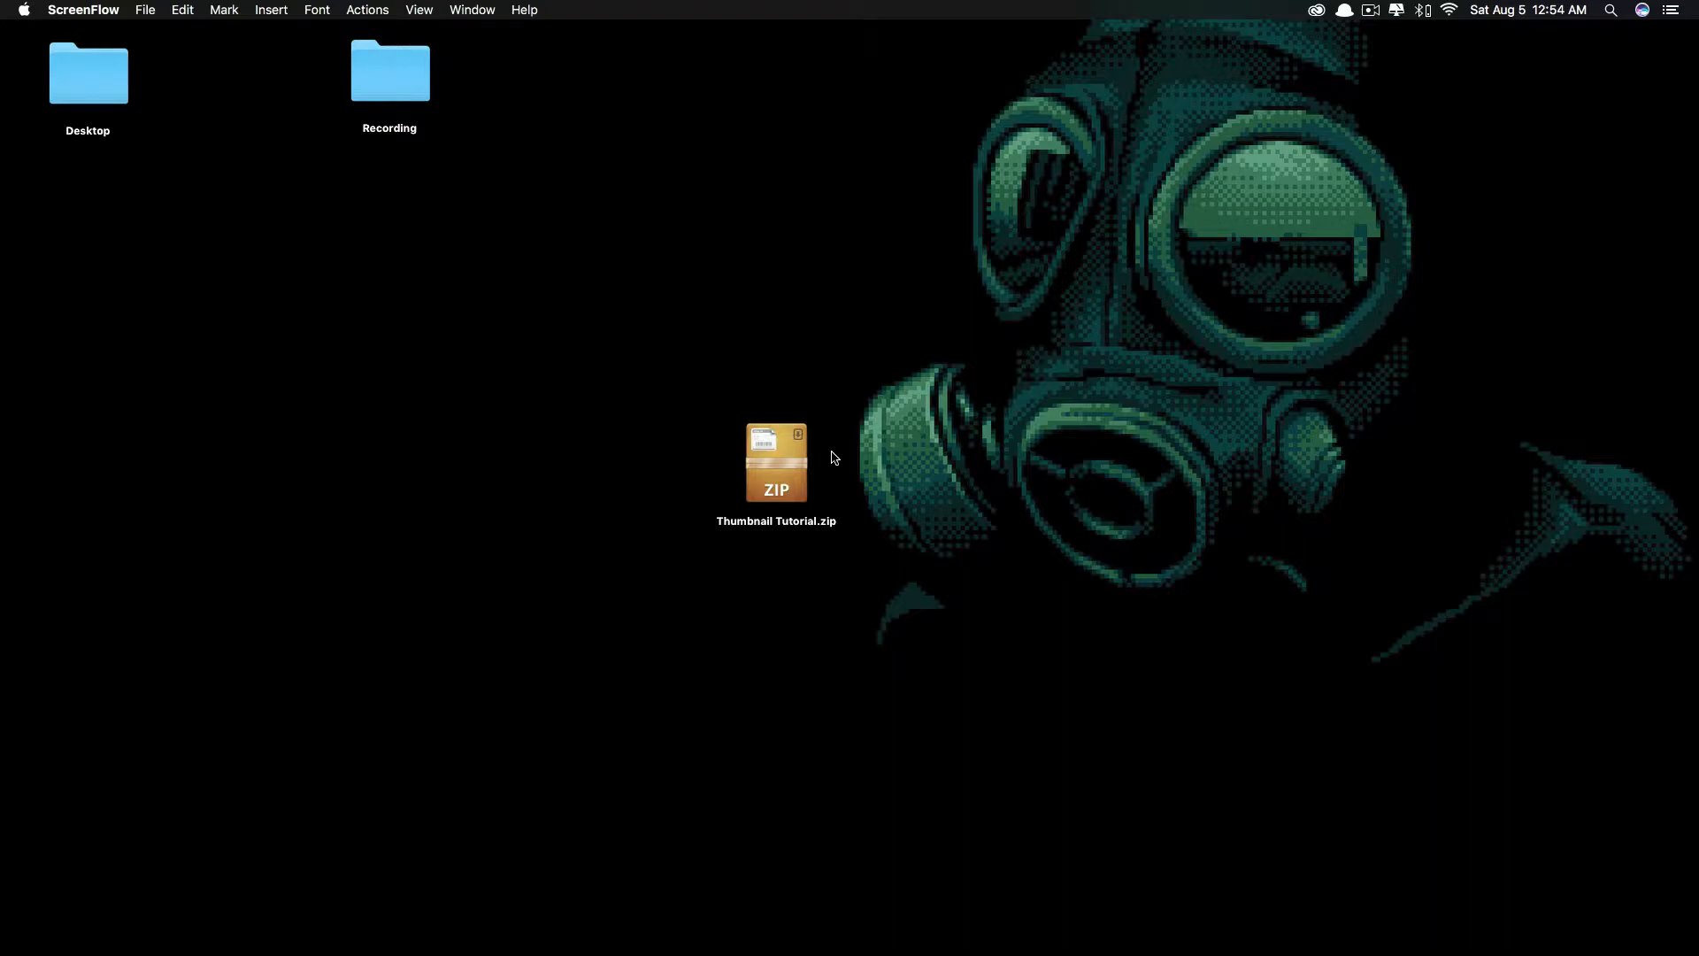
drag(632, 377, 930, 549)
click(930, 546)
drag(684, 362, 876, 584)
click(876, 585)
drag(645, 366, 864, 567)
click(864, 566)
- Extract Thumbnail Tutorial.zip on the desktop
click(775, 461)
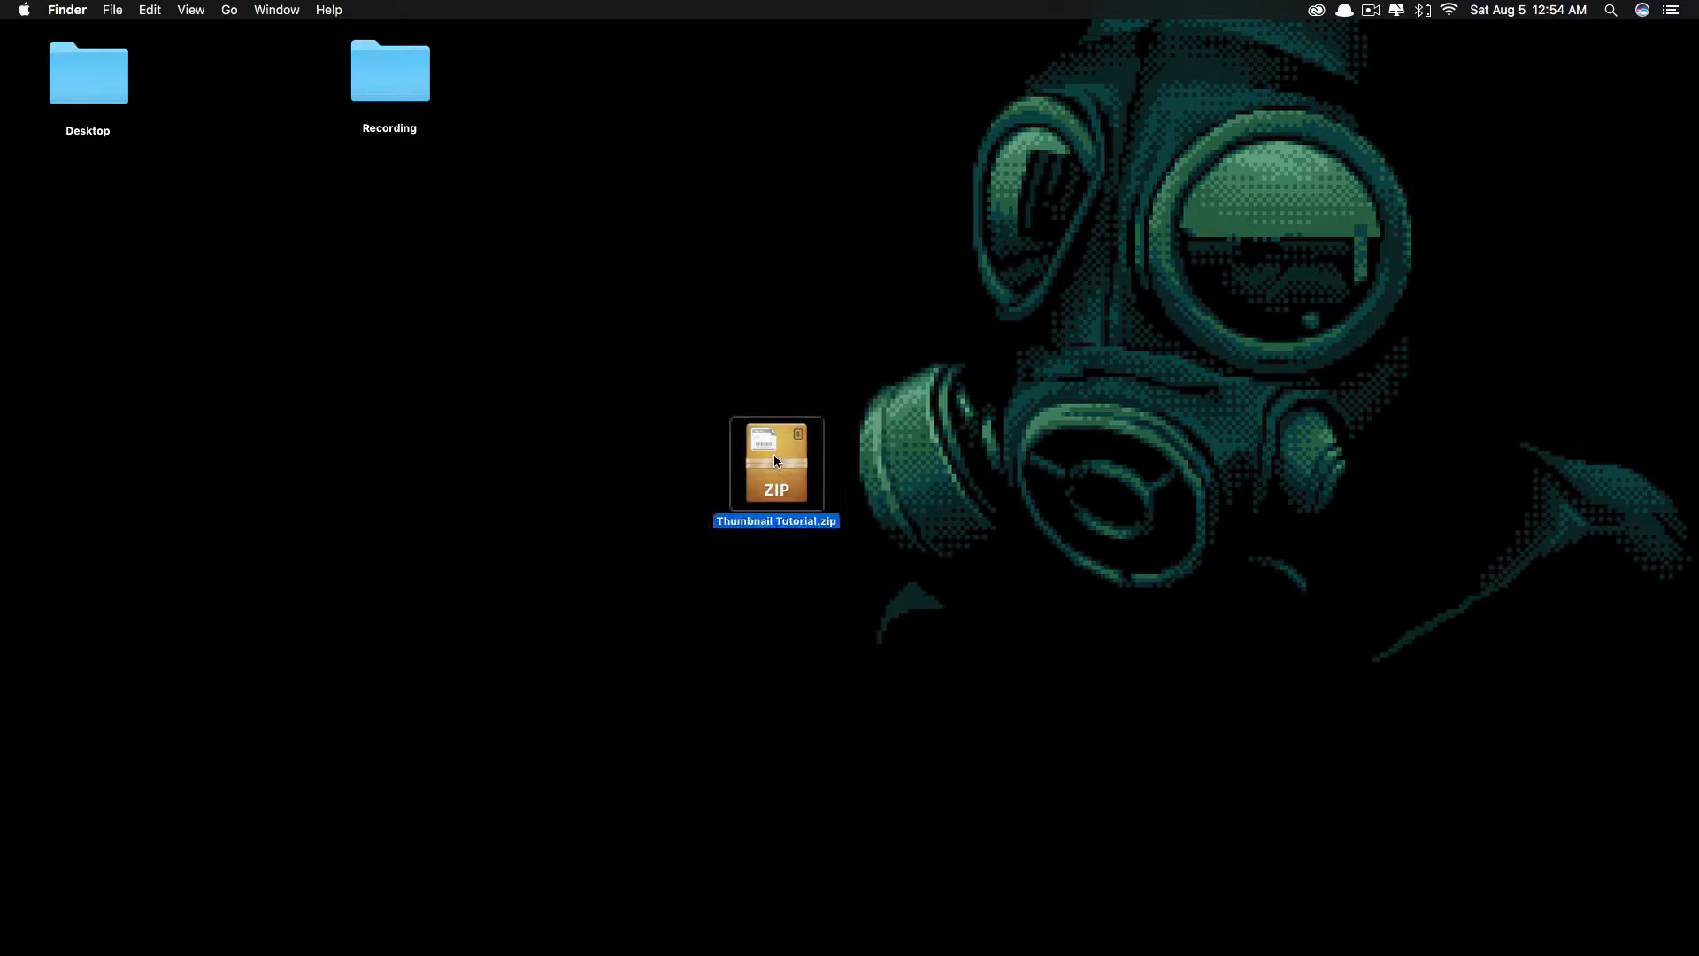
double_click(773, 456)
click(1033, 396)
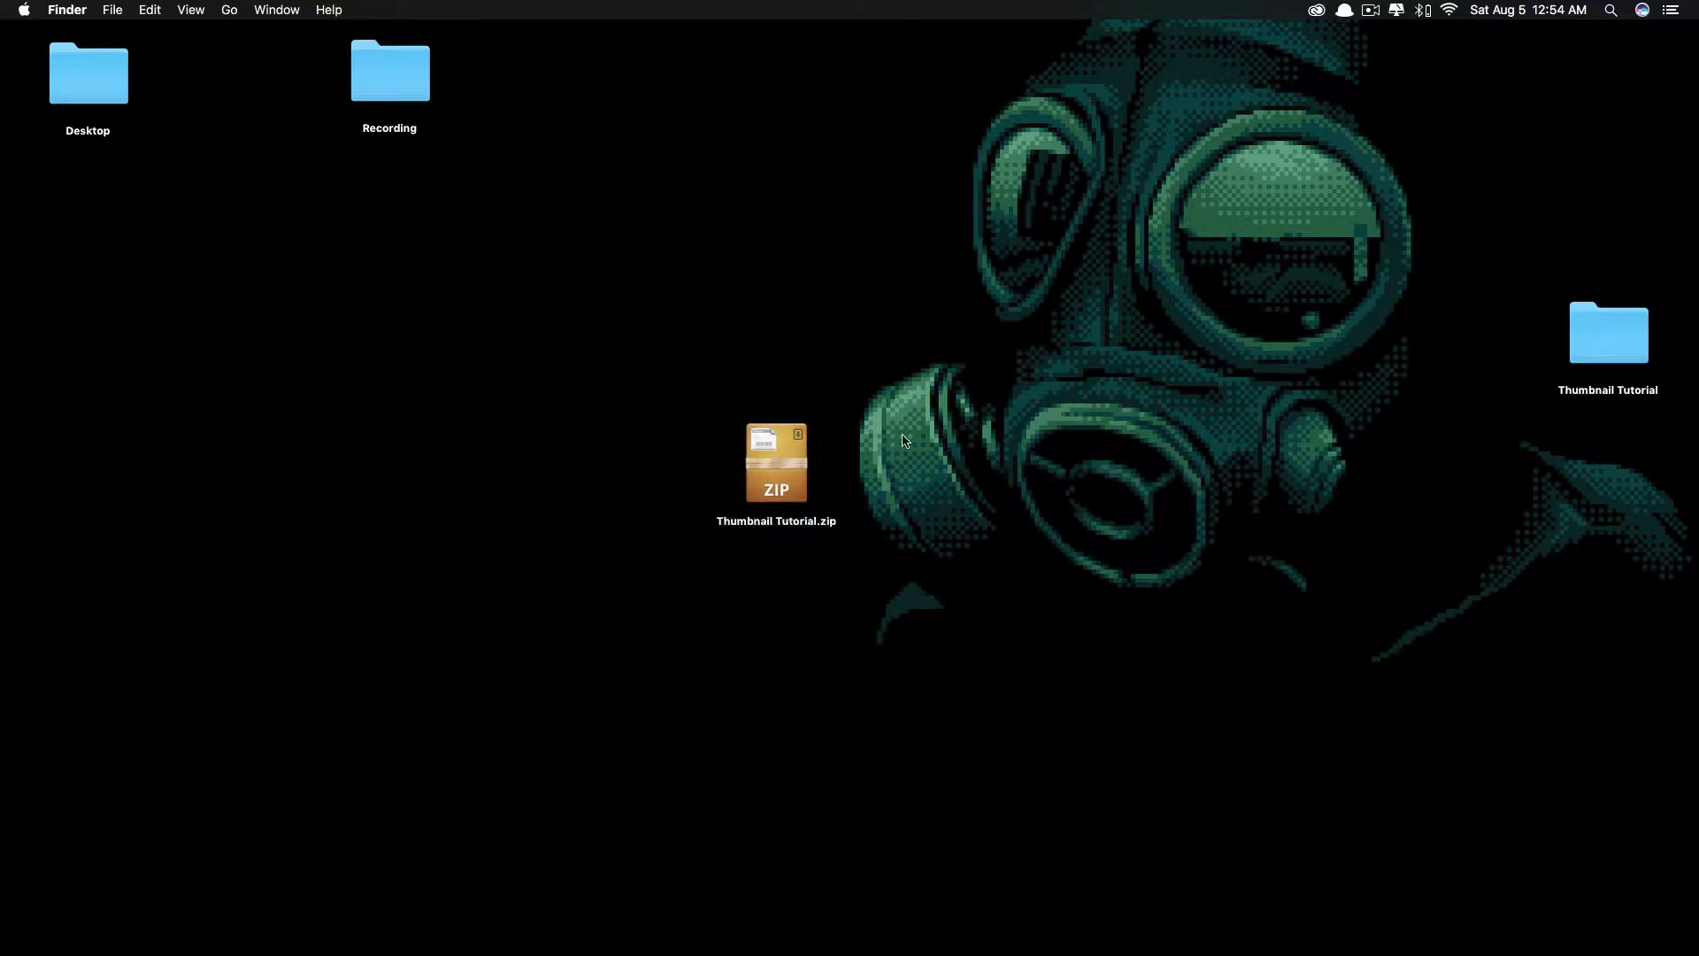
- Move the zip archive aside near the Desktop folder and open the extracted Thumbnail Tutorial folder
drag(663, 383, 855, 579)
click(855, 580)
drag(810, 487, 283, 204)
click(587, 368)
drag(1565, 331, 783, 433)
drag(639, 395, 887, 534)
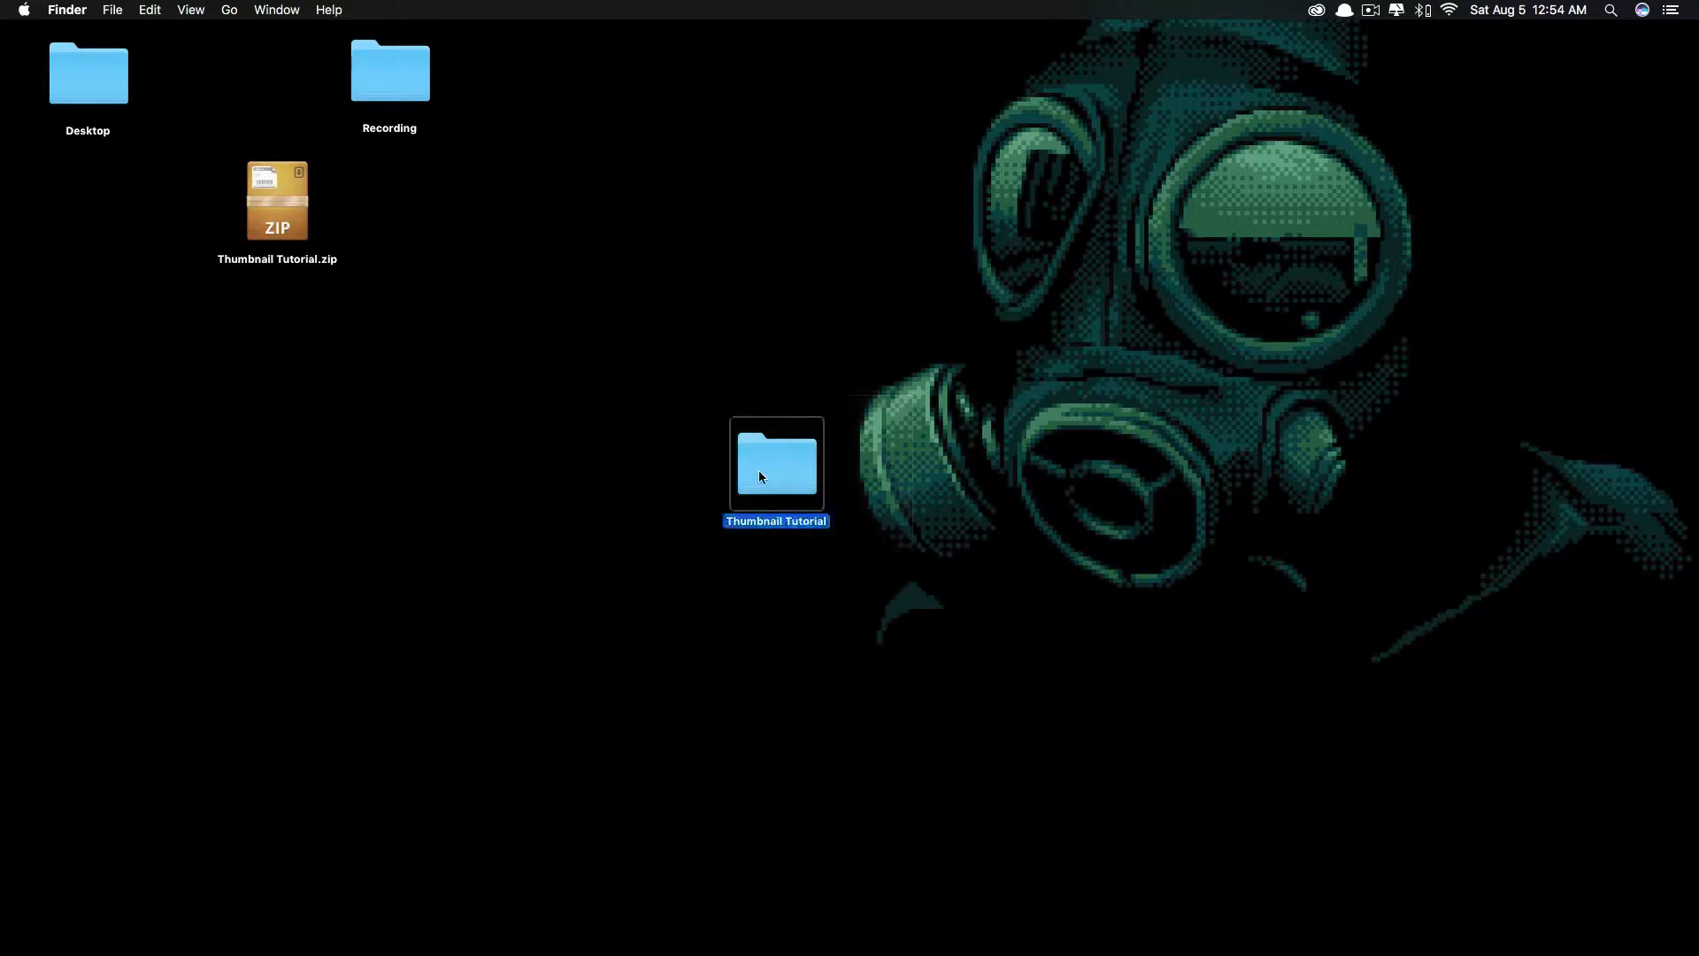
double_click(758, 470)
- Look through the files in the Thumbnail Tutorial folder, including its Effects subfolder
drag(646, 229, 805, 244)
click(891, 368)
click(690, 347)
click(712, 341)
click(920, 323)
click(1108, 255)
key(Left)
key(Right)
double_click(885, 243)
drag(637, 220, 975, 262)
click(968, 326)
click(529, 189)
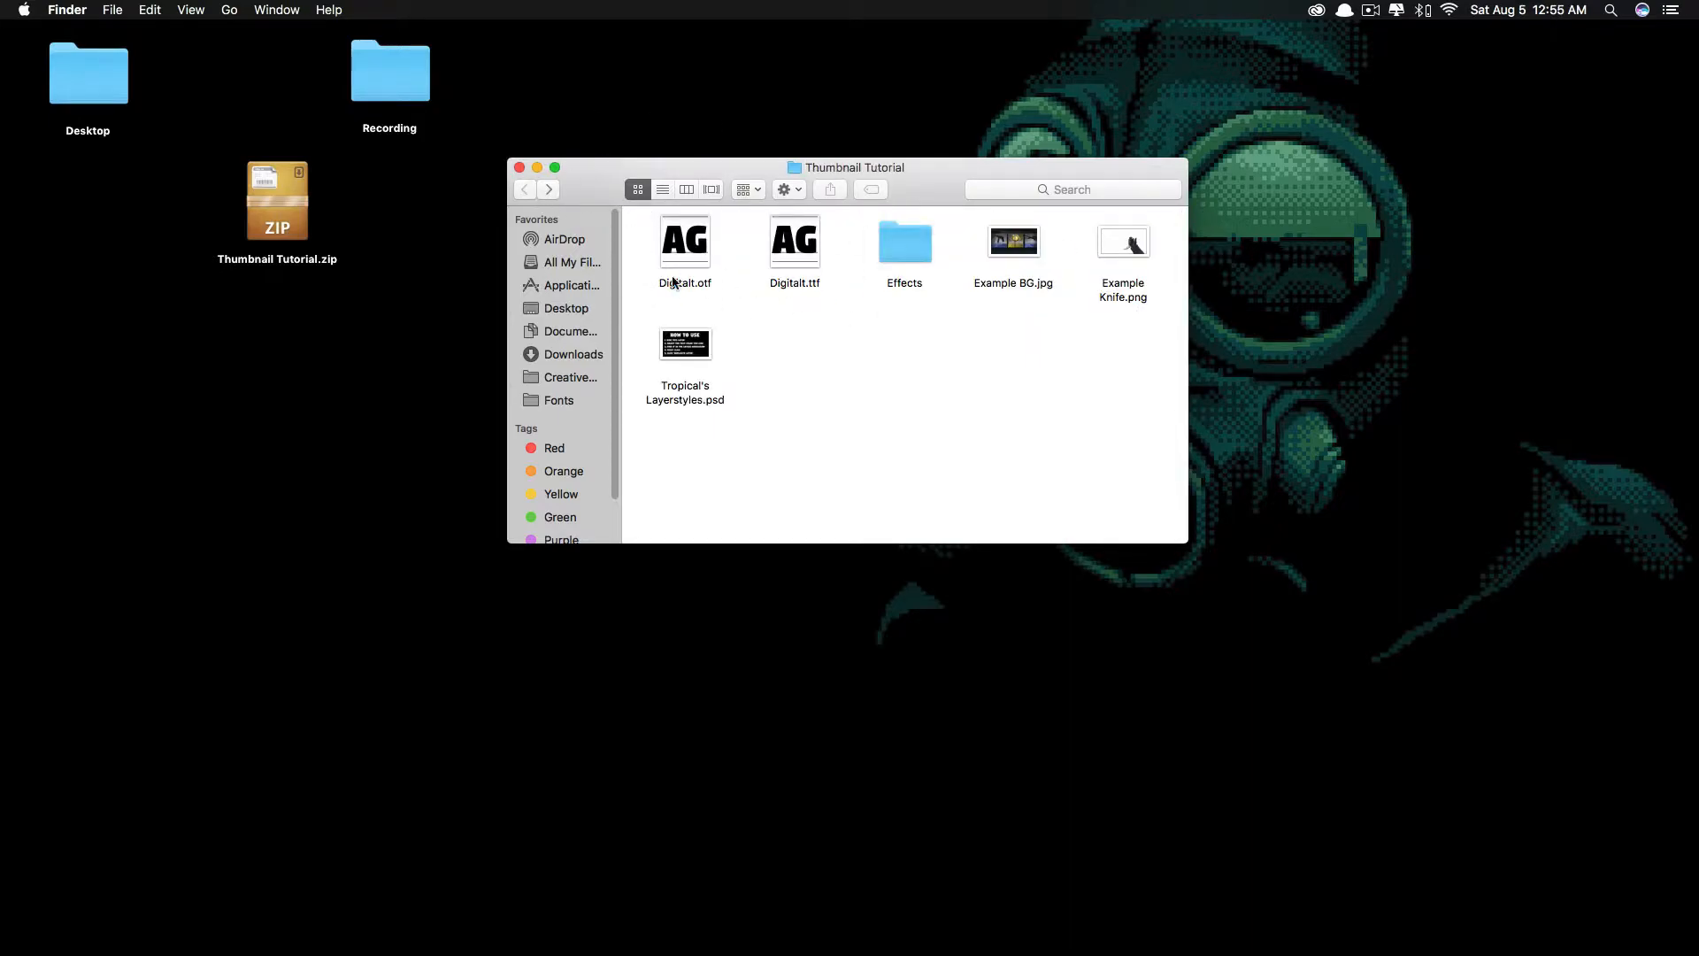
drag(855, 159, 794, 215)
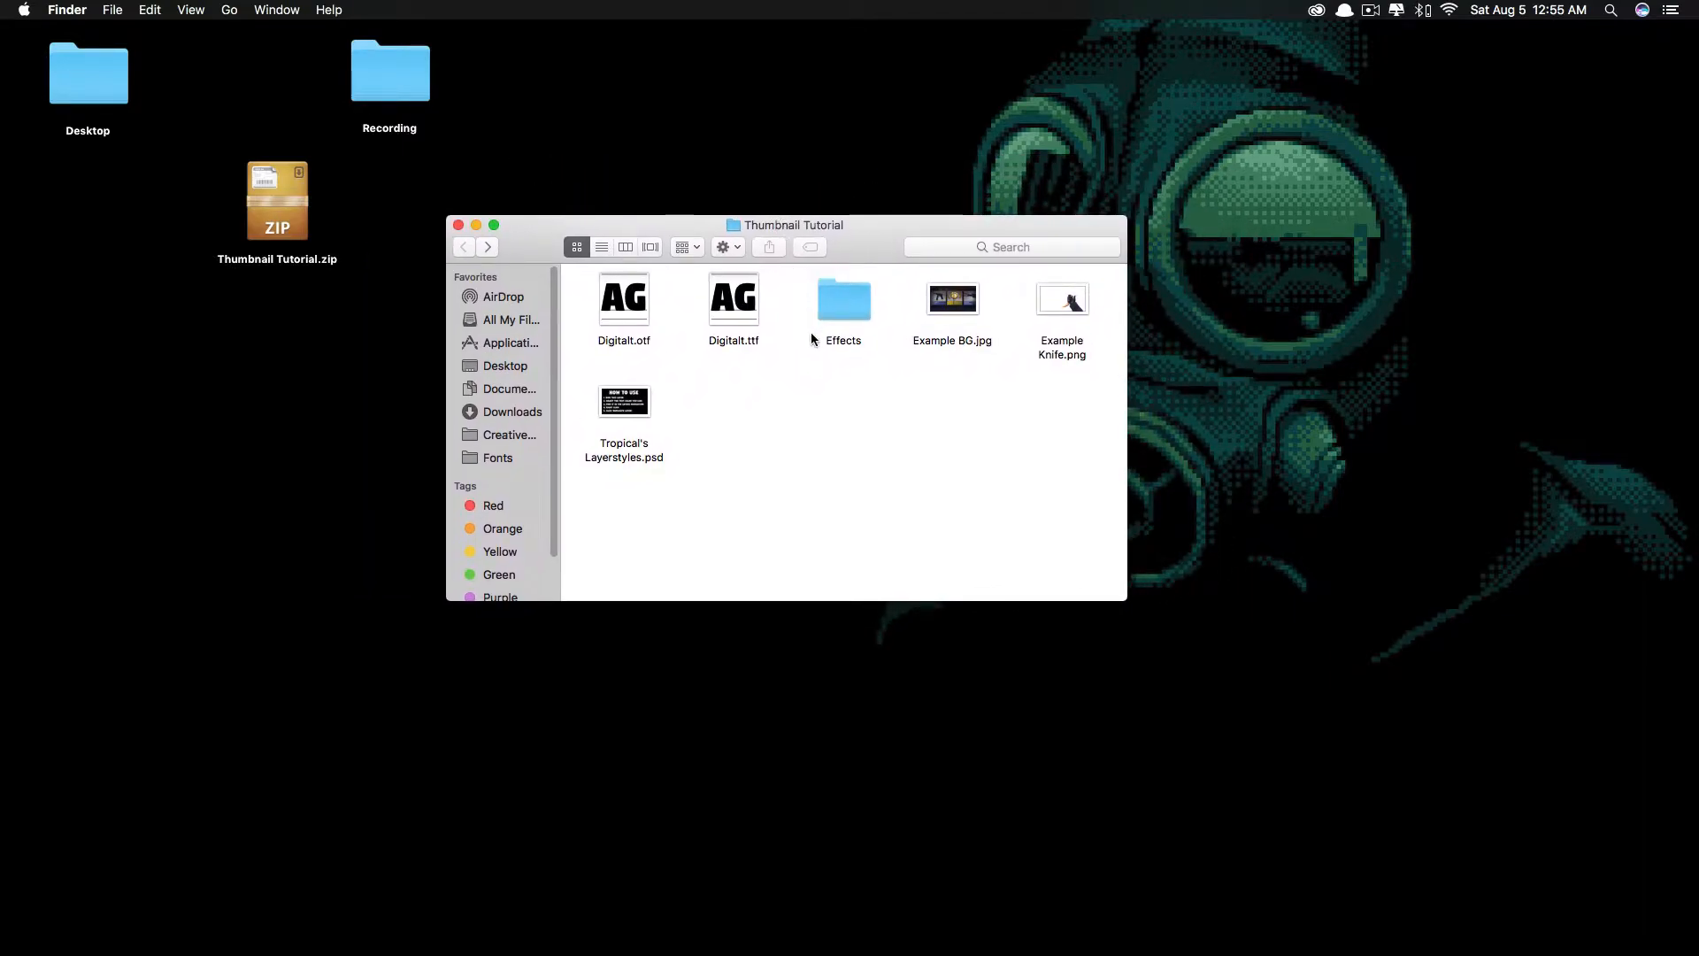
drag(591, 280, 998, 487)
click(998, 487)
click(629, 413)
drag(582, 285, 1070, 458)
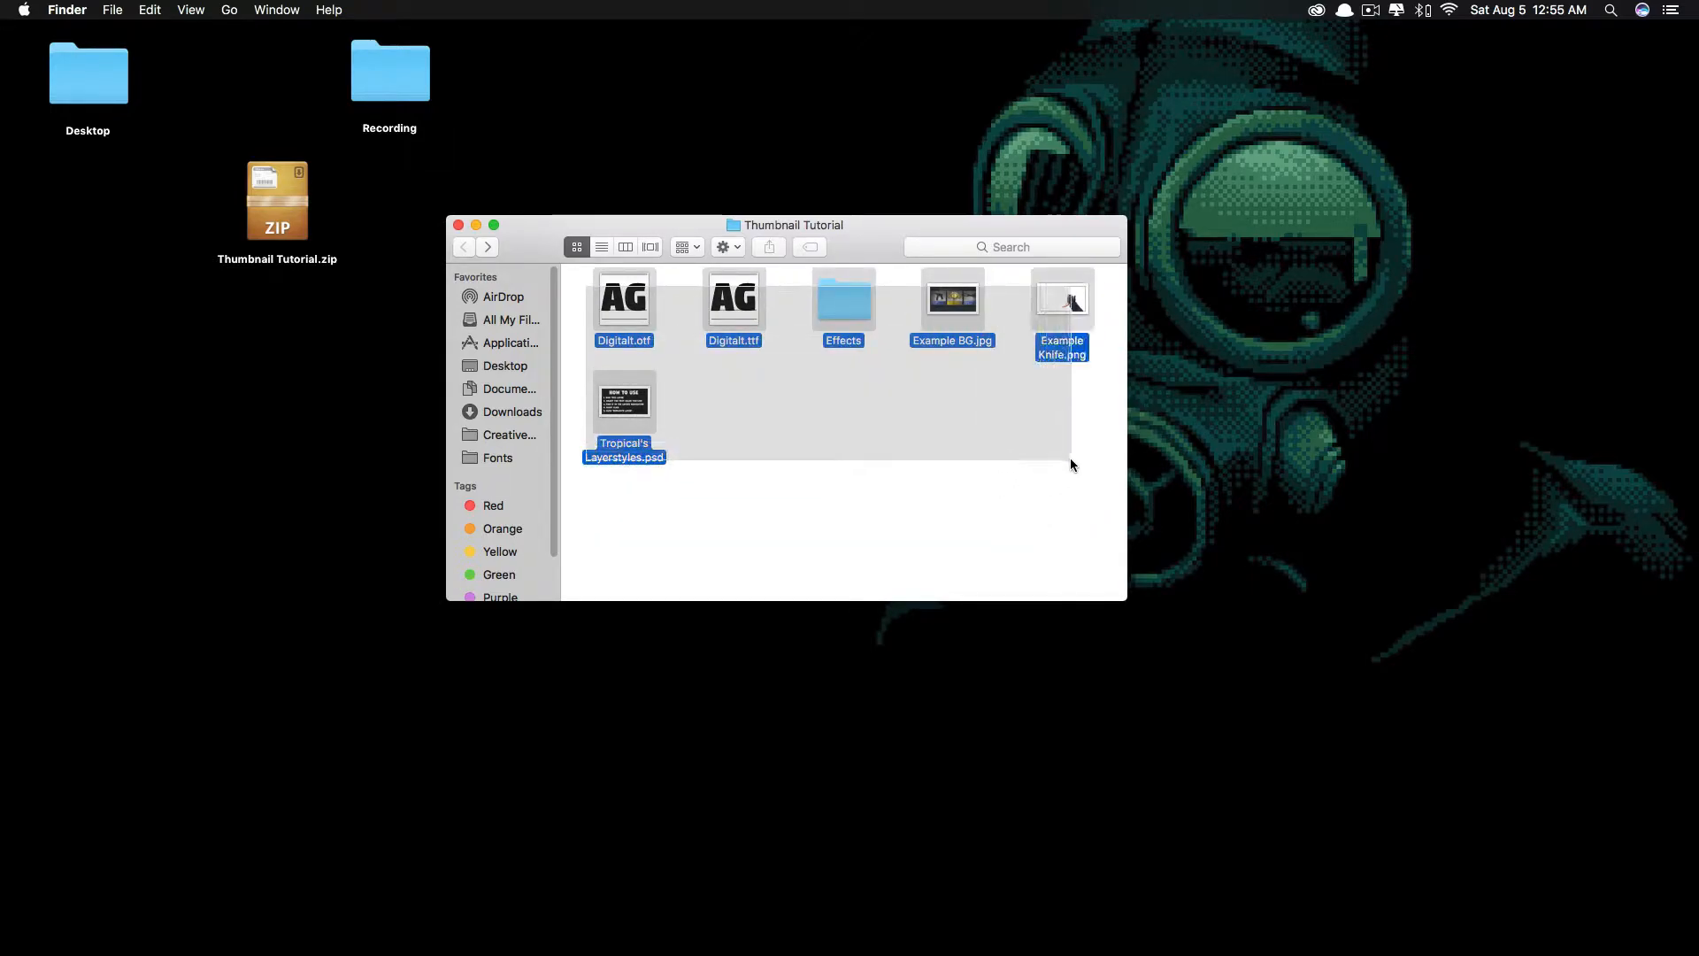
click(1070, 459)
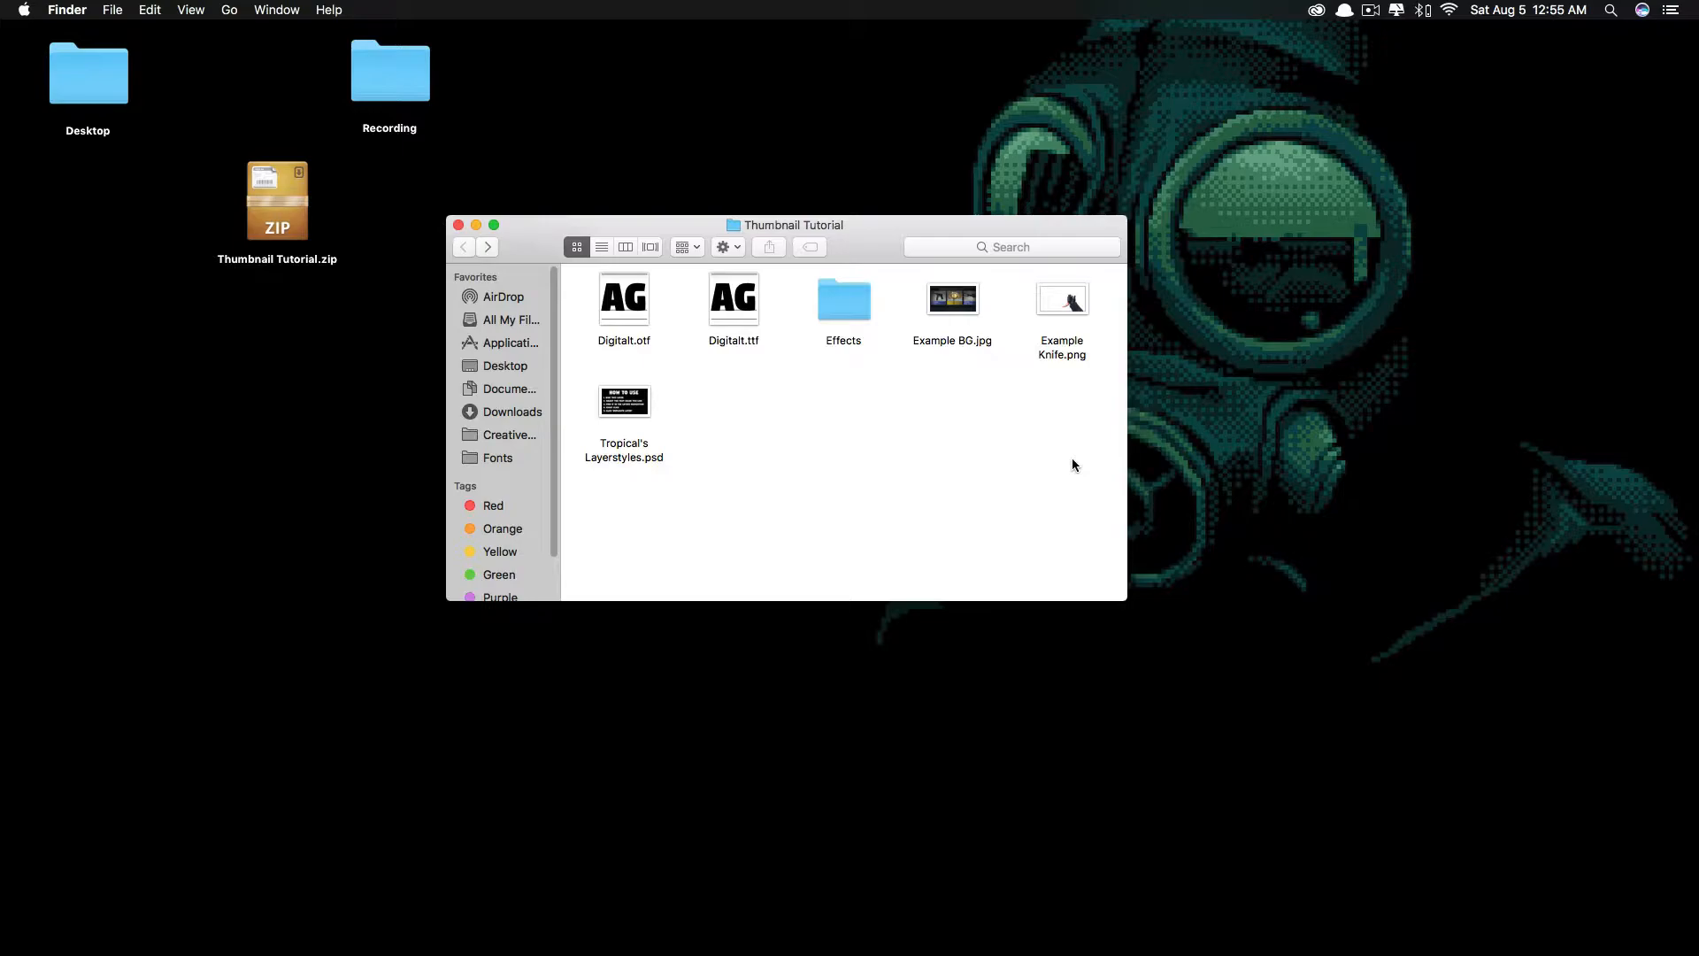
mouse_move(670, 222)
mouse_down()
mouse_move(696, 219)
mouse_move(682, 220)
mouse_up()
drag(607, 315, 1073, 476)
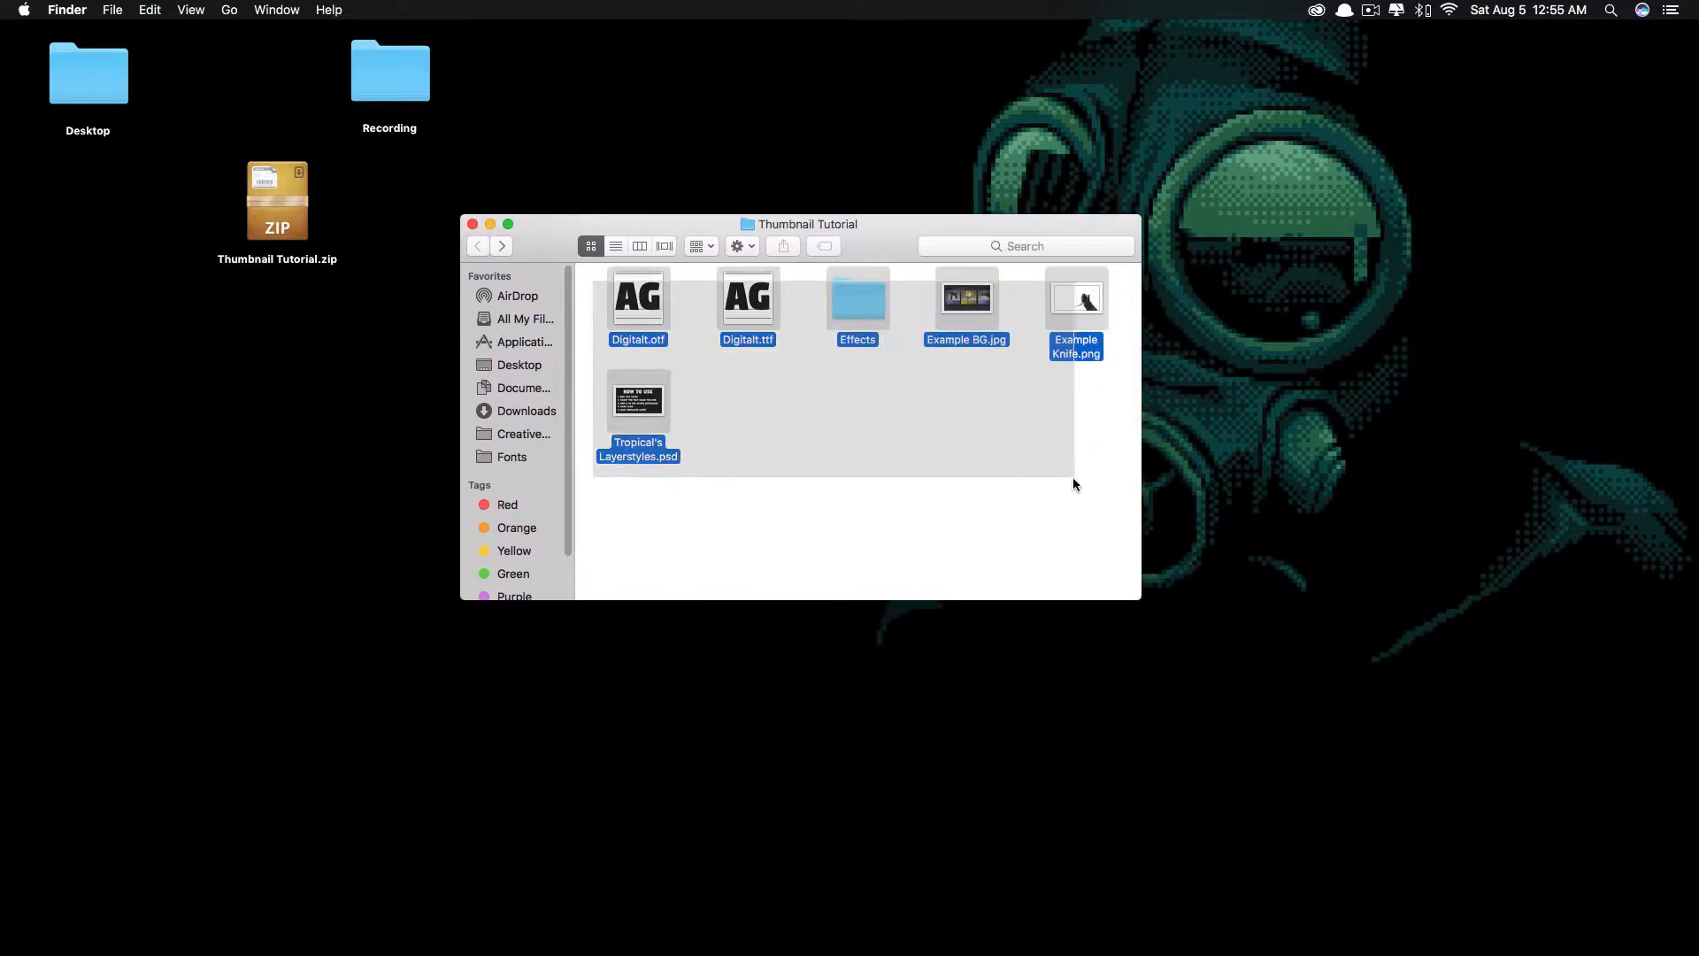
click(1074, 481)
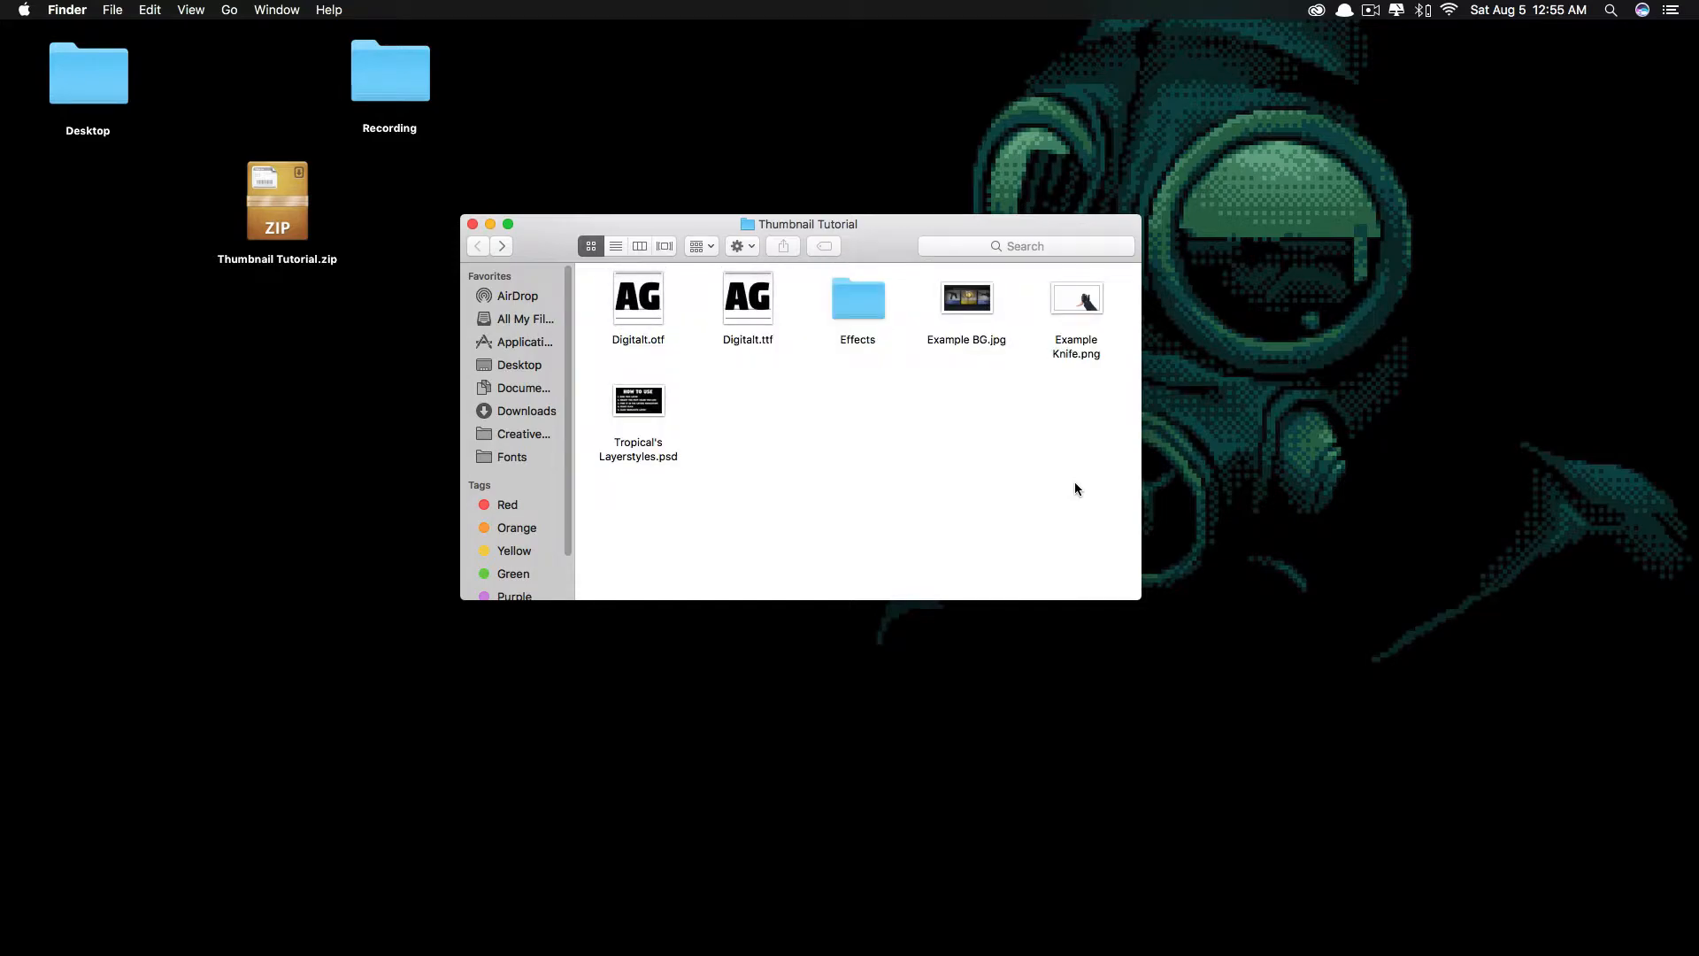
drag(597, 274, 1002, 482)
click(1047, 460)
click(590, 267)
click(1003, 482)
mouse_move(848, 213)
mouse_down()
mouse_move(871, 198)
mouse_move(848, 232)
mouse_move(863, 246)
mouse_move(838, 235)
mouse_up()
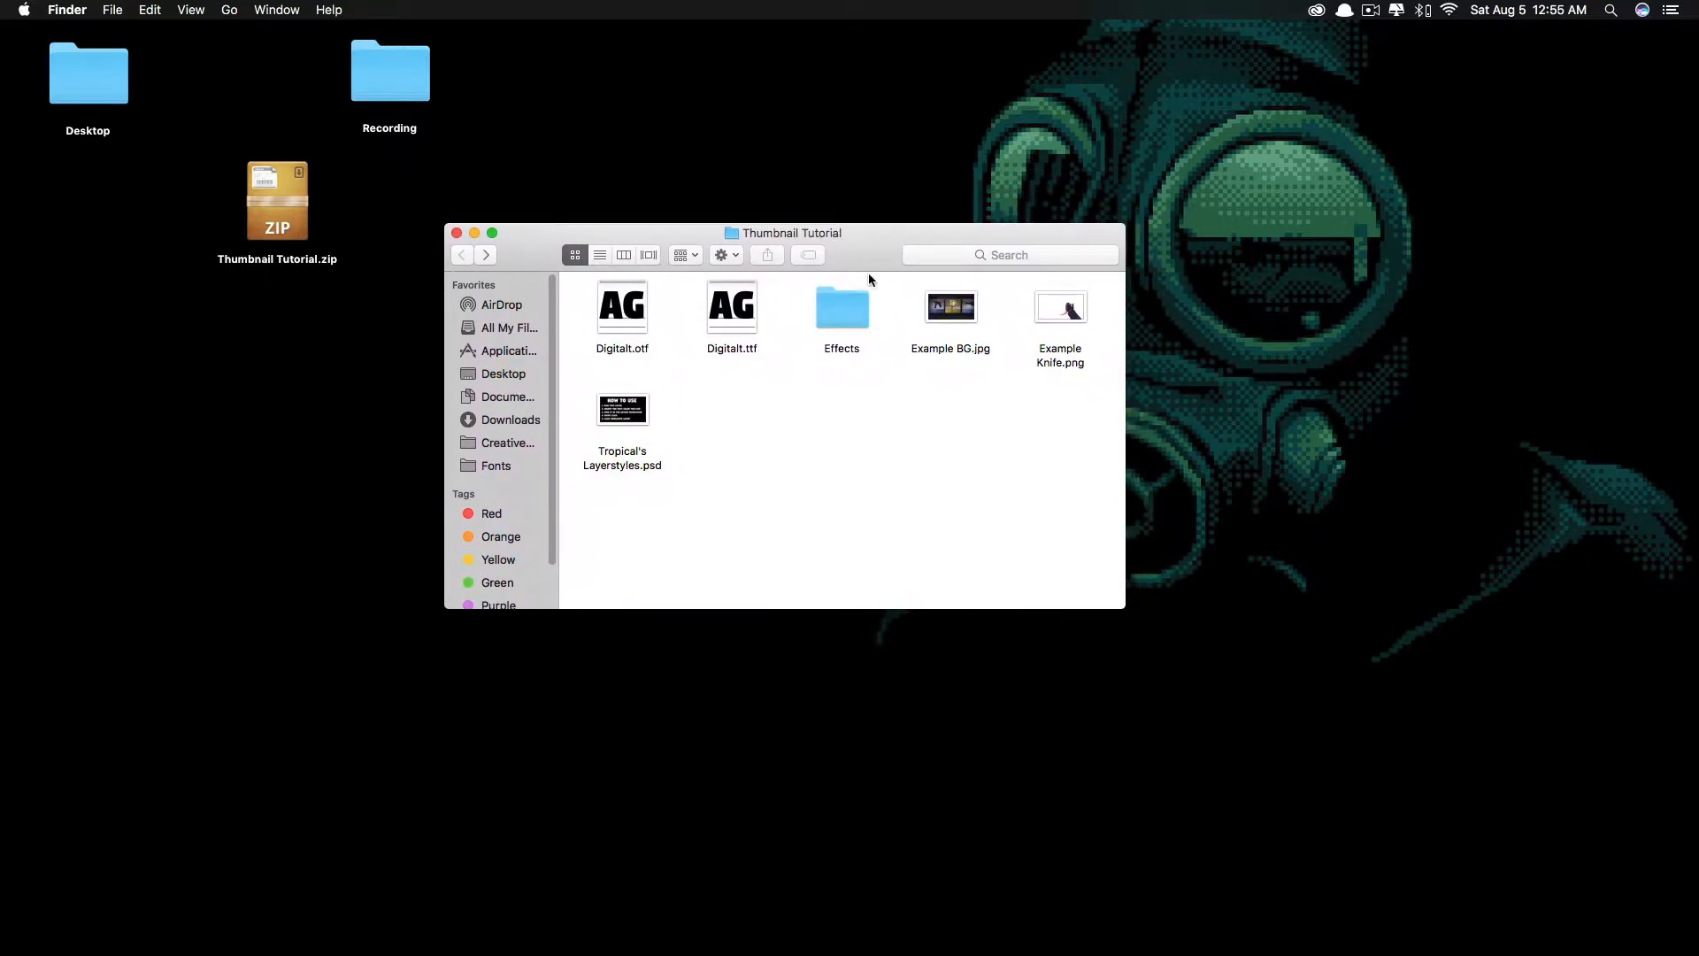
- Open Tropical's Layerstyles.psd in Photoshop without creating a library from it, and hide its HIDE ME layer
double_click(639, 415)
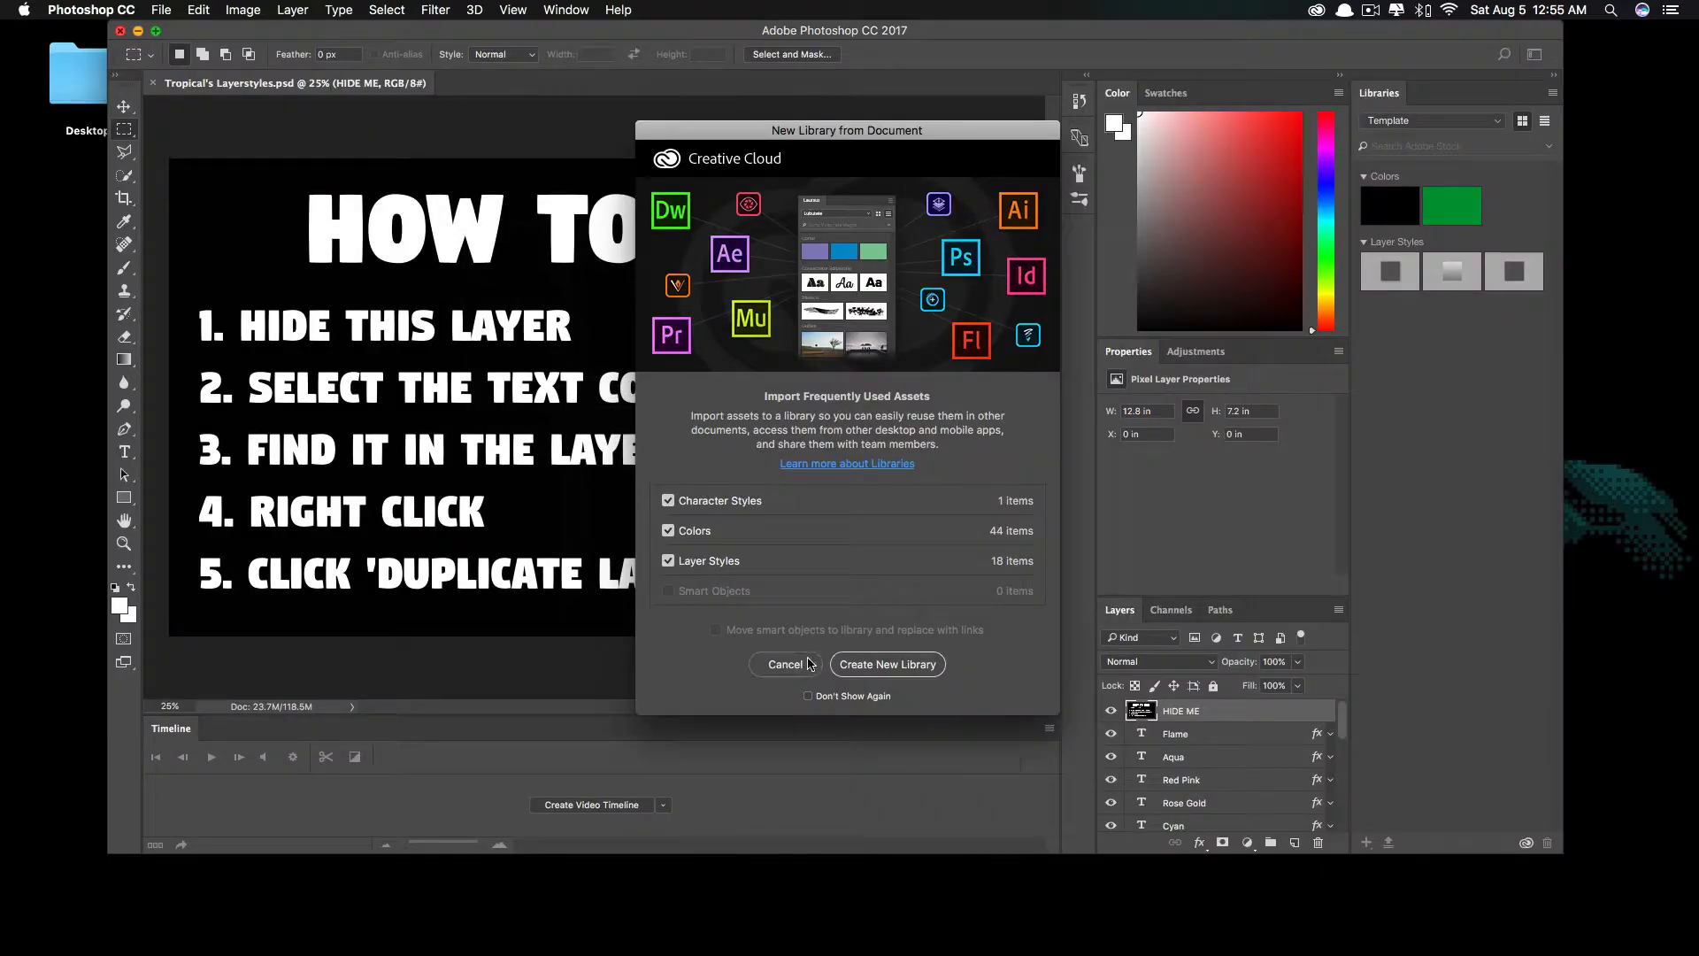
click(784, 664)
click(124, 106)
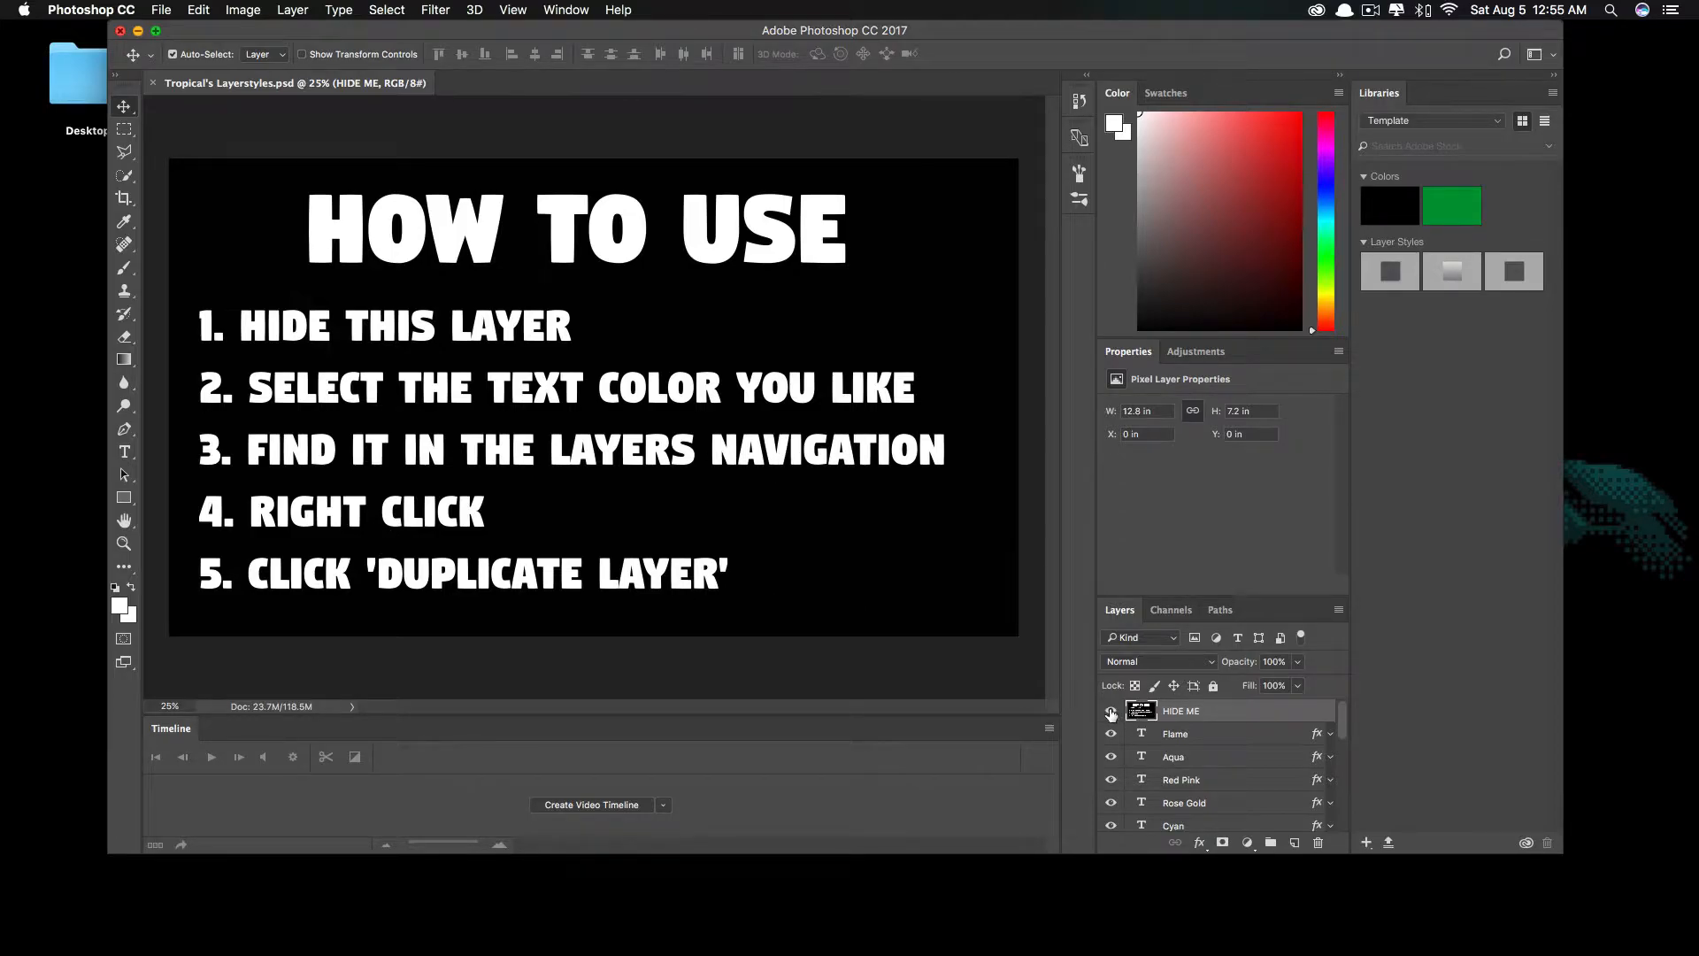
click(1111, 713)
click(1193, 731)
- Open Example BG.jpg from the Thumbnail Tutorial folder in Adobe Photoshop CC 2017
drag(686, 31, 1279, 7)
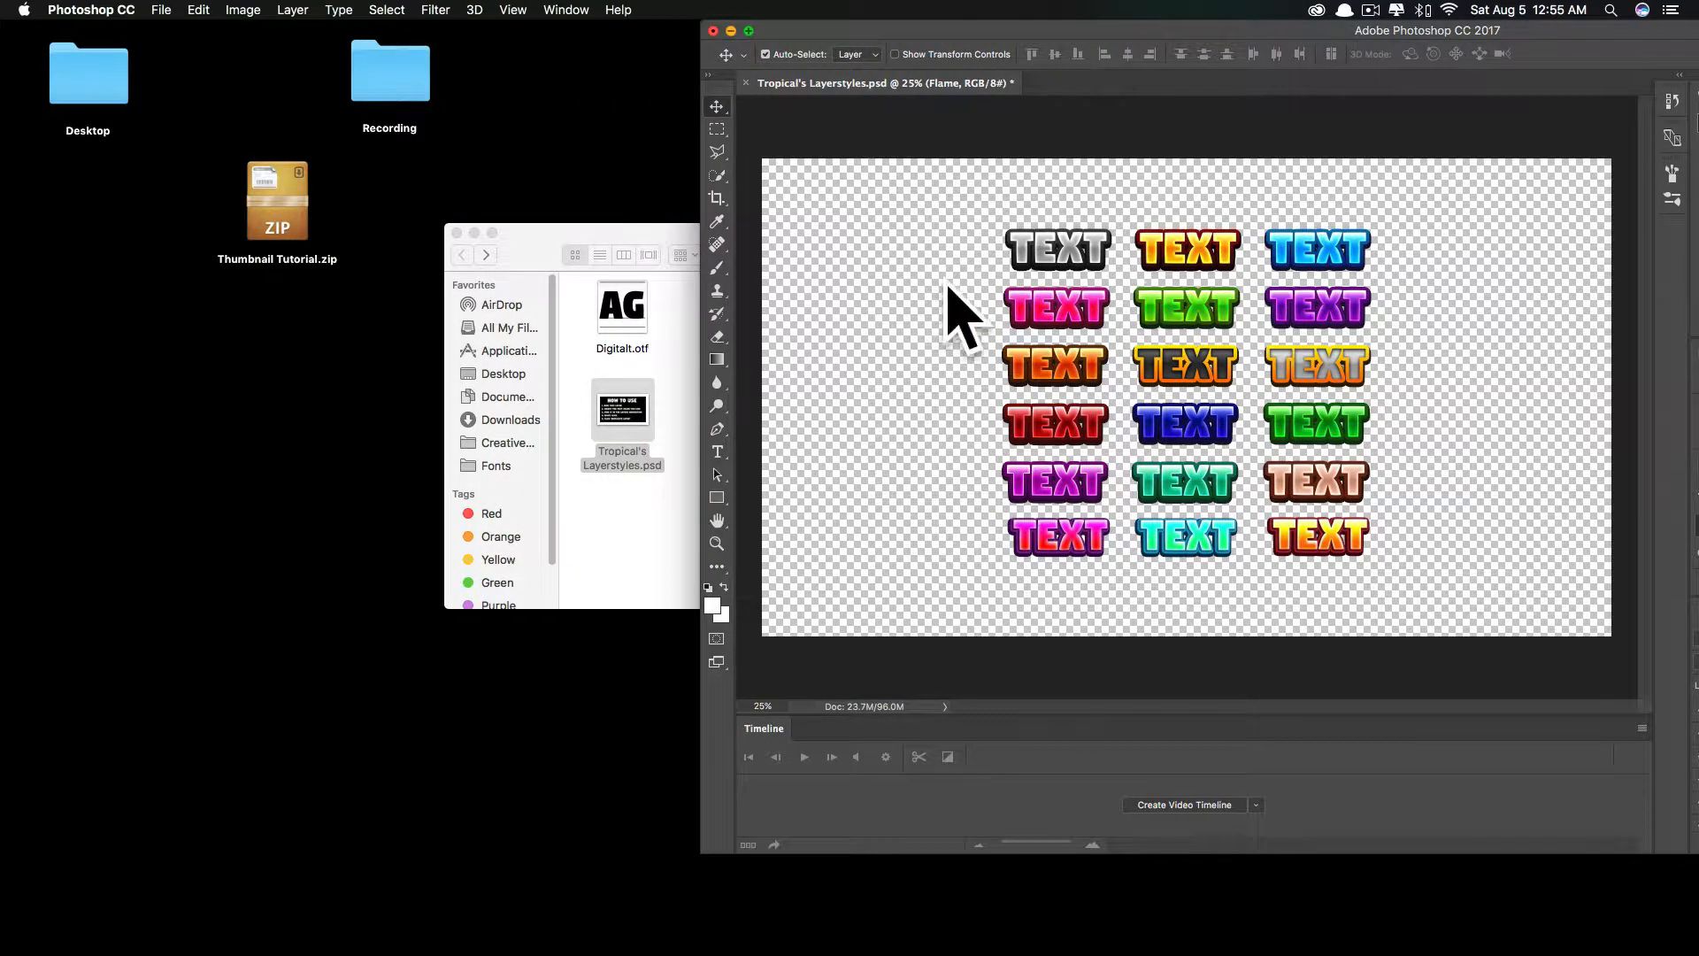
click(634, 512)
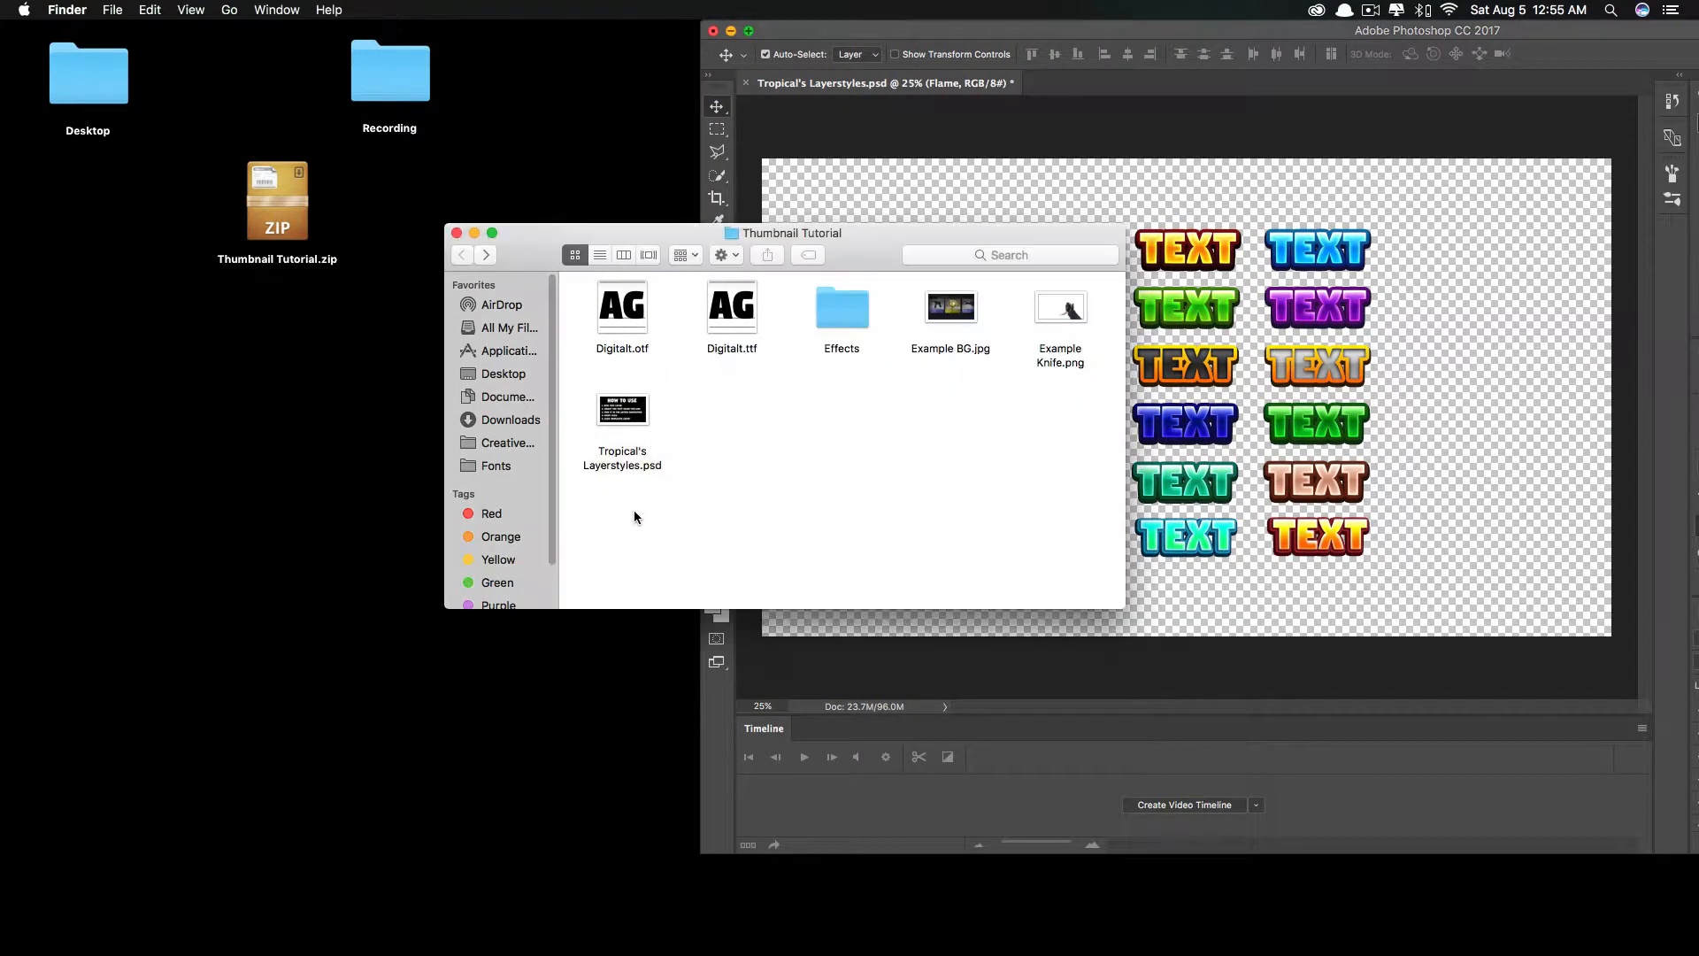
right_click(958, 313)
mouse_move(1010, 337)
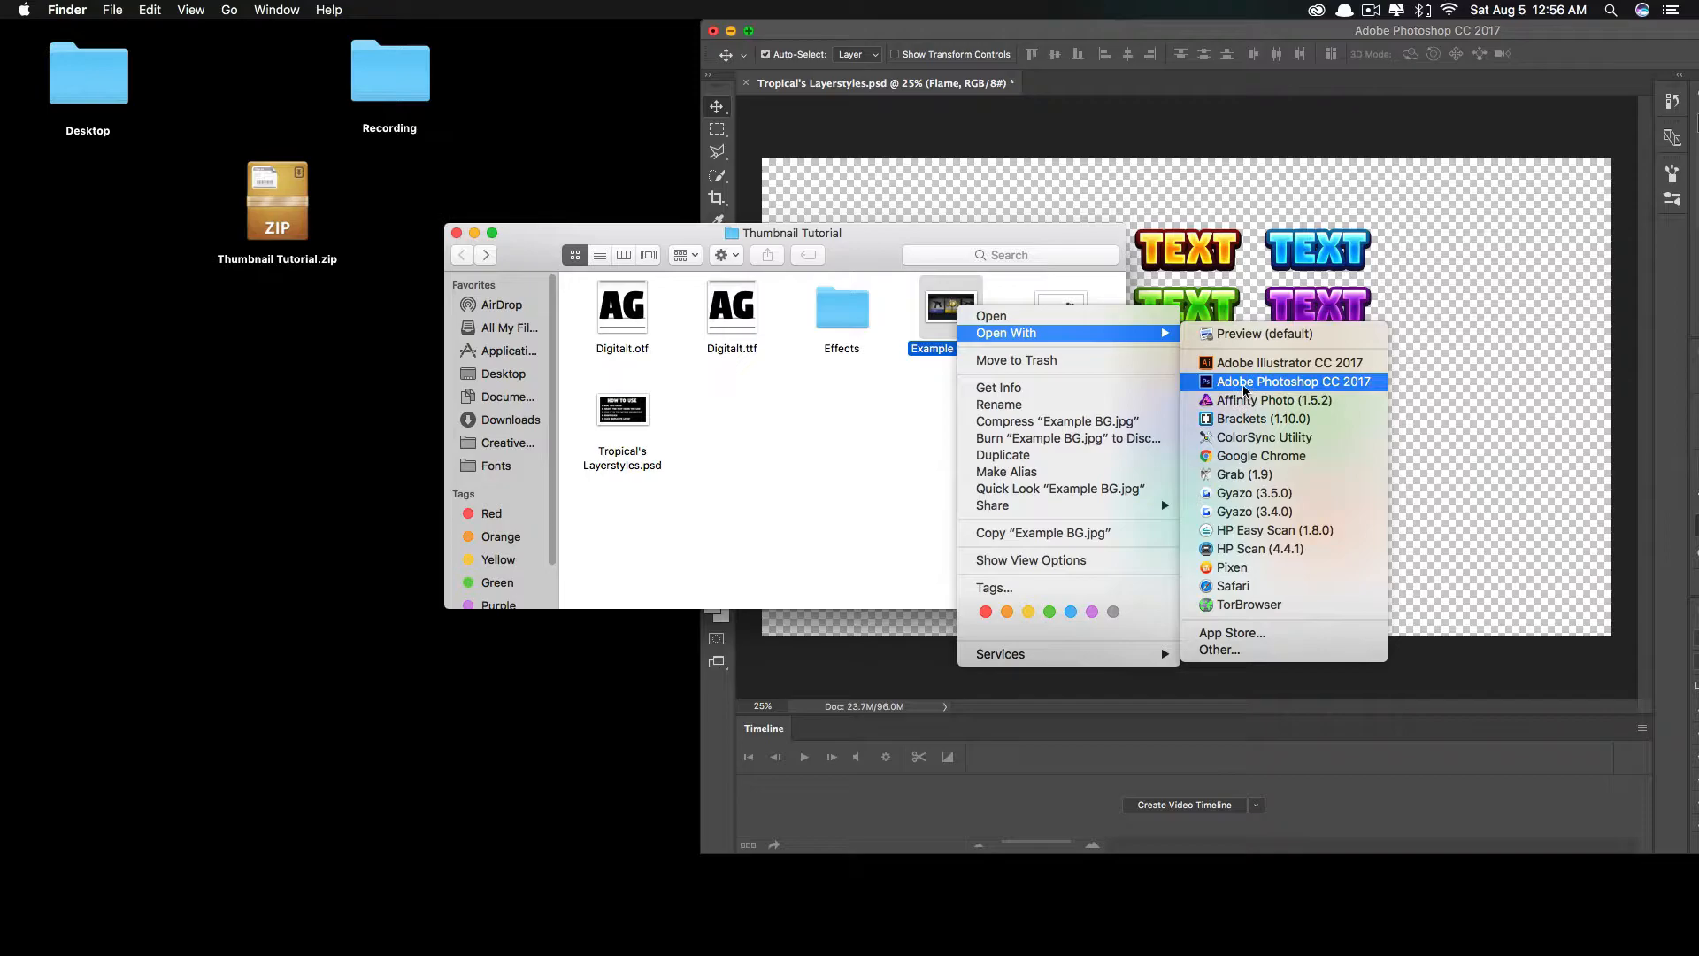
click(1293, 380)
- Open Example Knife.png from the Thumbnail Tutorial folder in Adobe Photoshop CC 2017
drag(1019, 32, 1328, 32)
click(885, 440)
right_click(1053, 304)
mouse_move(1151, 323)
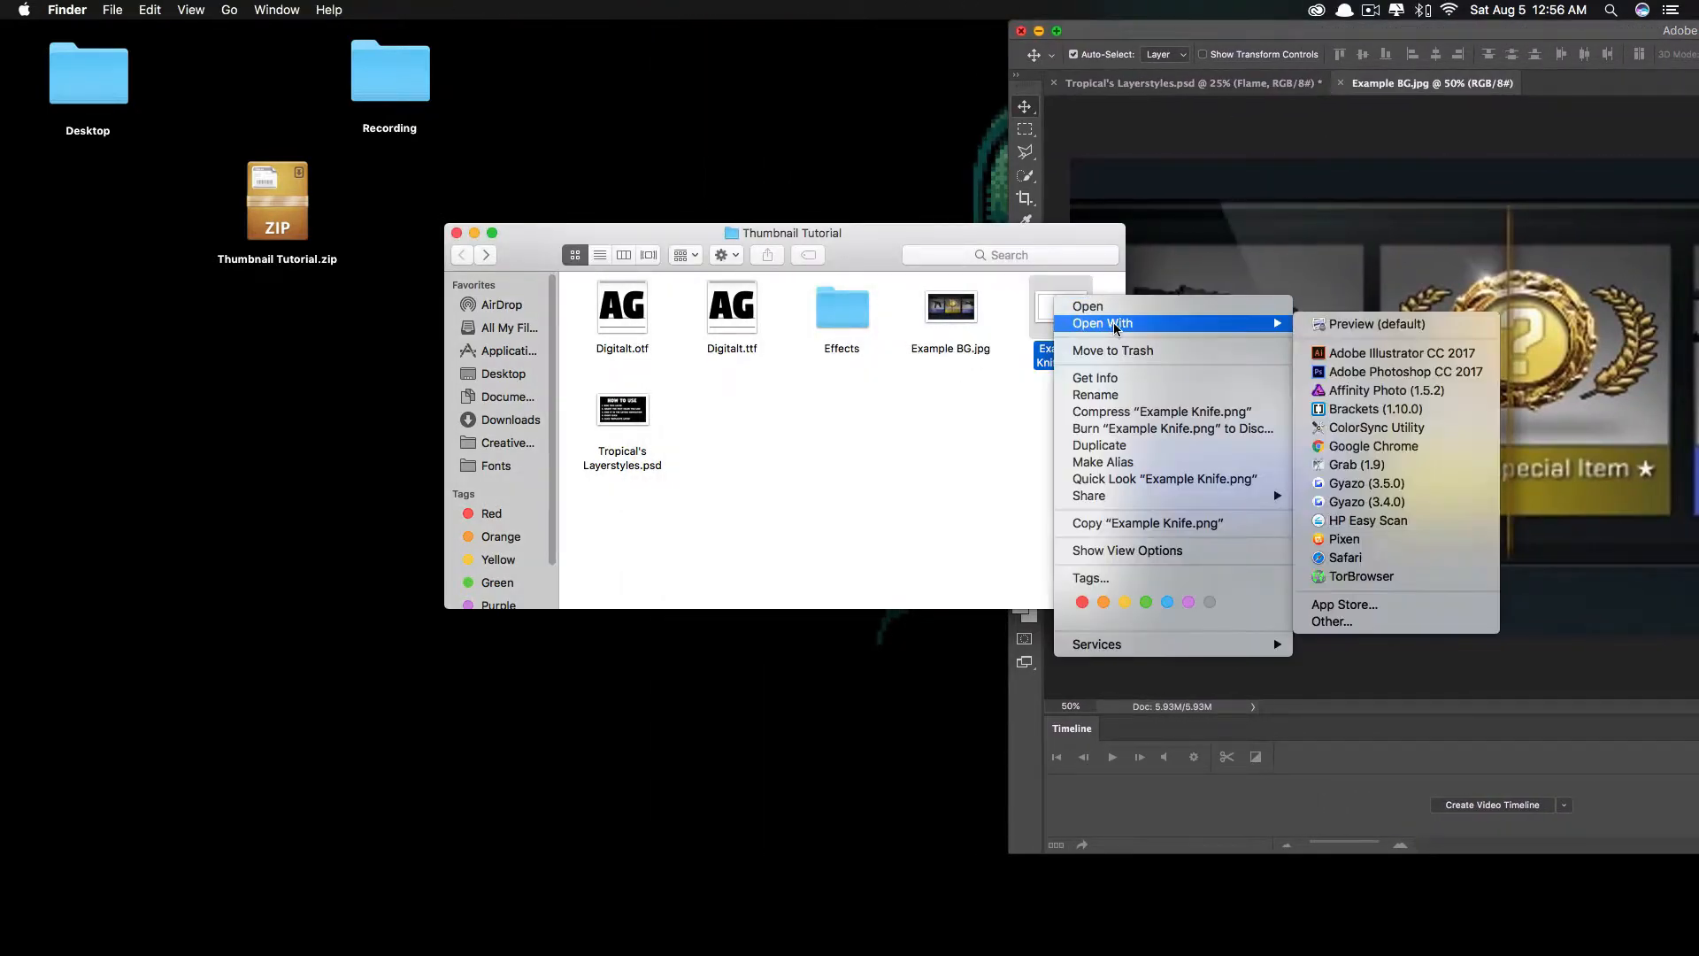
click(1387, 370)
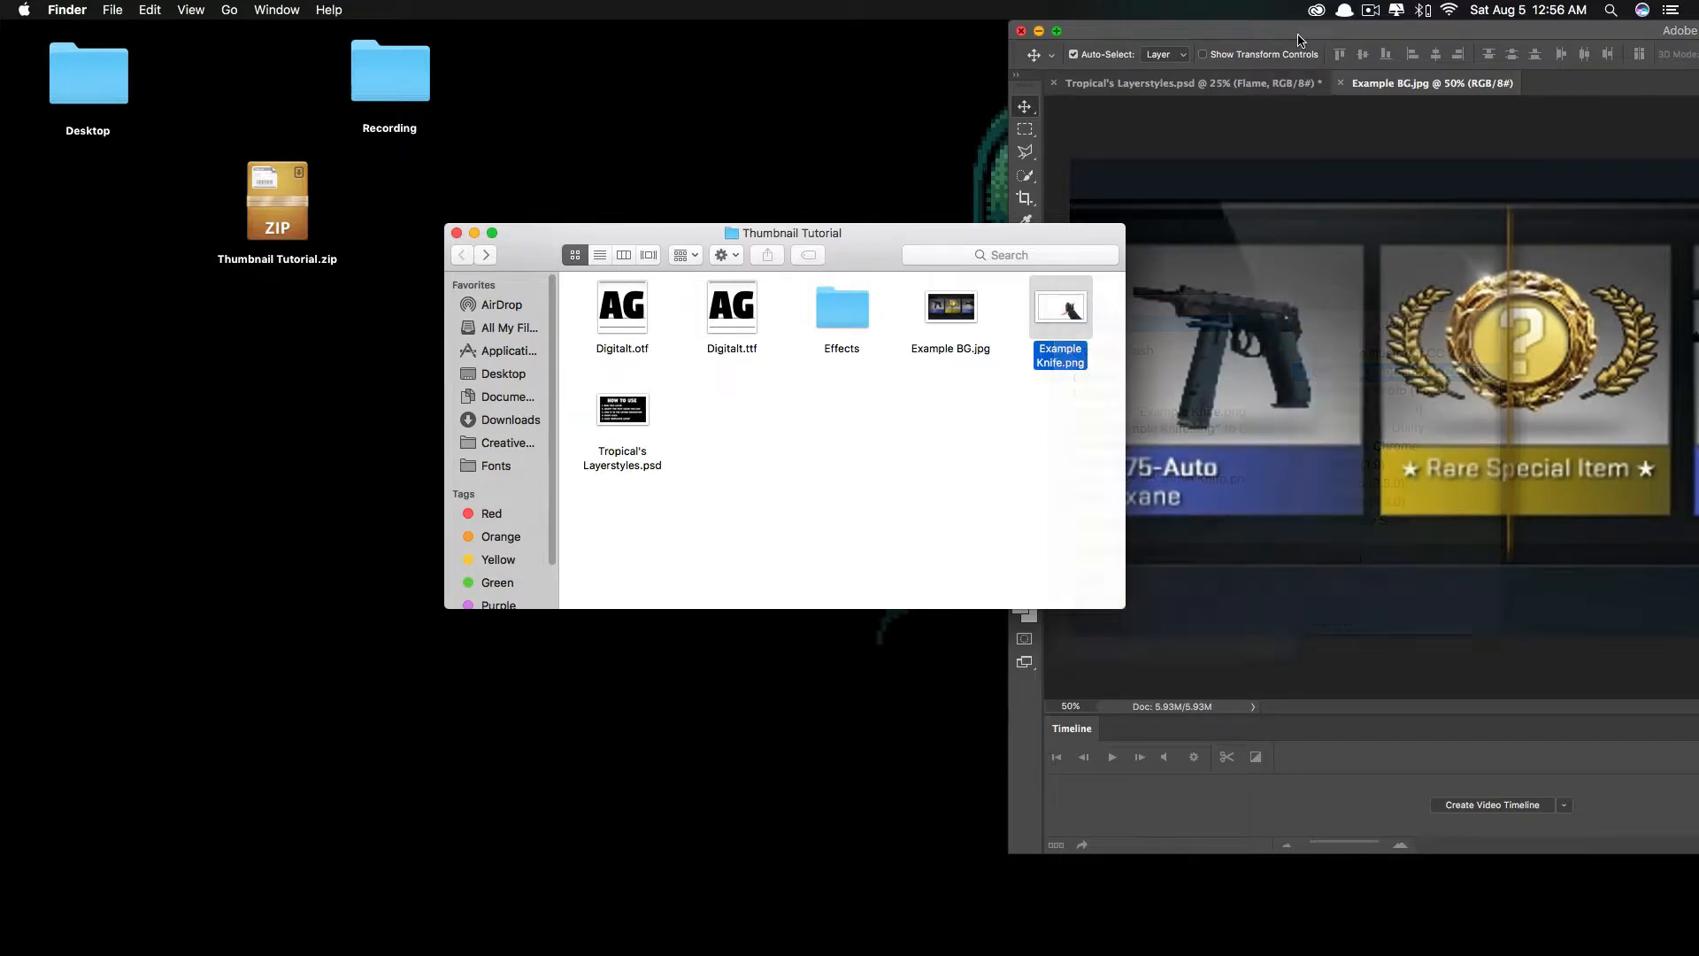
- Copy the whole knife image, close its document and paste it into Example BG.jpg
drag(1299, 32, 535, 11)
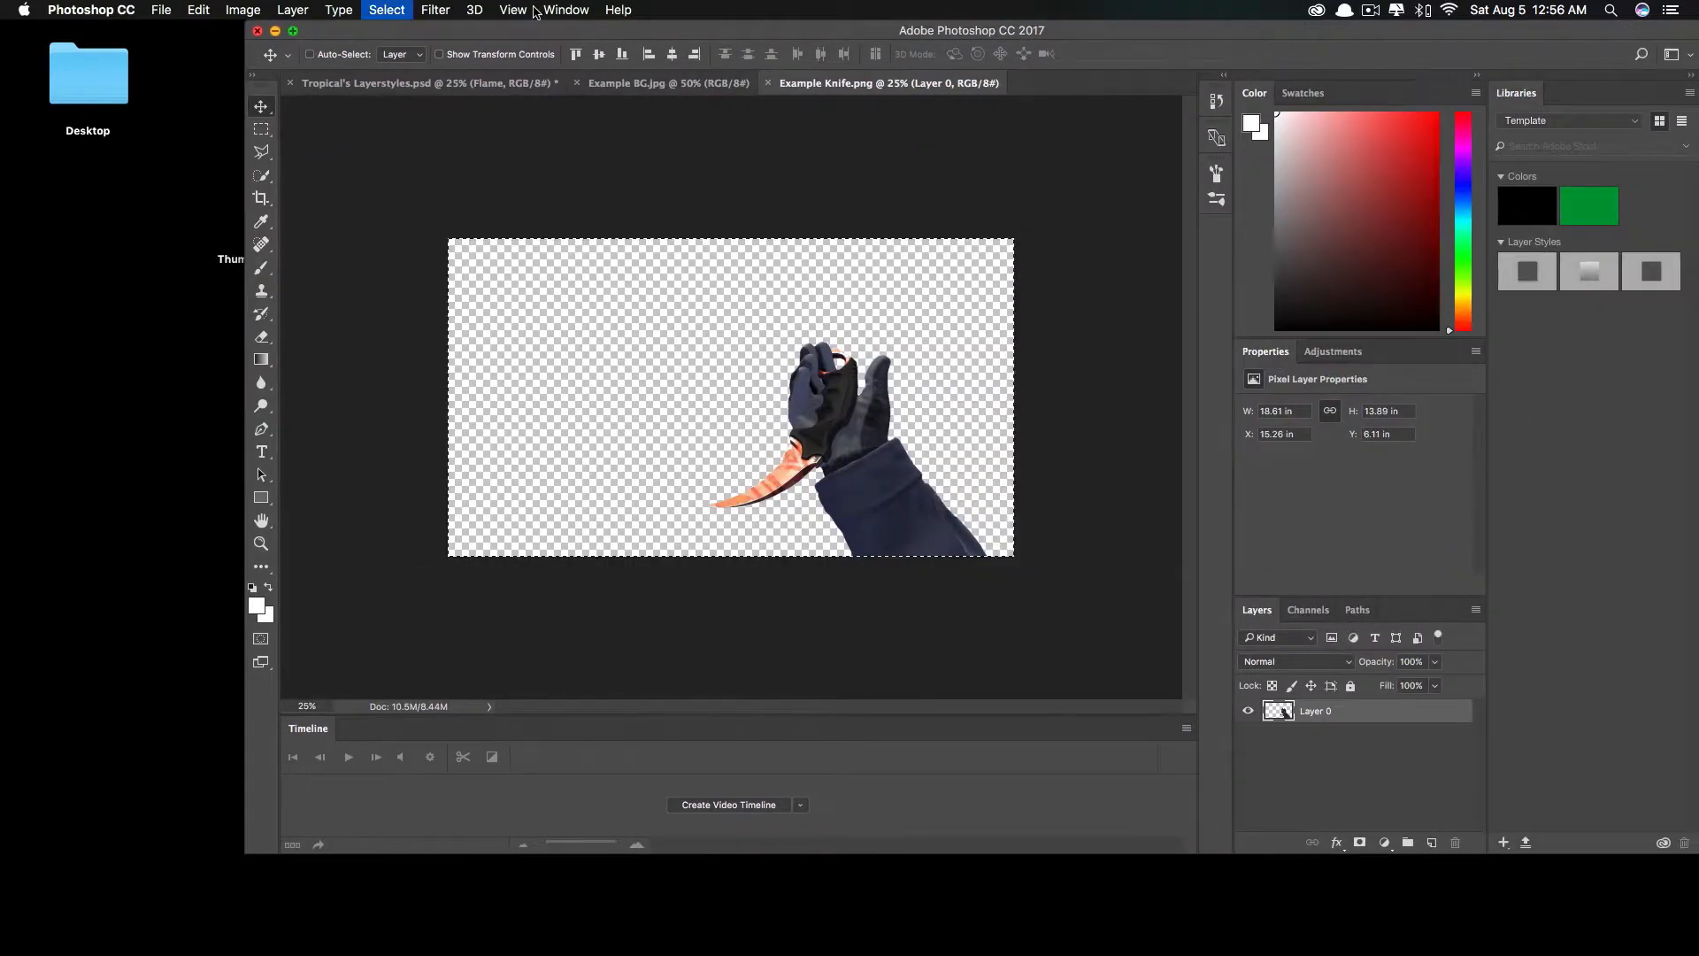
click(768, 82)
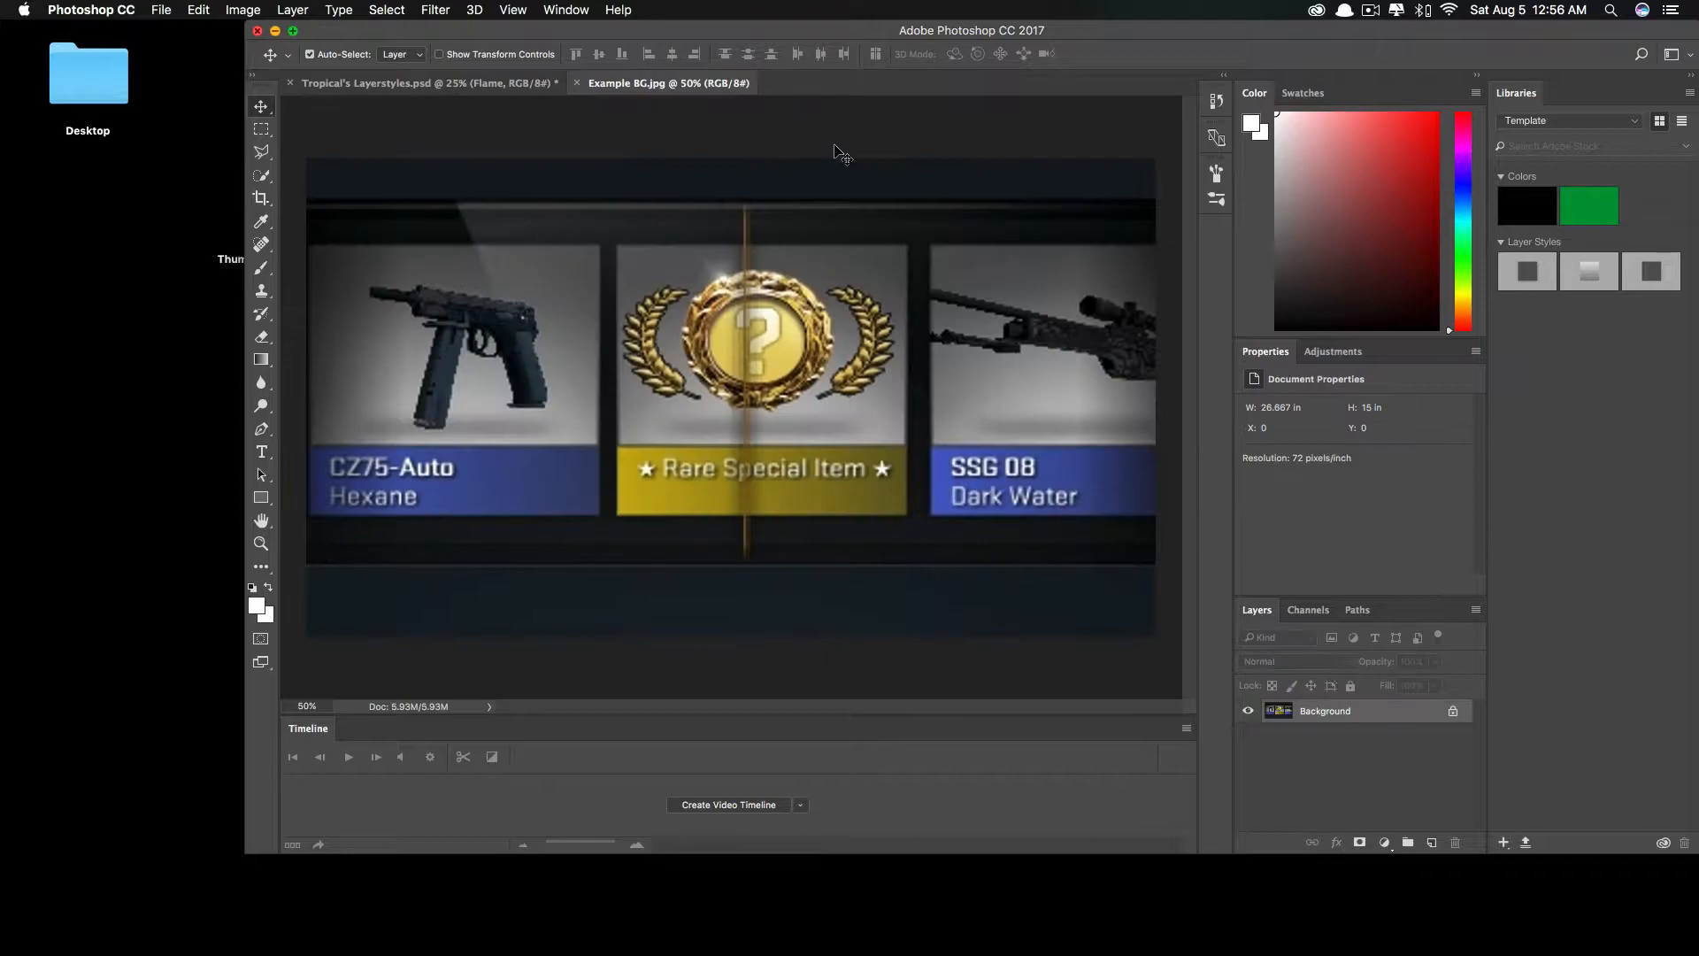
key(super+v)
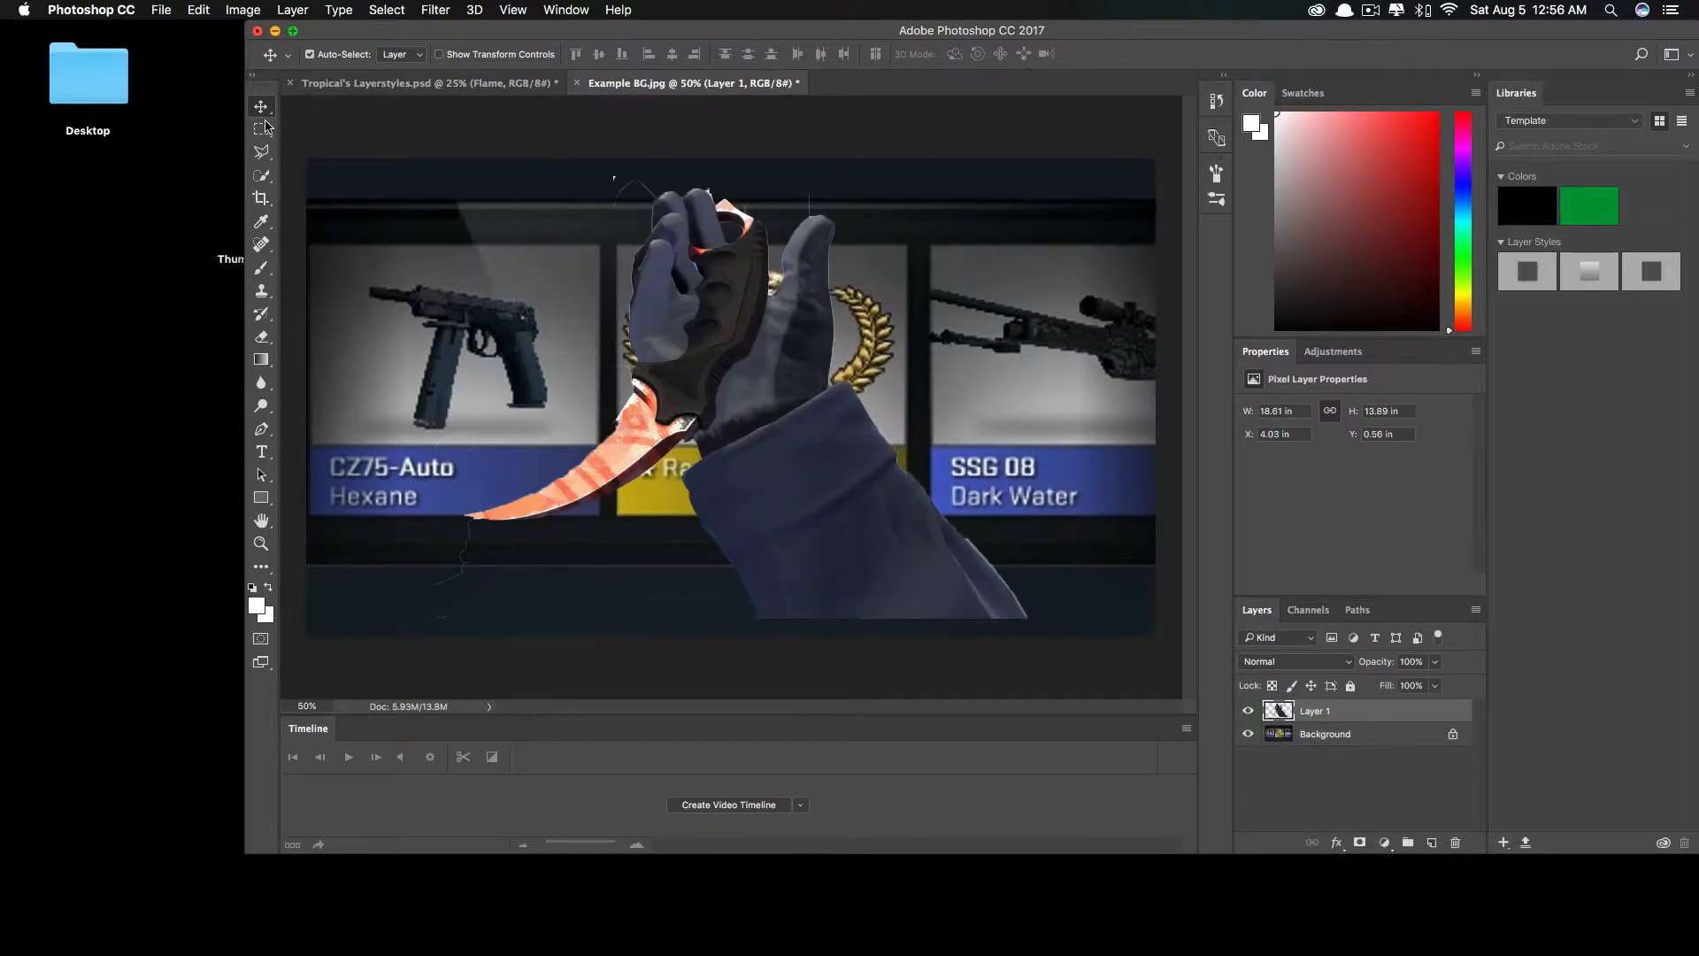
- Delete the stray marks on the knife layer below the blade tip, beside the fingers and above the thumb
click(262, 129)
drag(403, 630, 478, 521)
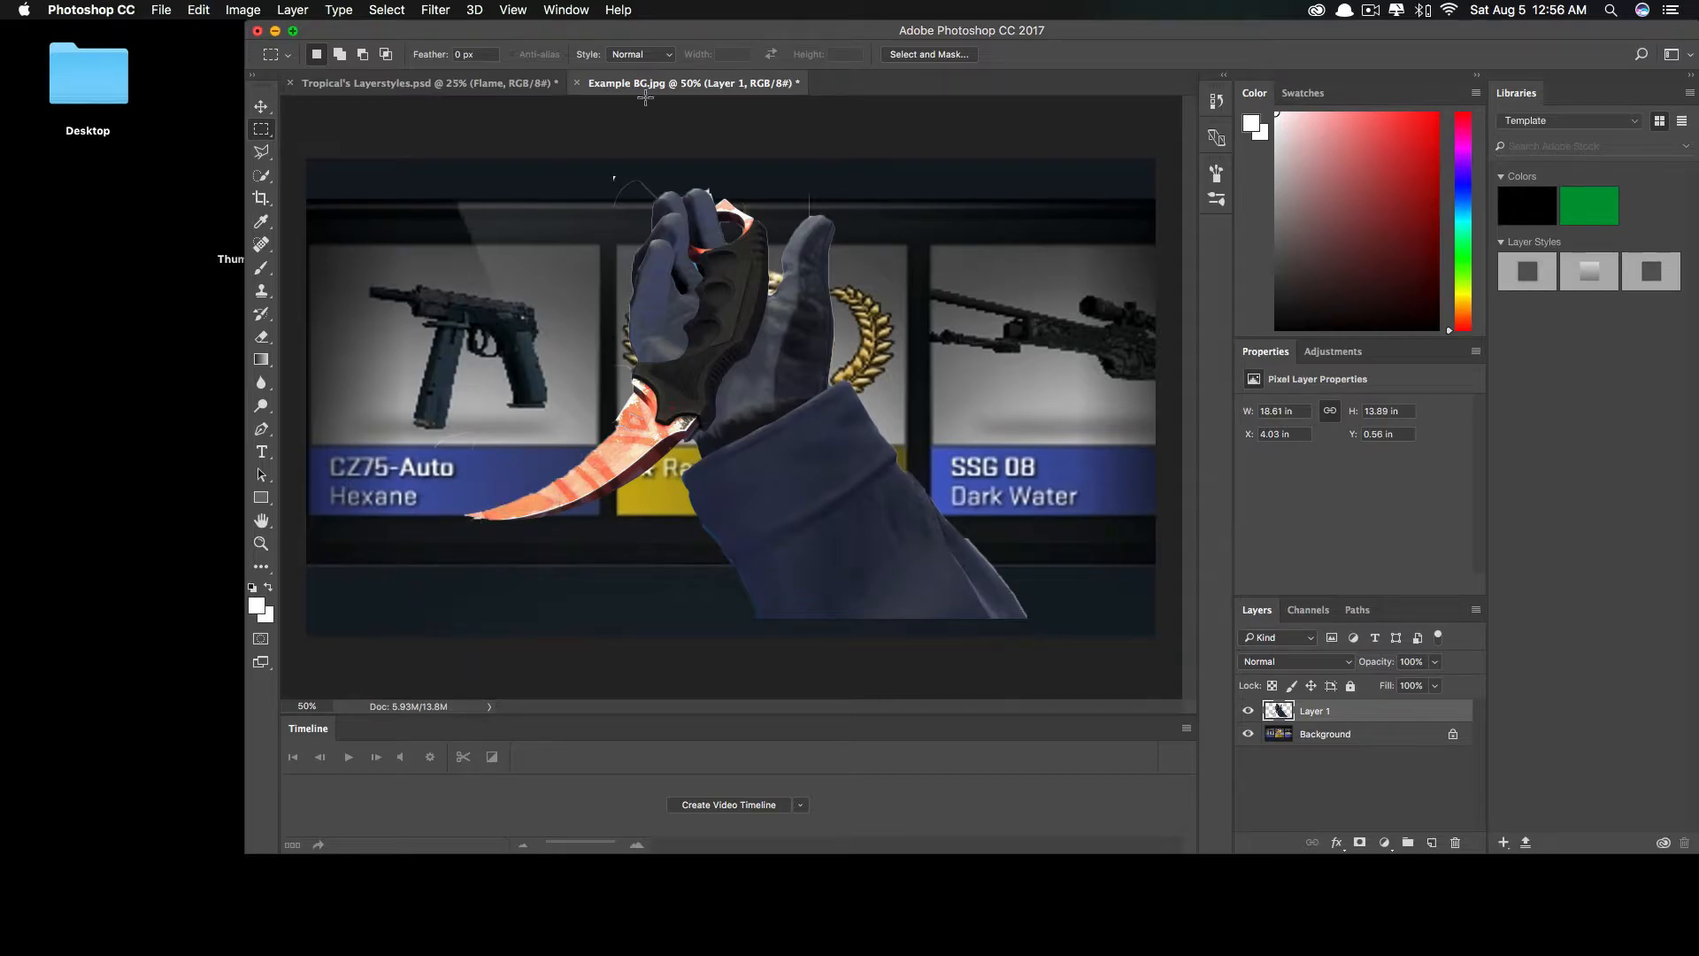
mouse_move(619, 149)
mouse_down()
mouse_move(672, 177)
mouse_move(645, 156)
mouse_up()
key(Delete)
drag(786, 181, 845, 211)
key(Delete)
- Shift the knife layer slightly down and to the right, and erase the leftover stray line near the blade tip
click(262, 337)
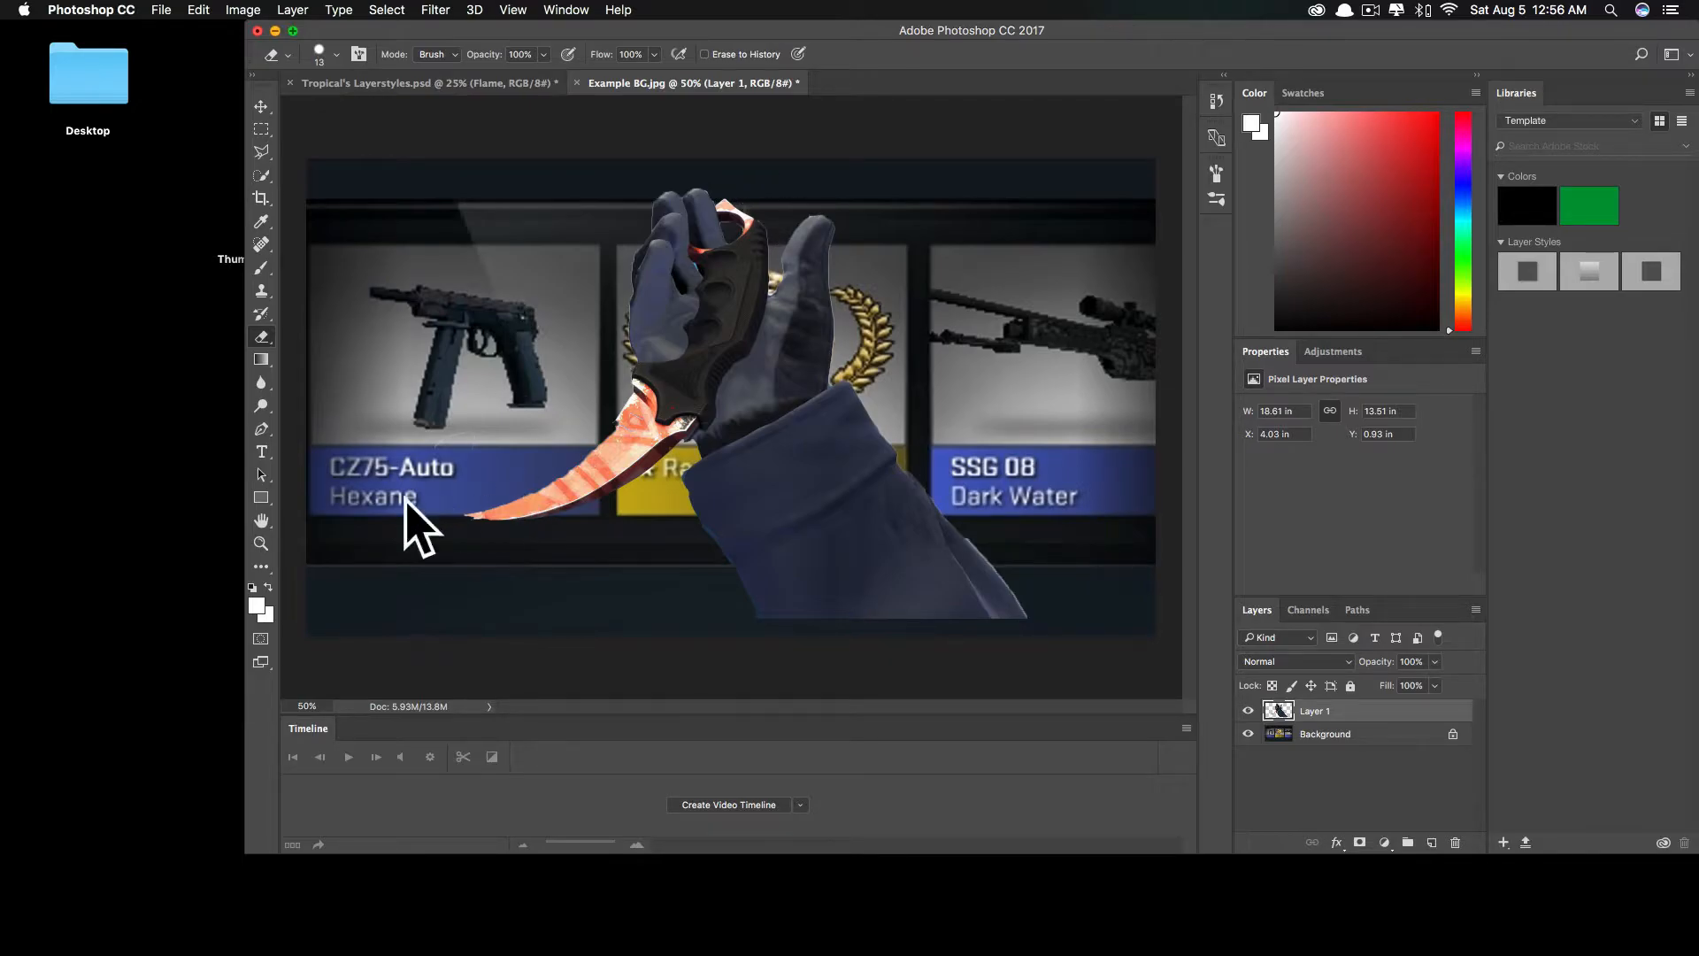
click(261, 107)
drag(779, 336, 810, 419)
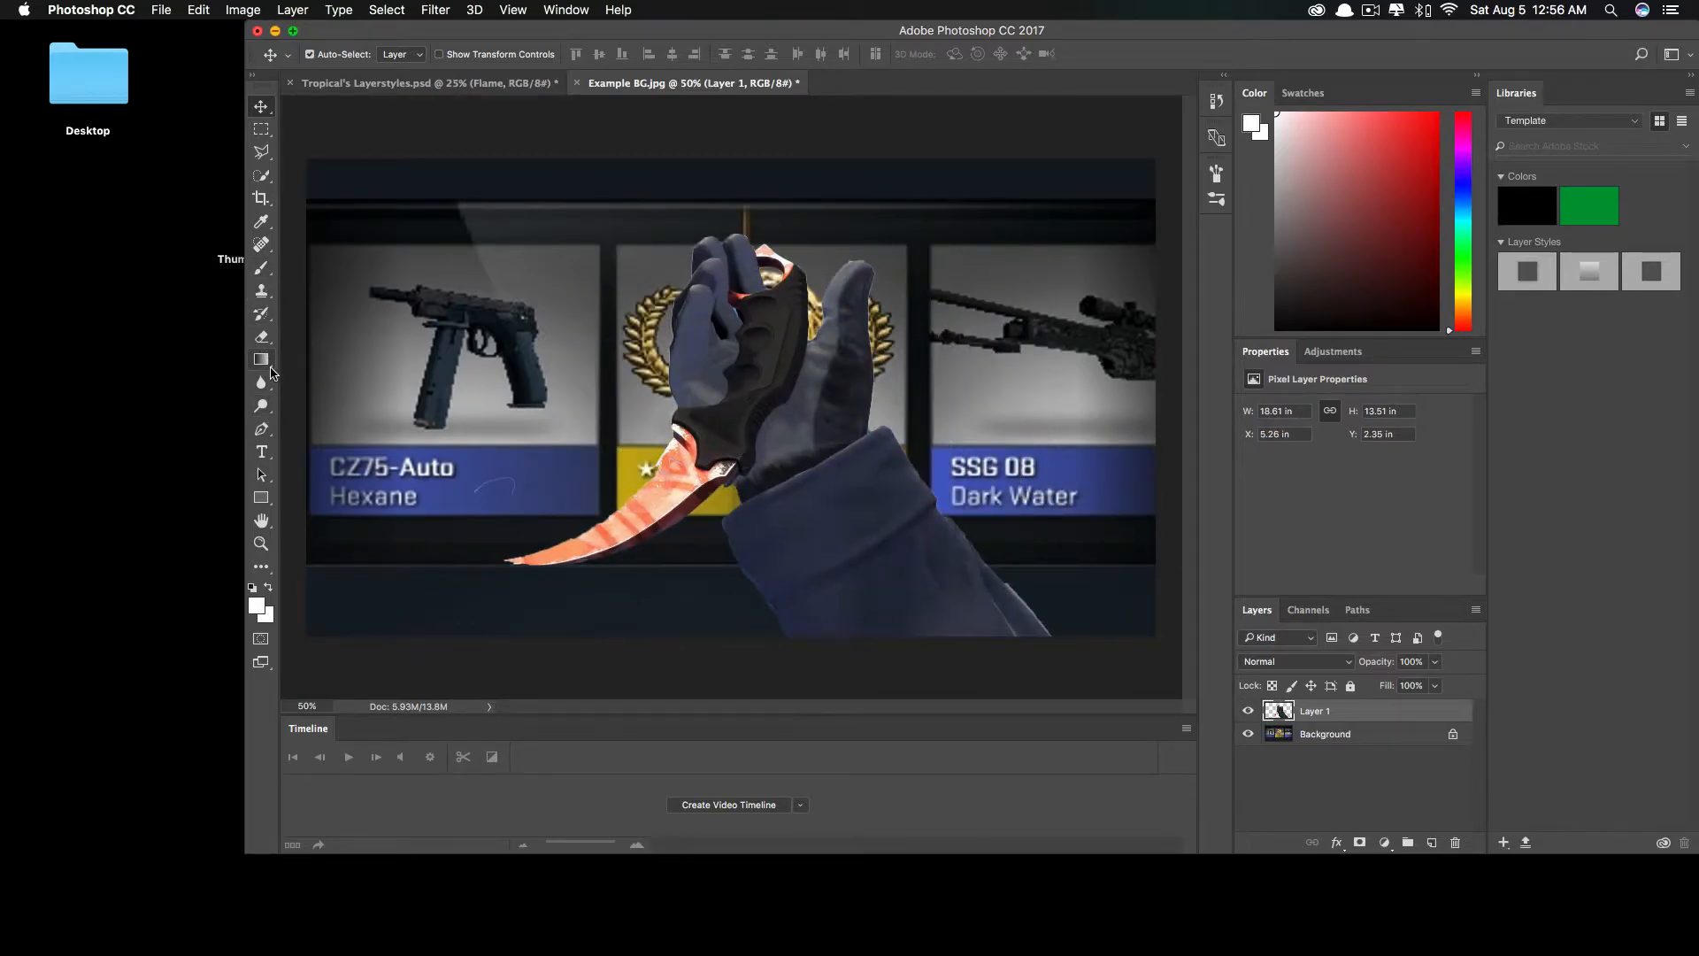
click(262, 337)
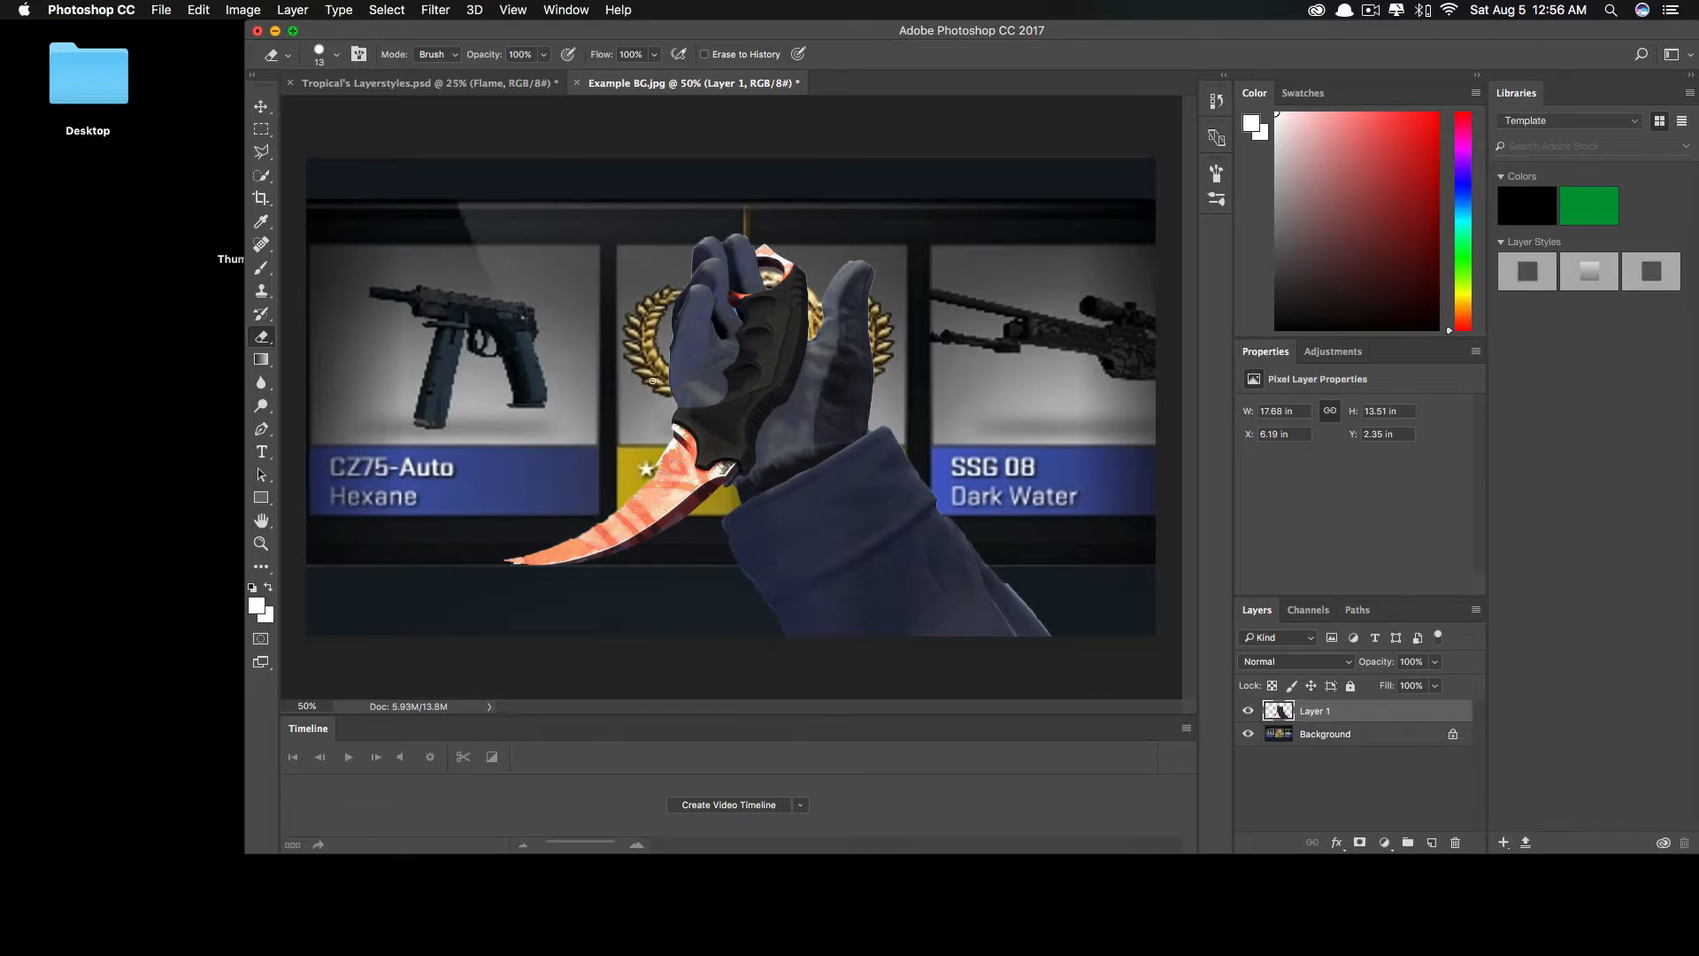
- Move the knife and hand to the lower right corner of the background image
key(v)
mouse_move(799, 509)
mouse_down()
mouse_move(789, 469)
mouse_move(717, 534)
mouse_move(849, 567)
mouse_move(797, 550)
mouse_move(796, 526)
mouse_move(808, 554)
mouse_move(628, 531)
mouse_move(941, 547)
mouse_up()
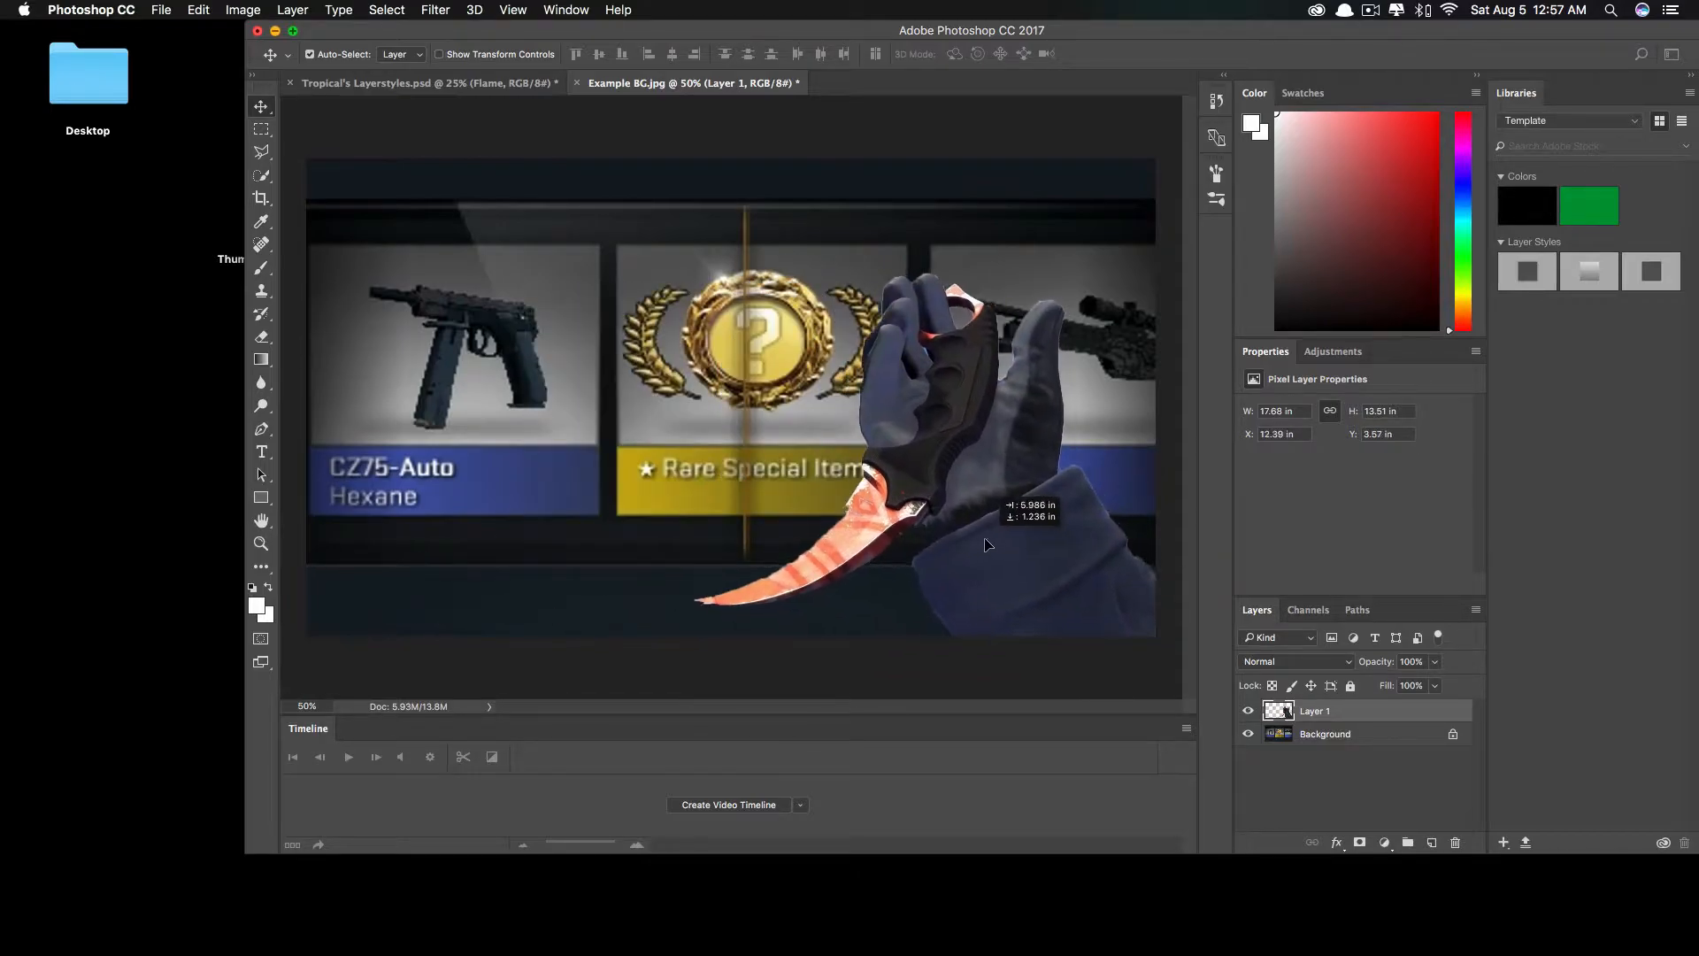
drag(570, 24, 522, 9)
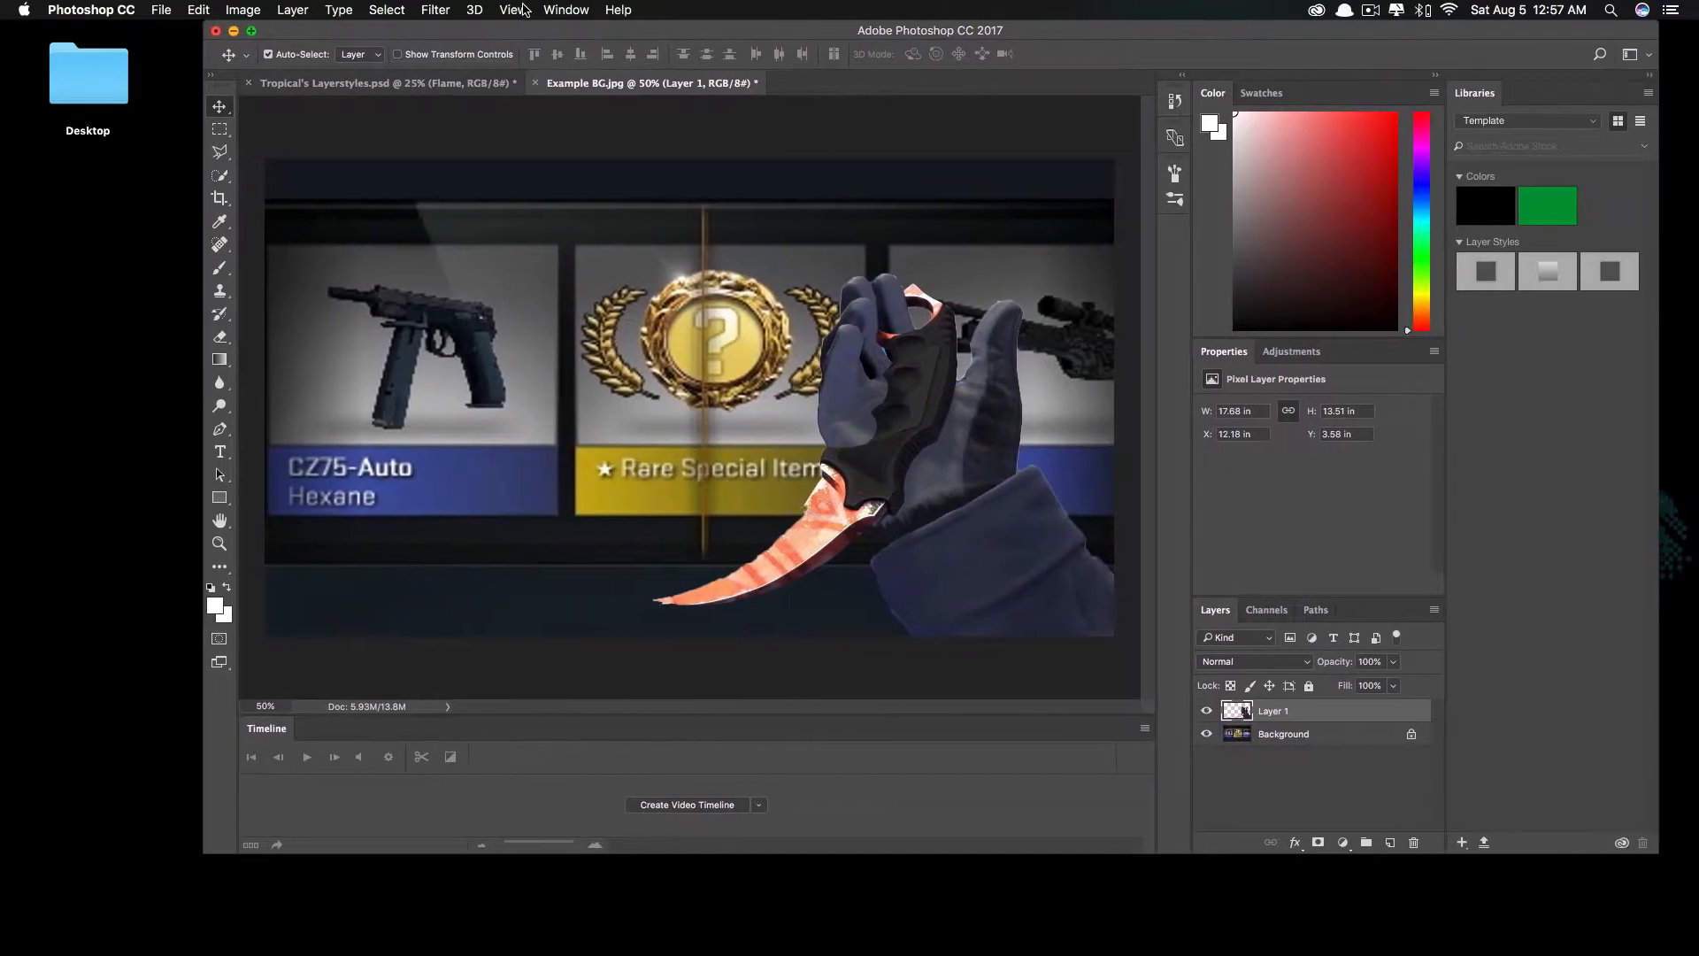
- Duplicate the Gold text layer from Tropical's Layerstyles.psd into Example BG.jpg
click(380, 82)
drag(442, 25, 283, 24)
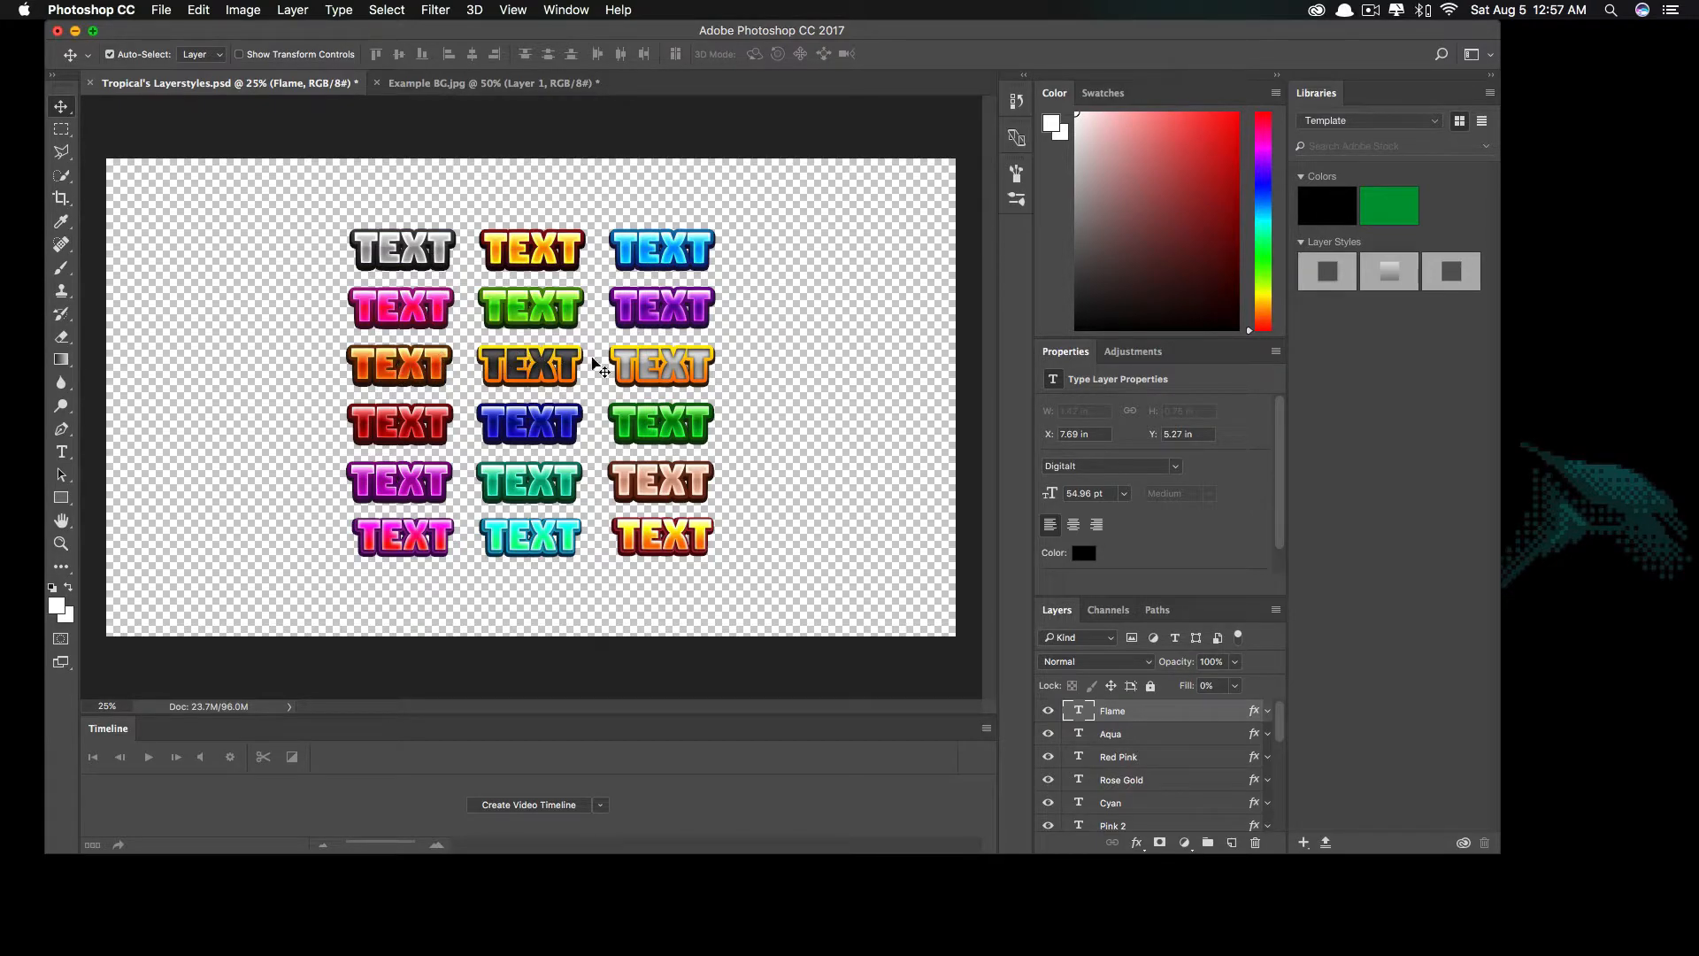
click(529, 247)
right_click(1132, 825)
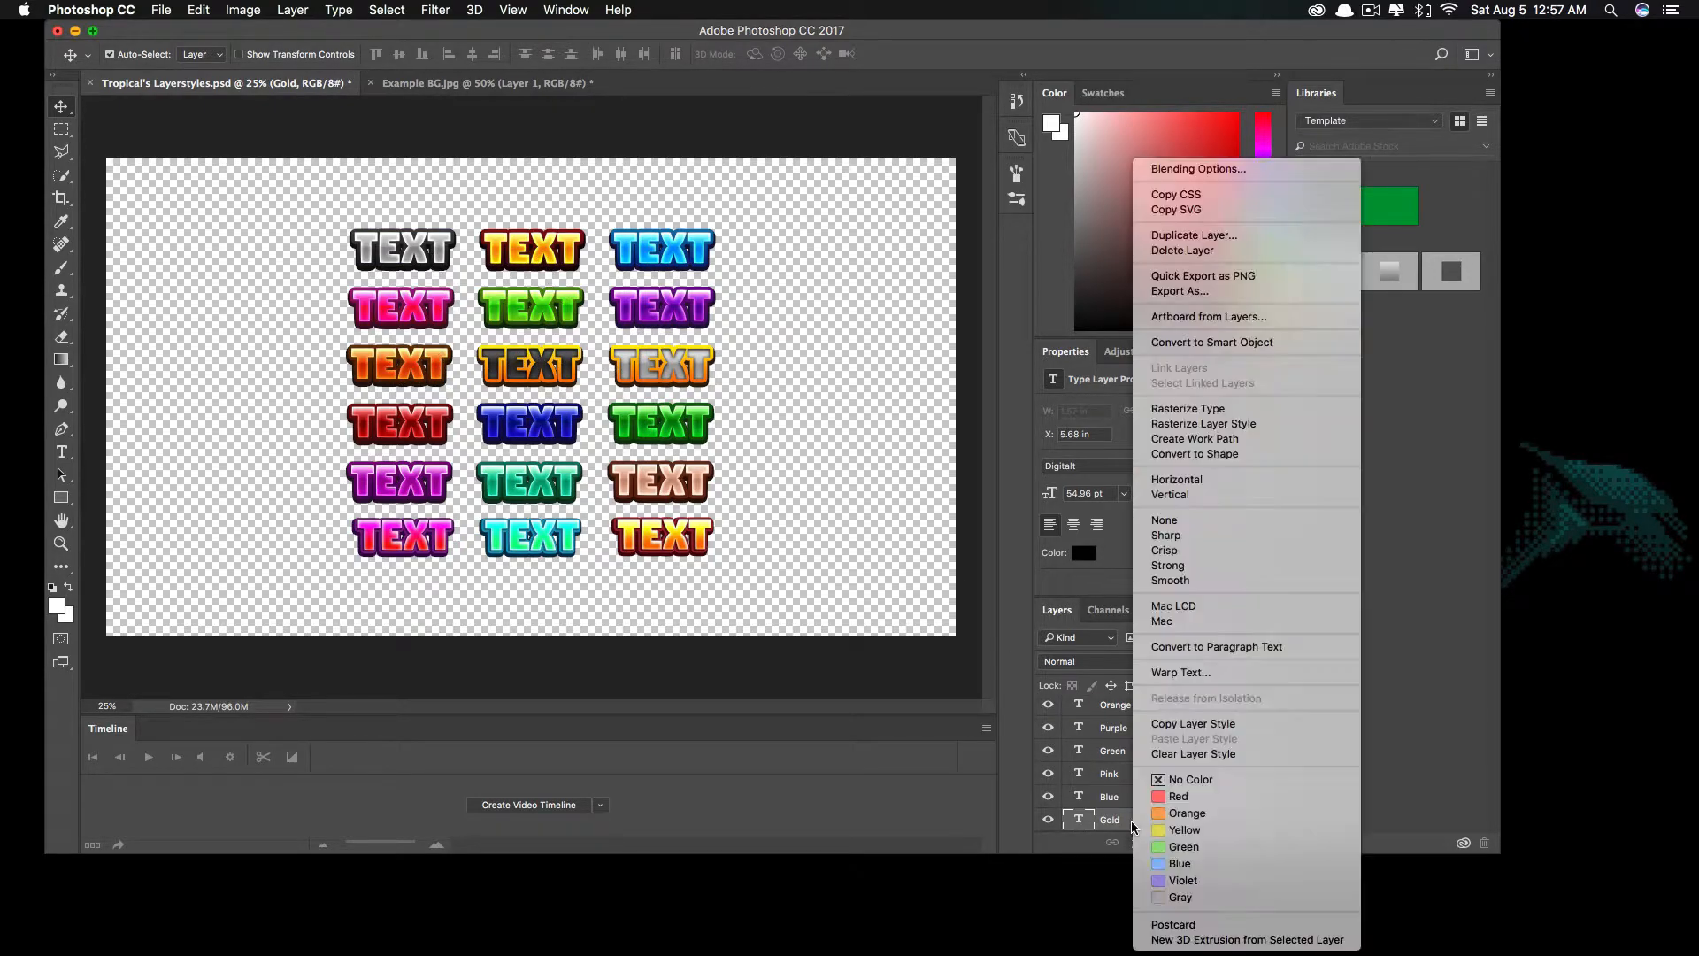
click(1279, 235)
click(724, 471)
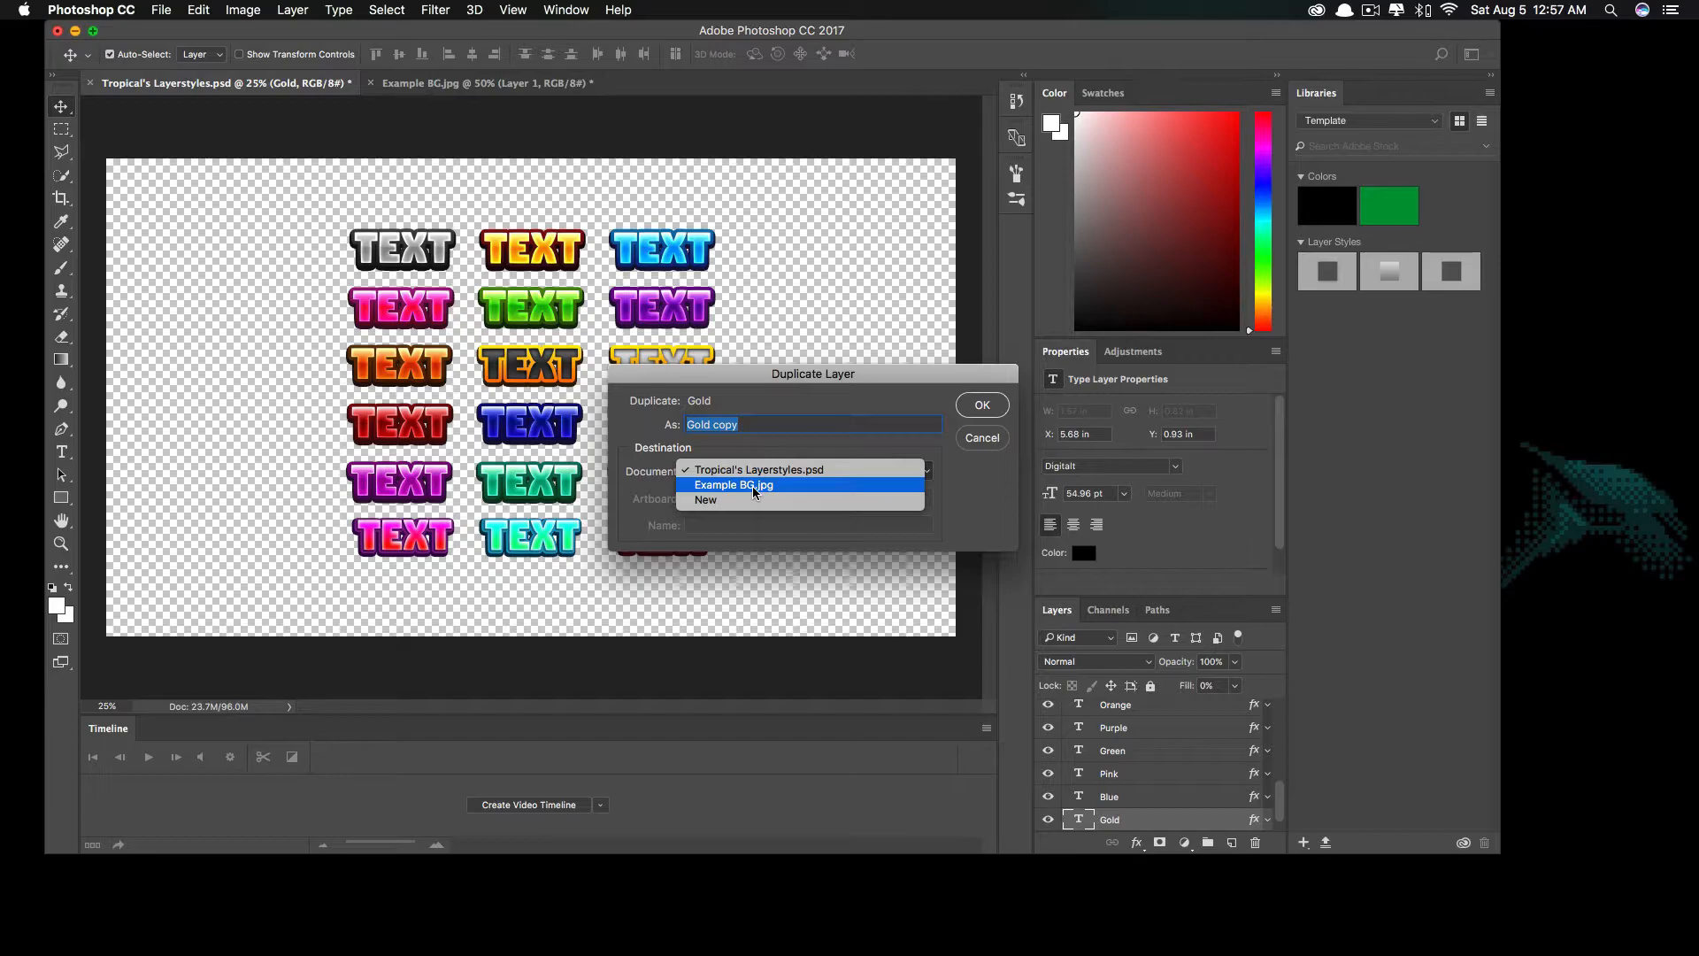
click(755, 492)
click(982, 407)
- Move the gold text to the left side of the Example BG.jpg image, over the first weapon card
click(455, 83)
drag(895, 332, 423, 317)
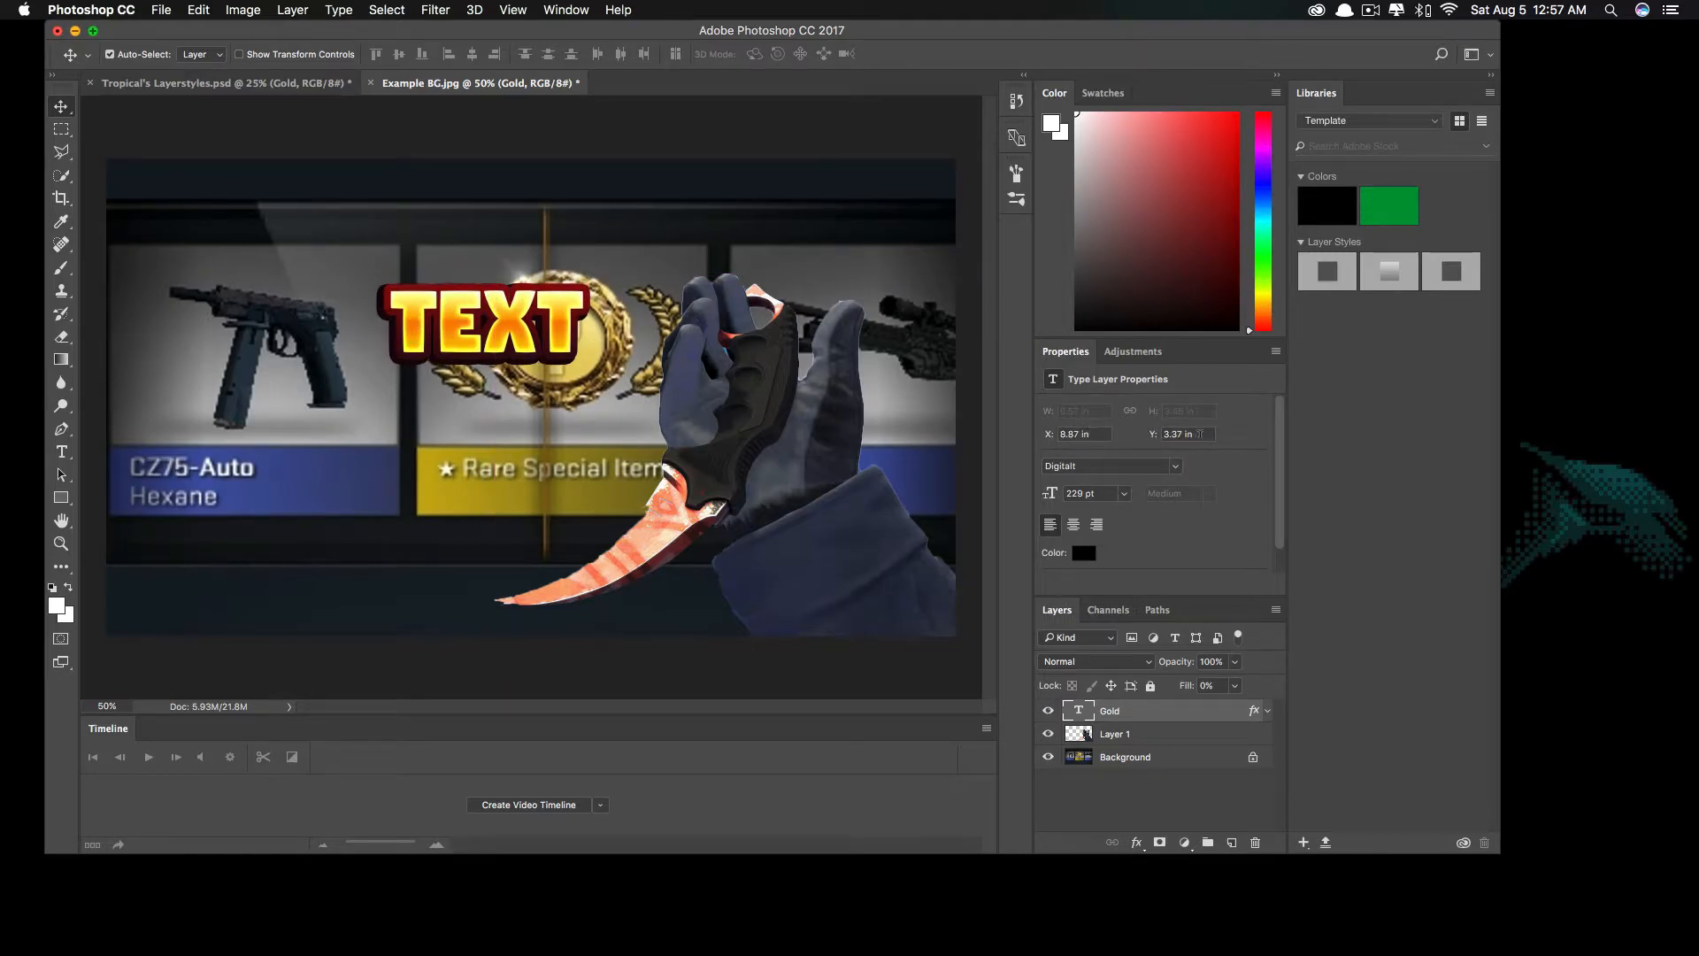
drag(529, 324, 400, 315)
- Change the gold text to INSANE and move it to the image's upper left area
click(61, 452)
double_click(396, 326)
key(BackSpace)
text(INSANE)
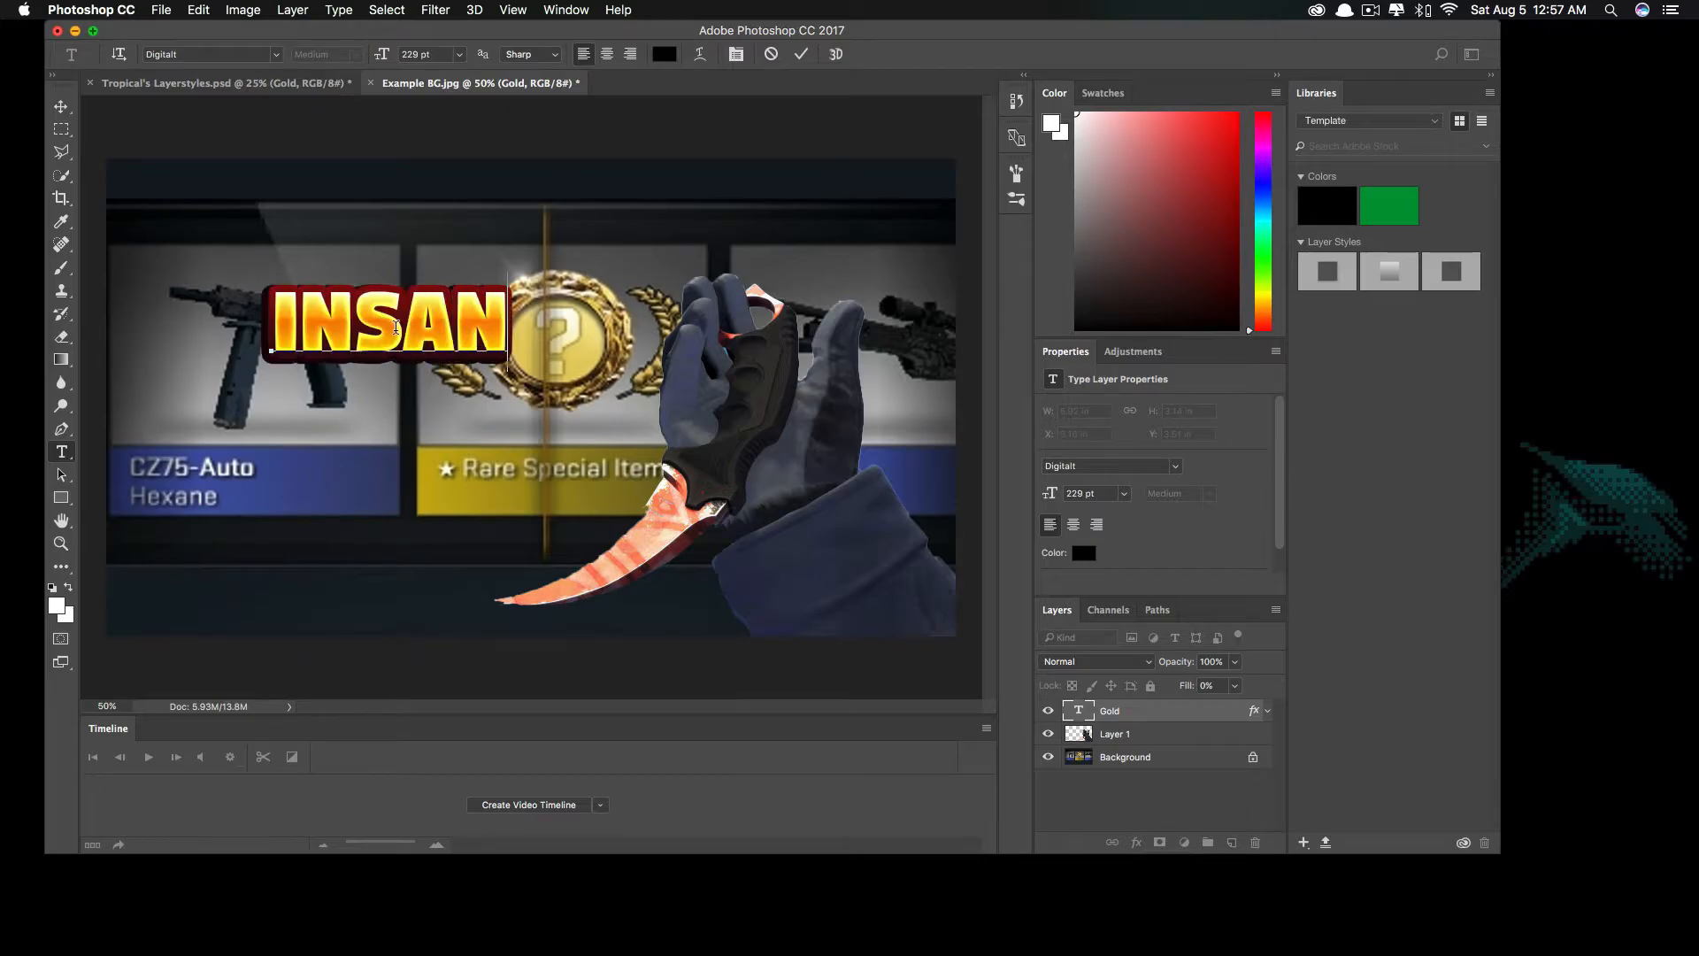
click(57, 107)
drag(425, 319, 359, 239)
- Duplicate the INSANE text layer within Example BG.jpg and place the copy directly below the original
right_click(1147, 717)
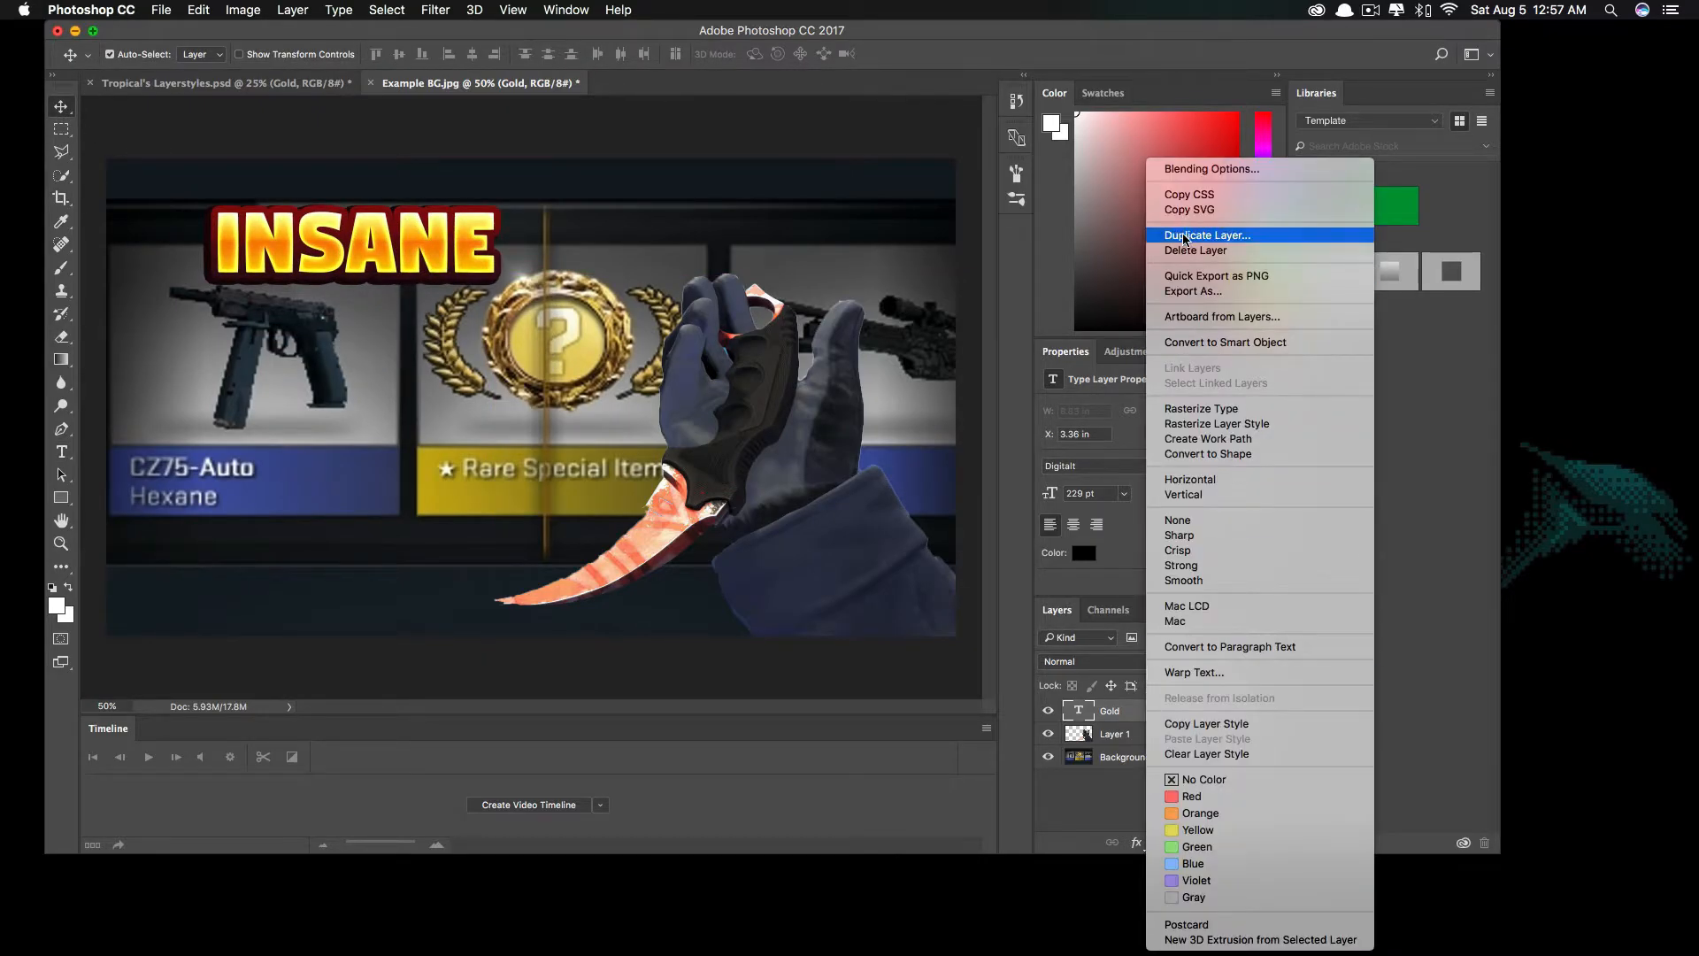
click(1186, 233)
click(980, 405)
drag(354, 248, 358, 376)
- Change the lower text copy to CSGO CRATE
click(62, 452)
double_click(315, 371)
text(CSGO CRATE)
- Duplicate the CSGO CRATE text layer and place the copy below it as a third line
click(1151, 711)
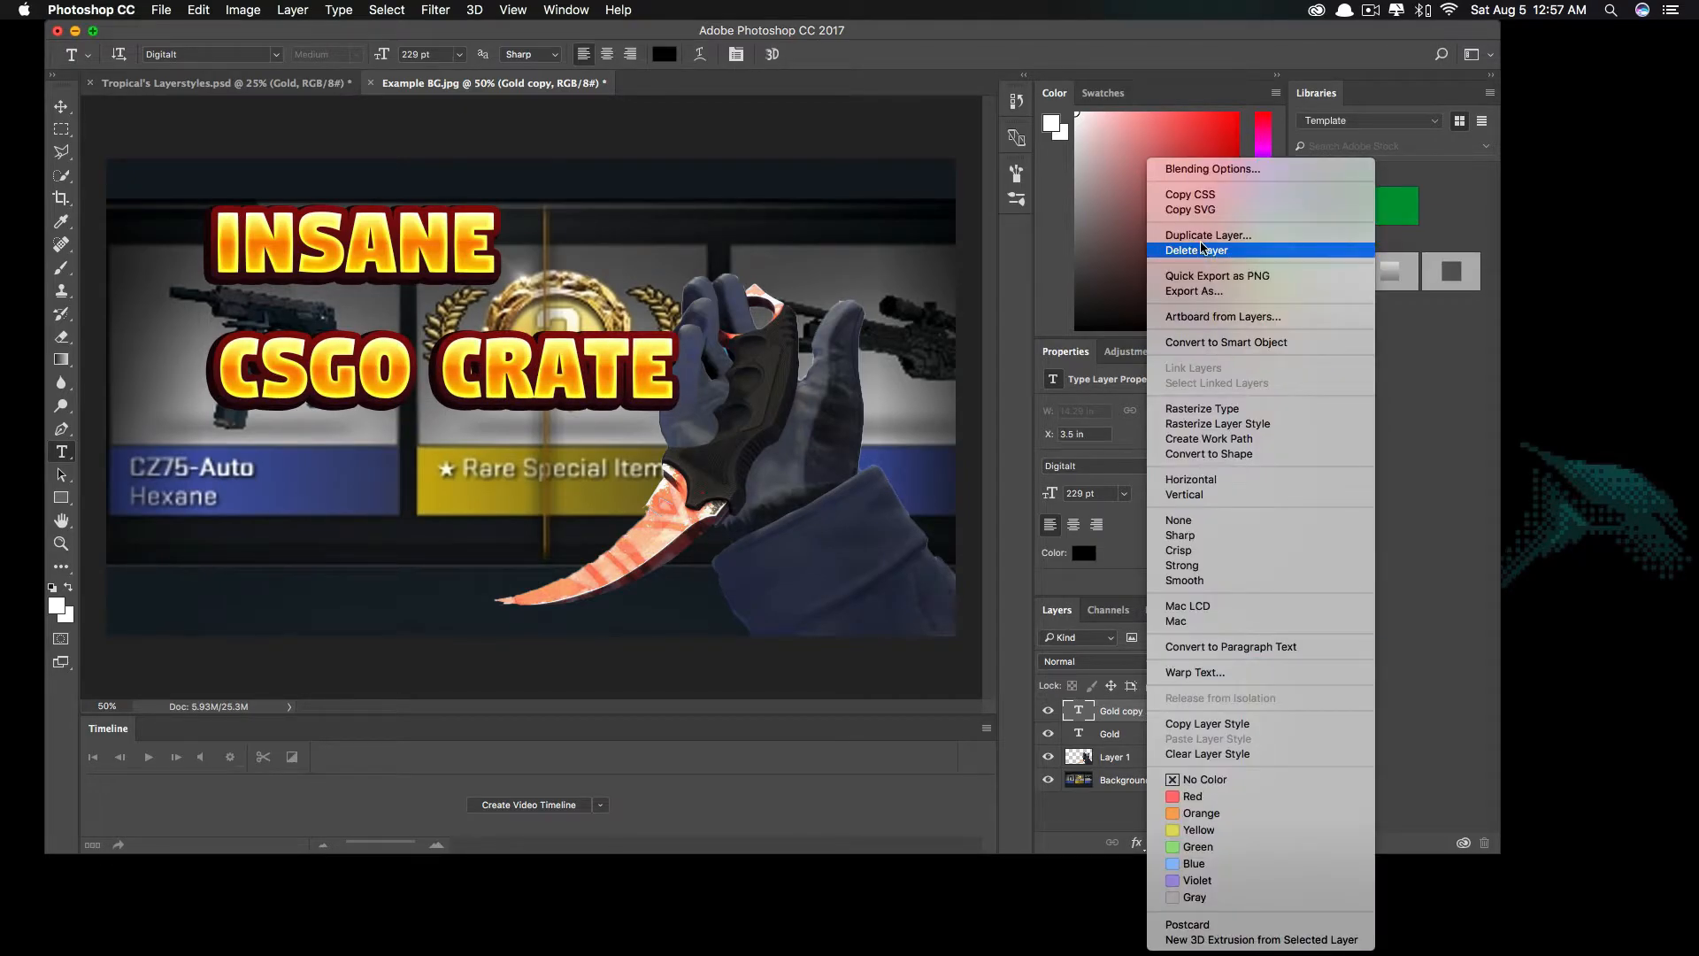
click(1200, 236)
key(Return)
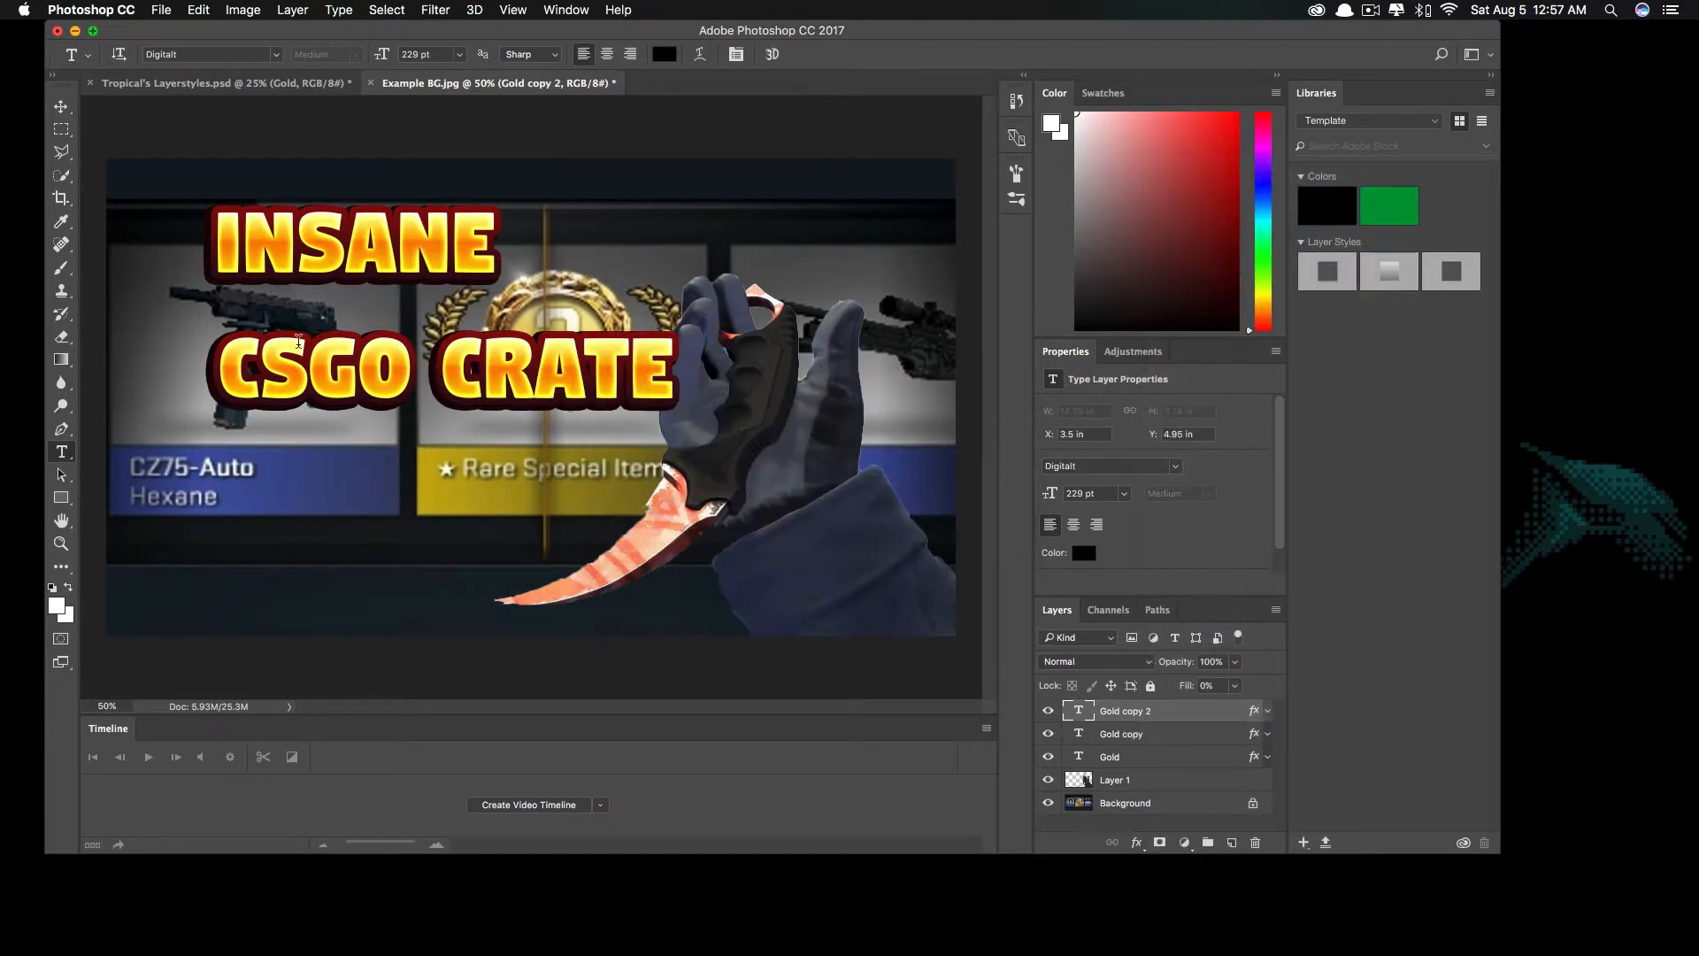
key(v)
drag(342, 372, 322, 494)
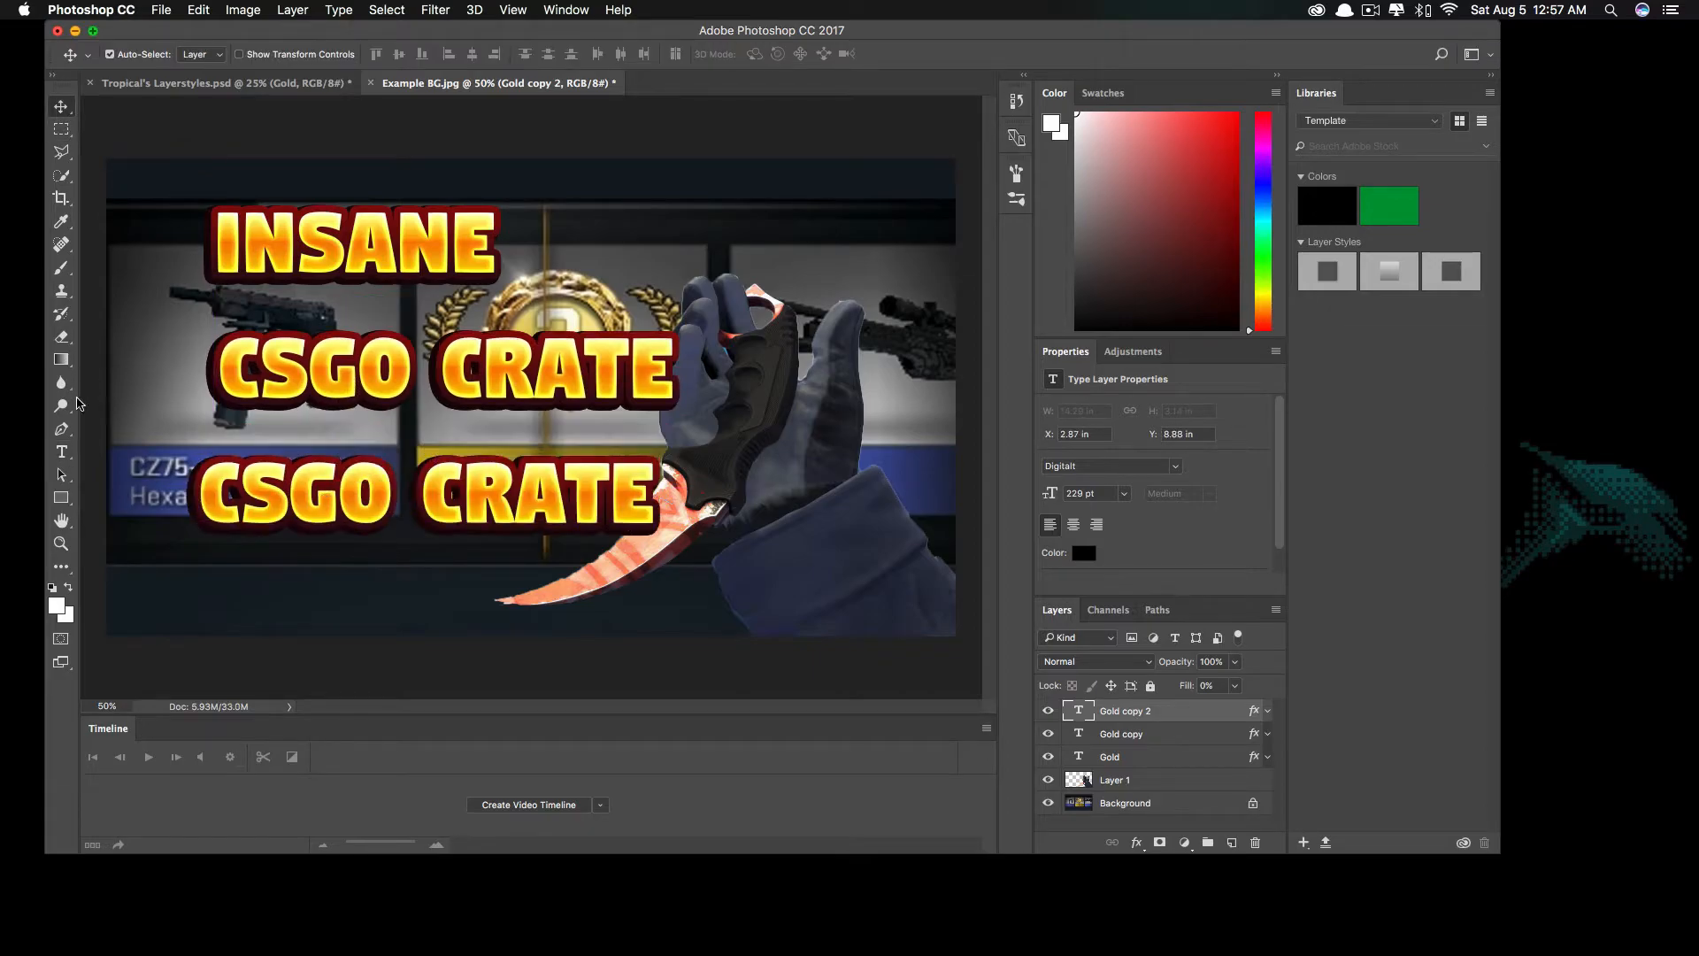
- Change the third text line to OPENING
key(t)
triple_click(353, 520)
text(OPENING)
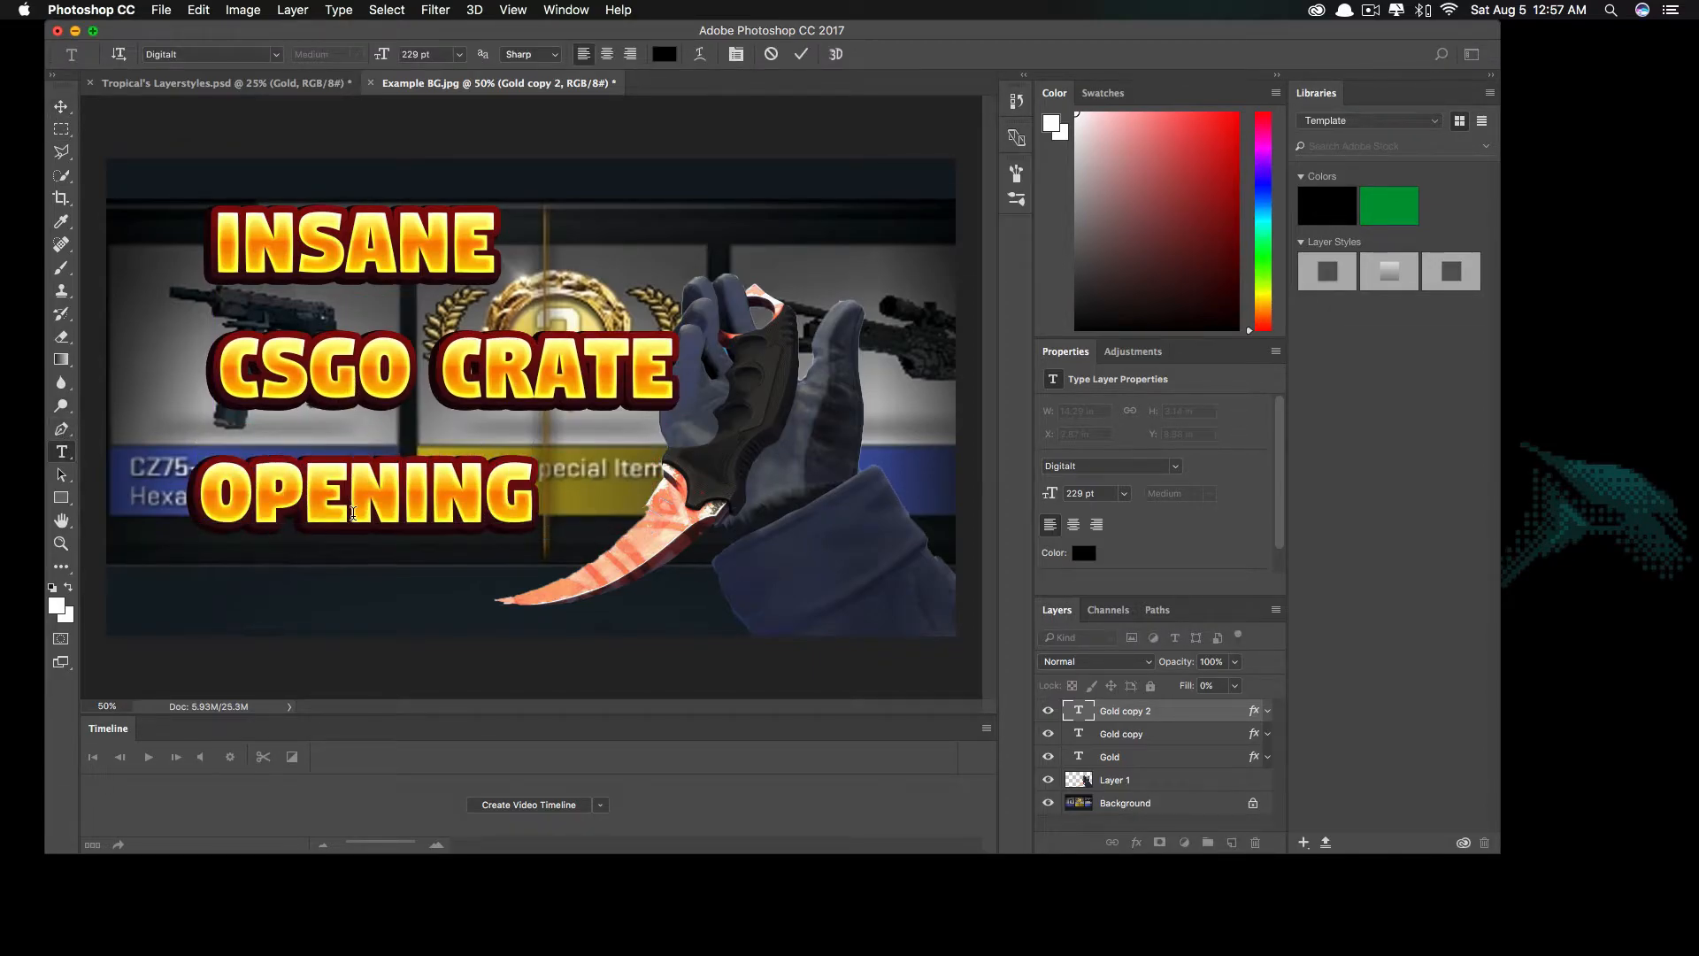
click(1109, 713)
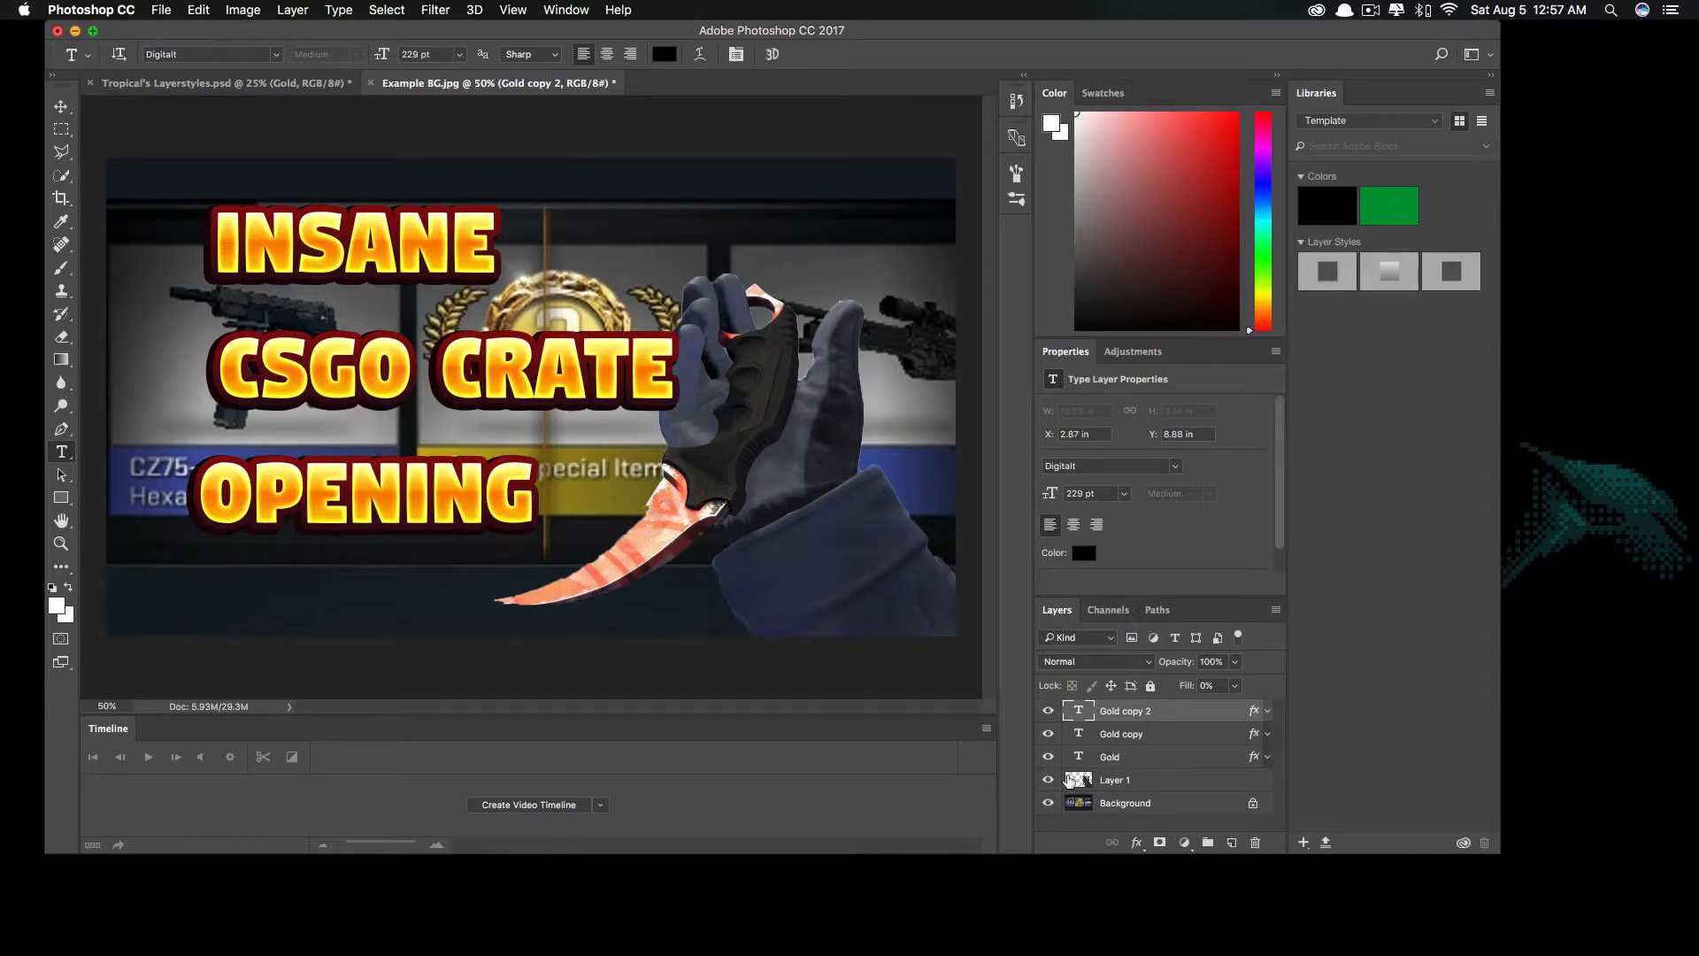
- Hide the Background and knife layers, and move INSANE to the right above CSGO CRATE
click(1049, 799)
click(61, 106)
drag(489, 239, 717, 251)
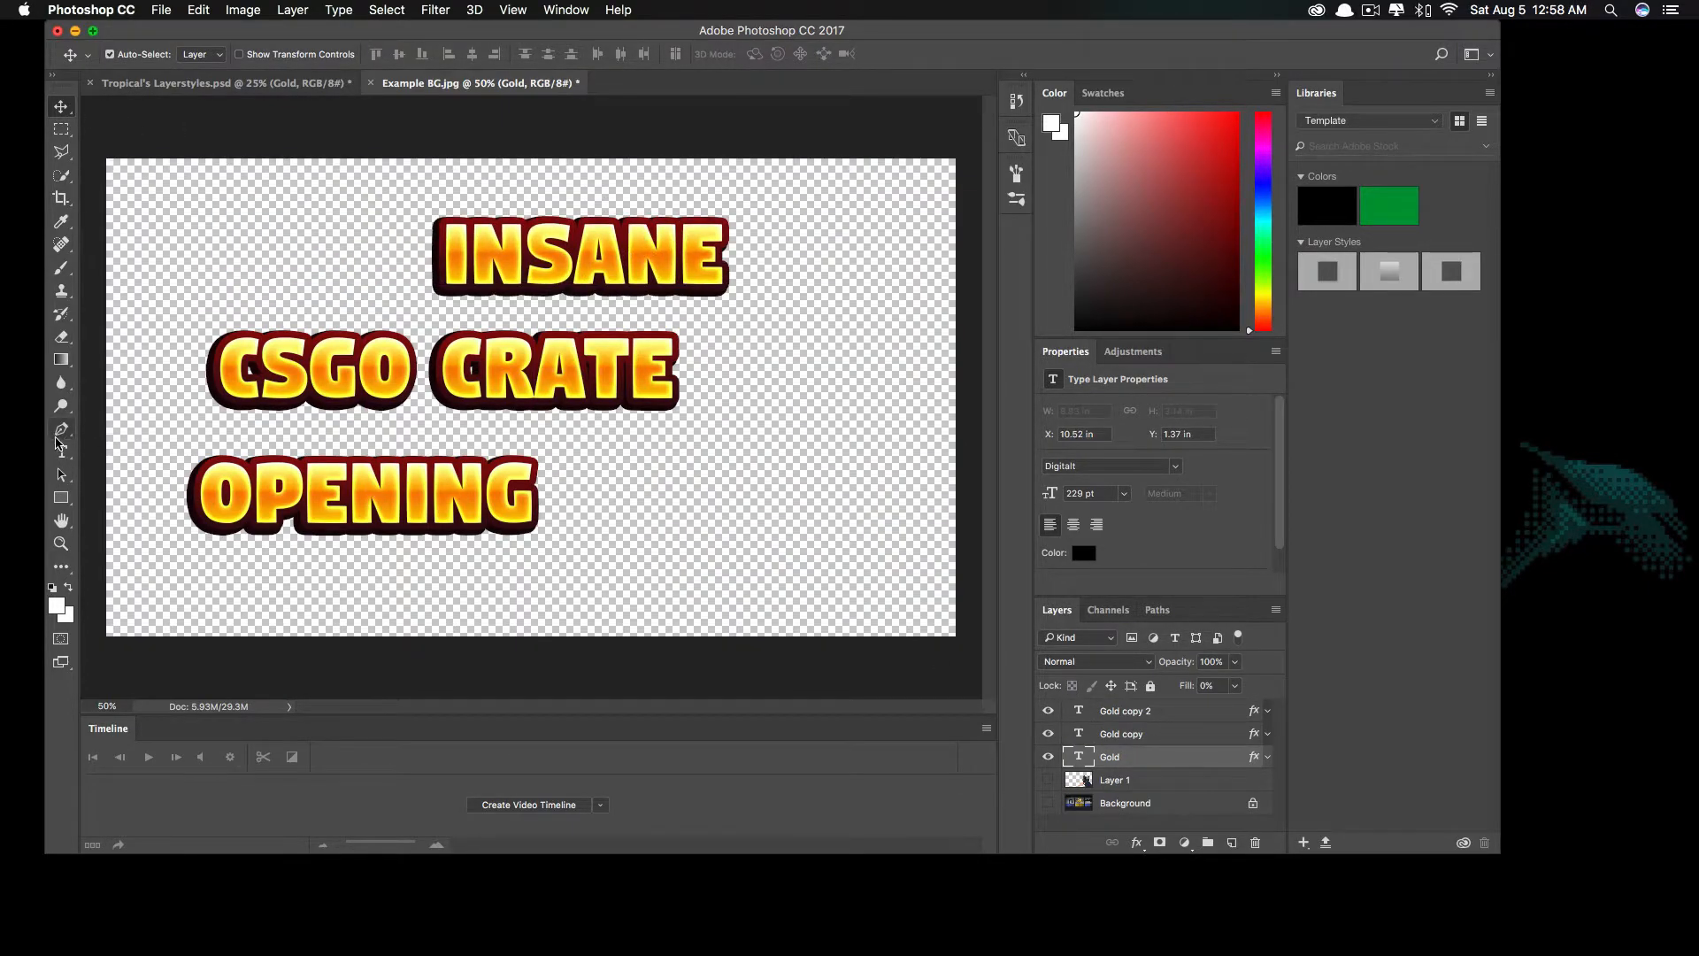
- Set the font size of the INSANE text to 250 pt
click(61, 452)
double_click(632, 251)
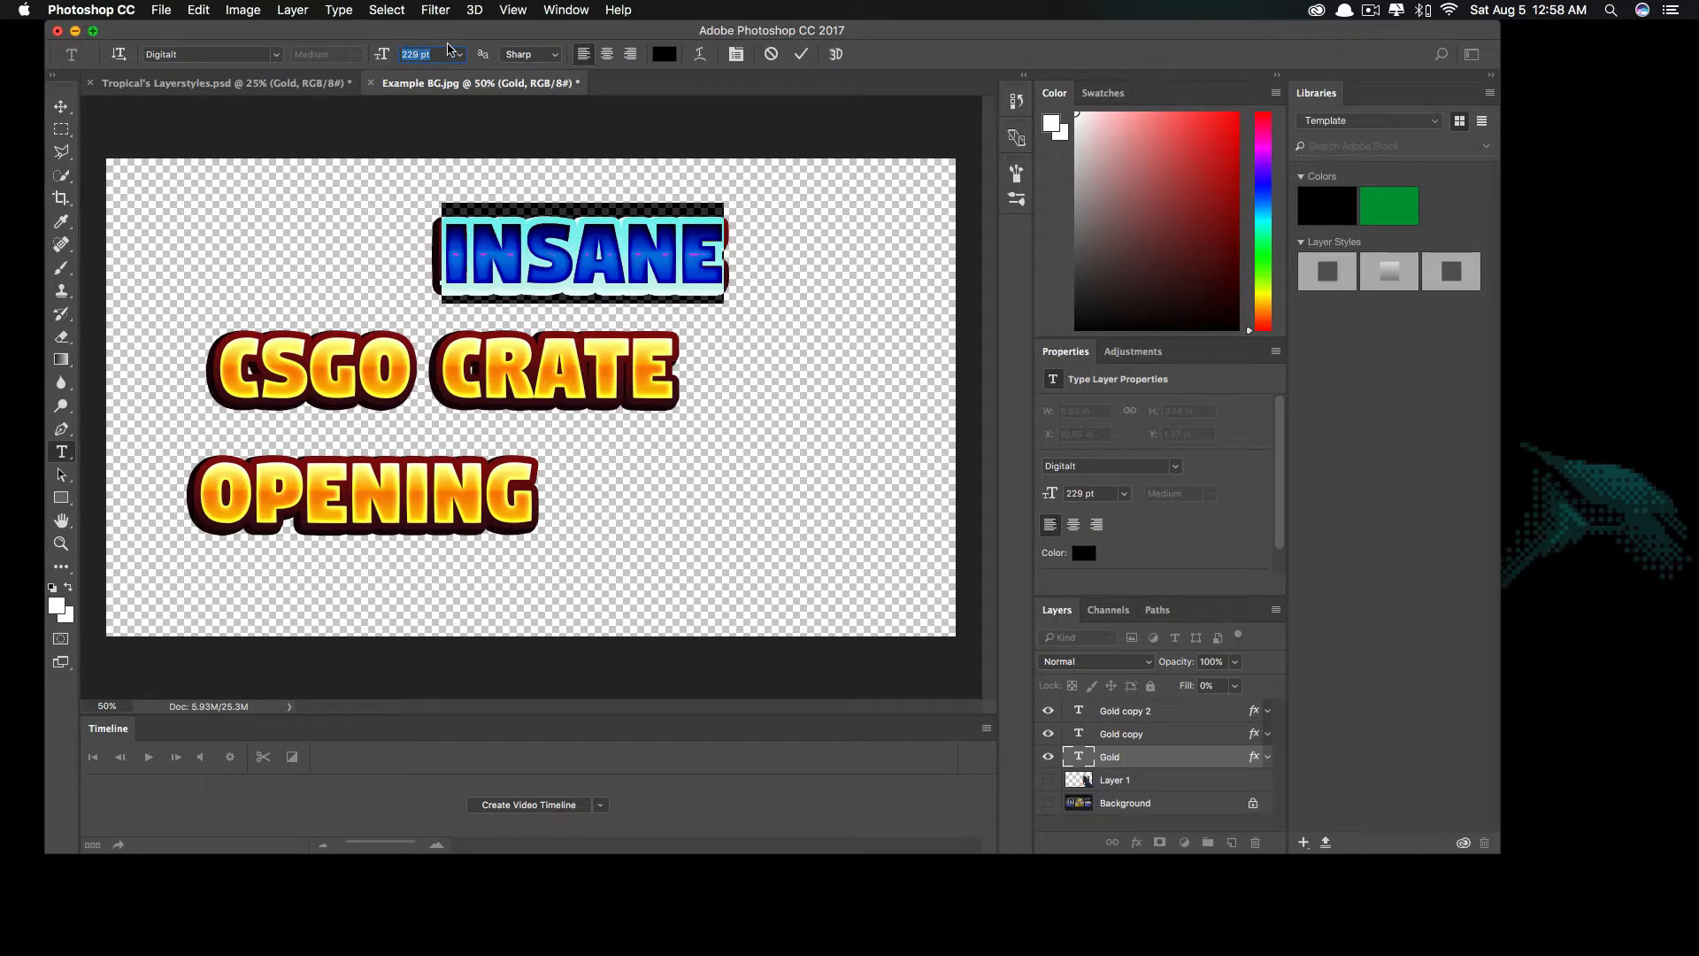
text(250)
key(Return)
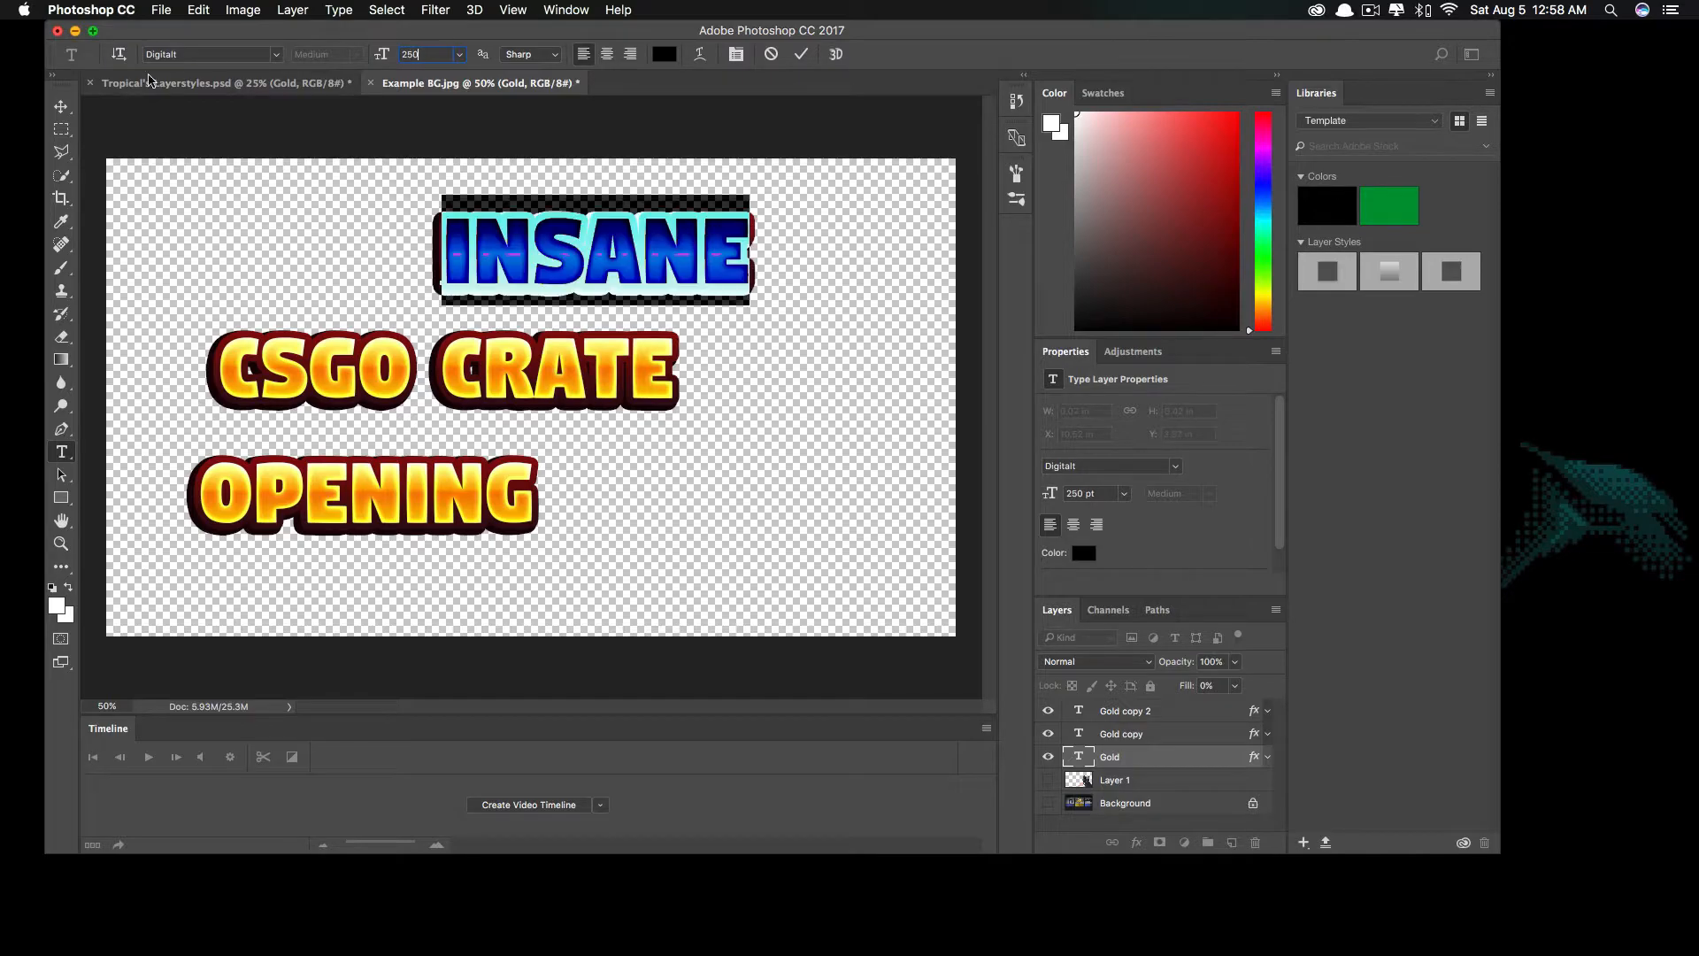
click(61, 106)
- Set the font size of the CSGO CRATE text to 250 pt
double_click(342, 358)
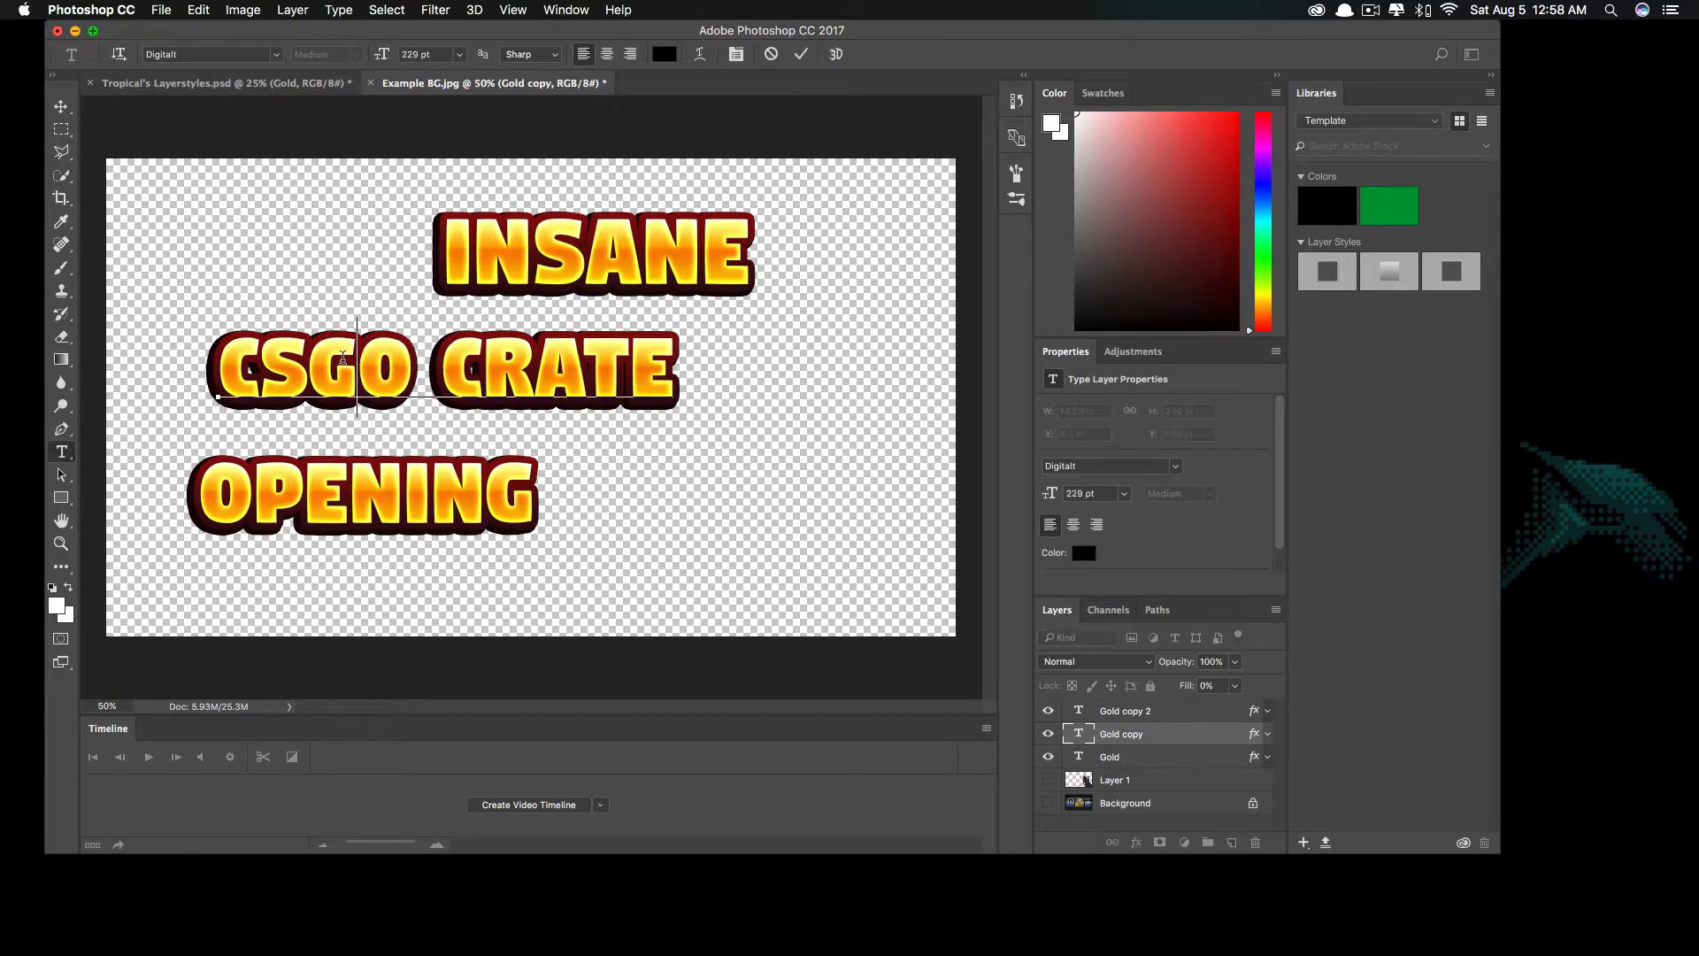
click(438, 51)
text(250)
key(Return)
click(61, 106)
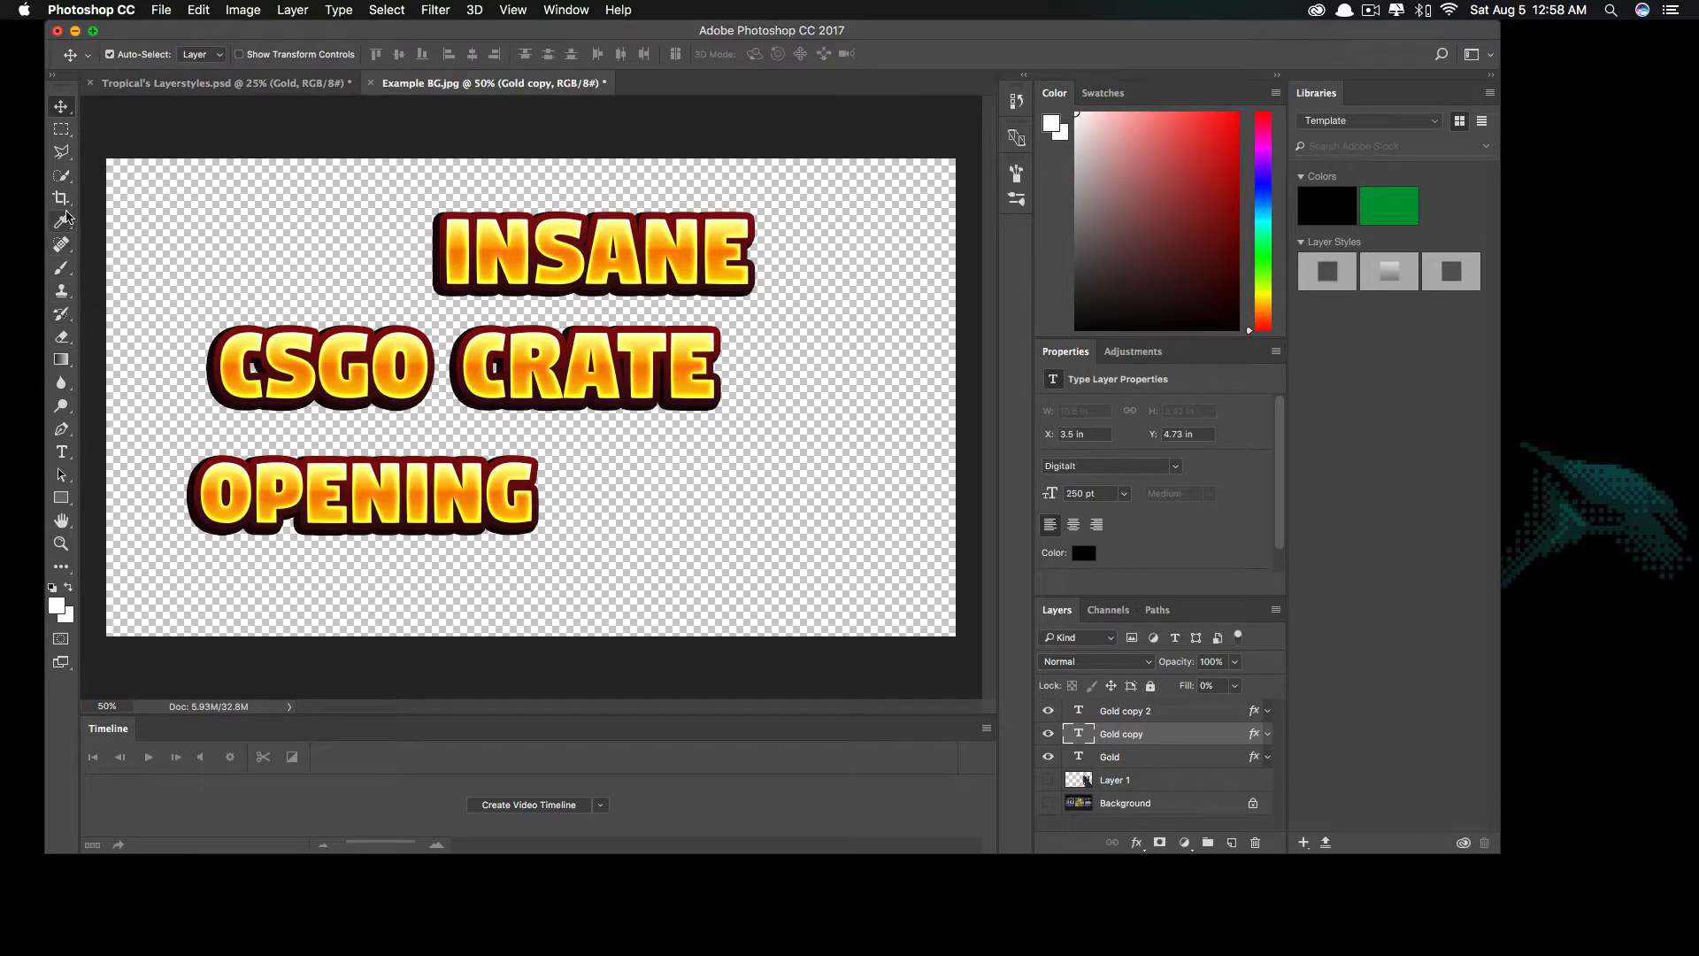
- Set the font size of the OPENING text to 250 pt
click(62, 451)
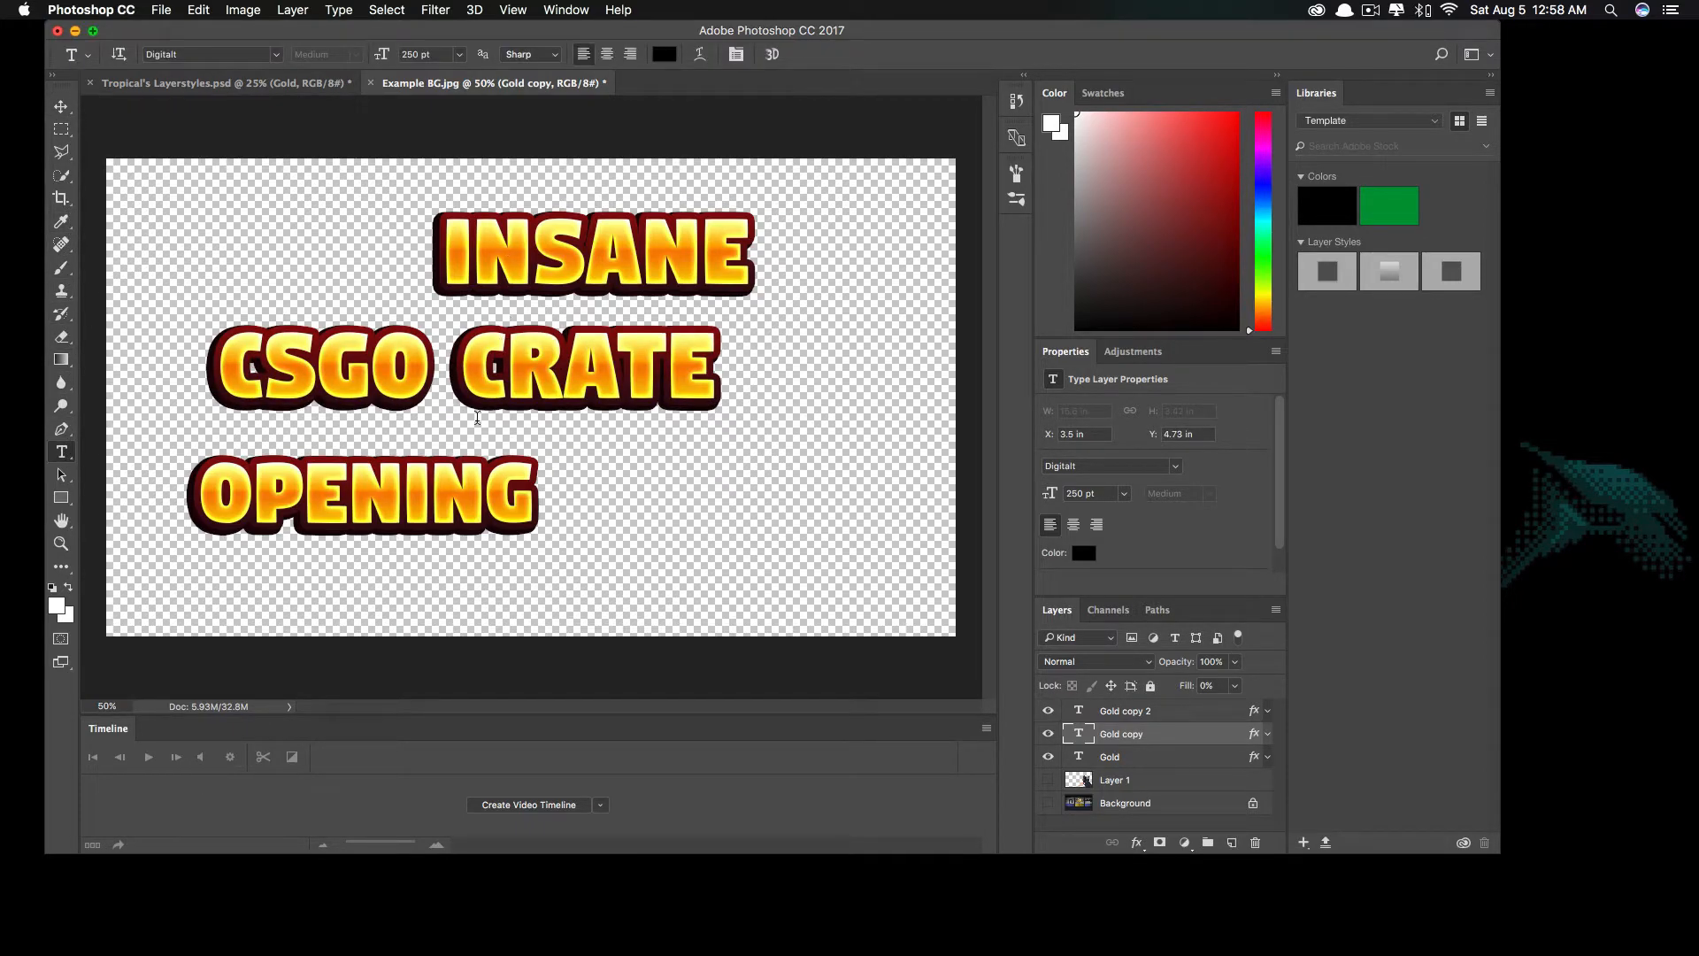
double_click(434, 504)
drag(432, 53, 360, 46)
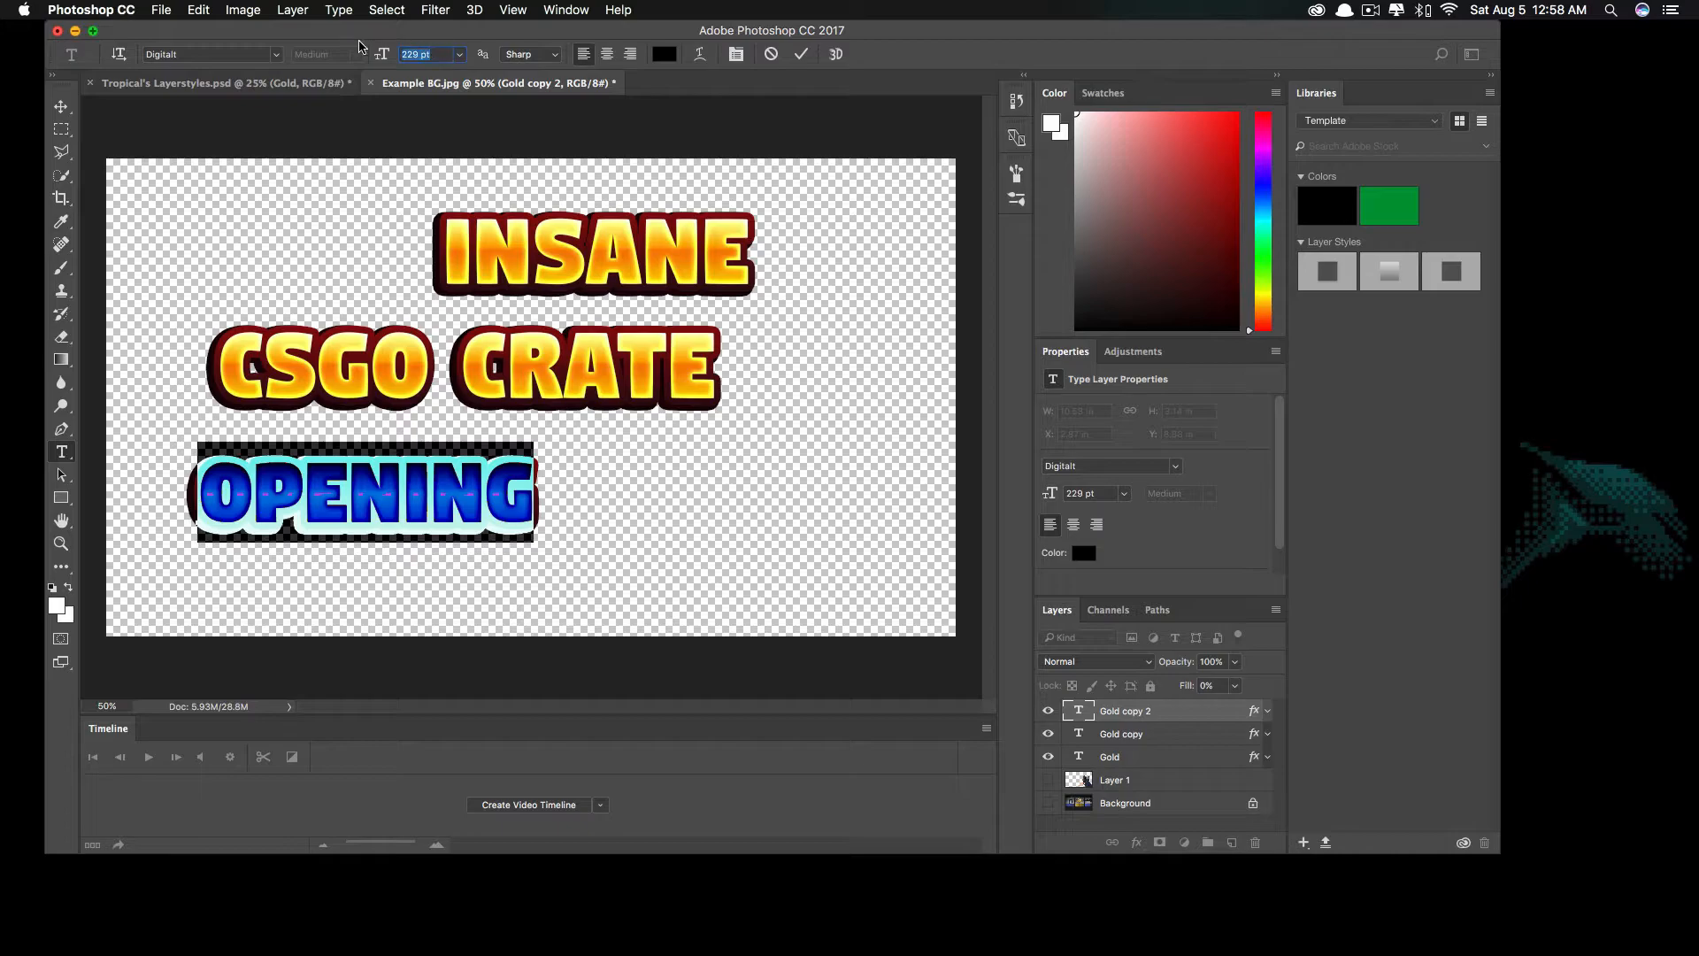
text(250)
click(62, 107)
- Center INSANE above CSGO CRATE at about X 6.36, Y 1.56 in and OPENING below it at about X 5.48, Y 7.88 in
drag(454, 493, 541, 456)
drag(575, 262, 445, 272)
mouse_move(495, 467)
mouse_down()
mouse_move(459, 473)
mouse_move(513, 465)
mouse_up()
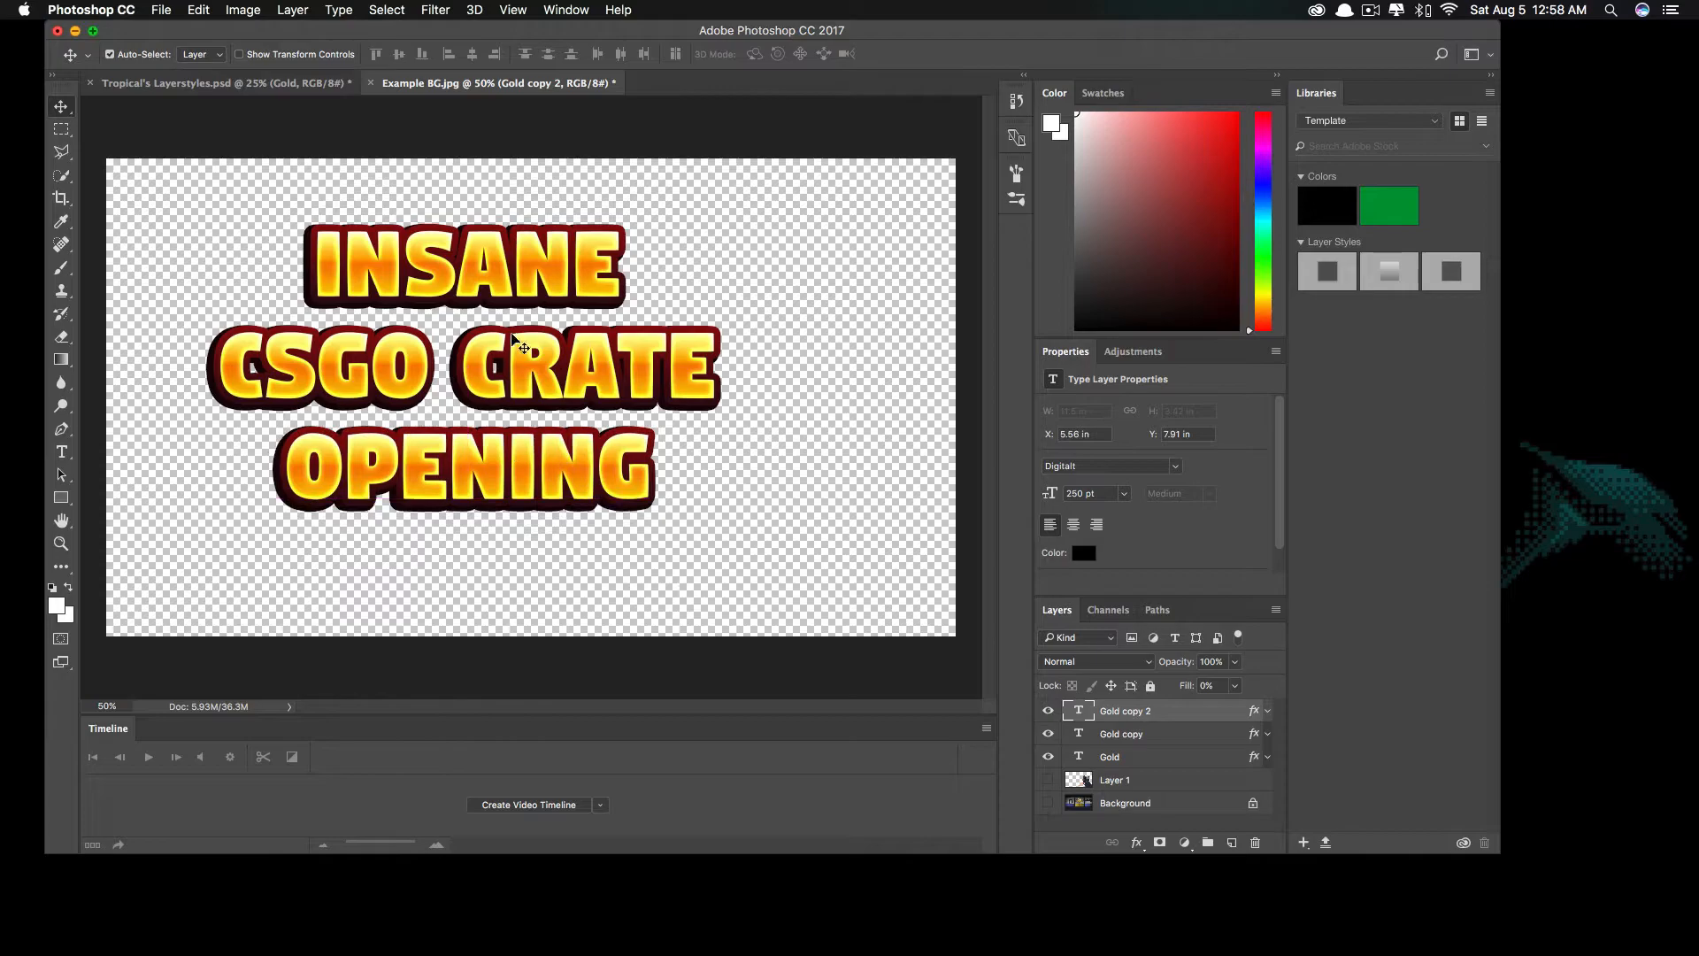
drag(493, 270, 415, 268)
mouse_move(514, 473)
mouse_down()
mouse_move(579, 481)
mouse_move(507, 474)
mouse_up()
drag(464, 275, 519, 271)
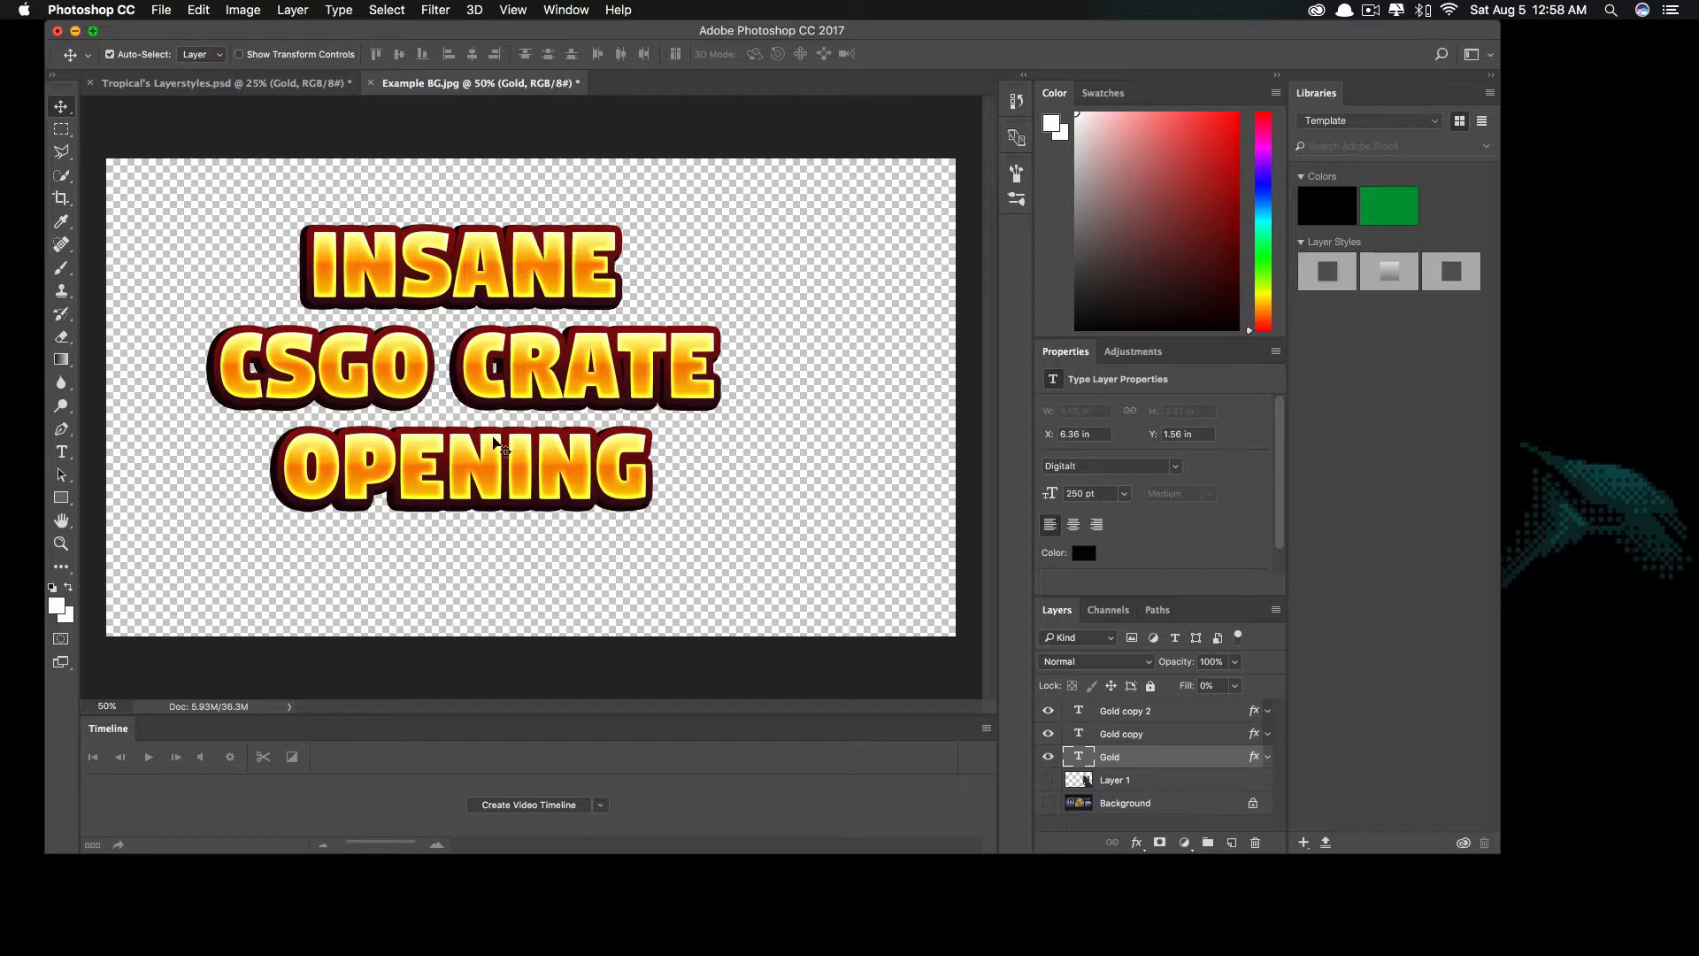
click(487, 473)
drag(479, 467, 486, 472)
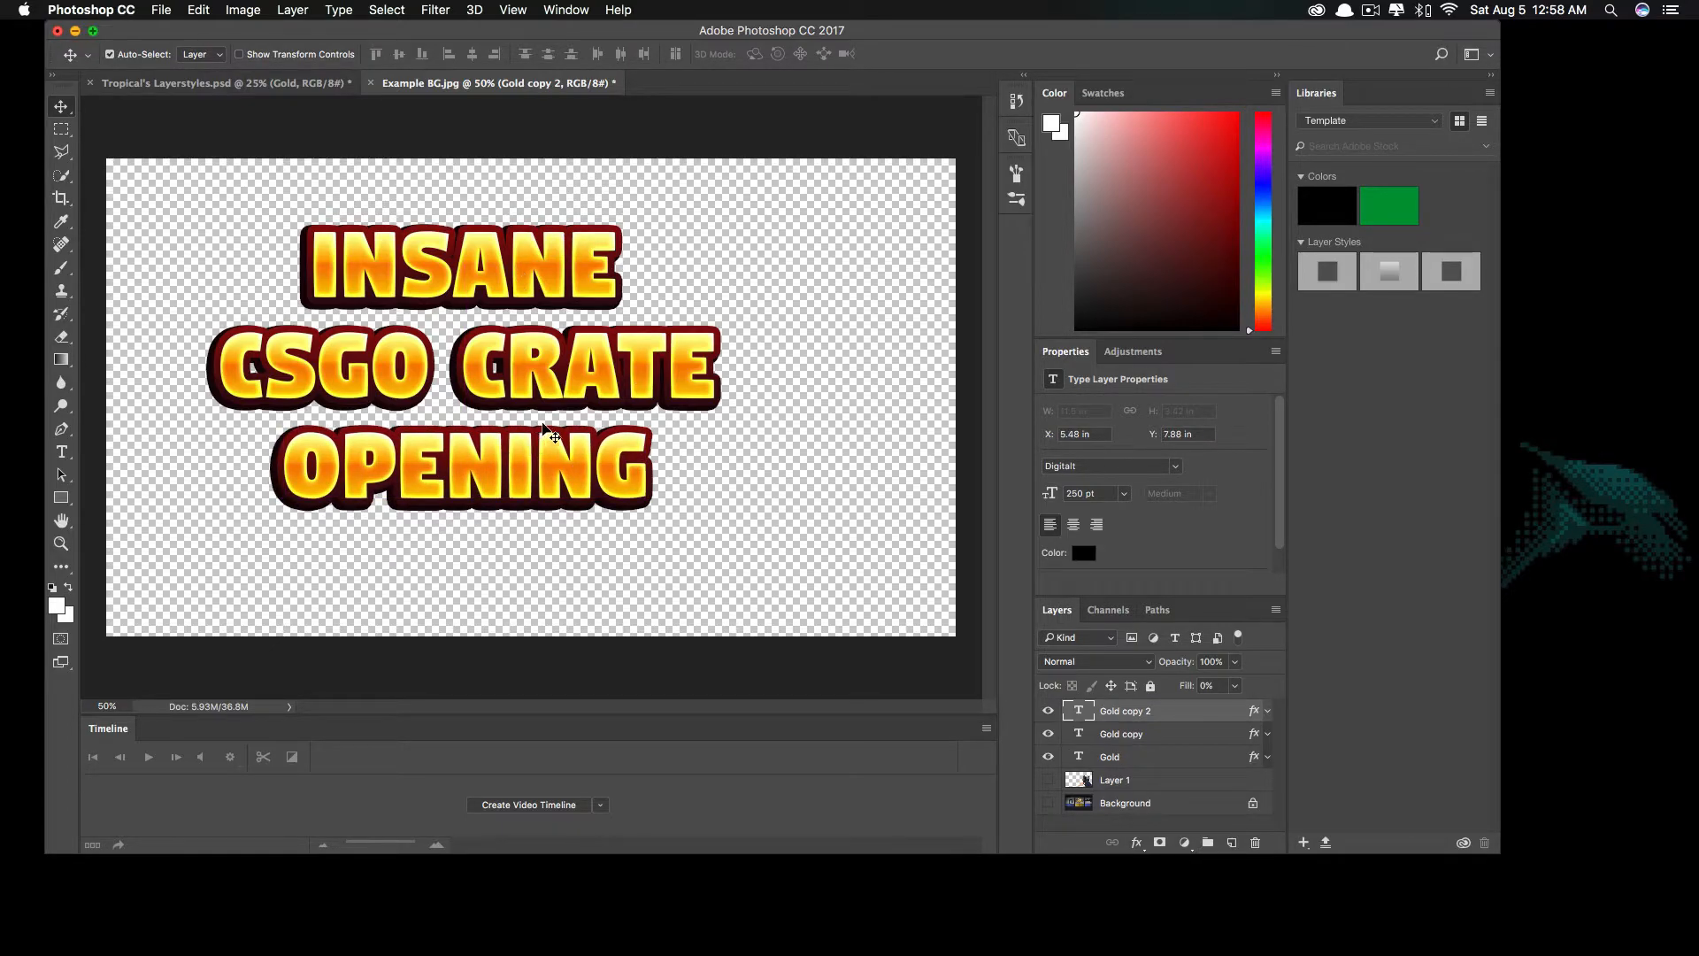
- Set the Drop Shadow size of the OPENING text layer to 45 px
right_click(1129, 715)
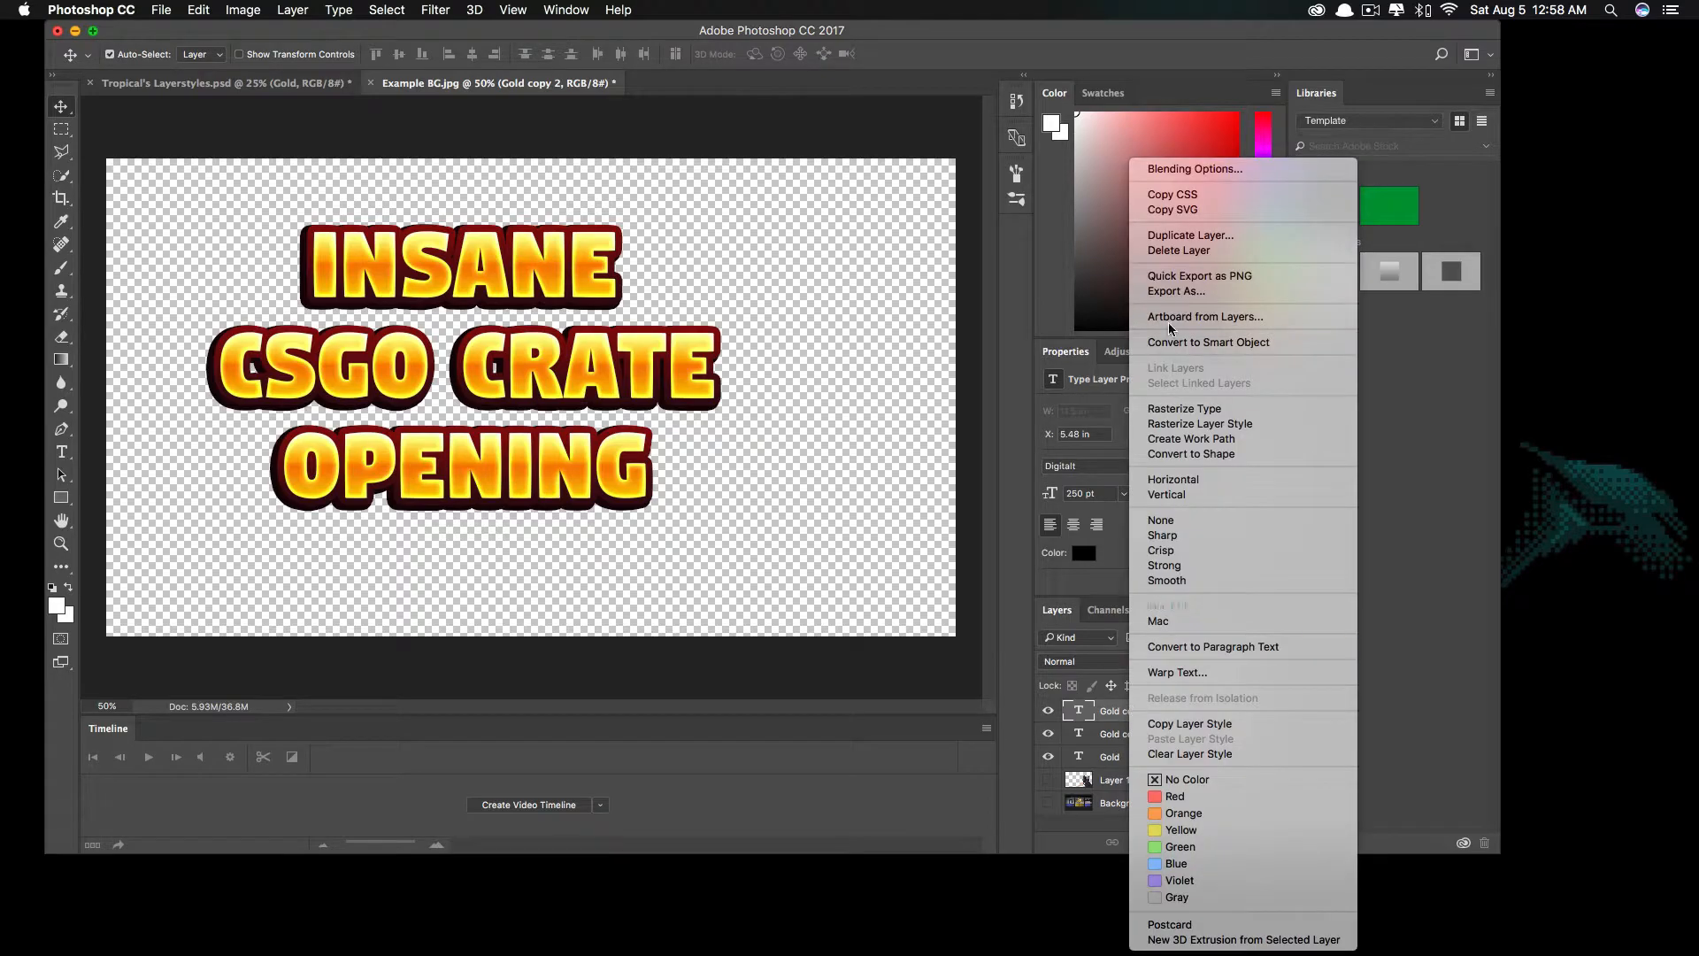
click(1165, 163)
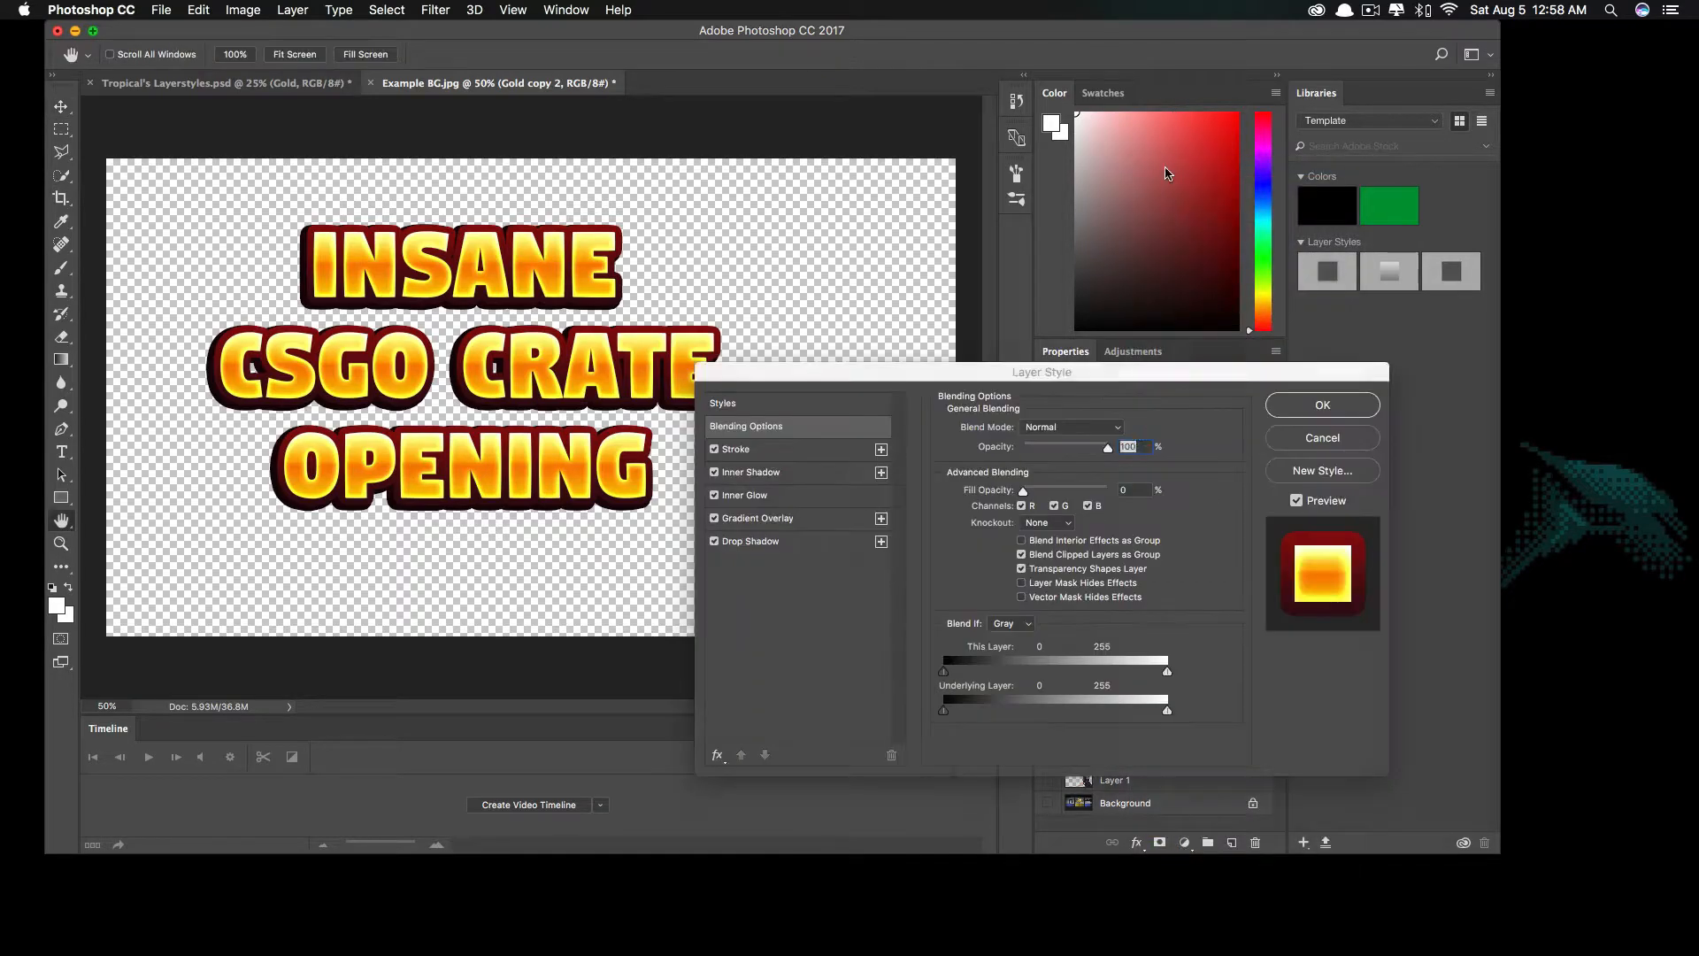
click(761, 543)
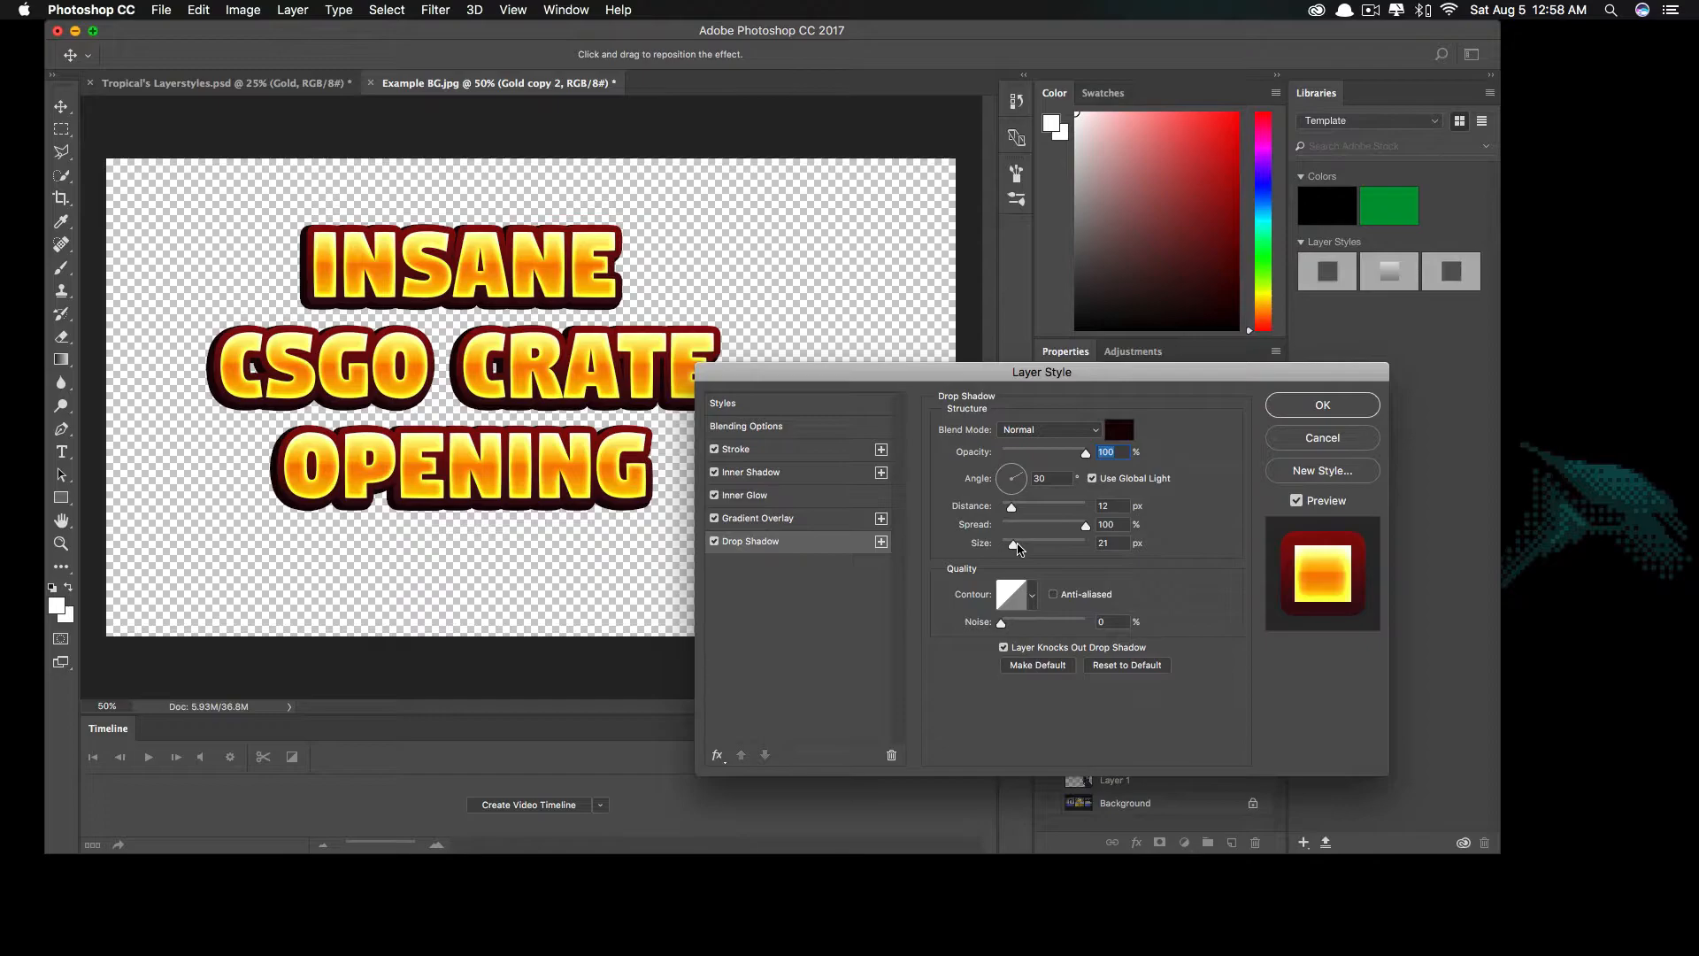
double_click(1104, 542)
text(30)
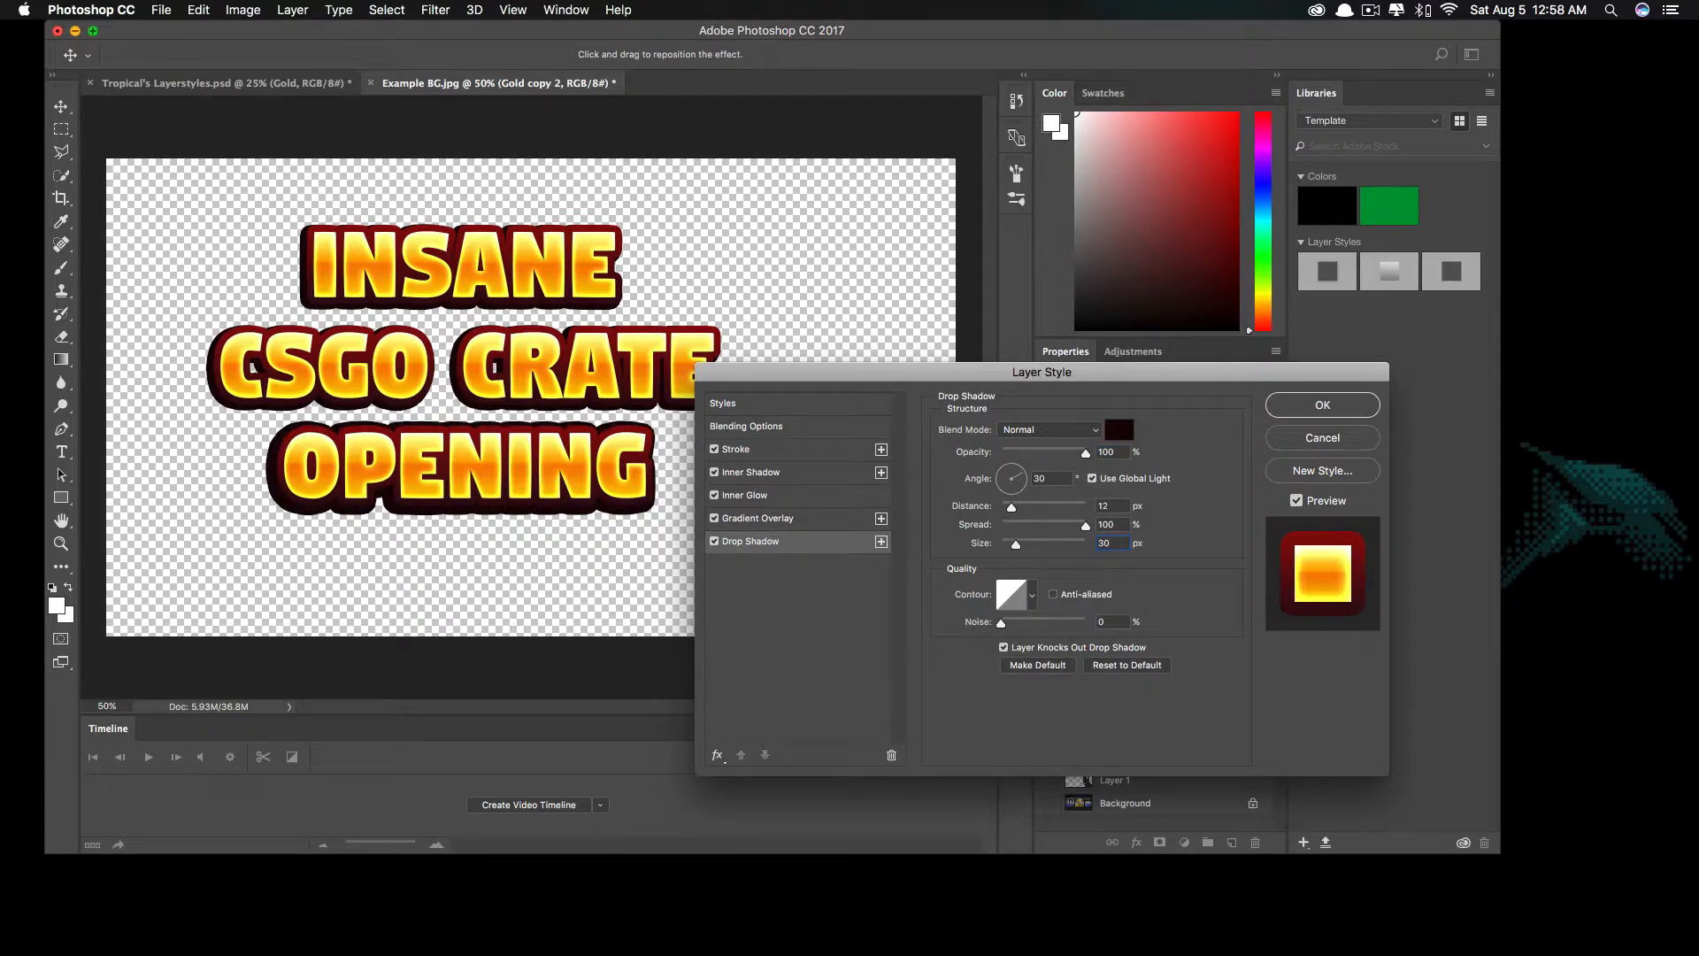
key(BackSpace)
key(BackSpace)
text(45)
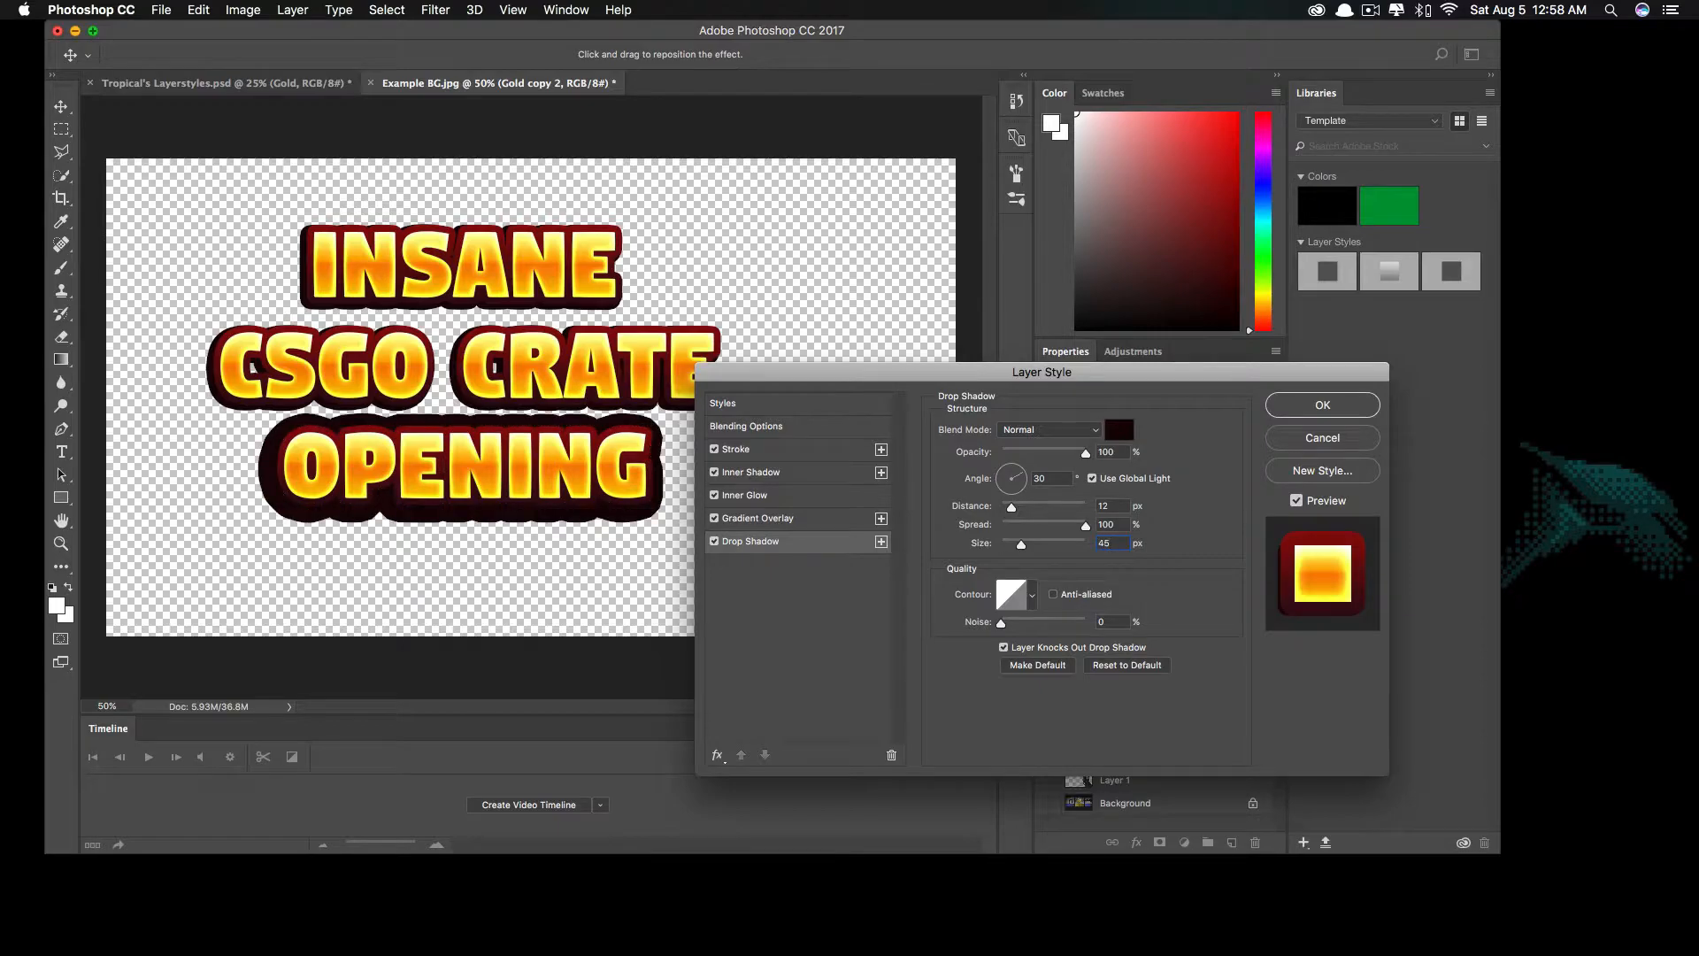
key(Return)
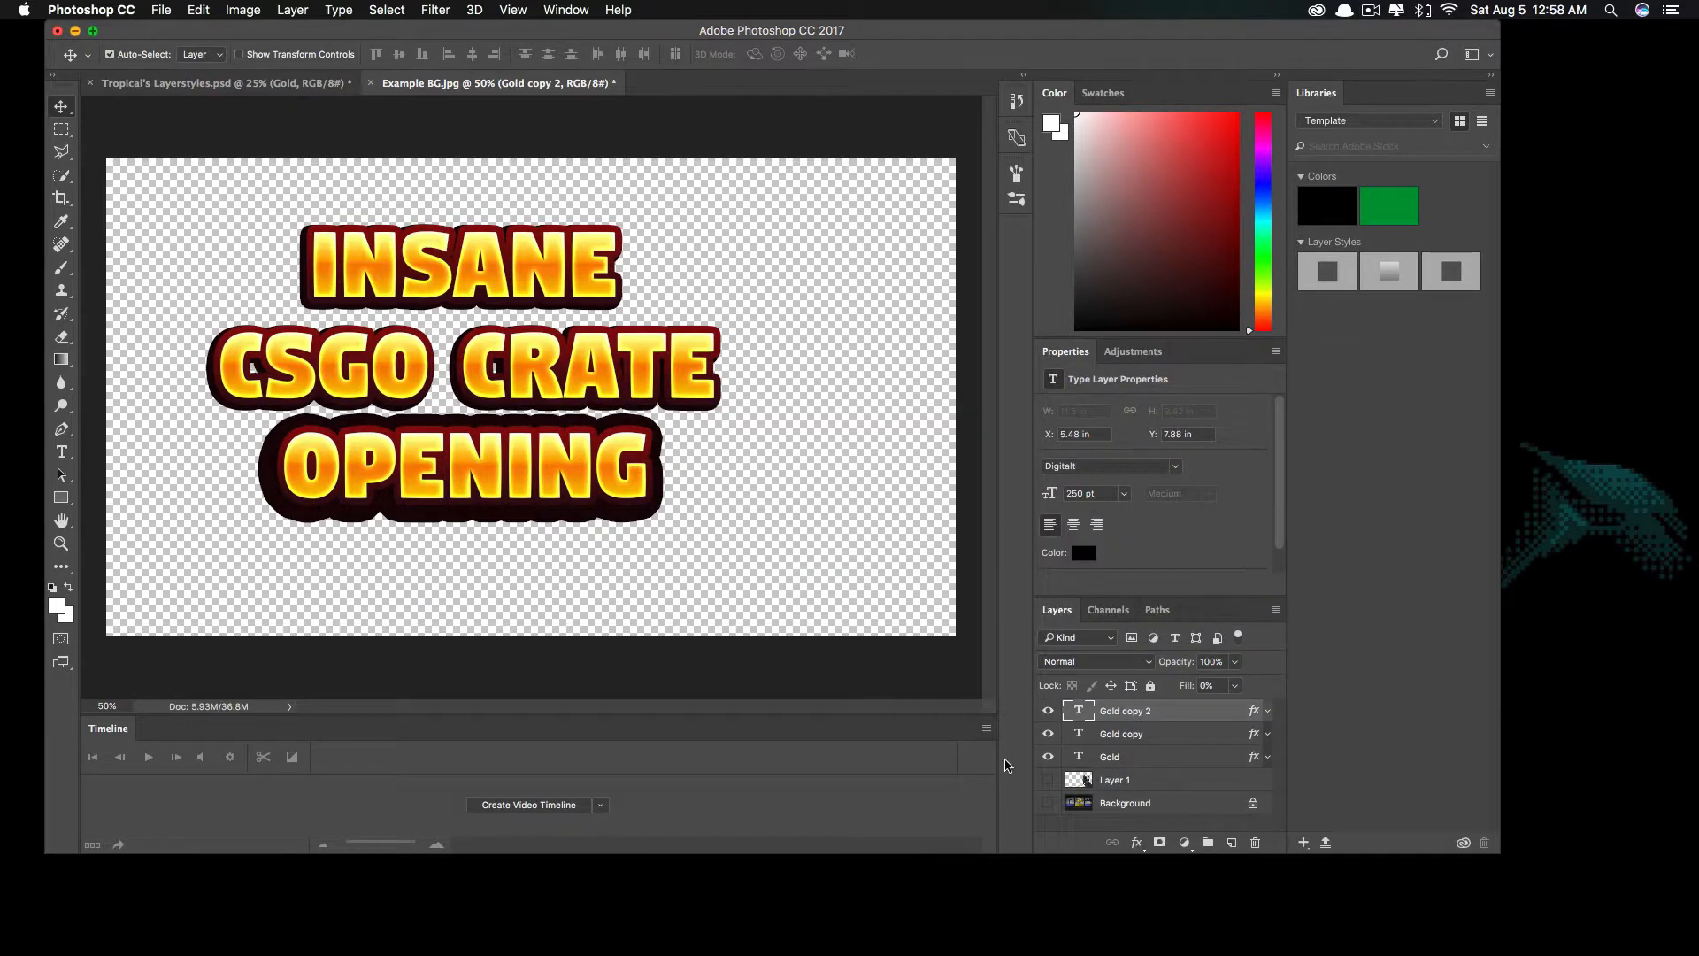
- Set the Drop Shadow size of the CSGO CRATE text layer to 45 px
right_click(1125, 746)
click(1182, 168)
click(762, 498)
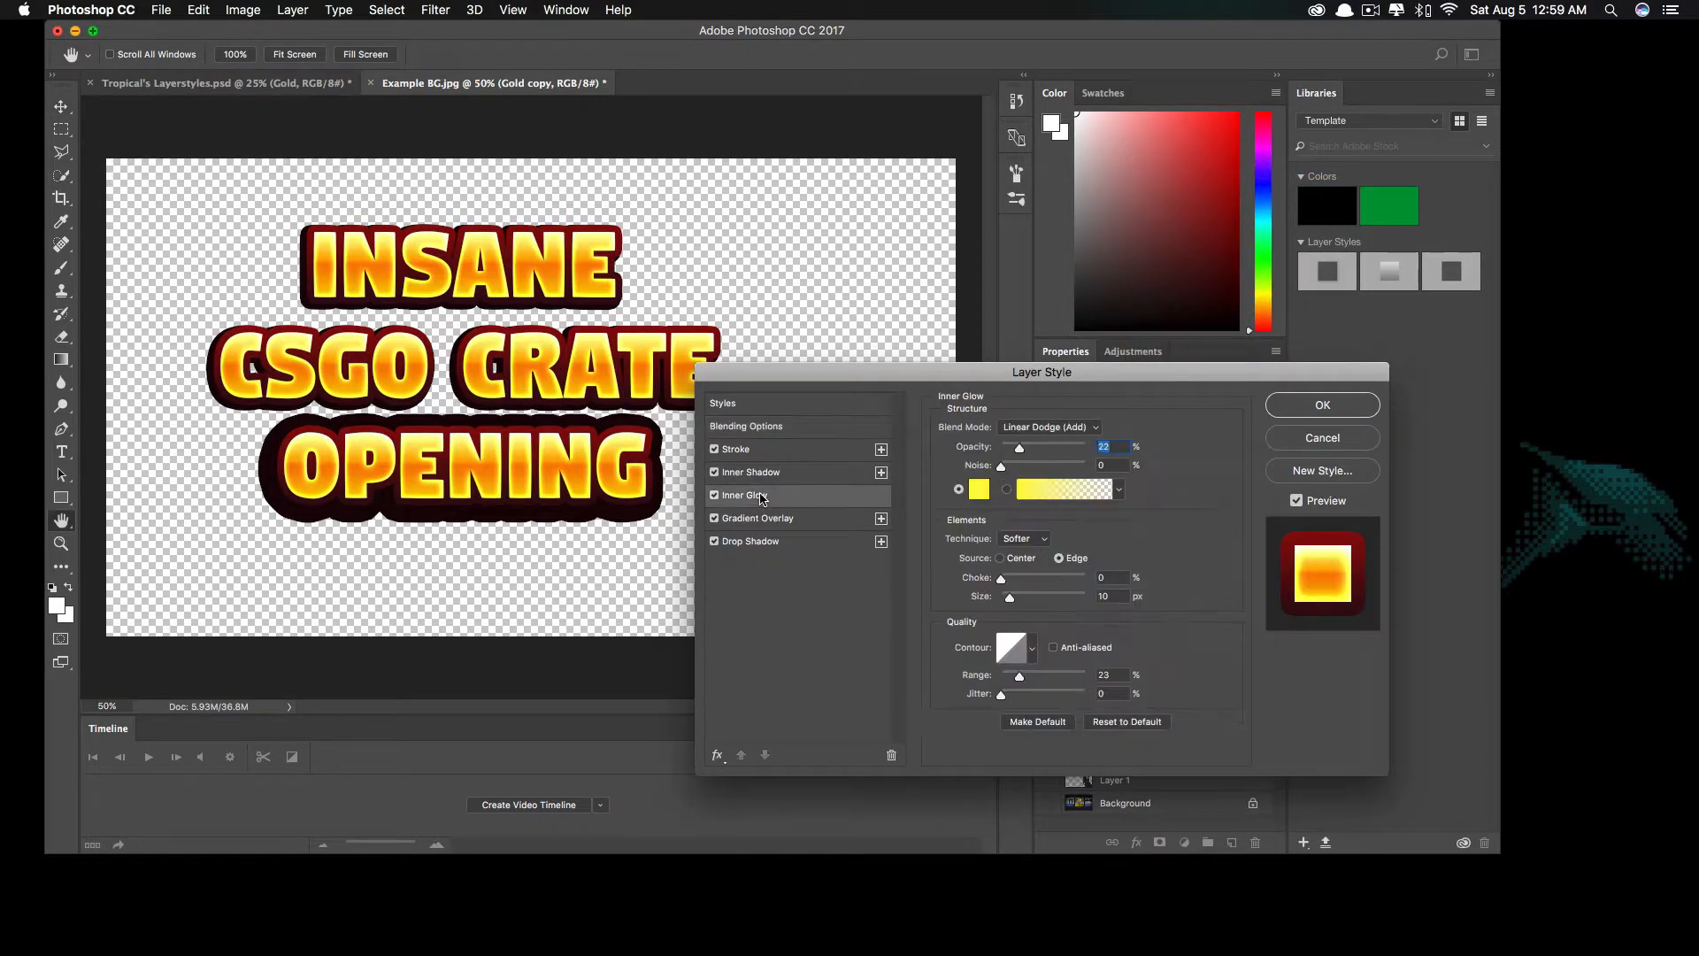
click(744, 539)
double_click(1106, 543)
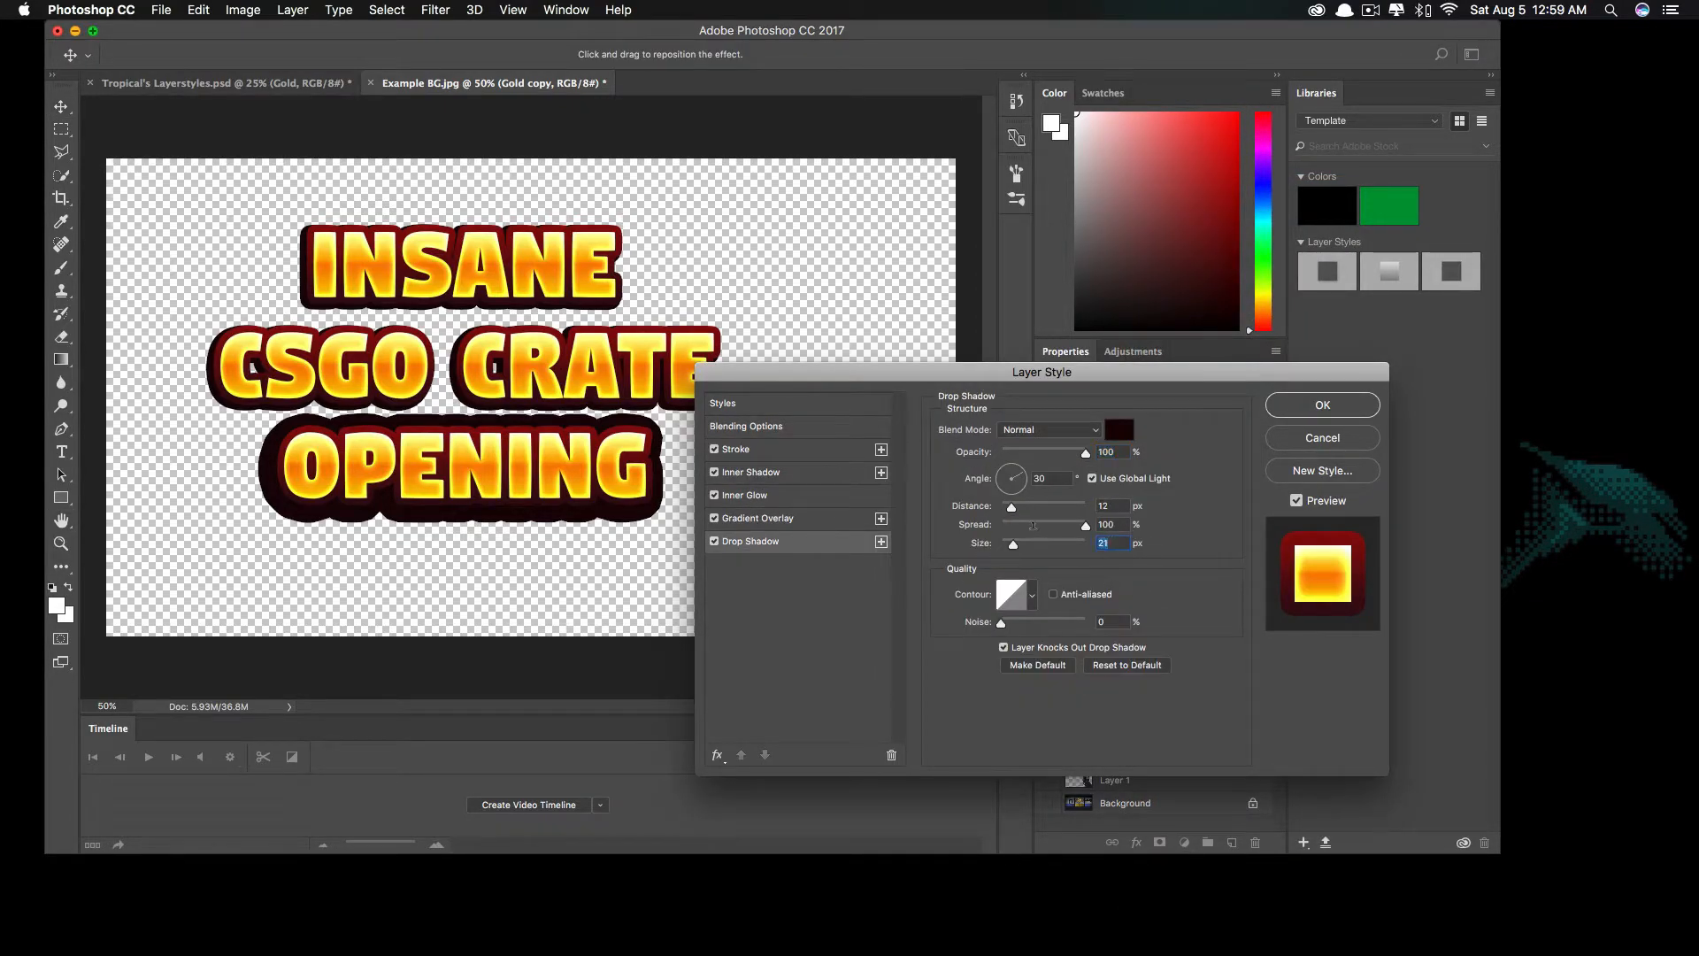
text(45)
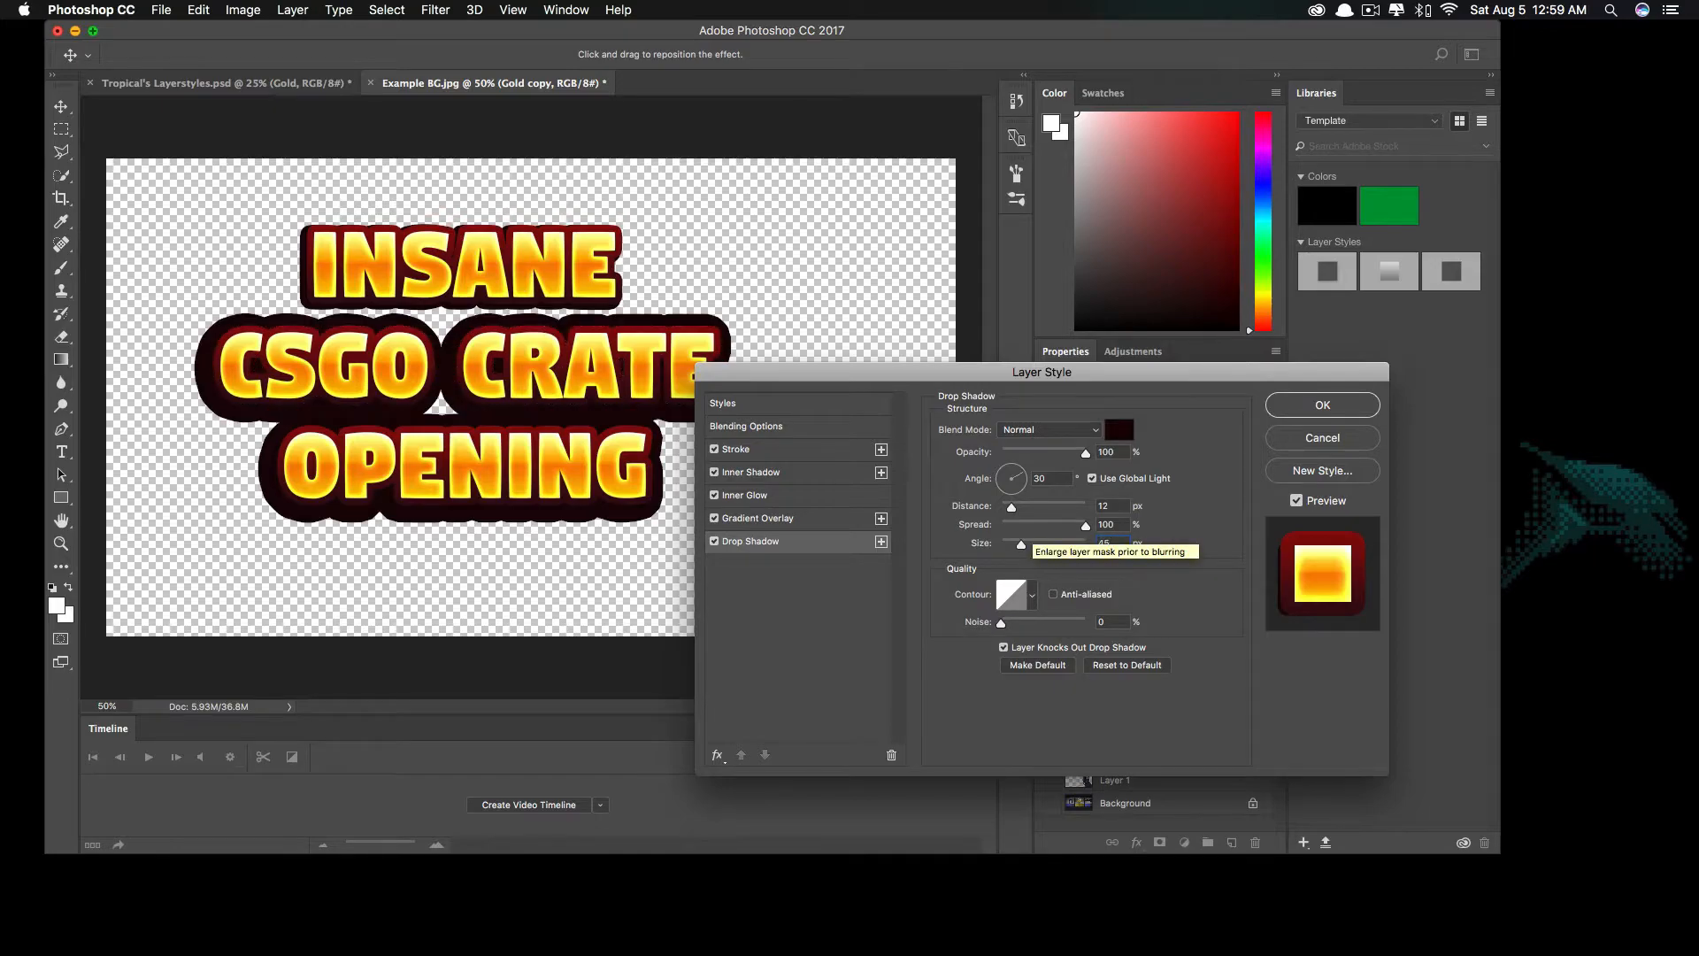
key(Return)
- Set the Drop Shadow size of the INSANE text layer to 45 px
click(1118, 755)
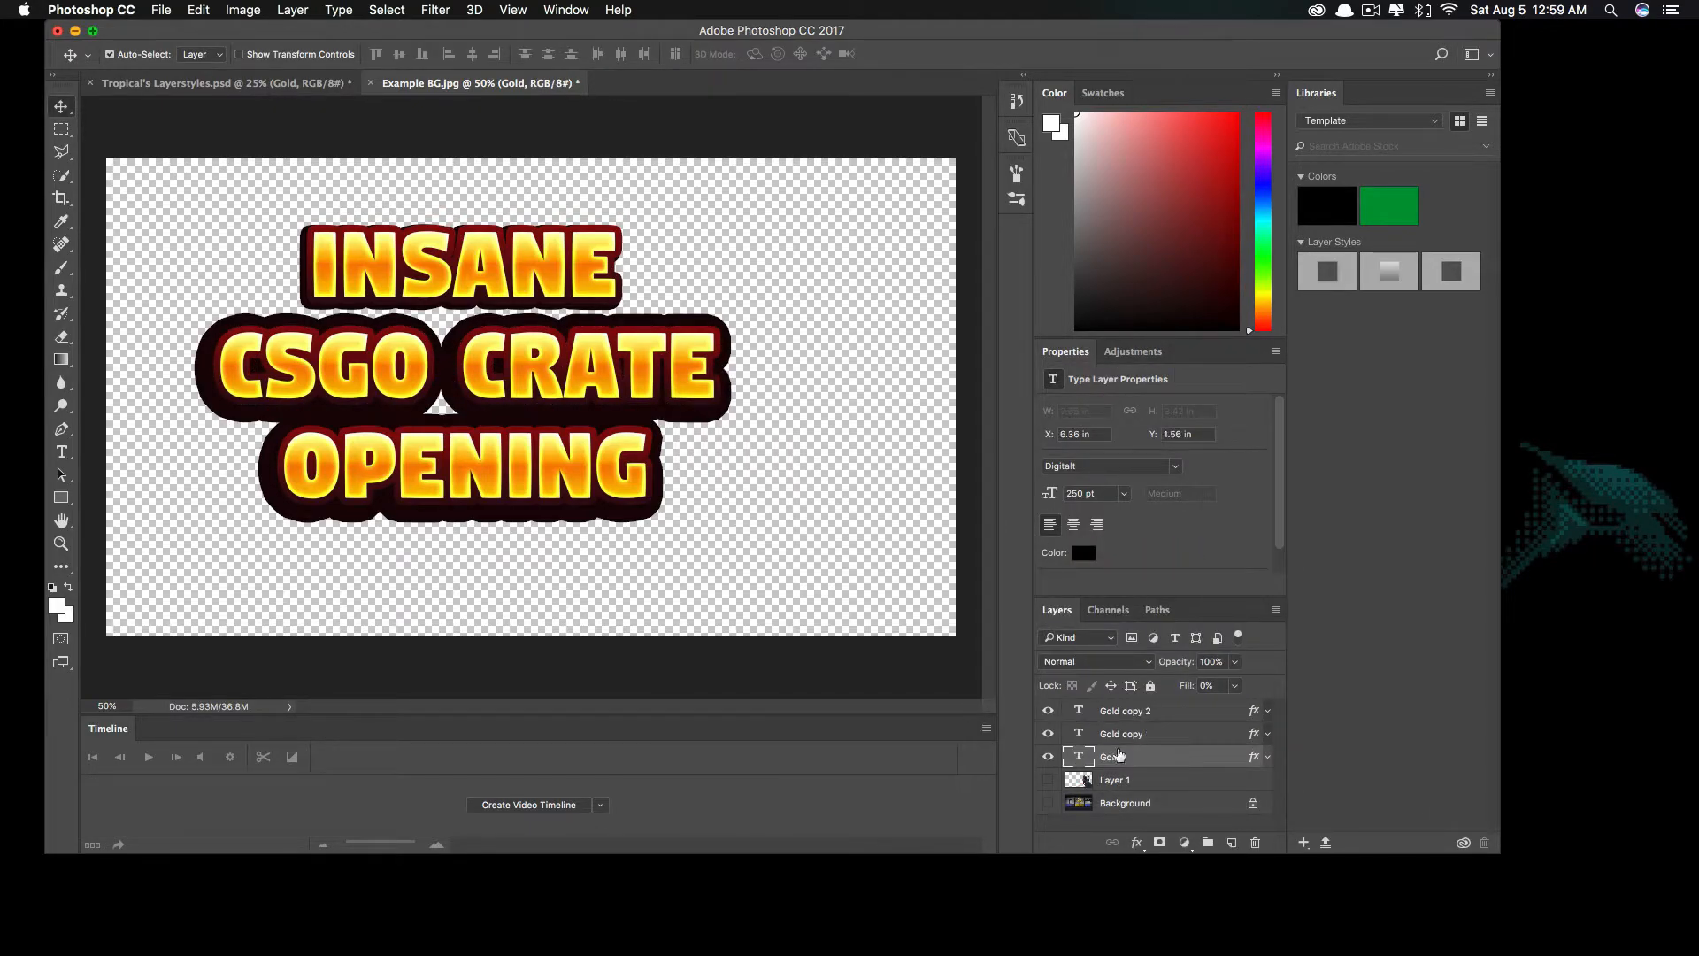
right_click(1120, 754)
click(1166, 170)
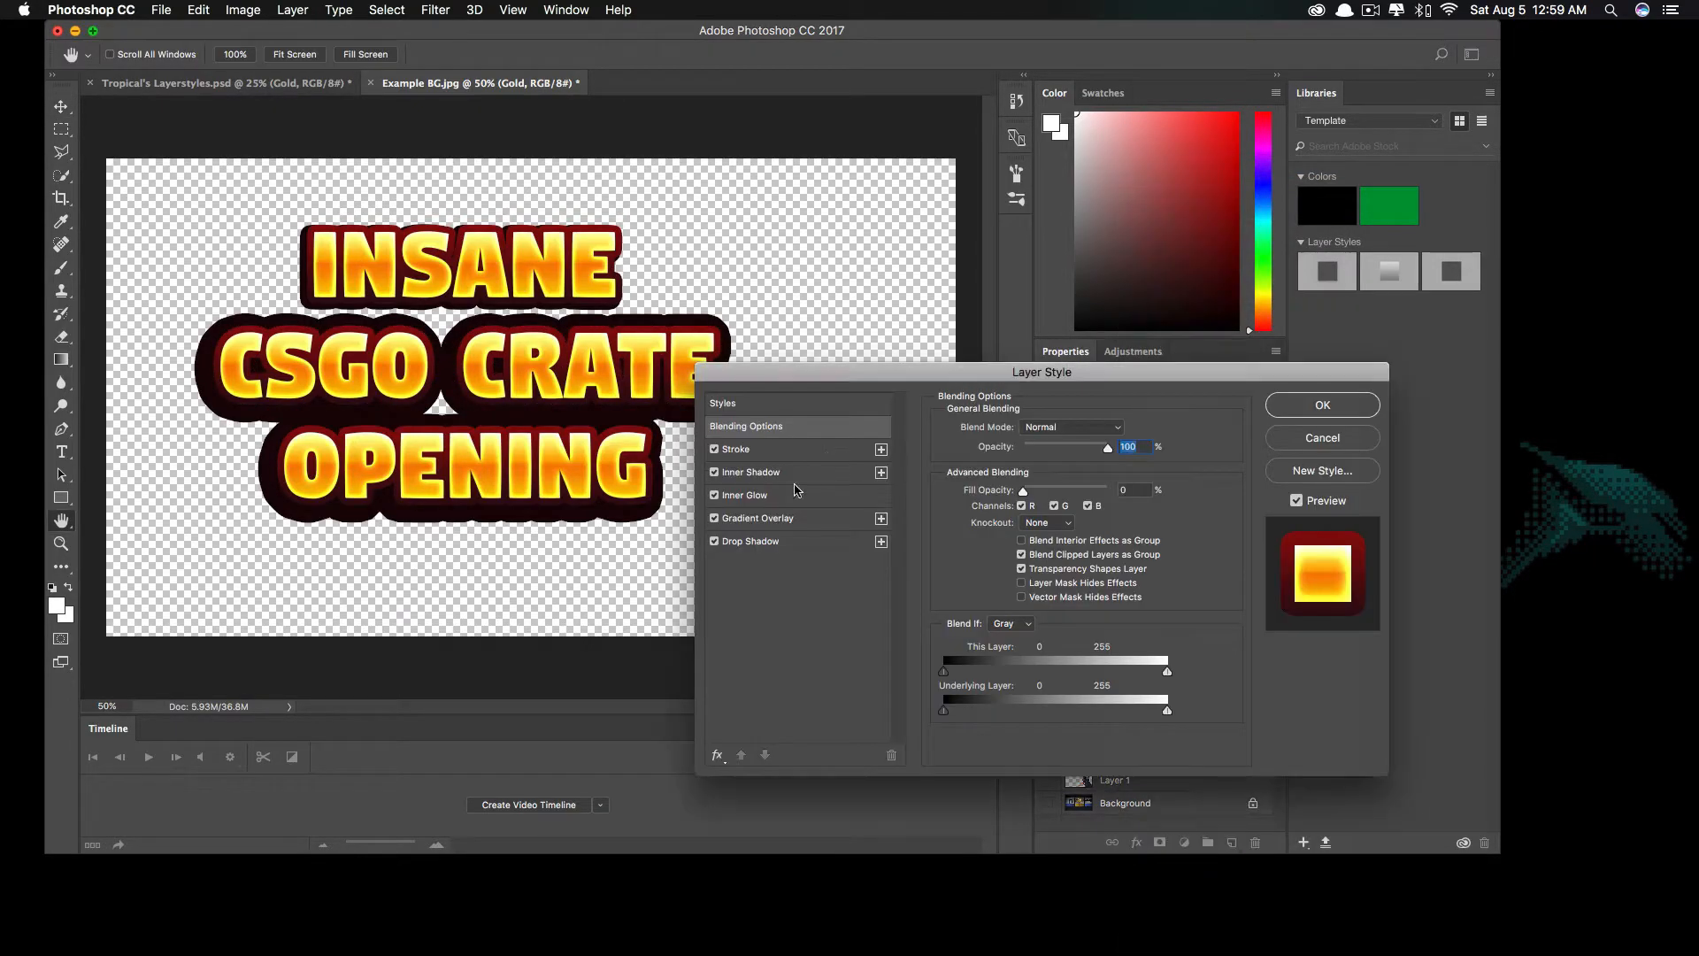
click(748, 540)
drag(1113, 543, 1061, 542)
text(45)
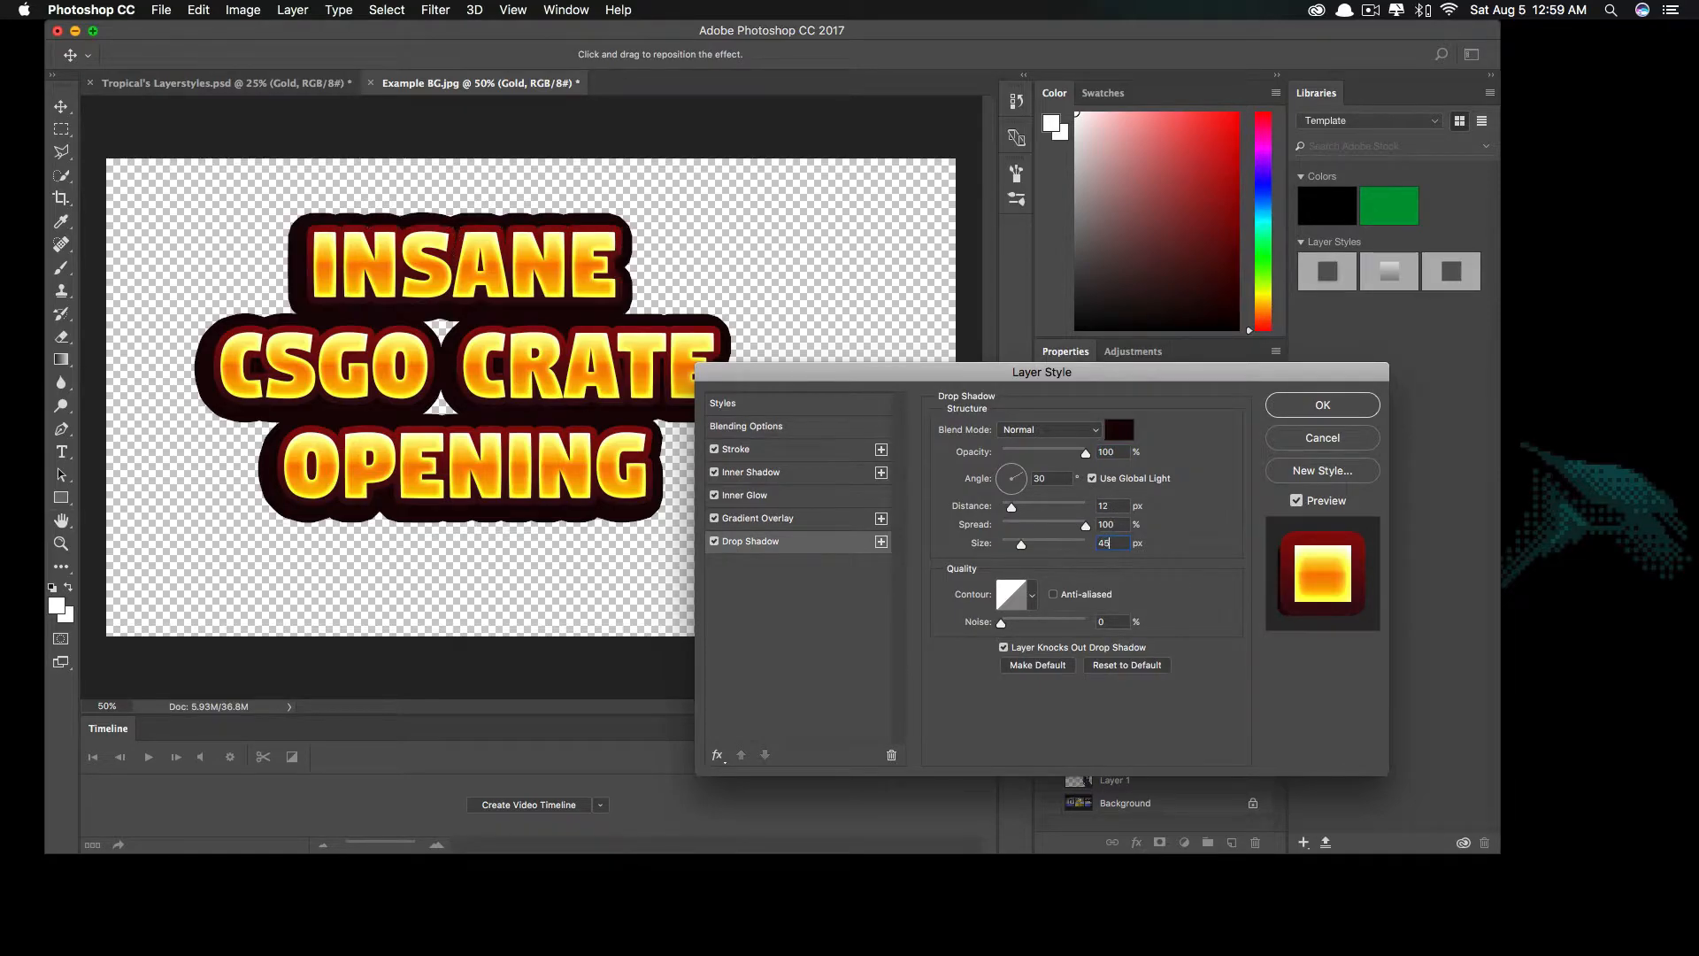
key(Return)
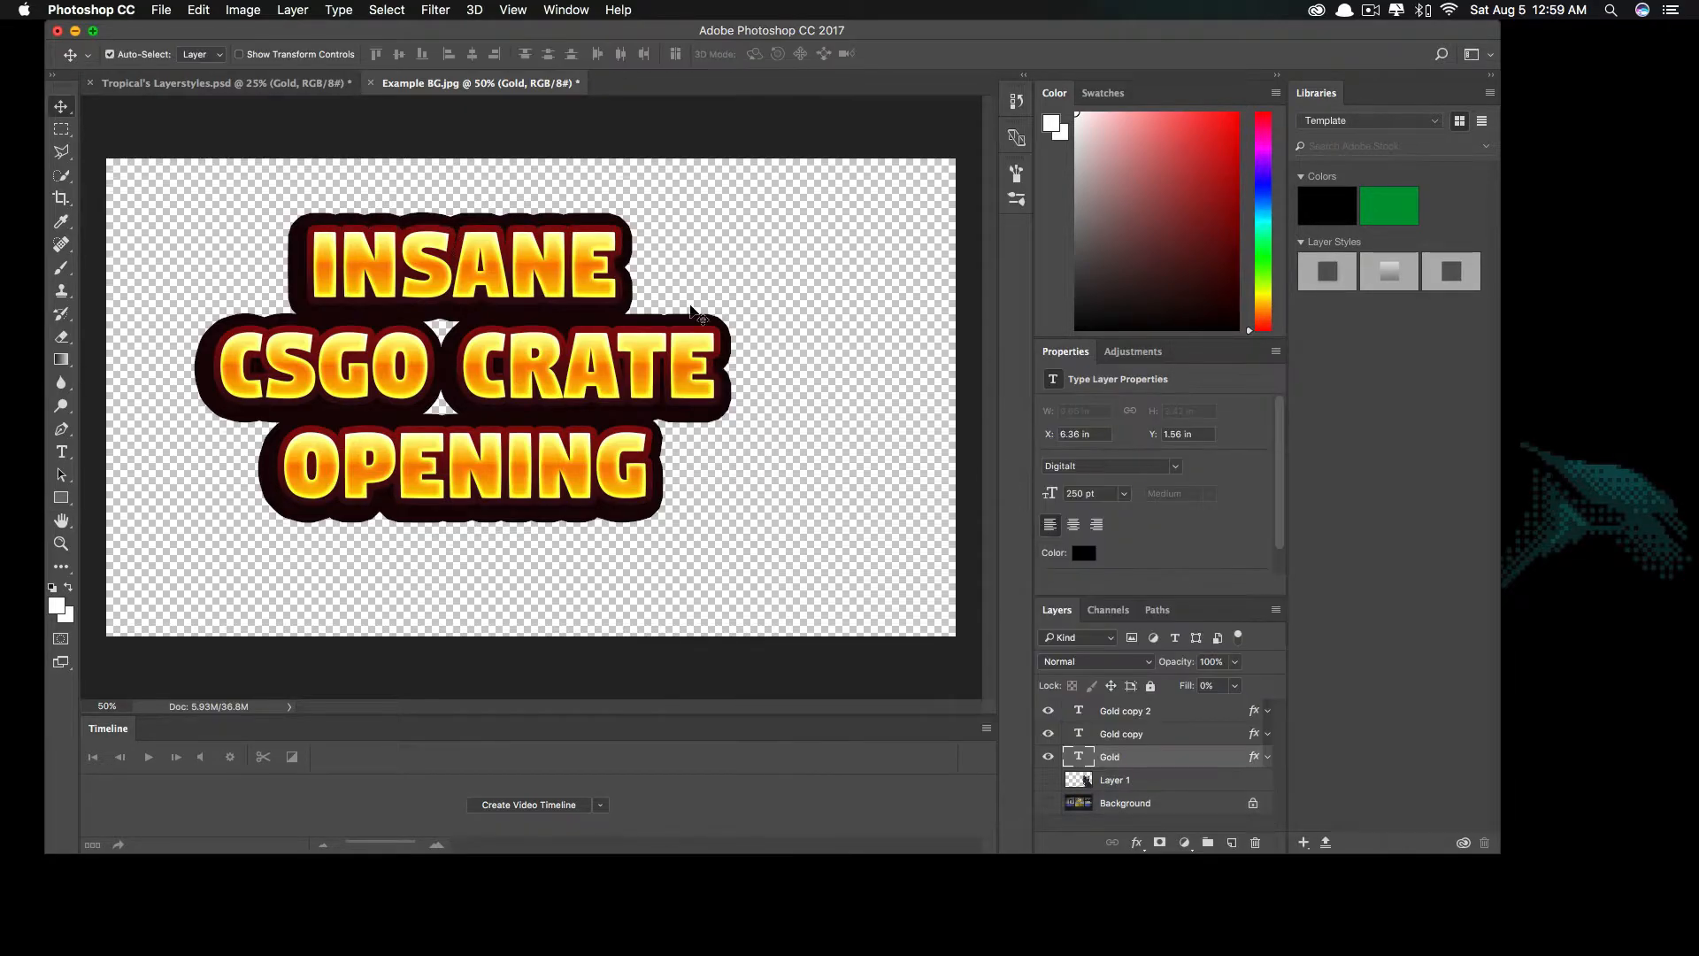
- Nudge the OPENING text upward, closer to CSGO CRATE, to about Y 7.61 in
click(1127, 715)
key(Up)
key(Up)
key(Up)
key(Up)
key(Down)
key(Down)
key(Down)
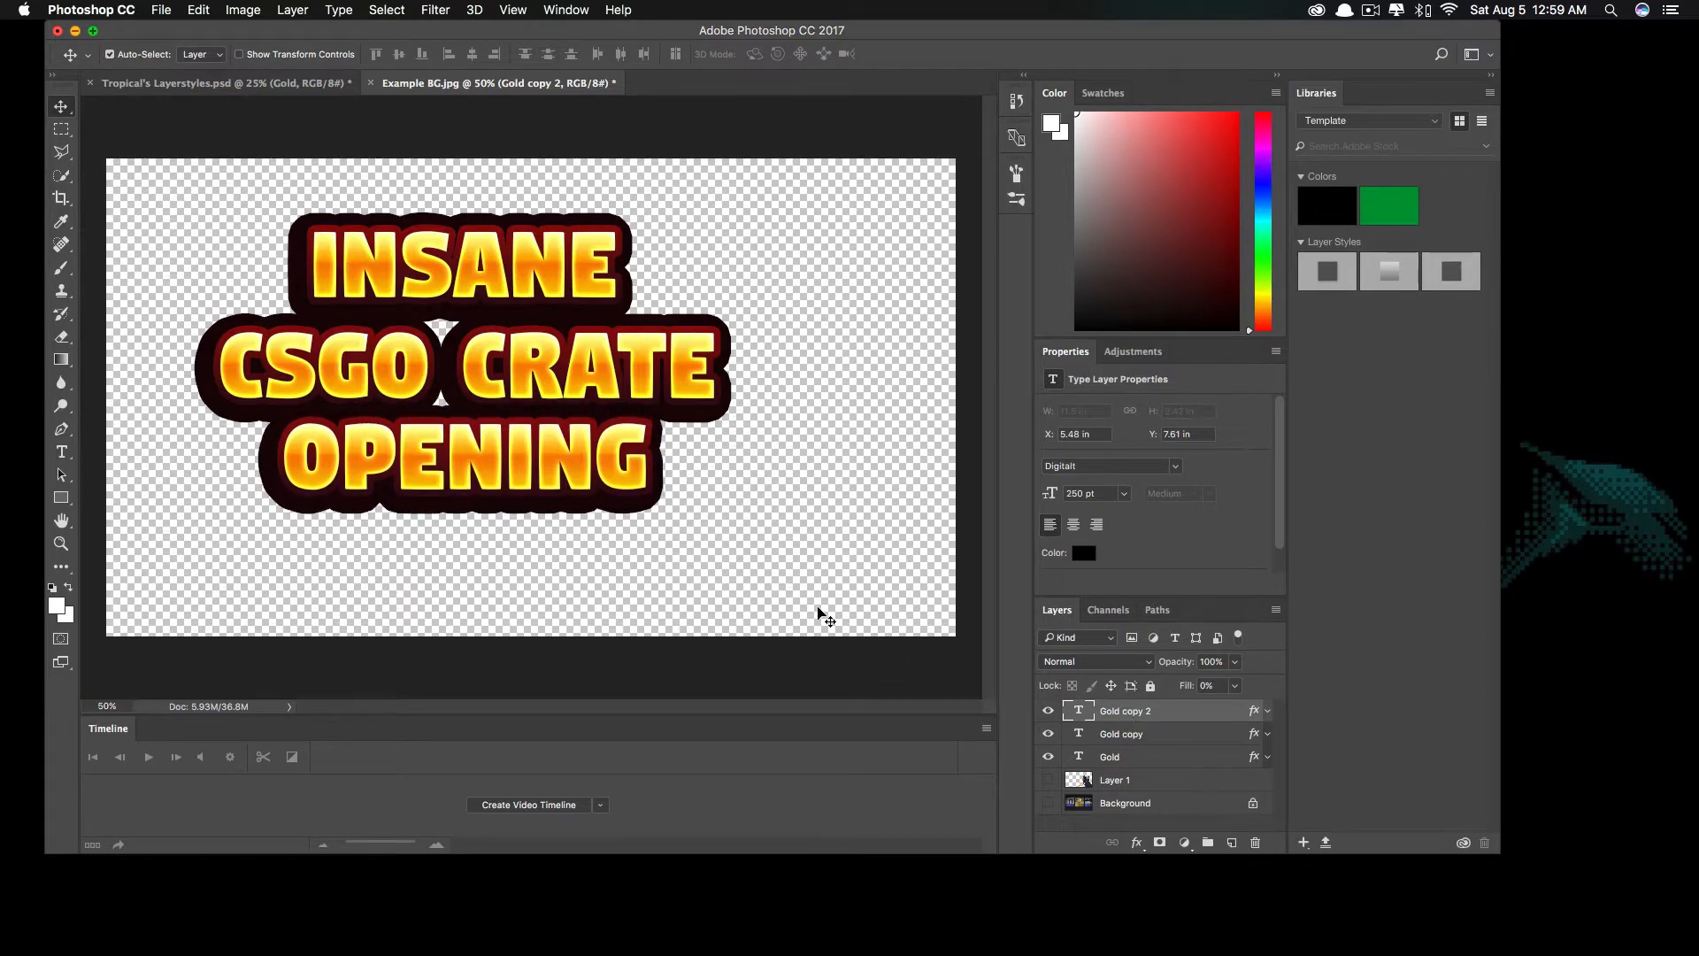
- Fine-tune the vertical gap between OPENING and CSGO CRATE by nudging OPENING to about Y 7.59 in
key(super+equal)
key(super+equal)
key(super+equal)
key(super+equal)
key(Down)
key(Down)
key(Up)
key(Up)
key(Up)
key(Up)
key(Up)
key(Up)
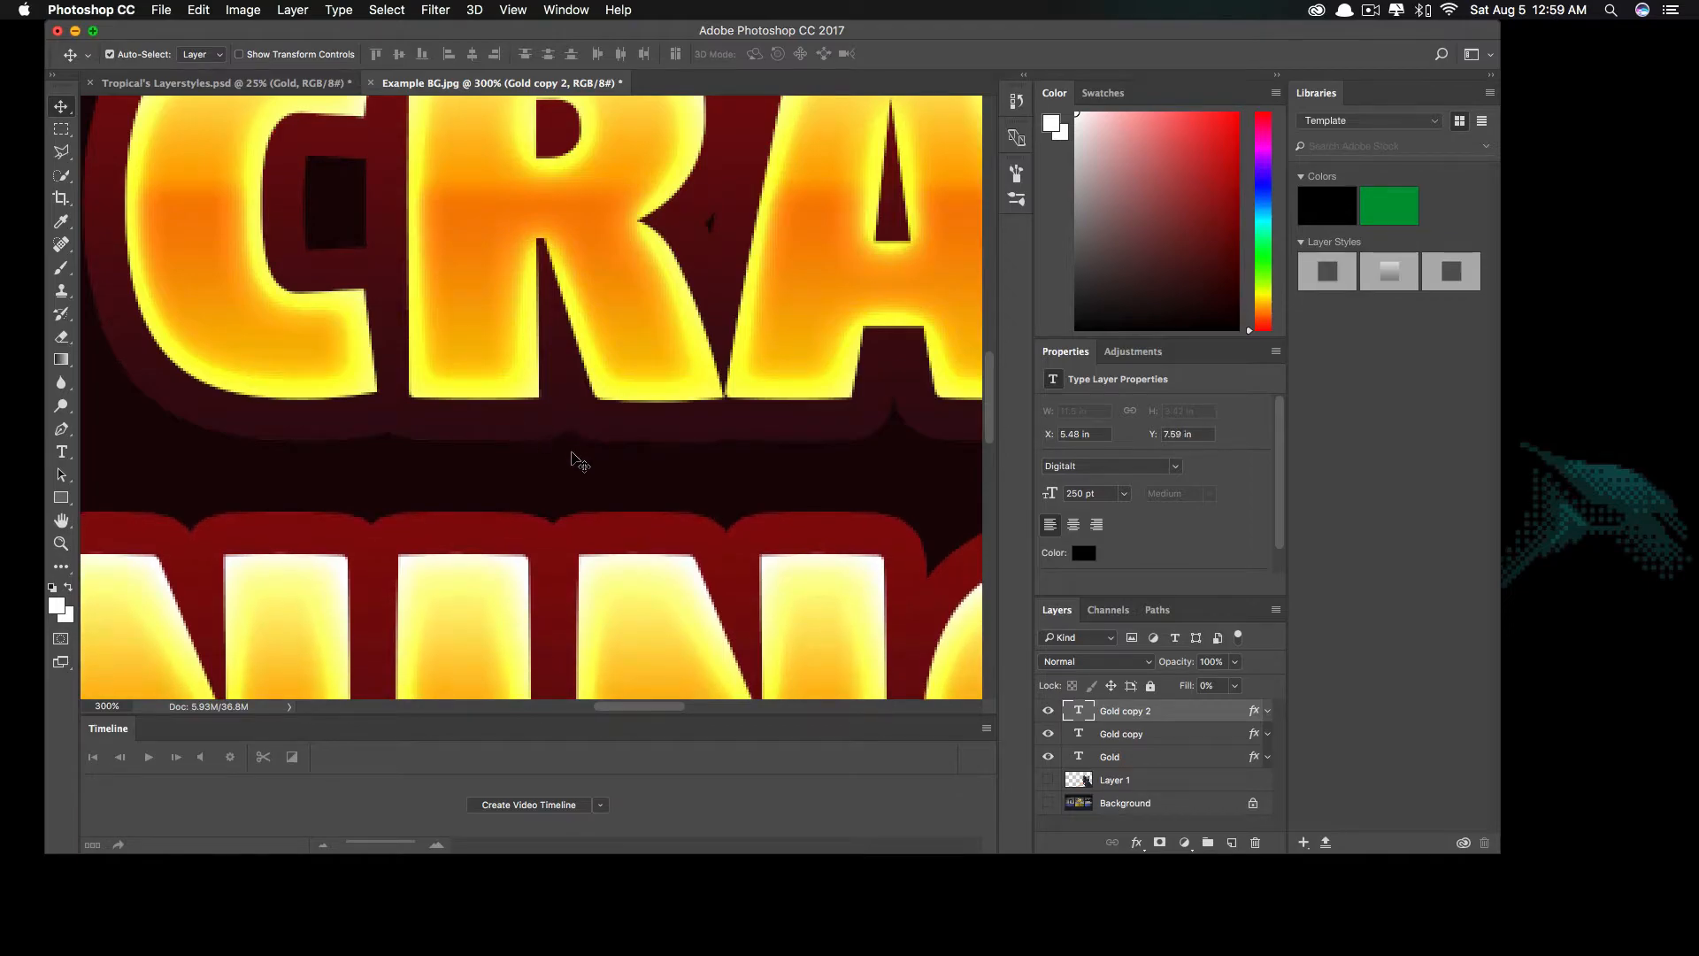
key(Down)
key(Down)
key(Down)
key(Down)
key(Down)
key(Up)
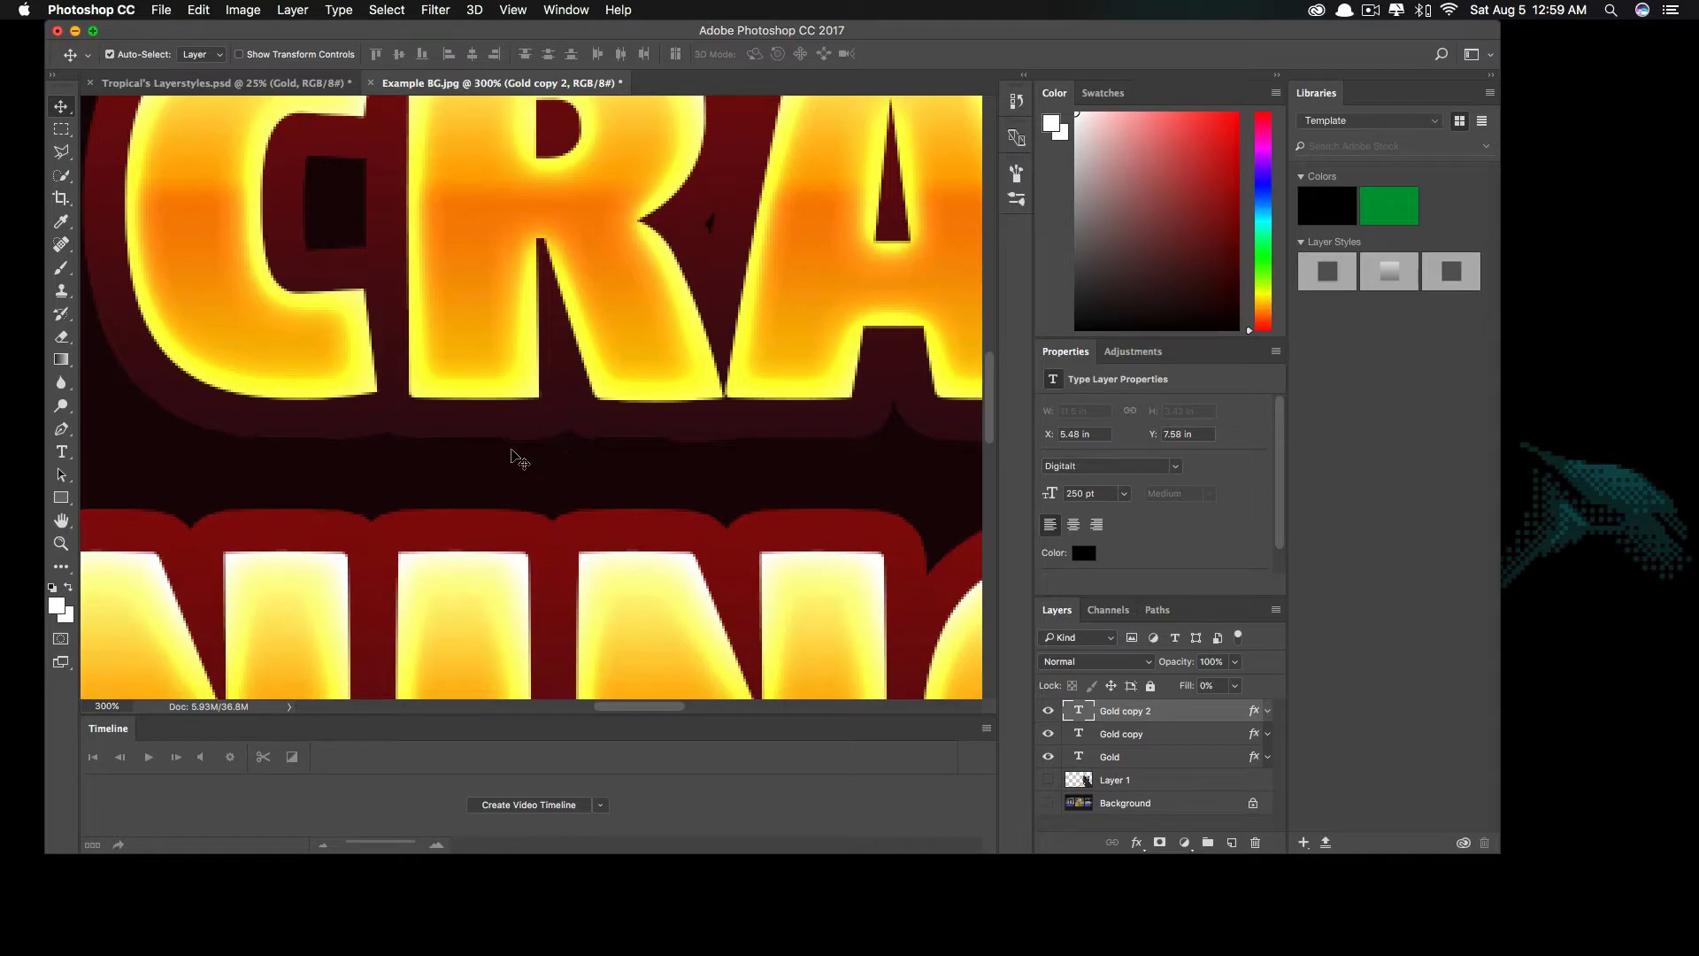
key(Up)
key(Up)
- Nudge the CSGO CRATE text upward, closer to INSANE, to about Y 4.43 in
key(super+1)
scroll(511, 457, up, 3)
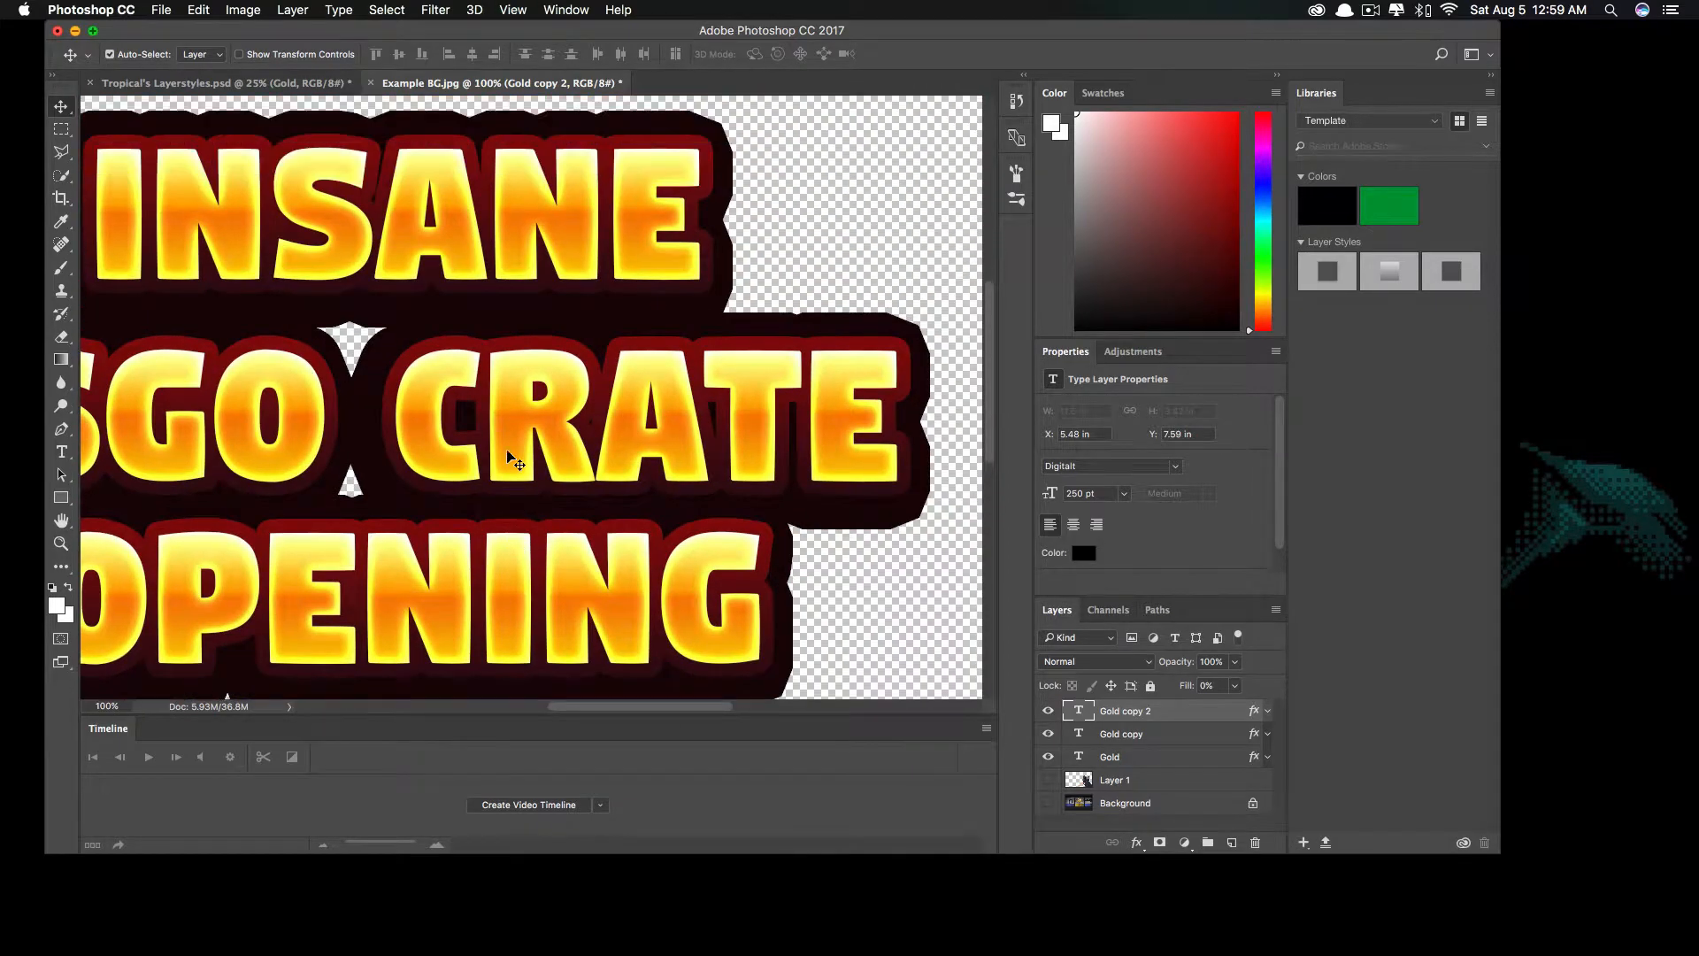
click(503, 259)
key(super+plus)
key(super+plus)
scroll(670, 430, up, 8)
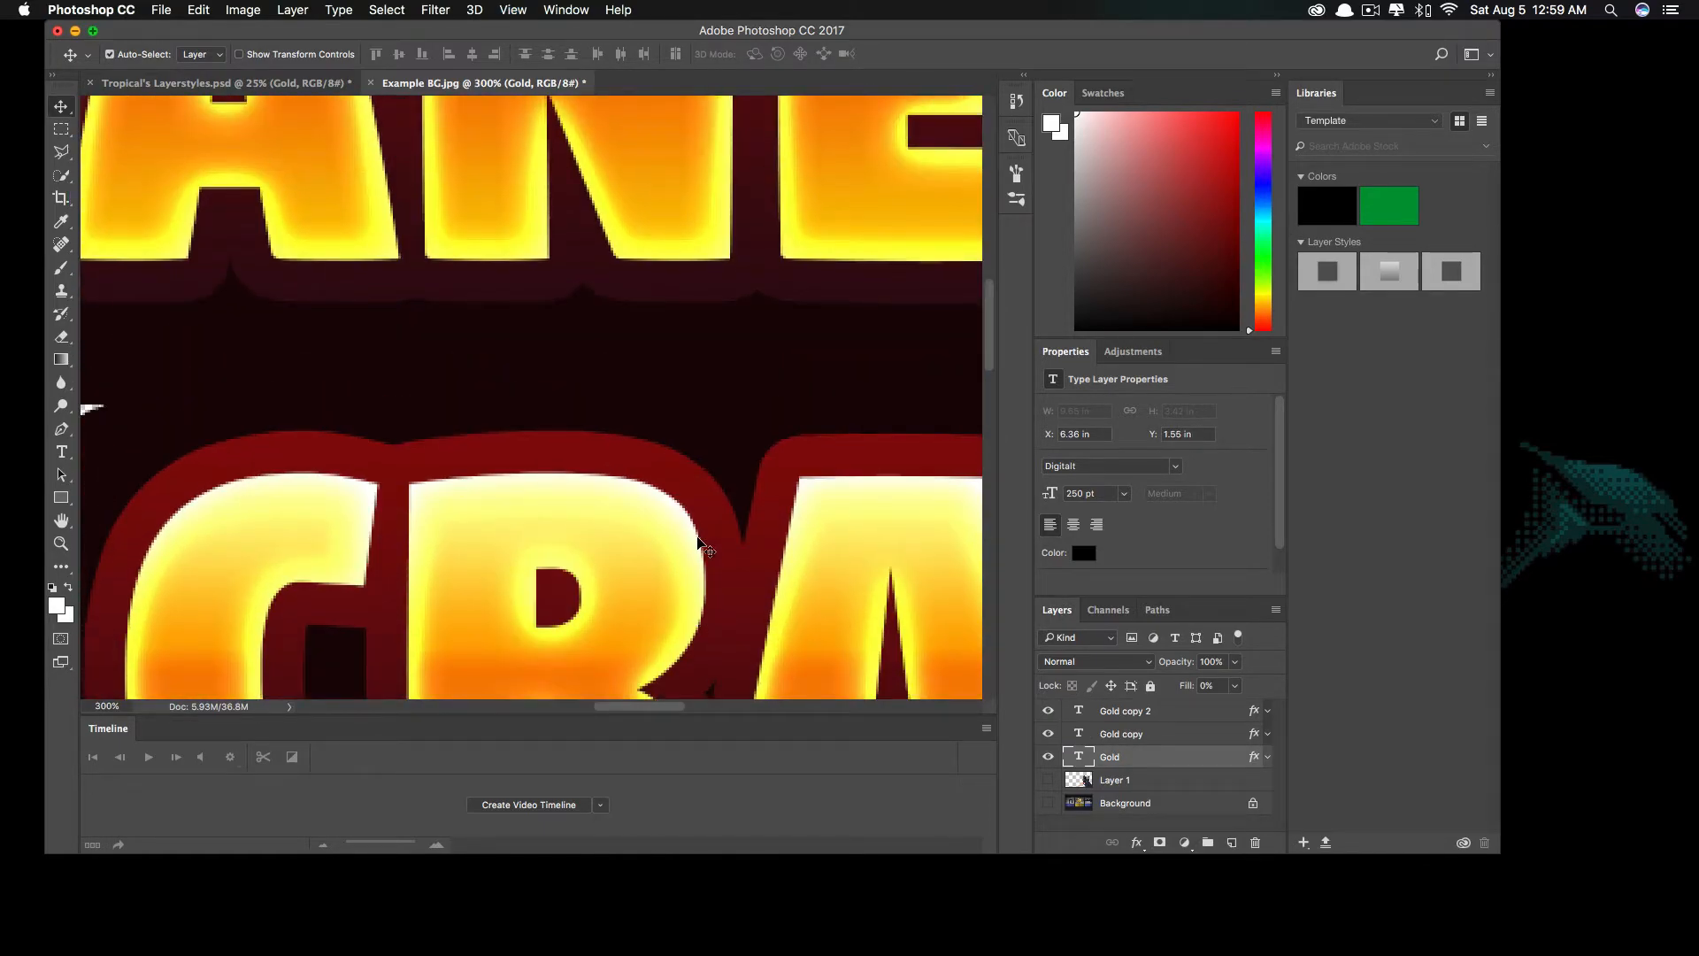
click(1124, 737)
key(Up)
key(Up)
key(Up)
key(Up)
key(Up)
key(Up)
key(Up)
key(Up)
key(Up)
key(Up)
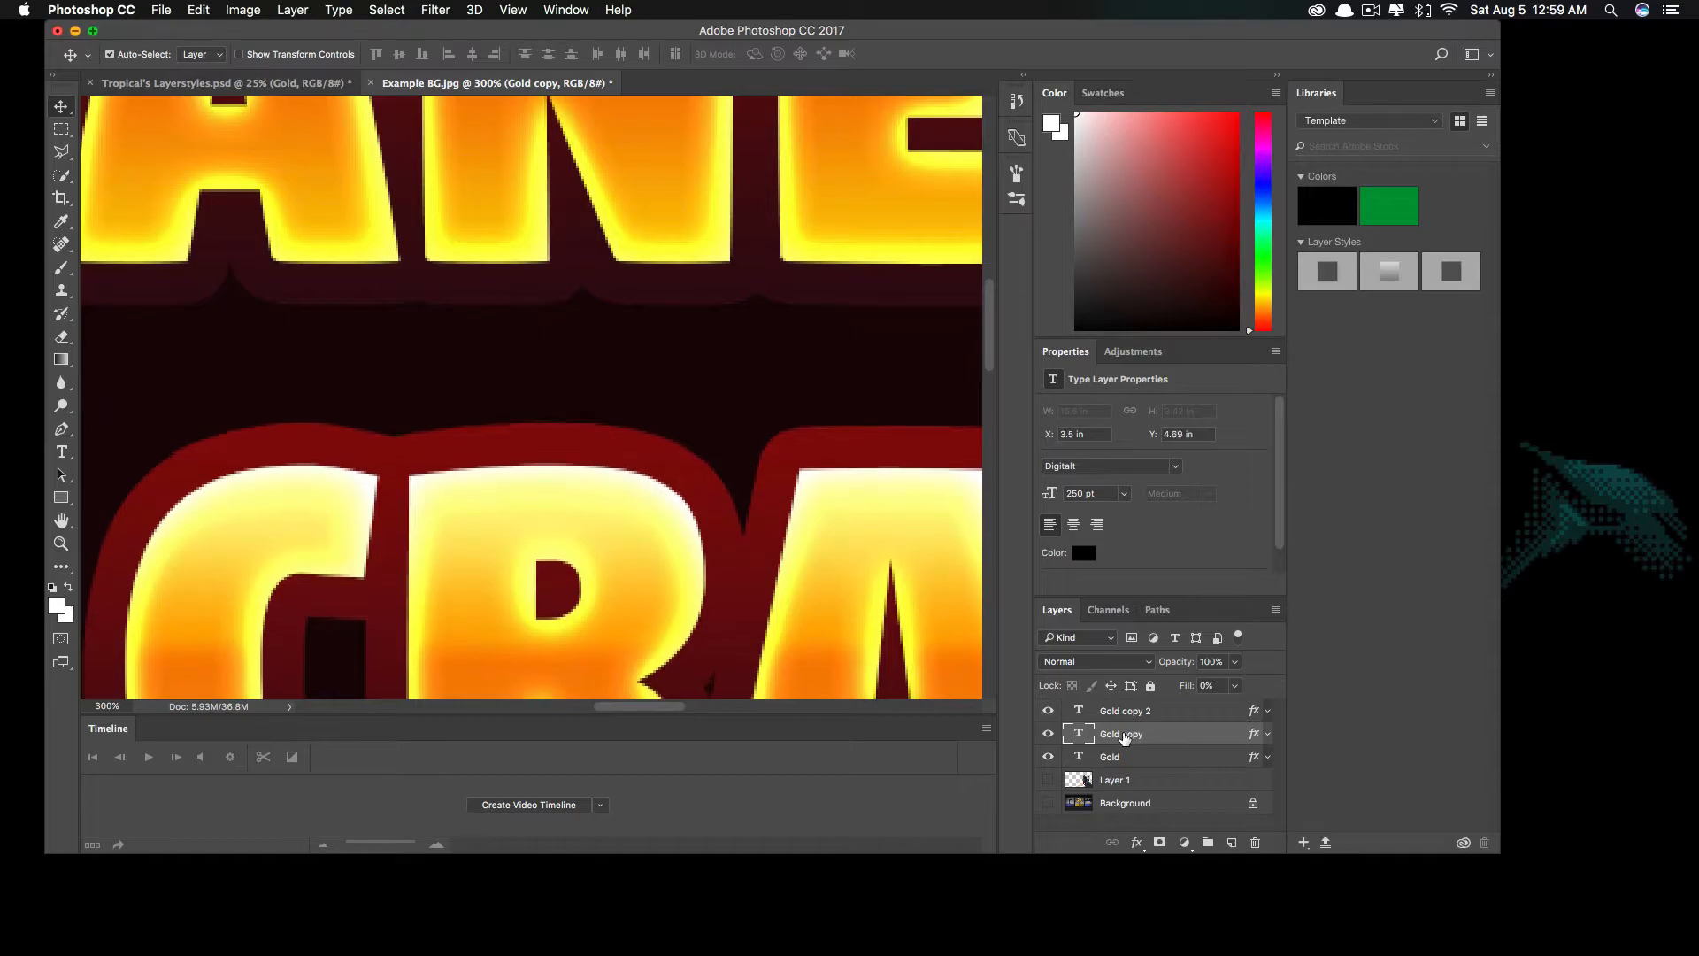
key(Up)
key(Up)
key(Up)
key(Up)
key(Up)
key(Up)
key(Up)
key(Up)
key(Up)
key(Up)
key(Up)
key(Up)
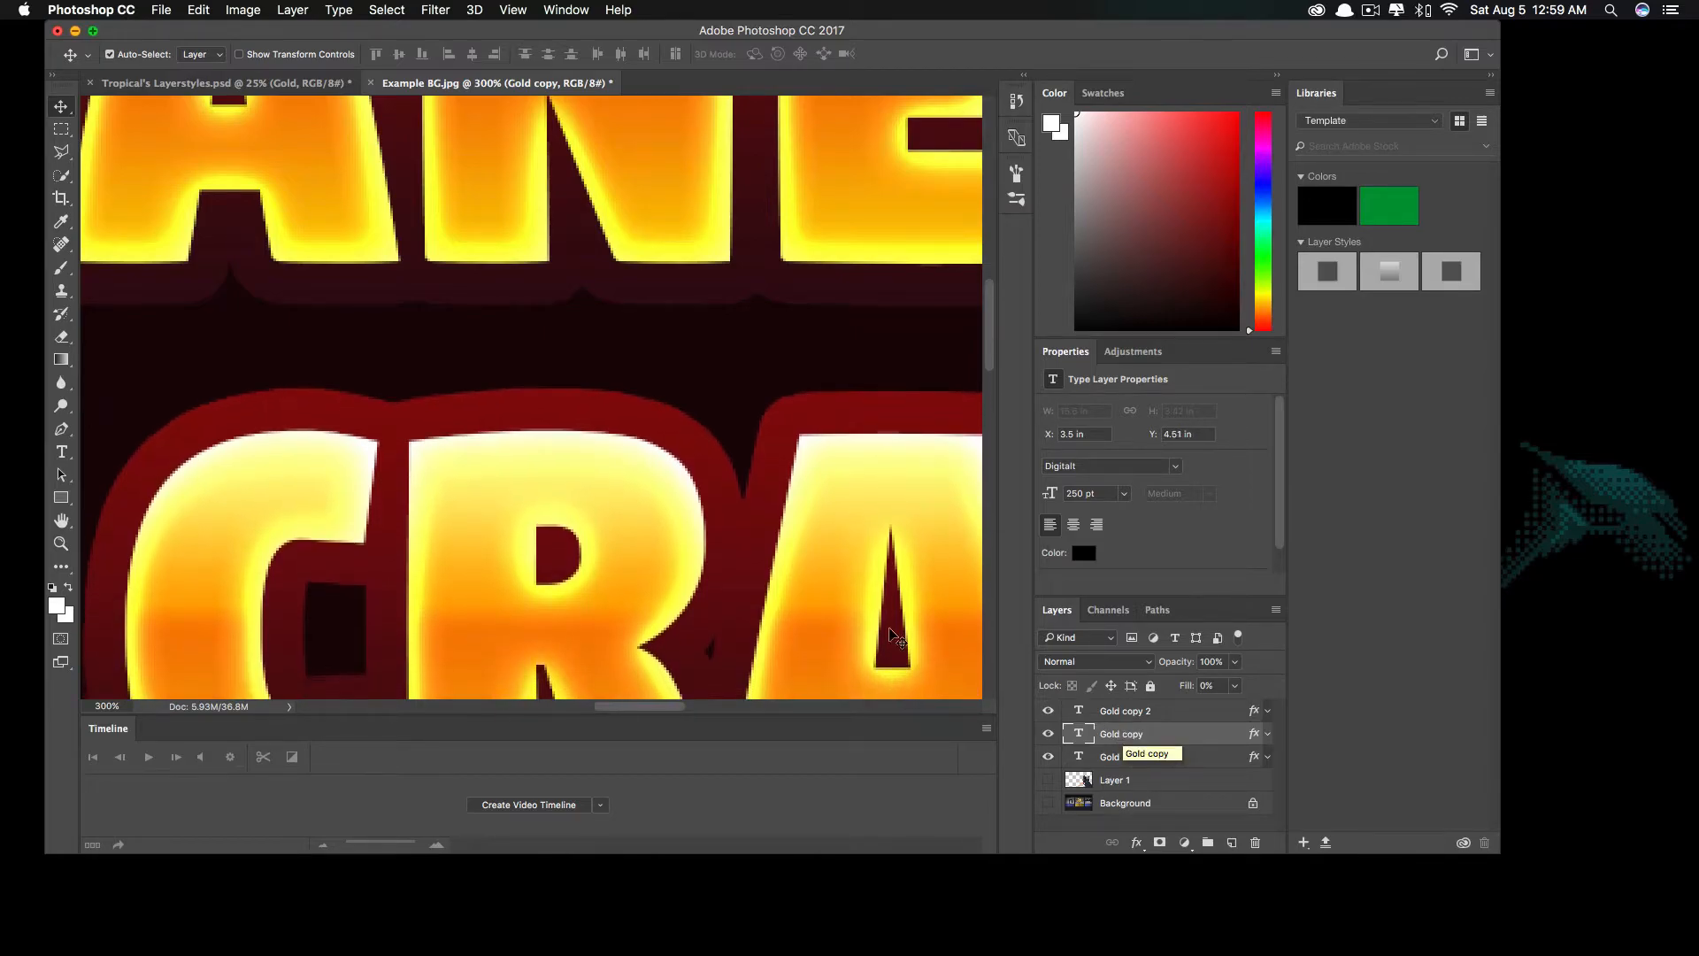
key(Up)
key(Up)
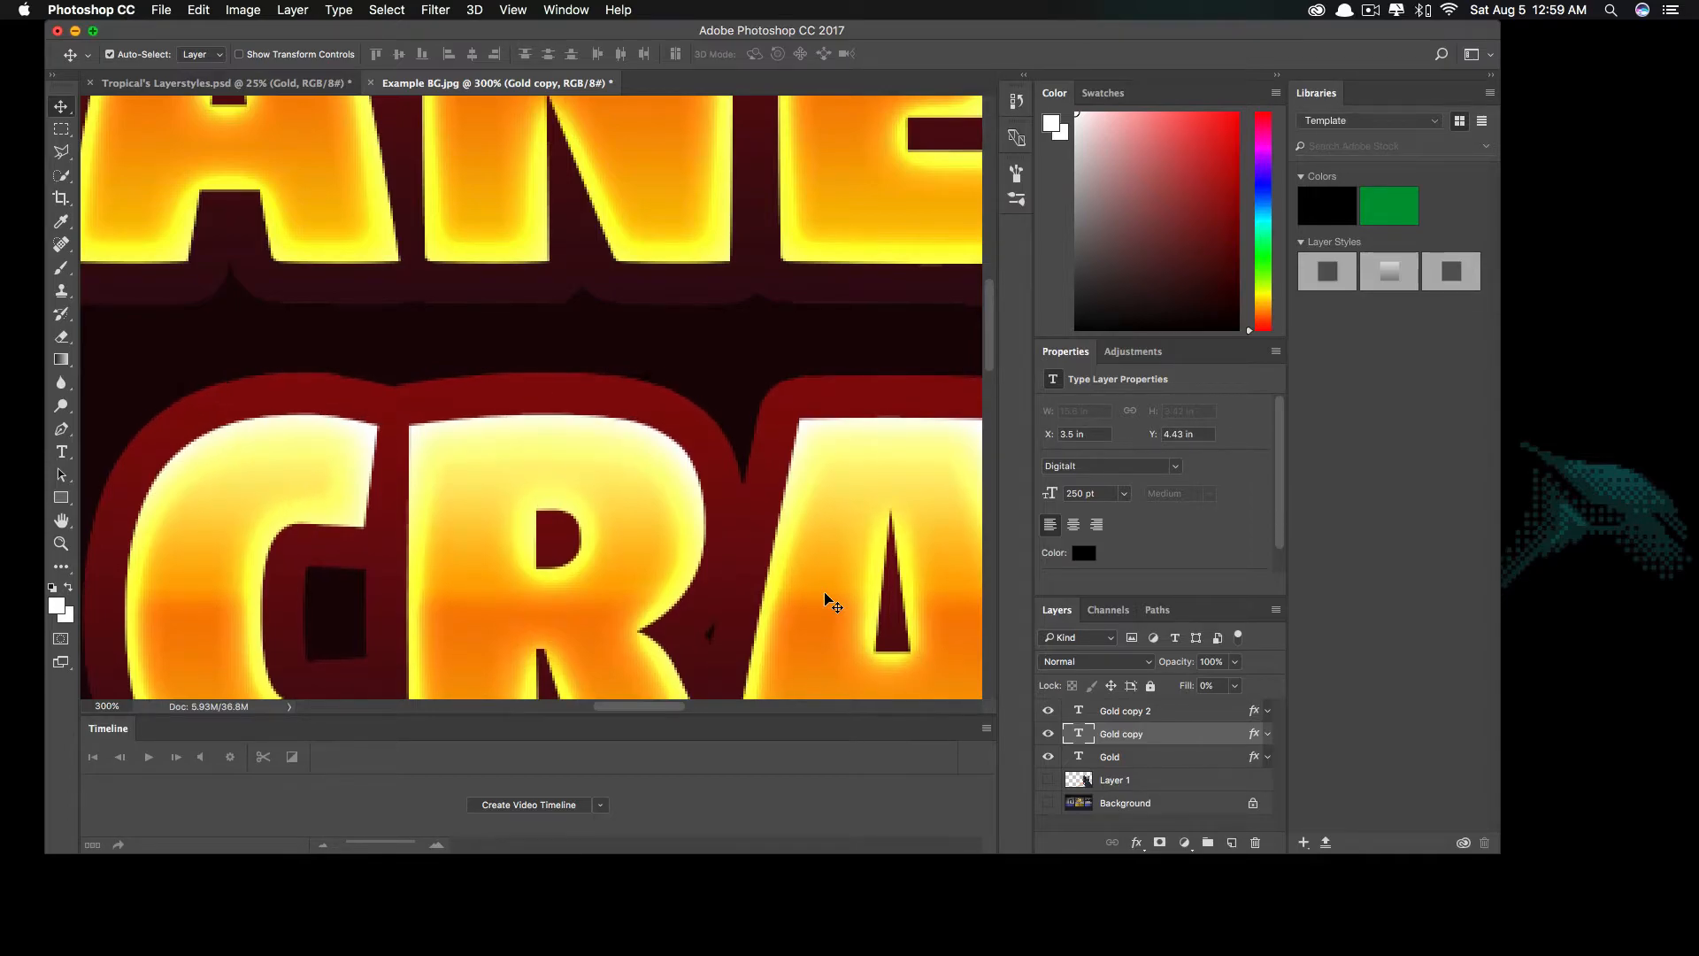
- Nudge the OPENING text upward, closer to CSGO CRATE, to about Y 7.3 in
click(1104, 758)
scroll(849, 599, down, 10)
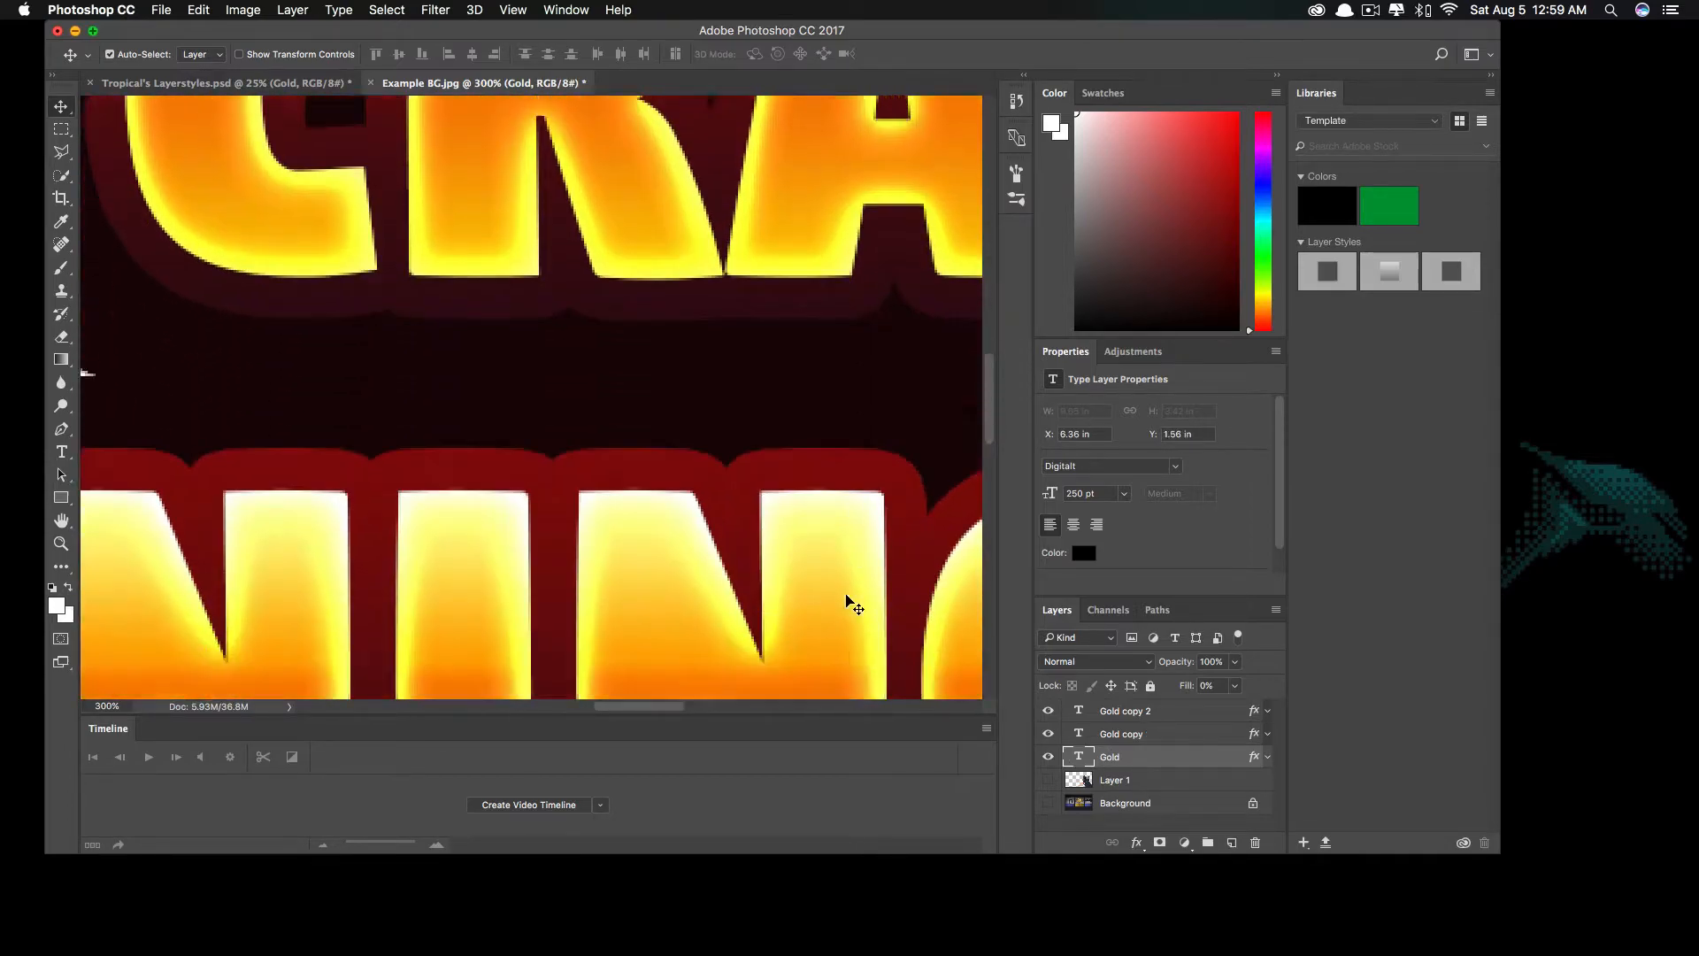
click(1127, 710)
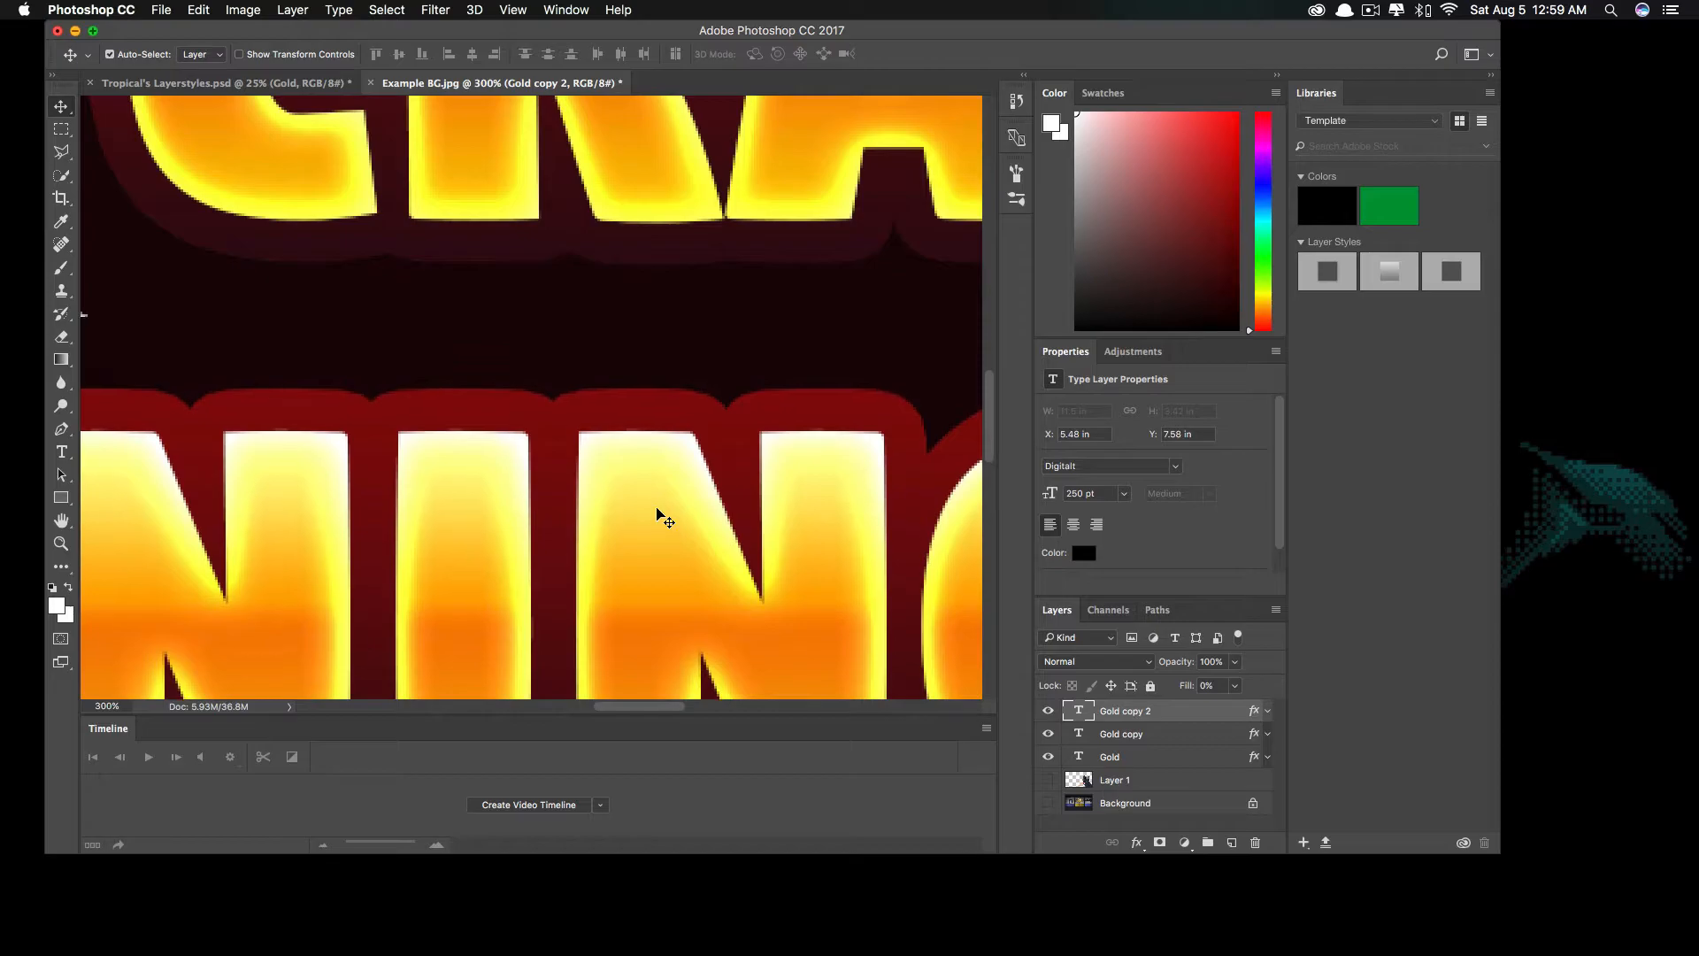
key(Up)
key(Up)
key(Up)
key(Up)
key(Up)
key(Up)
key(Up)
key(Up)
key(Up)
key(Up)
key(Up)
key(Up)
key(Up)
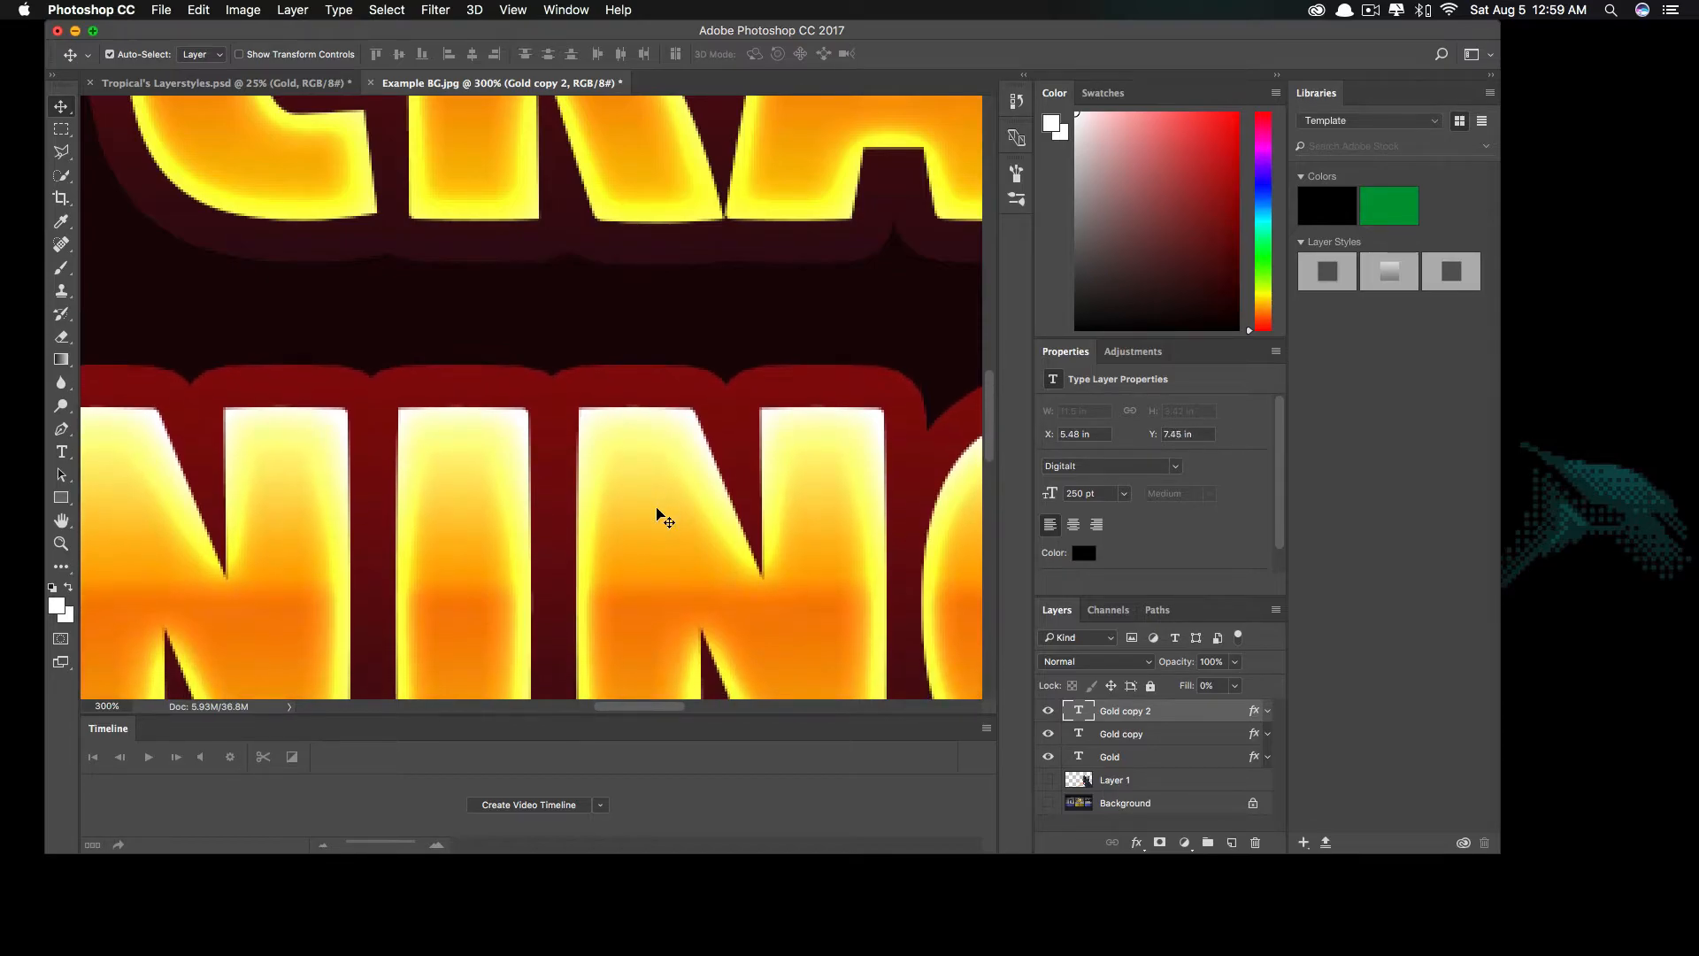
key(Up)
key(Up)
key(Up)
key(Up)
key(Up)
key(Up)
key(Up)
key(Up)
key(Up)
key(Up)
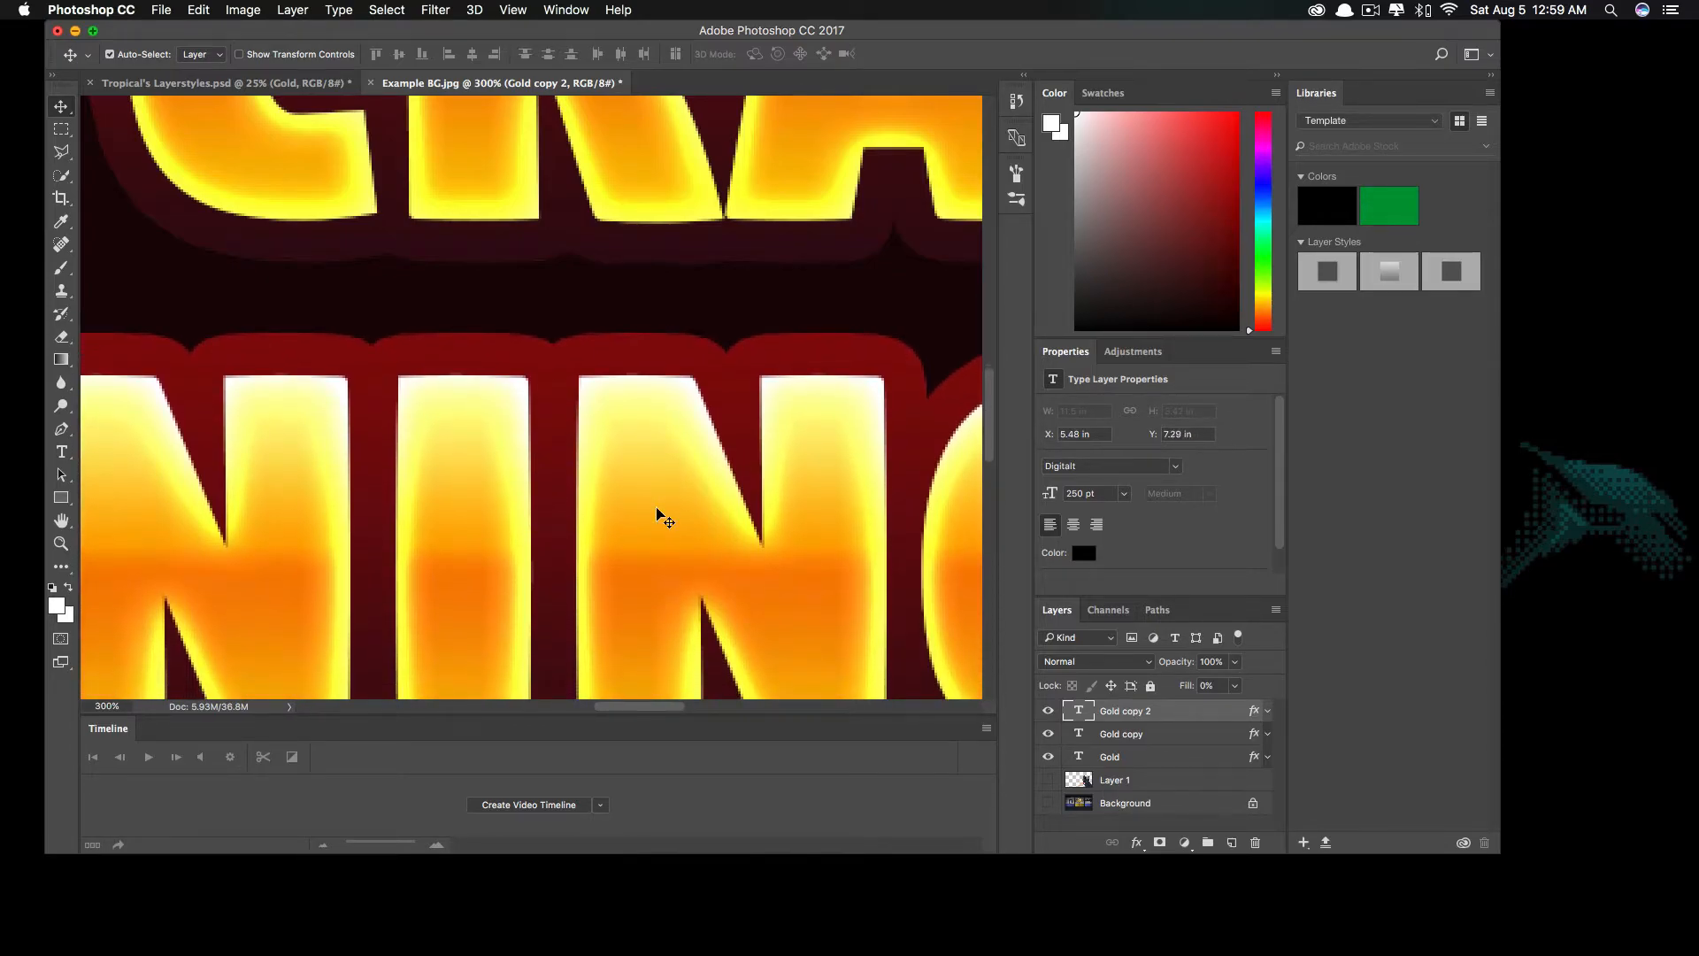
key(Down)
key(Down)
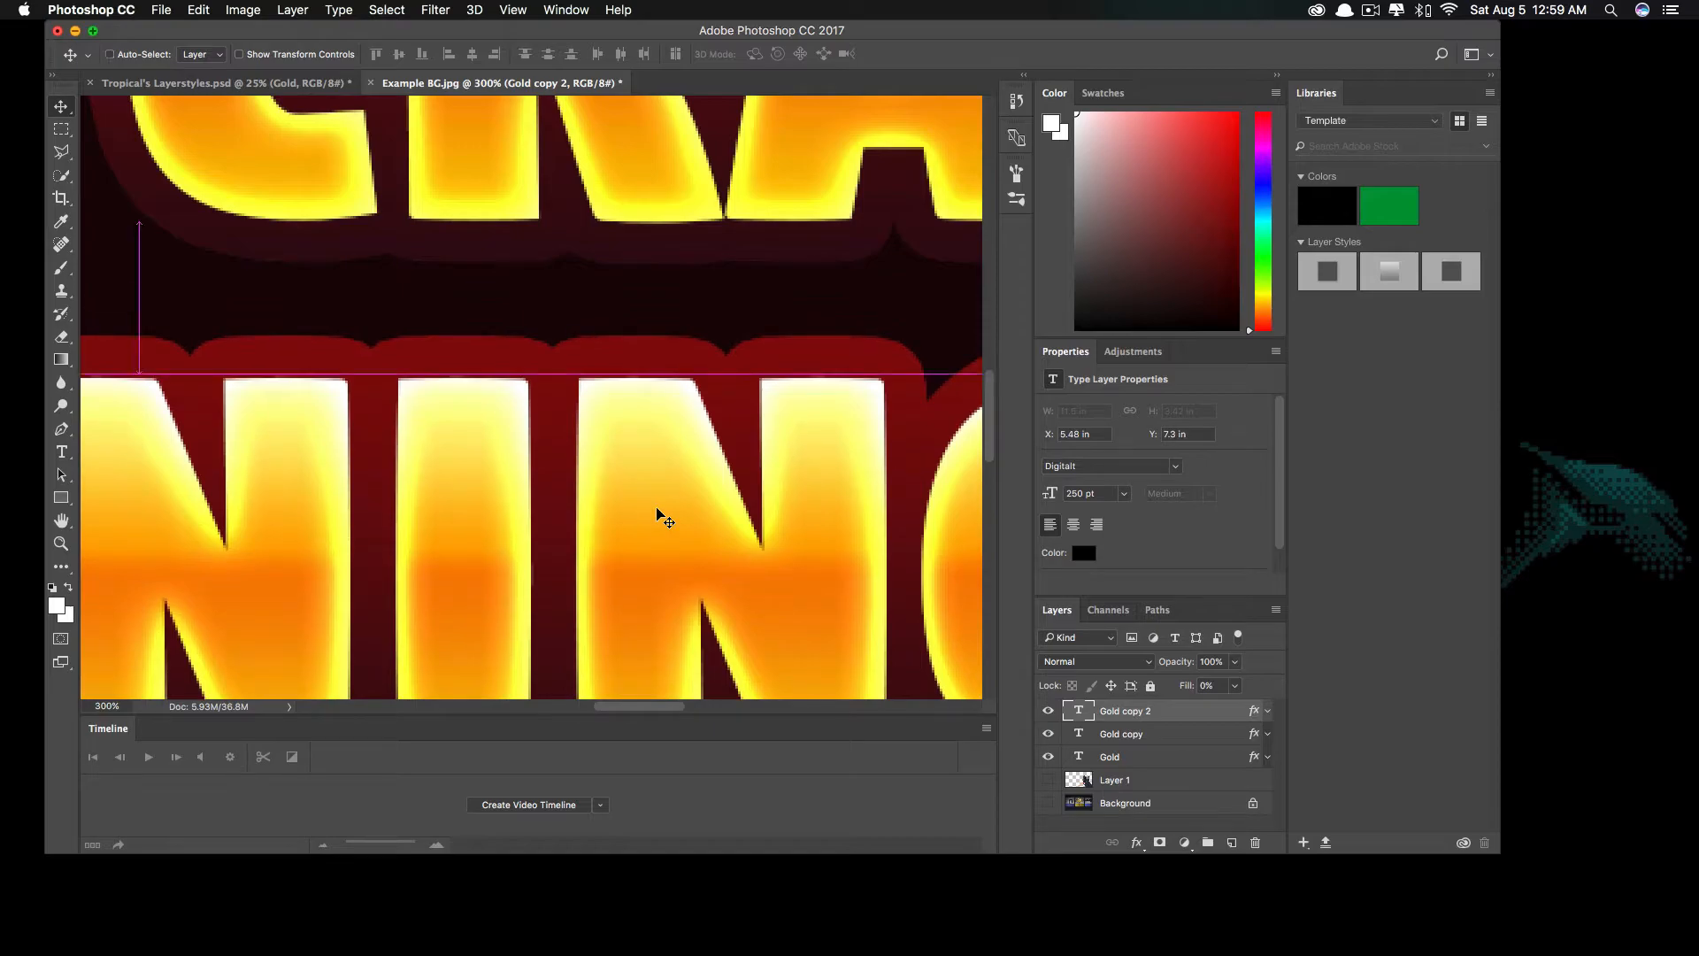
- Add an empty layer beneath the three text layers and sample the text's dark maroon outline as the foreground colour
key(super+minus)
key(super+minus)
key(super+minus)
key(super+minus)
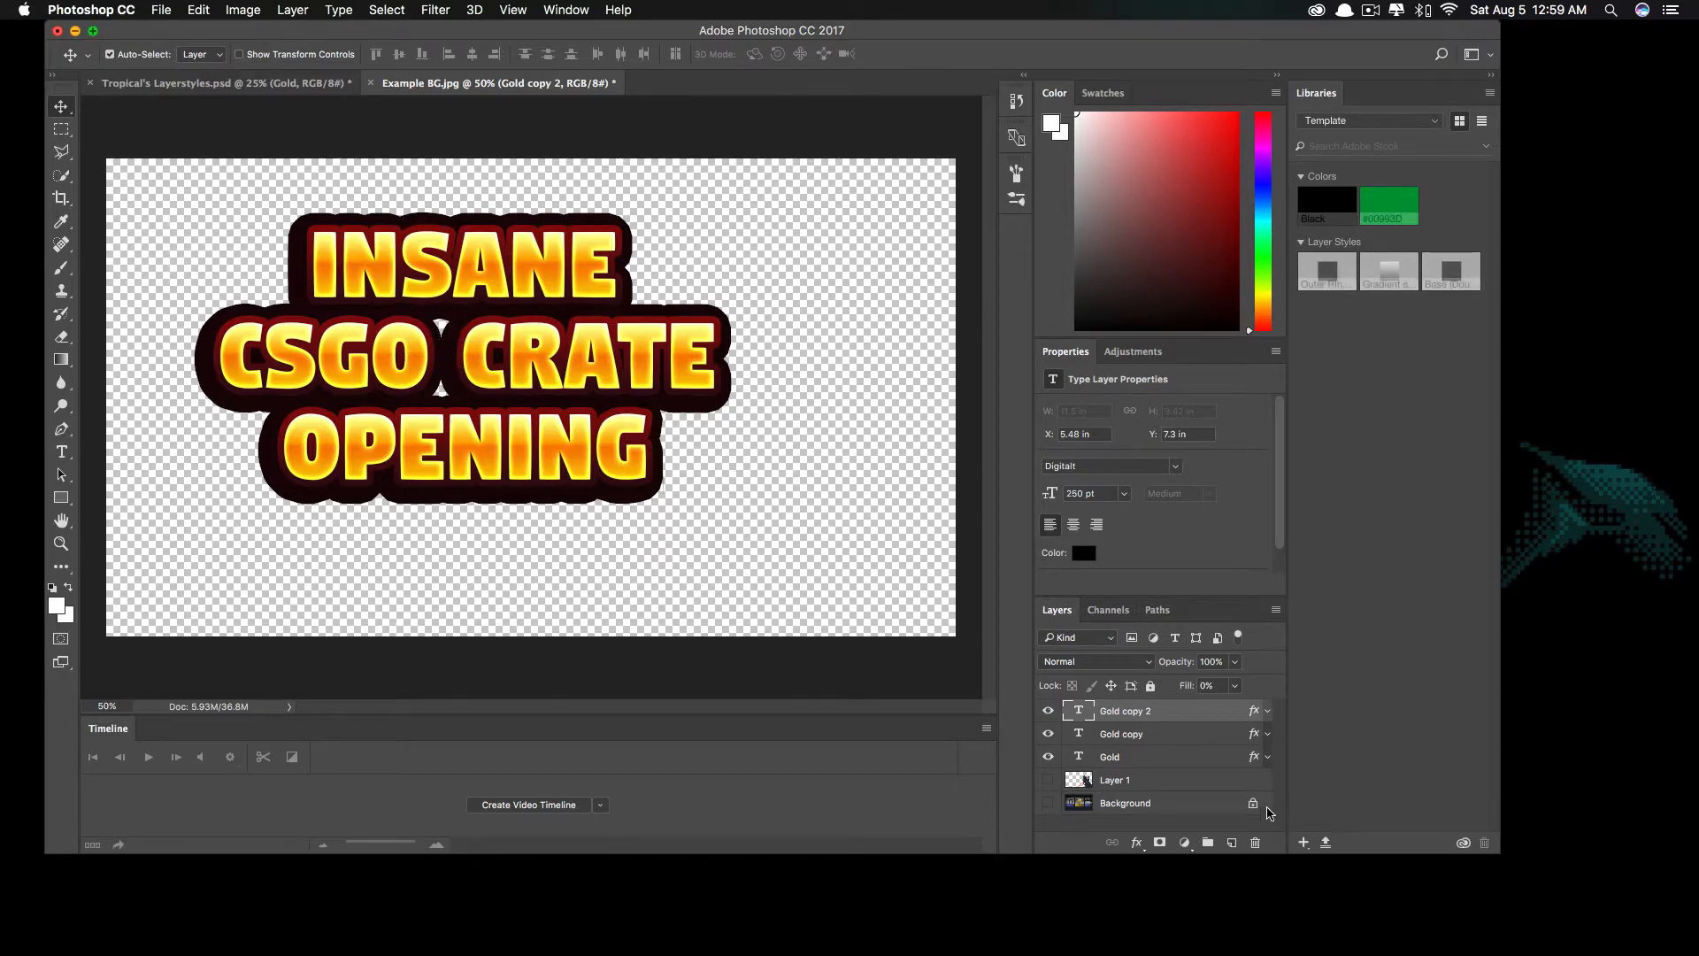
click(1231, 843)
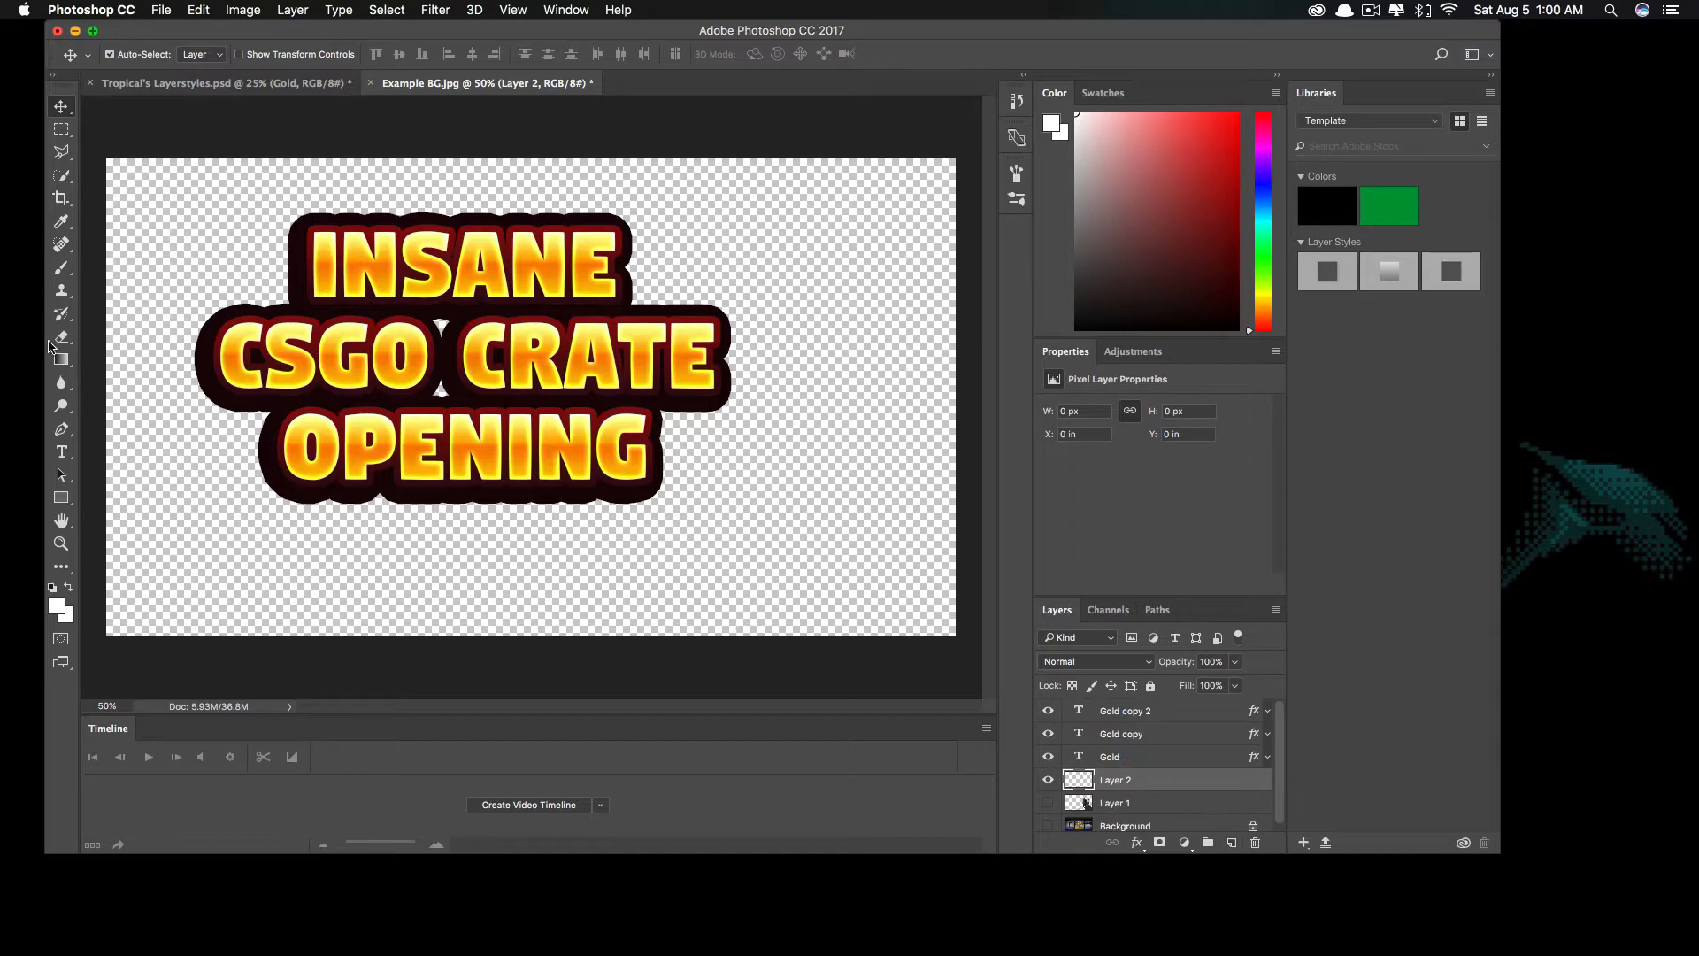
click(61, 222)
click(287, 399)
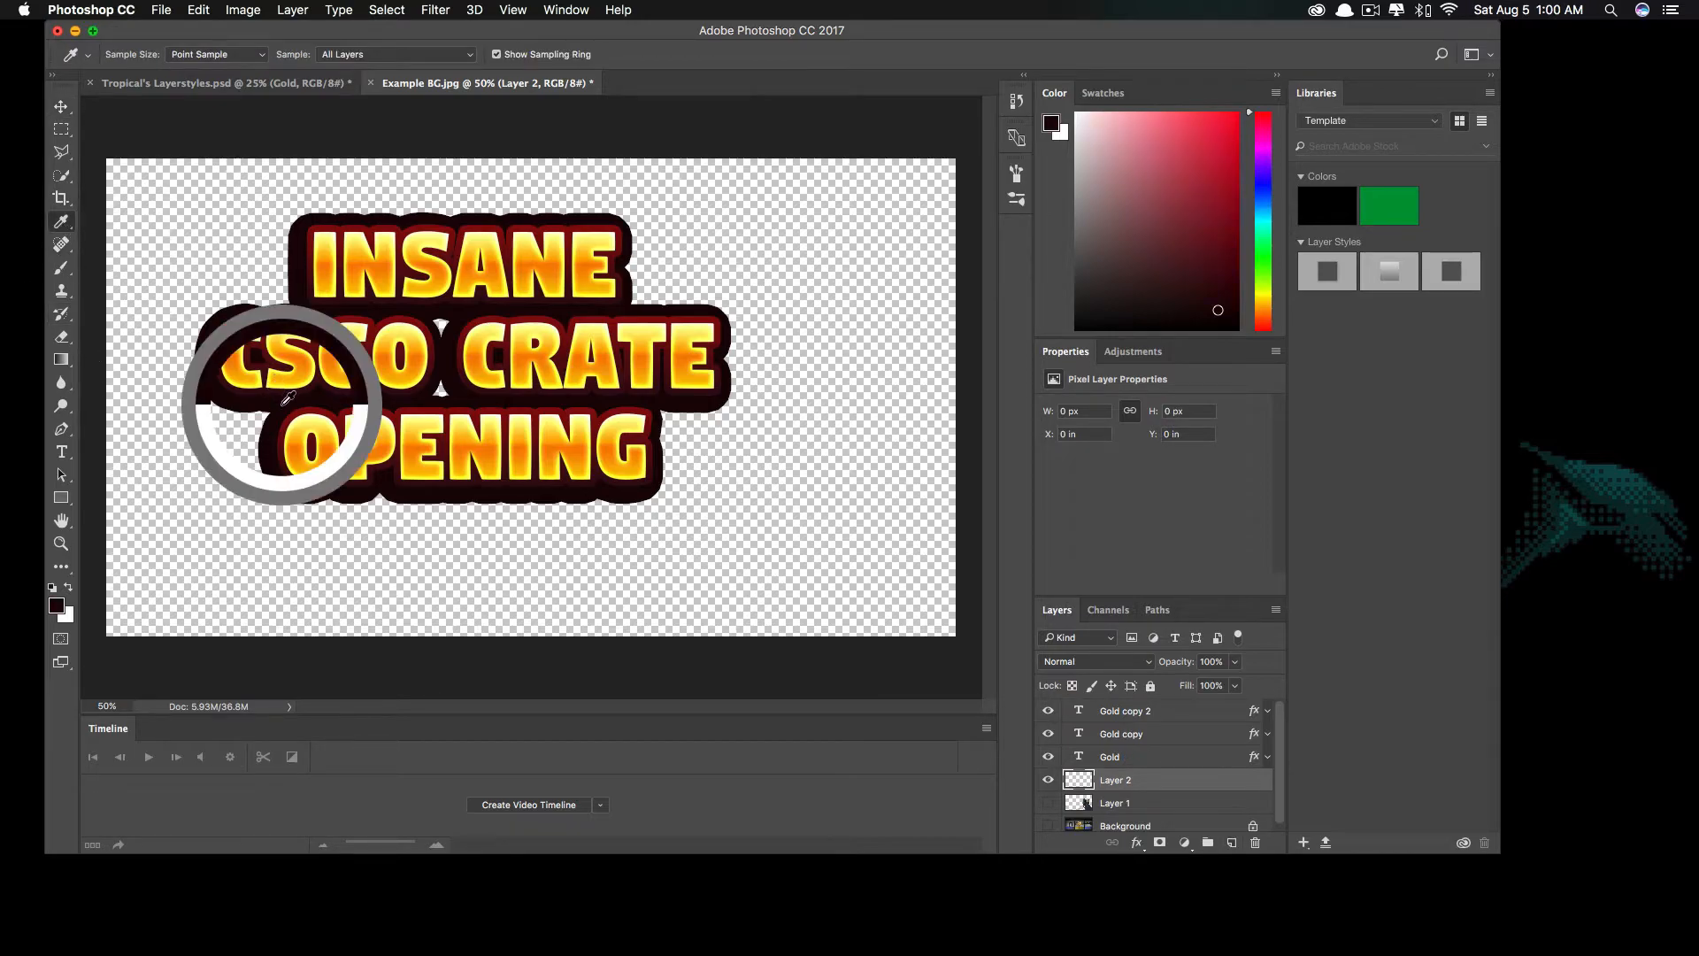
- Paint over the transparent gaps between CSGO and CRATE on the new layer with a hard 81 px brush
click(61, 267)
mouse_move(459, 324)
mouse_down()
mouse_move(428, 333)
mouse_move(442, 376)
mouse_move(453, 338)
mouse_up()
click(137, 55)
click(189, 107)
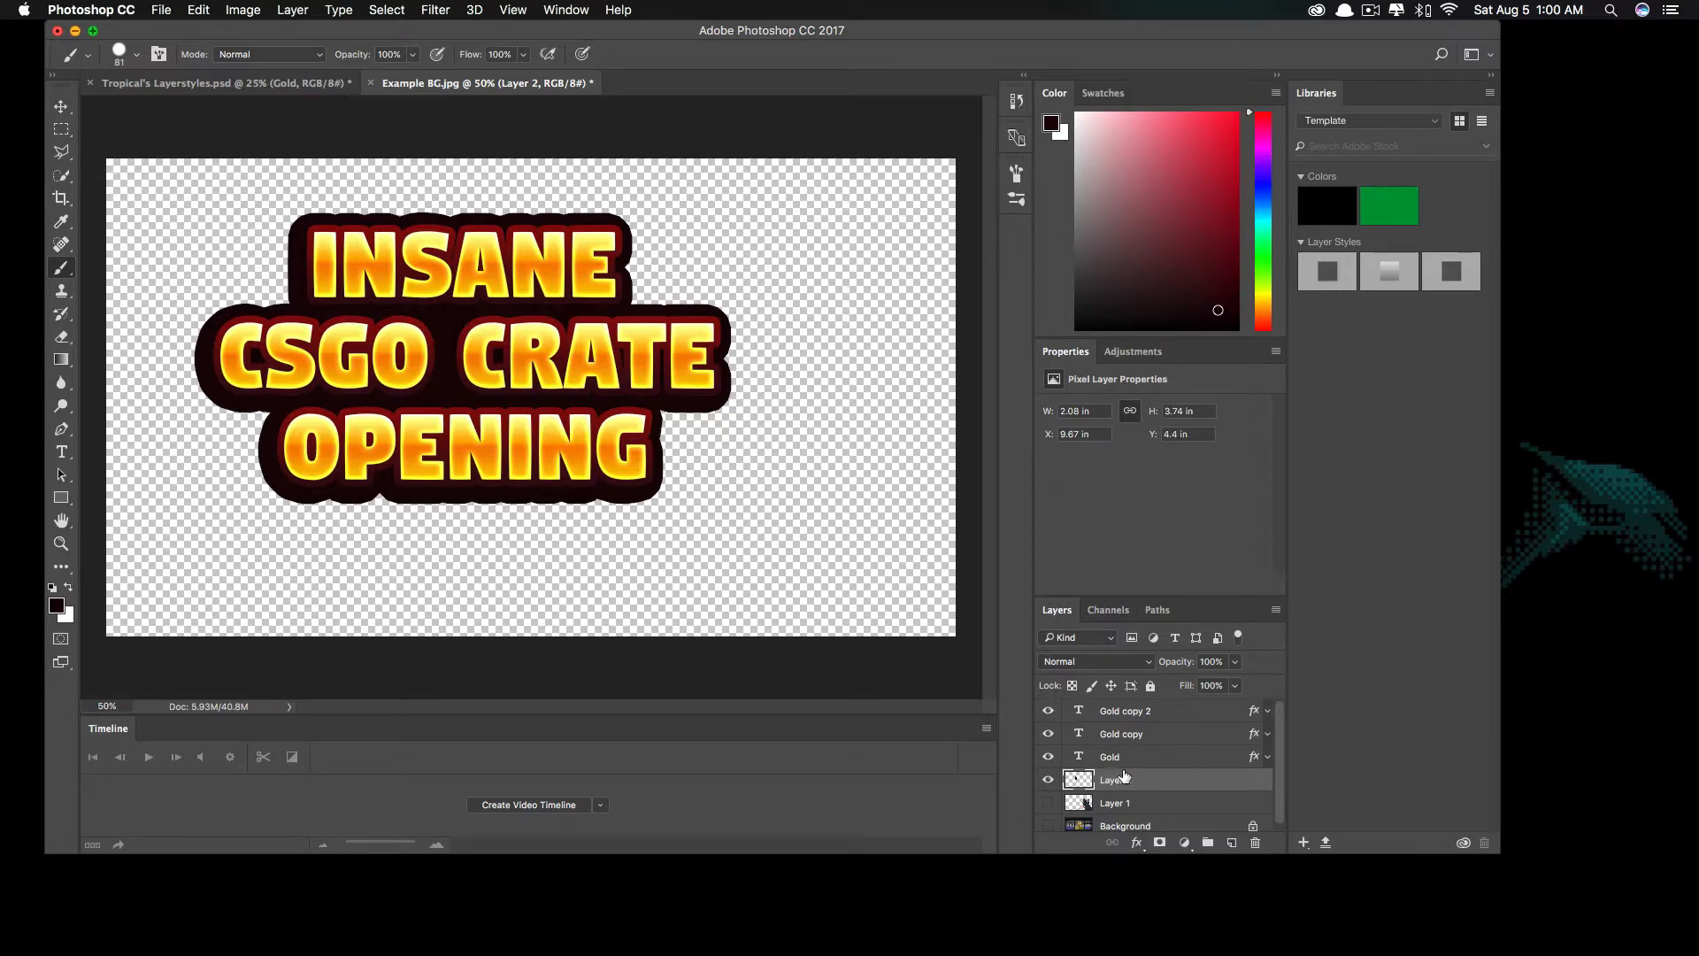
- Merge the three text layers with the painted gap layer, and add a solid white (ffffff) stroke to the result
shift+click(1132, 715)
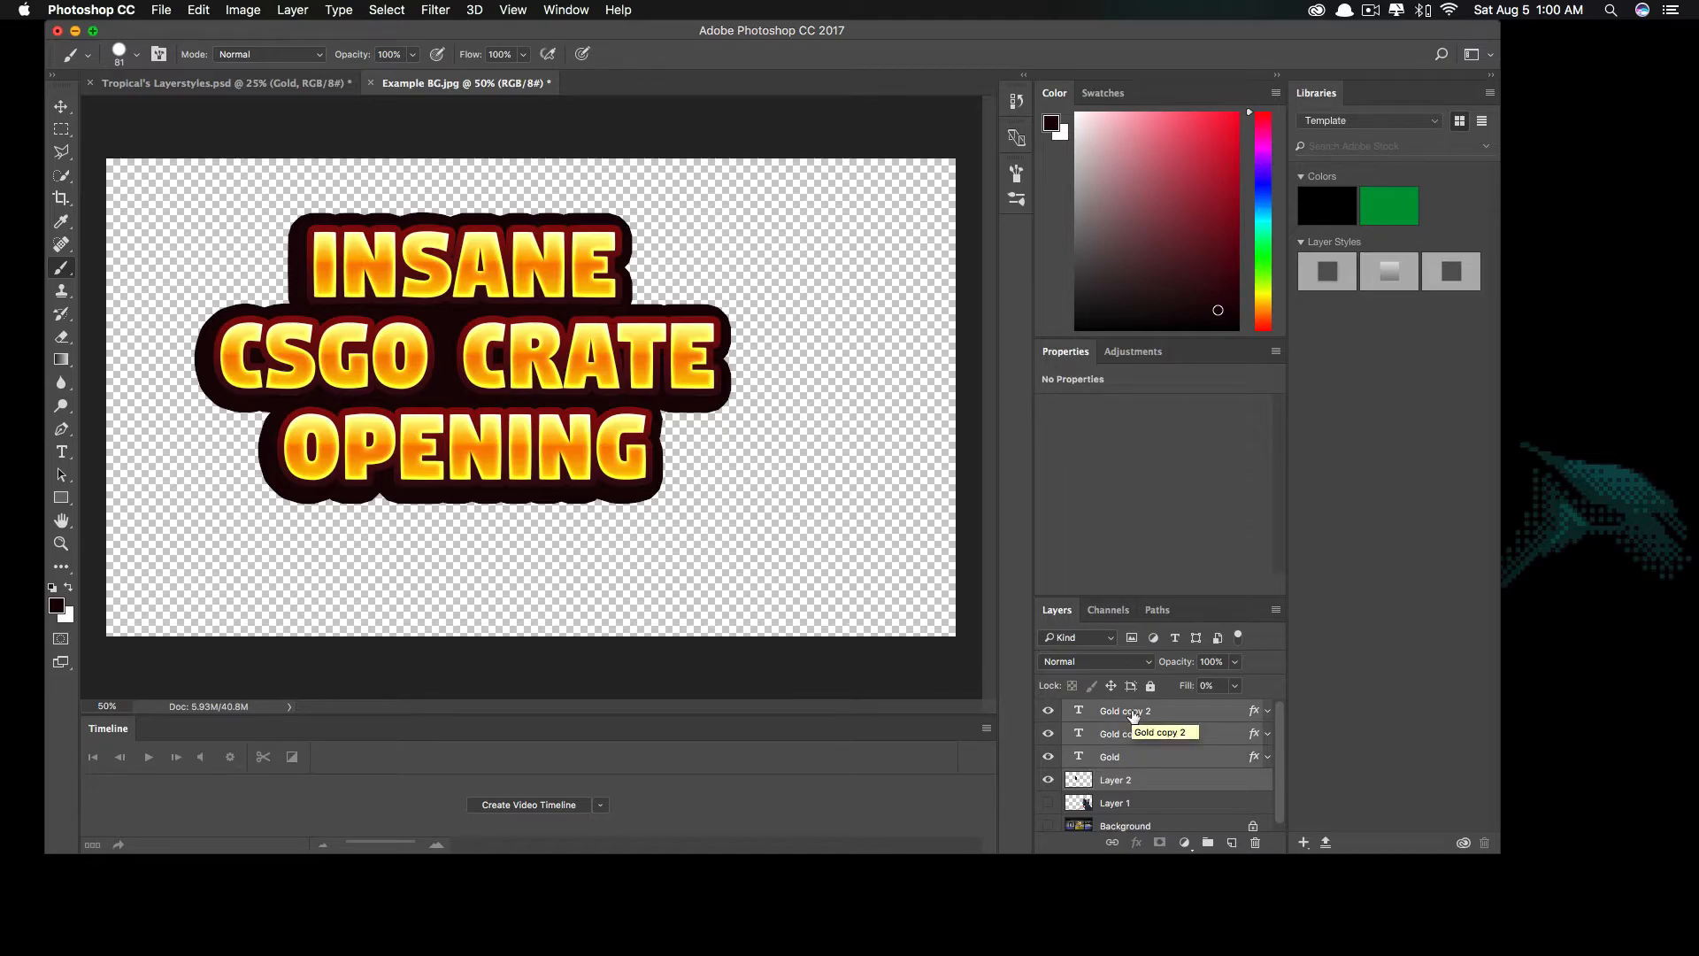
key(super+e)
right_click(1133, 715)
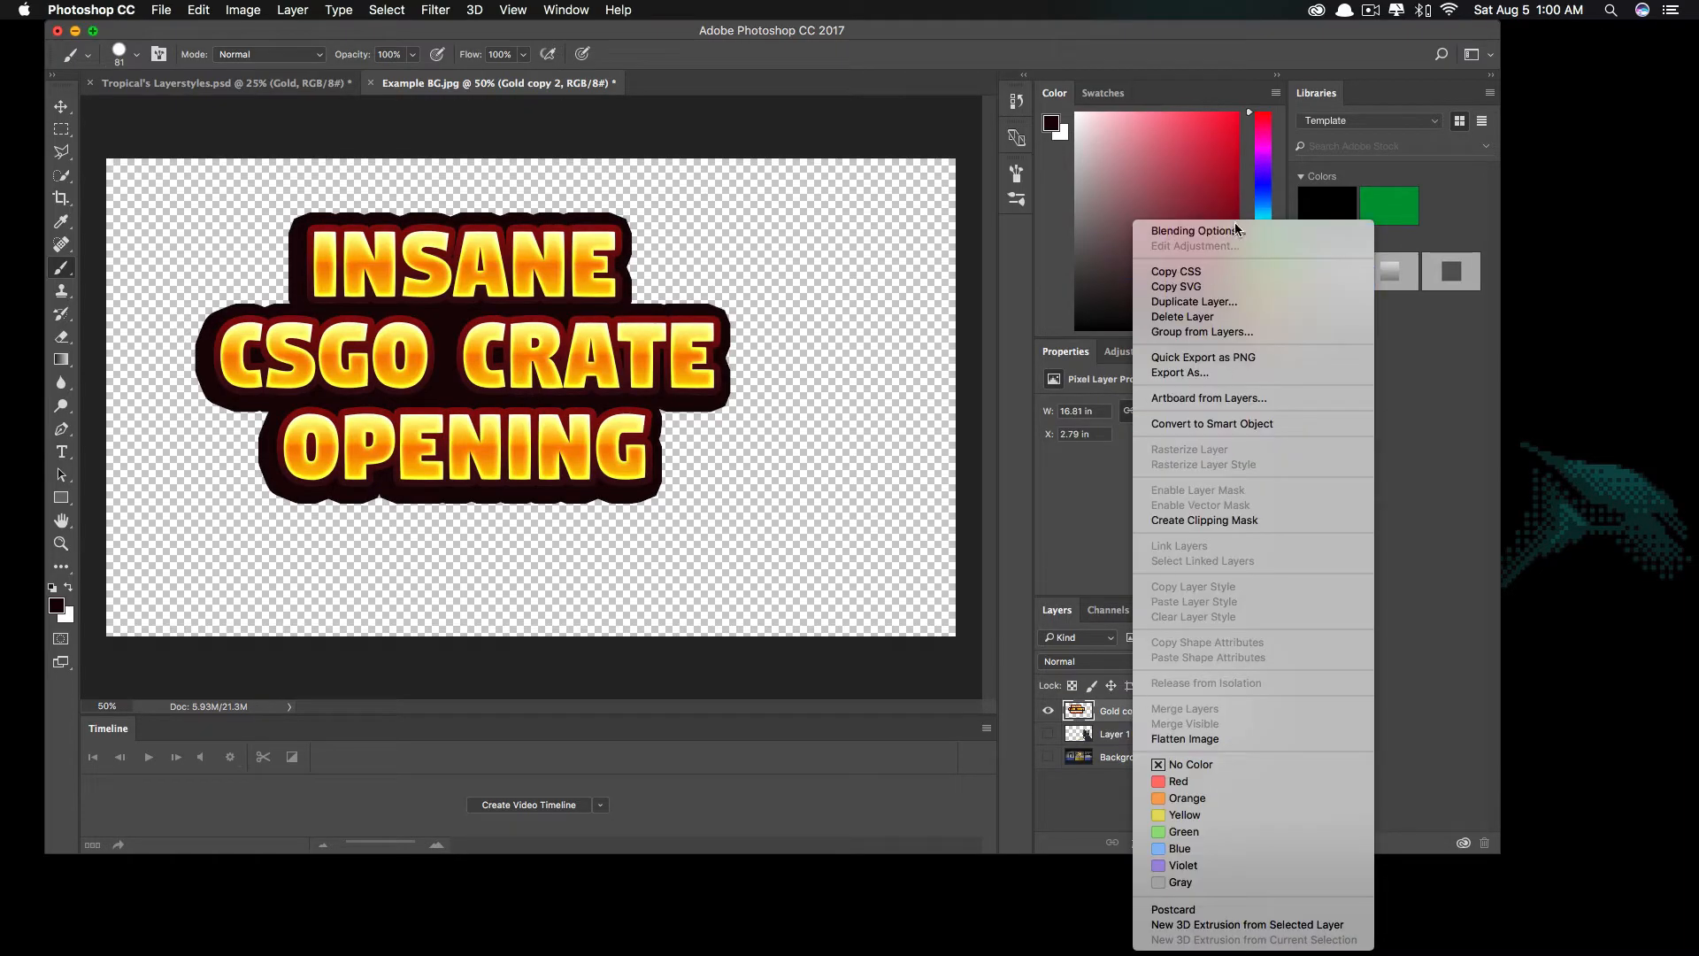
click(1177, 232)
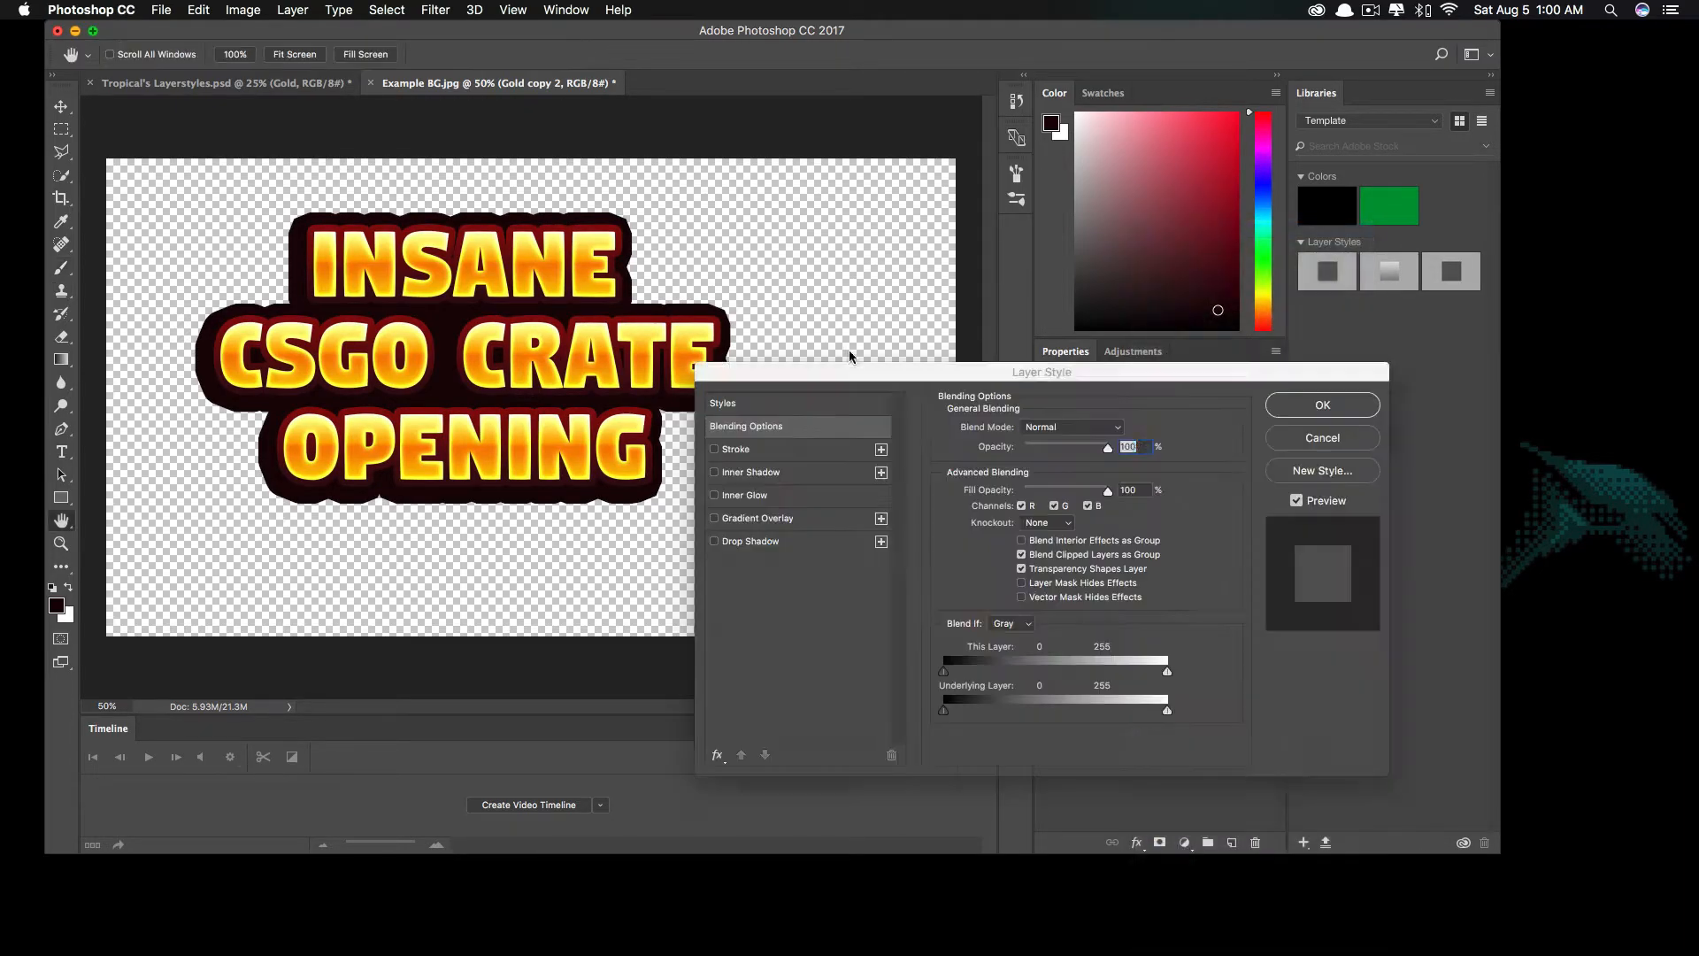
click(733, 450)
click(1015, 529)
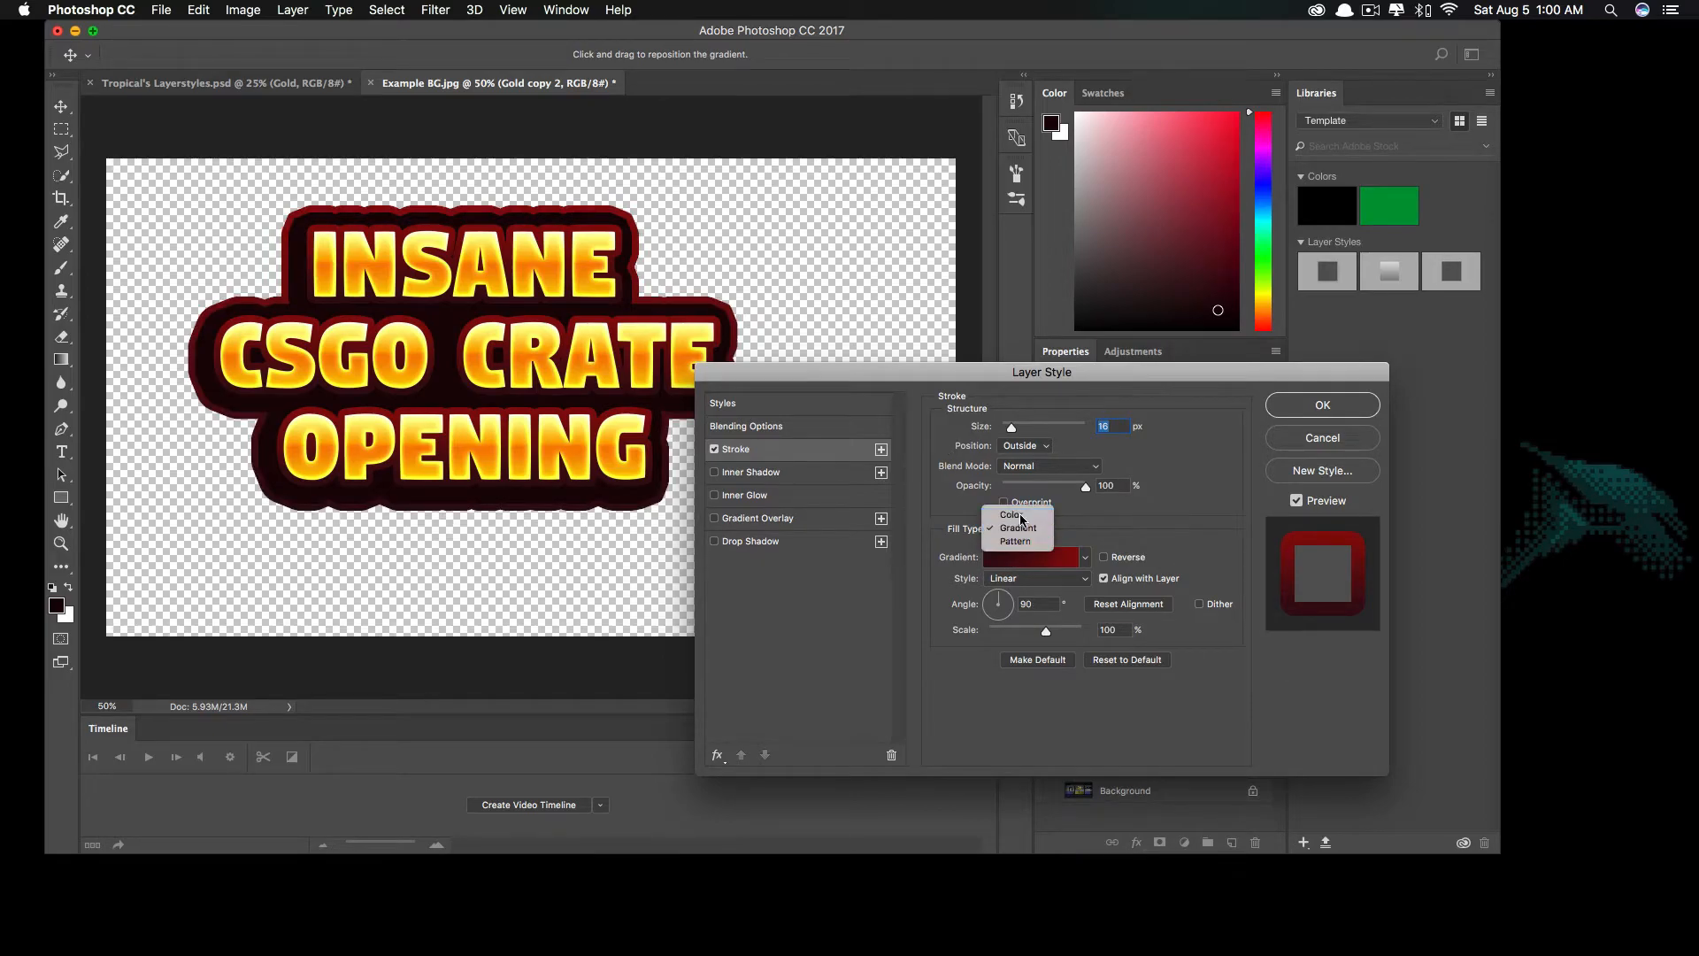
click(1017, 515)
click(977, 558)
click(585, 338)
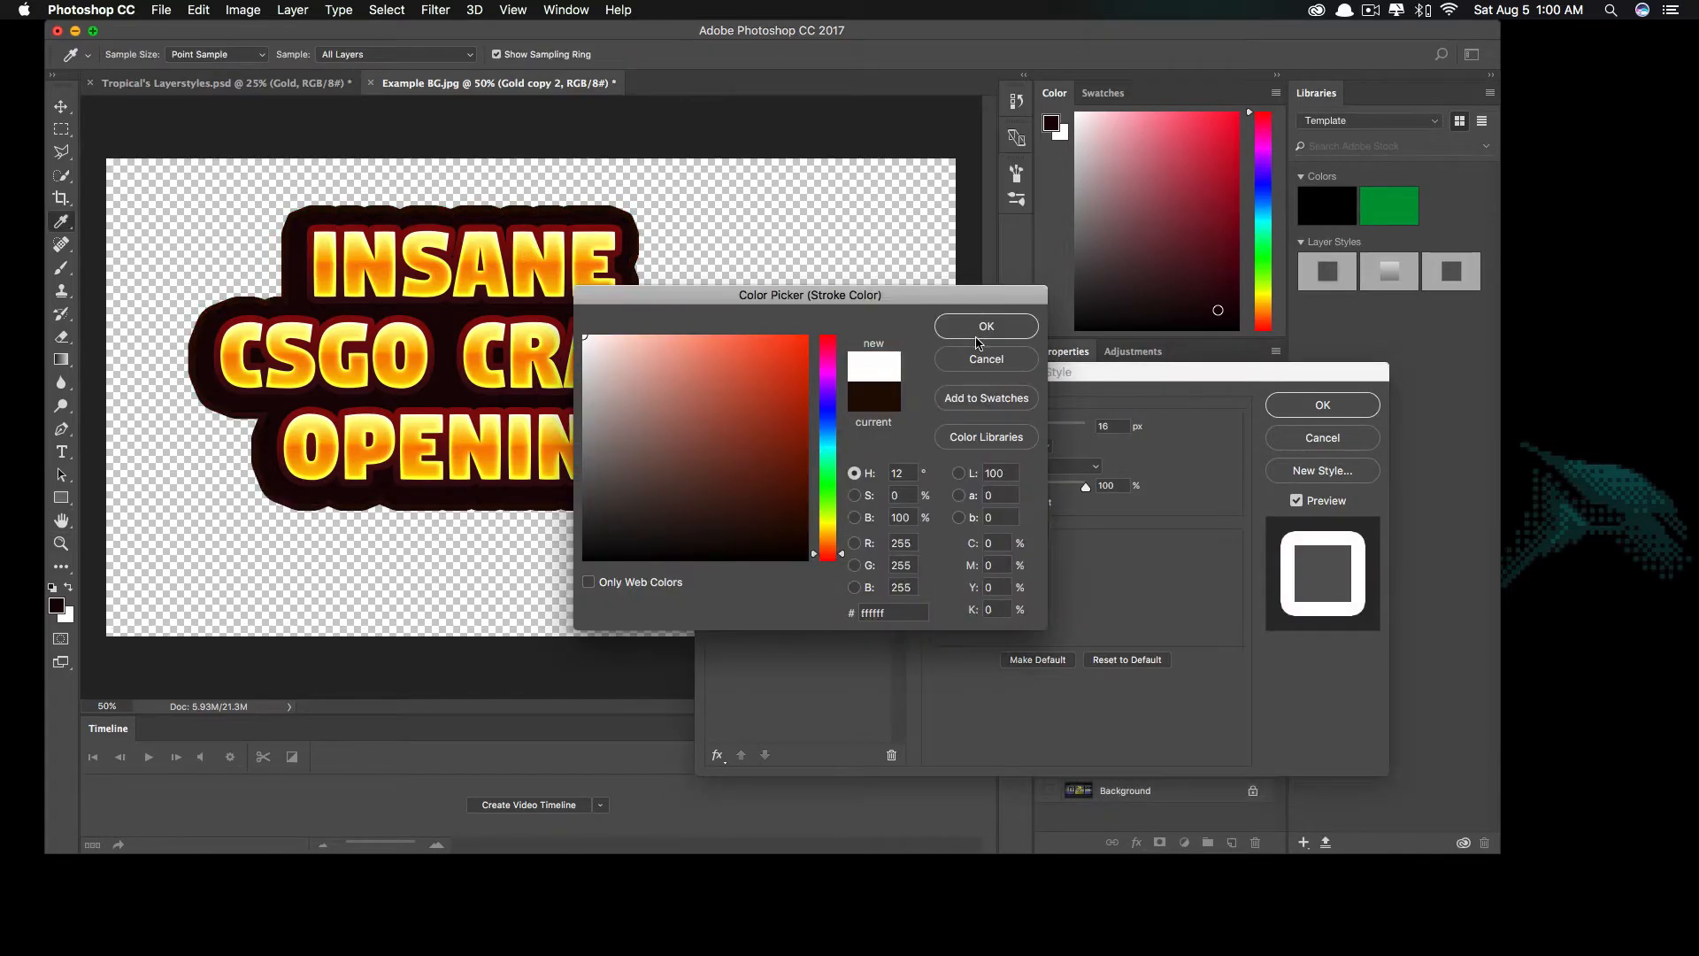
click(984, 330)
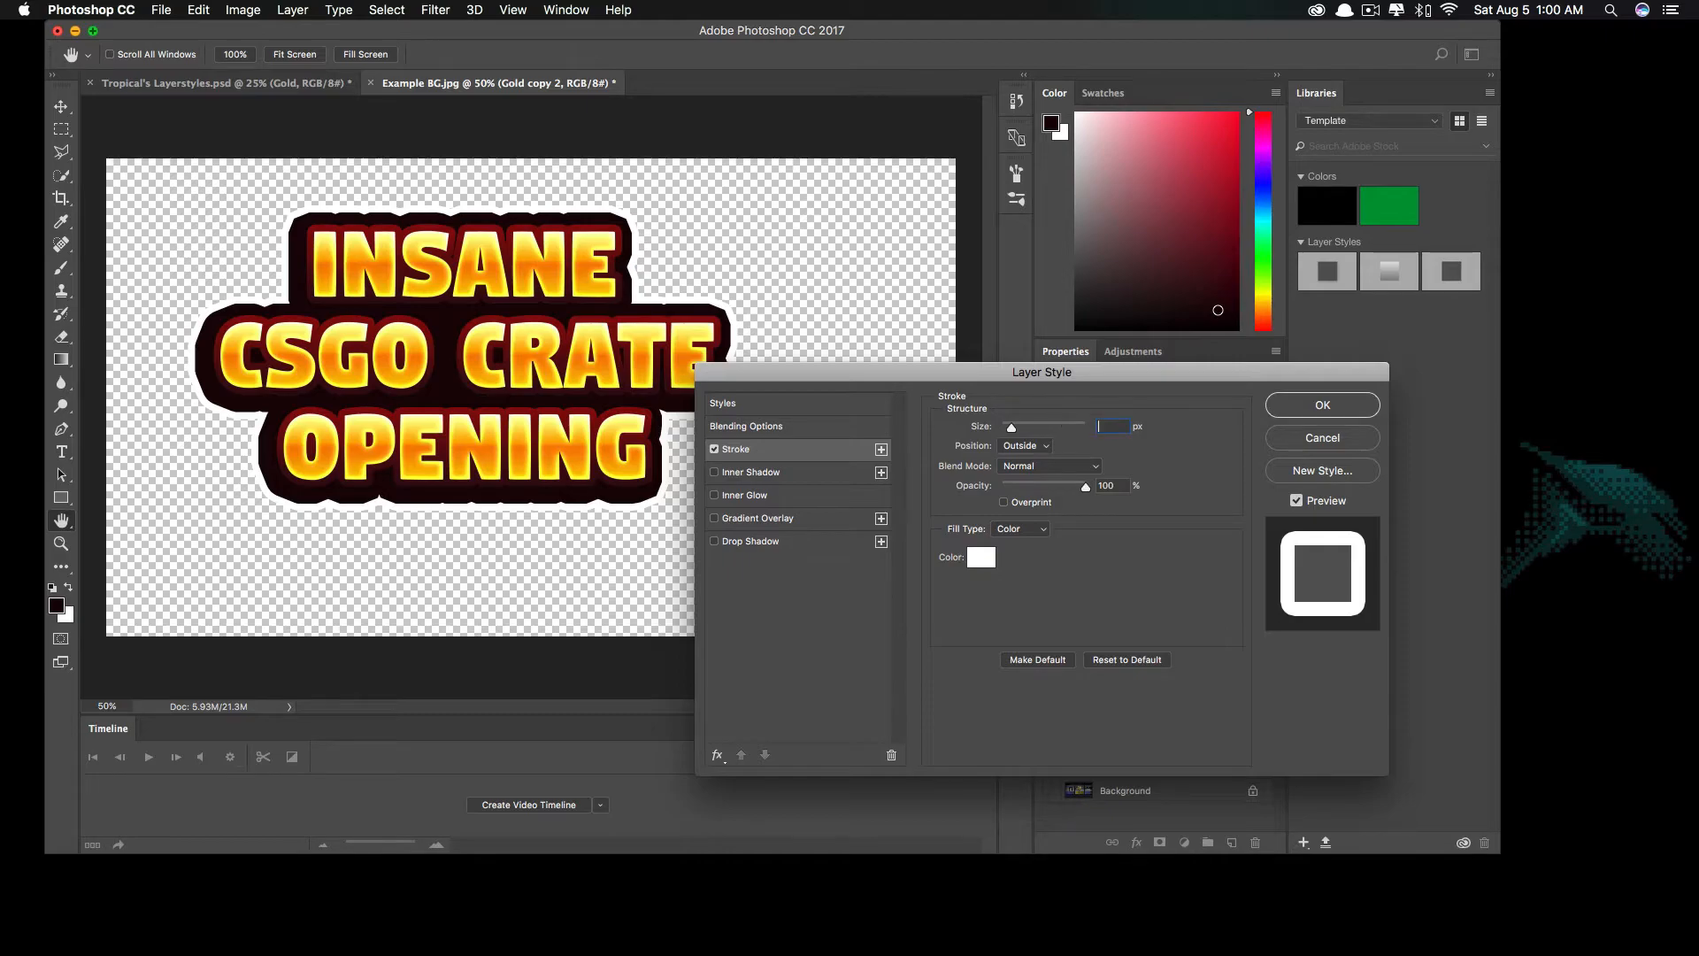
- Set the merged text's white stroke size to 9 px and apply the layer style
text(78)
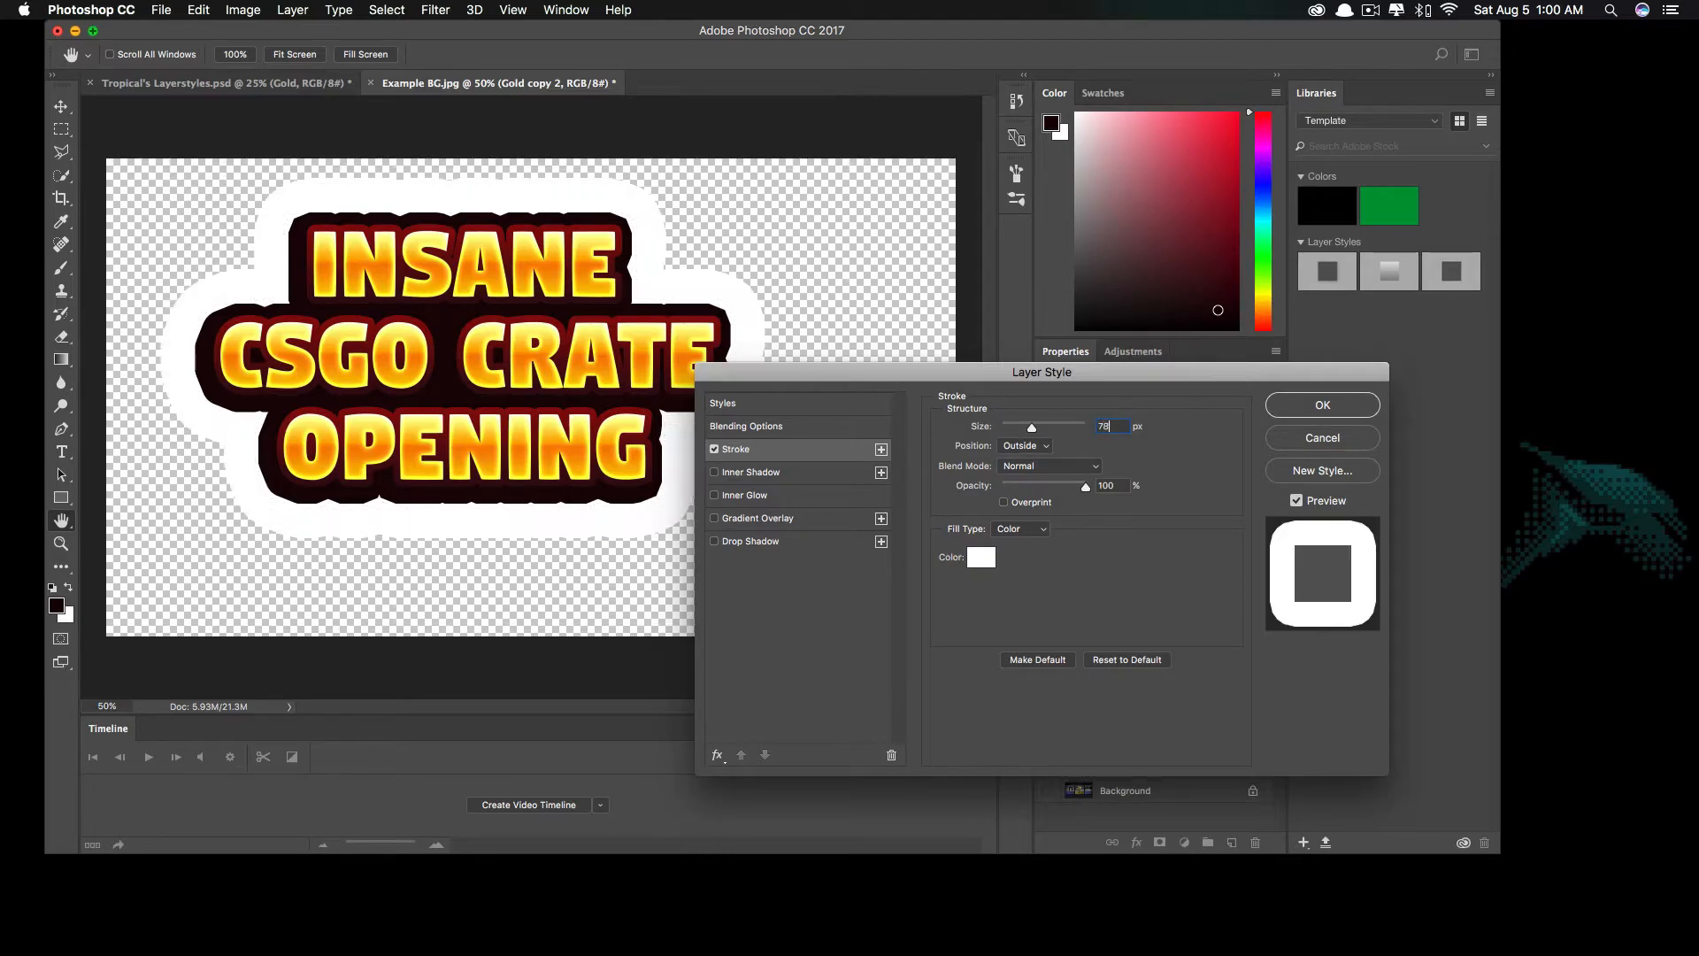
key(BackSpace)
key(BackSpace)
text(8)
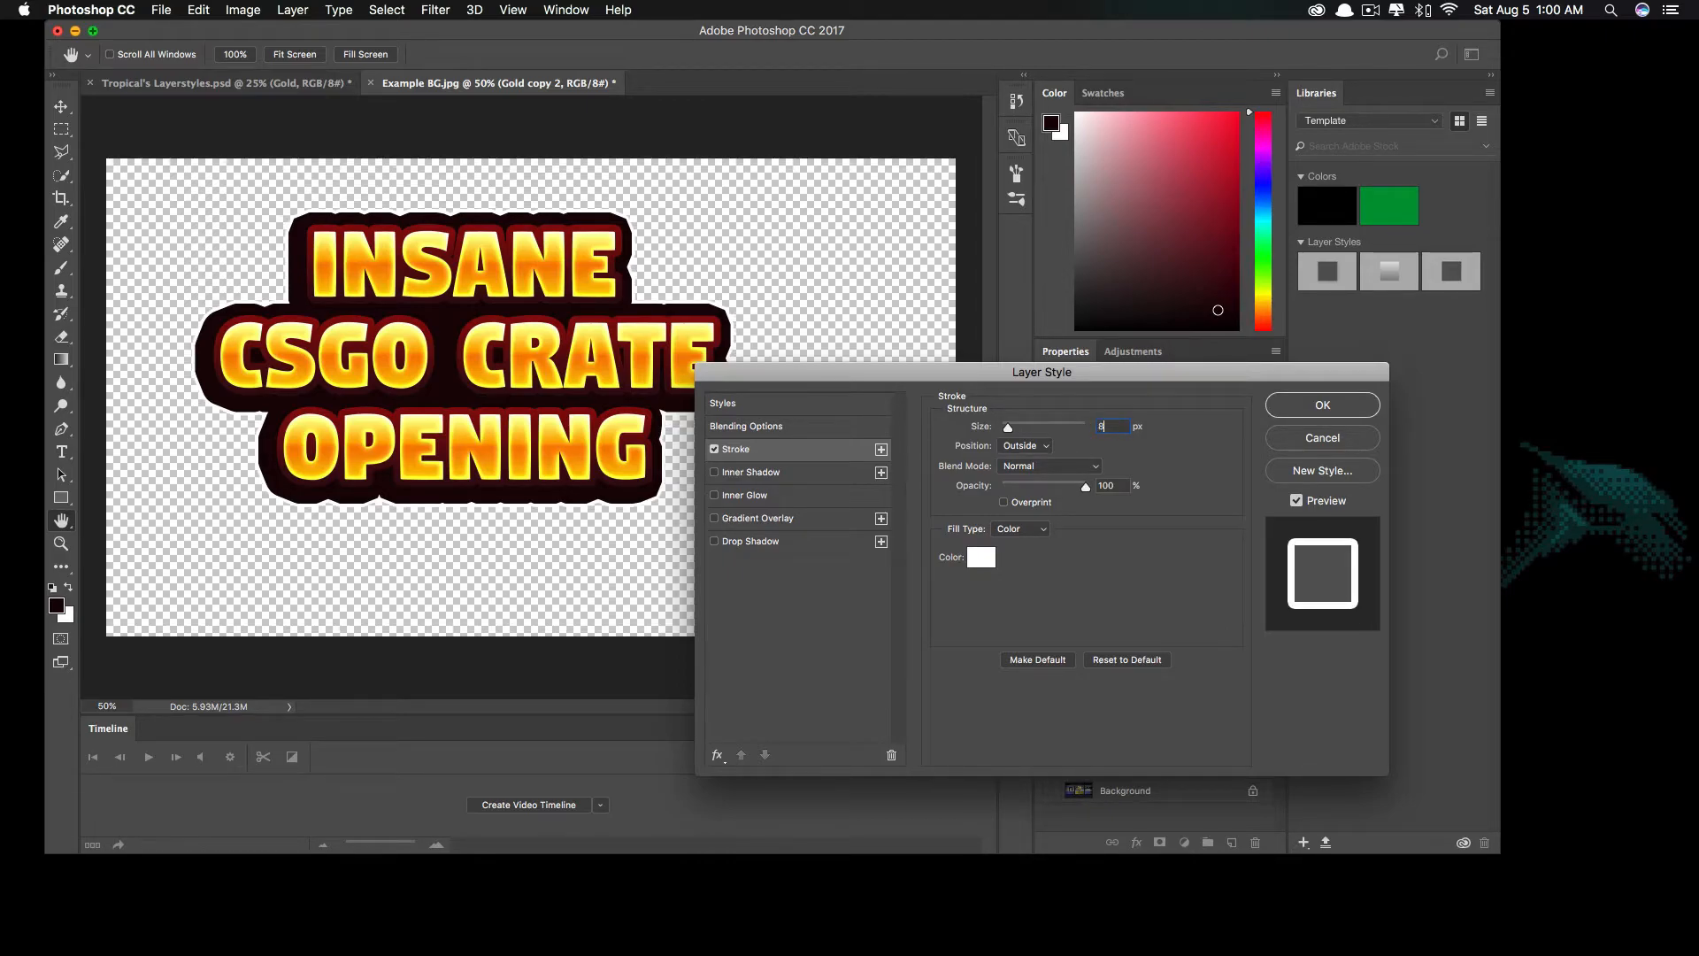
text(9)
key(Return)
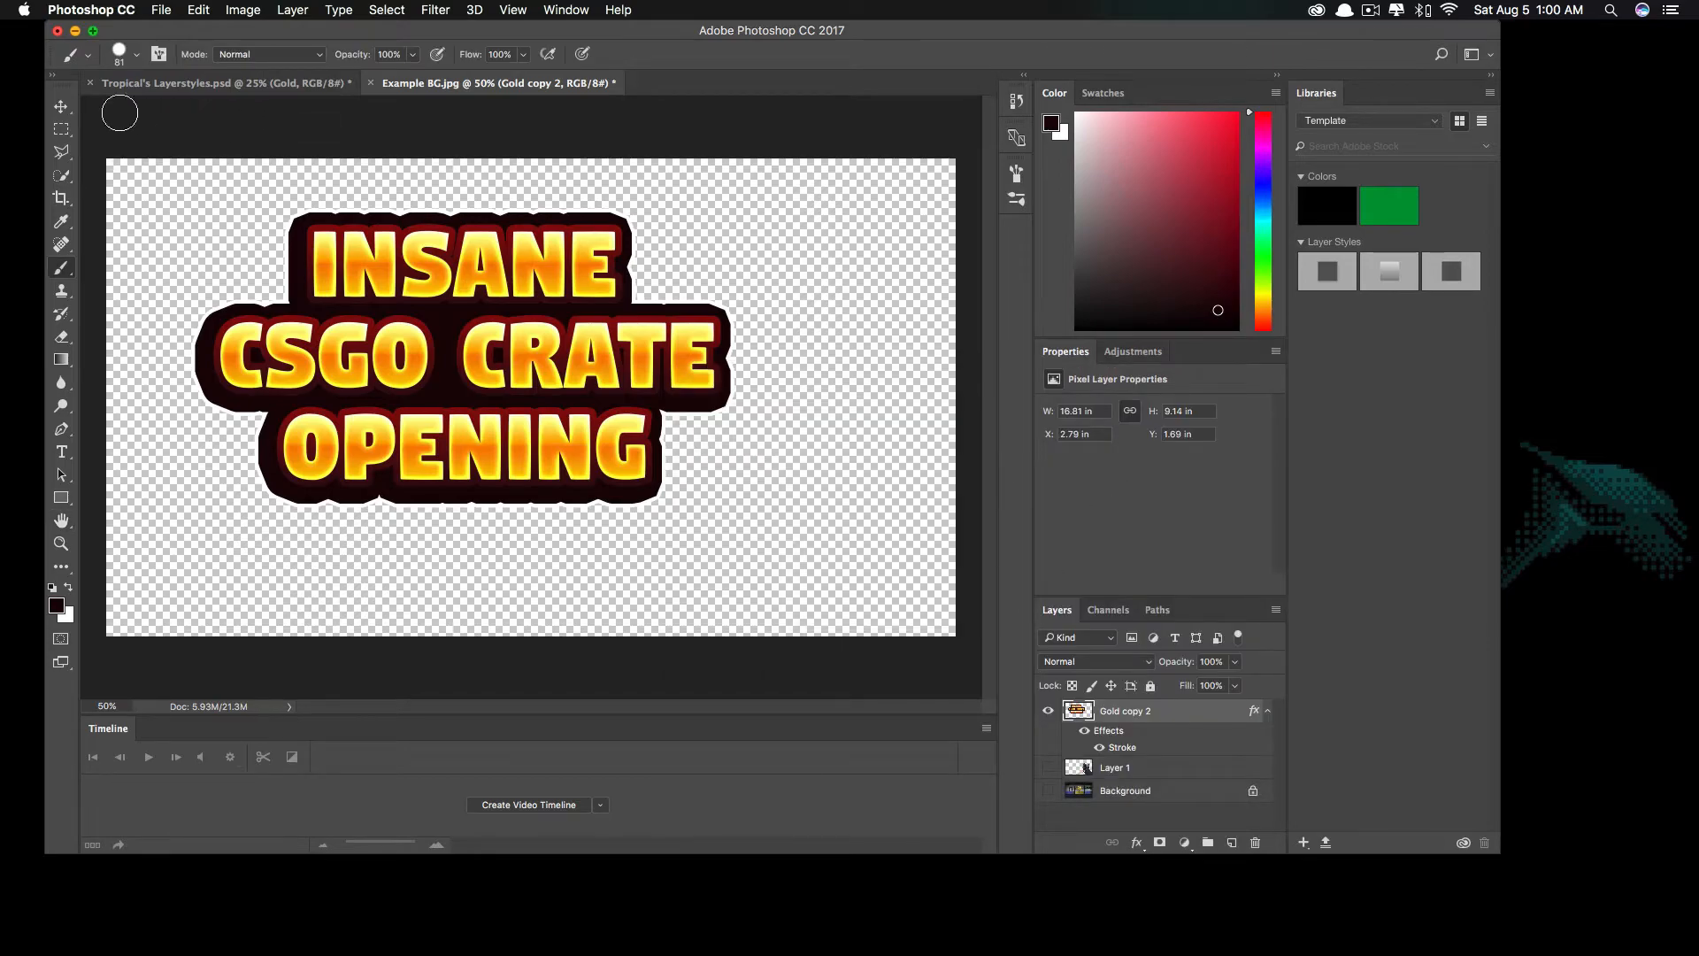
- Show the knife and background layers, and move the merged text to about X 0.35 in, Y 2.93 in
key(v)
mouse_move(459, 342)
mouse_down()
mouse_move(495, 347)
mouse_move(469, 346)
mouse_move(402, 398)
mouse_up()
click(1049, 767)
click(1049, 790)
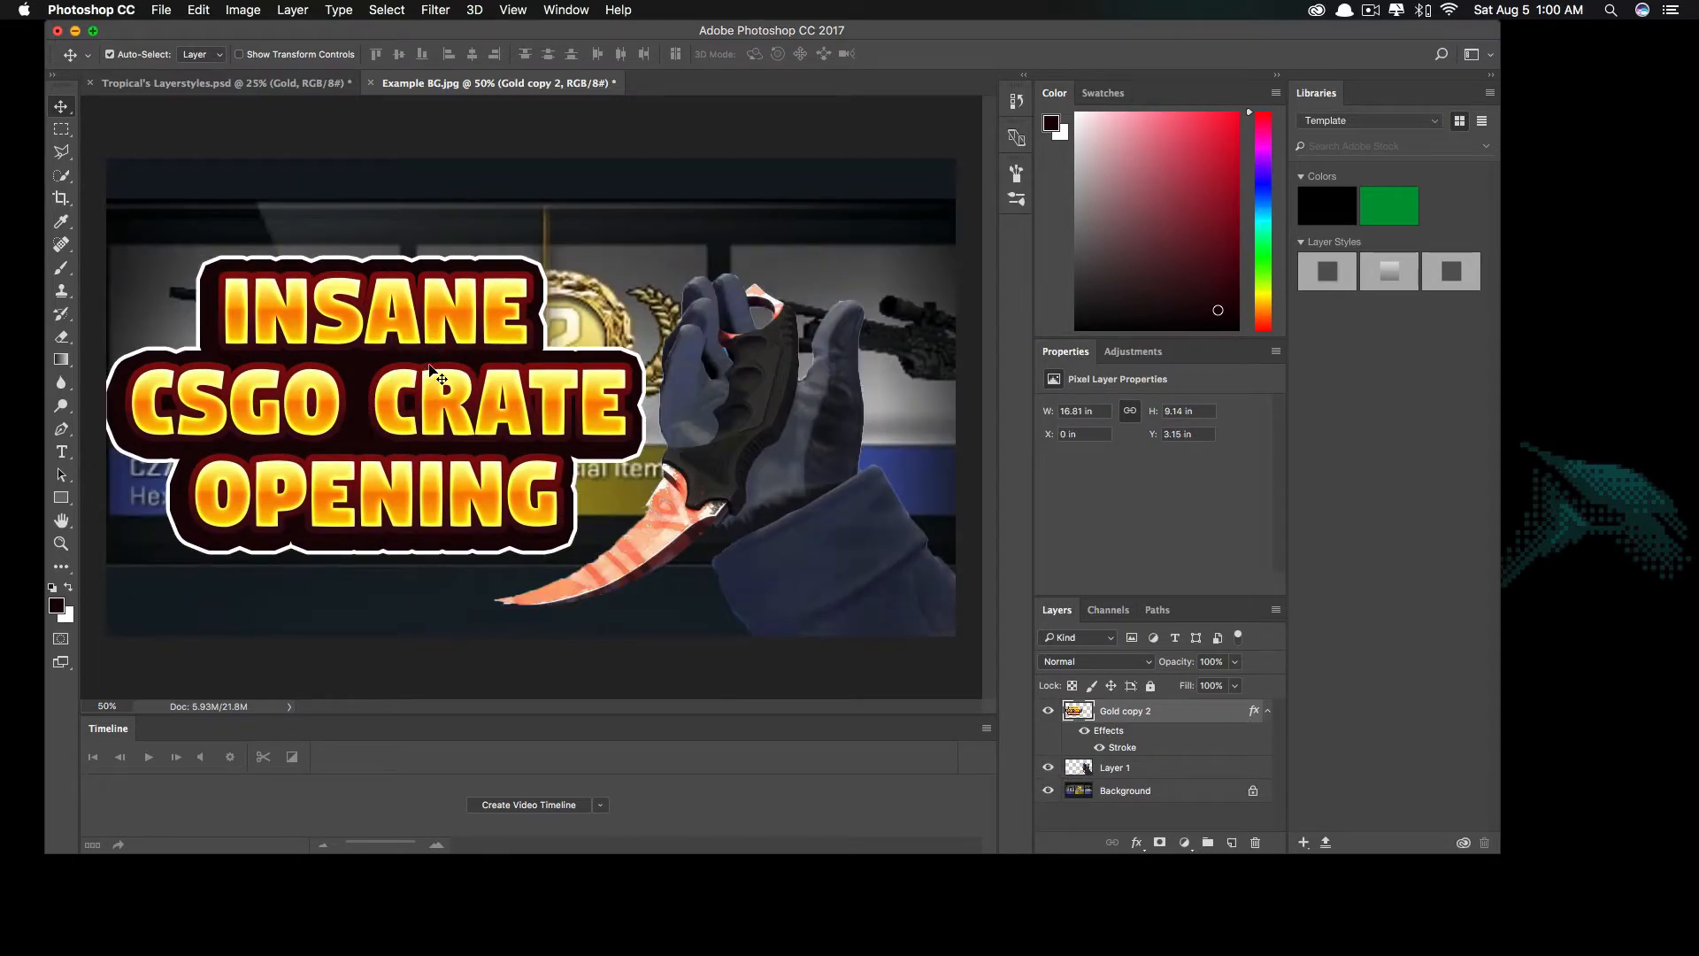
drag(426, 377, 434, 379)
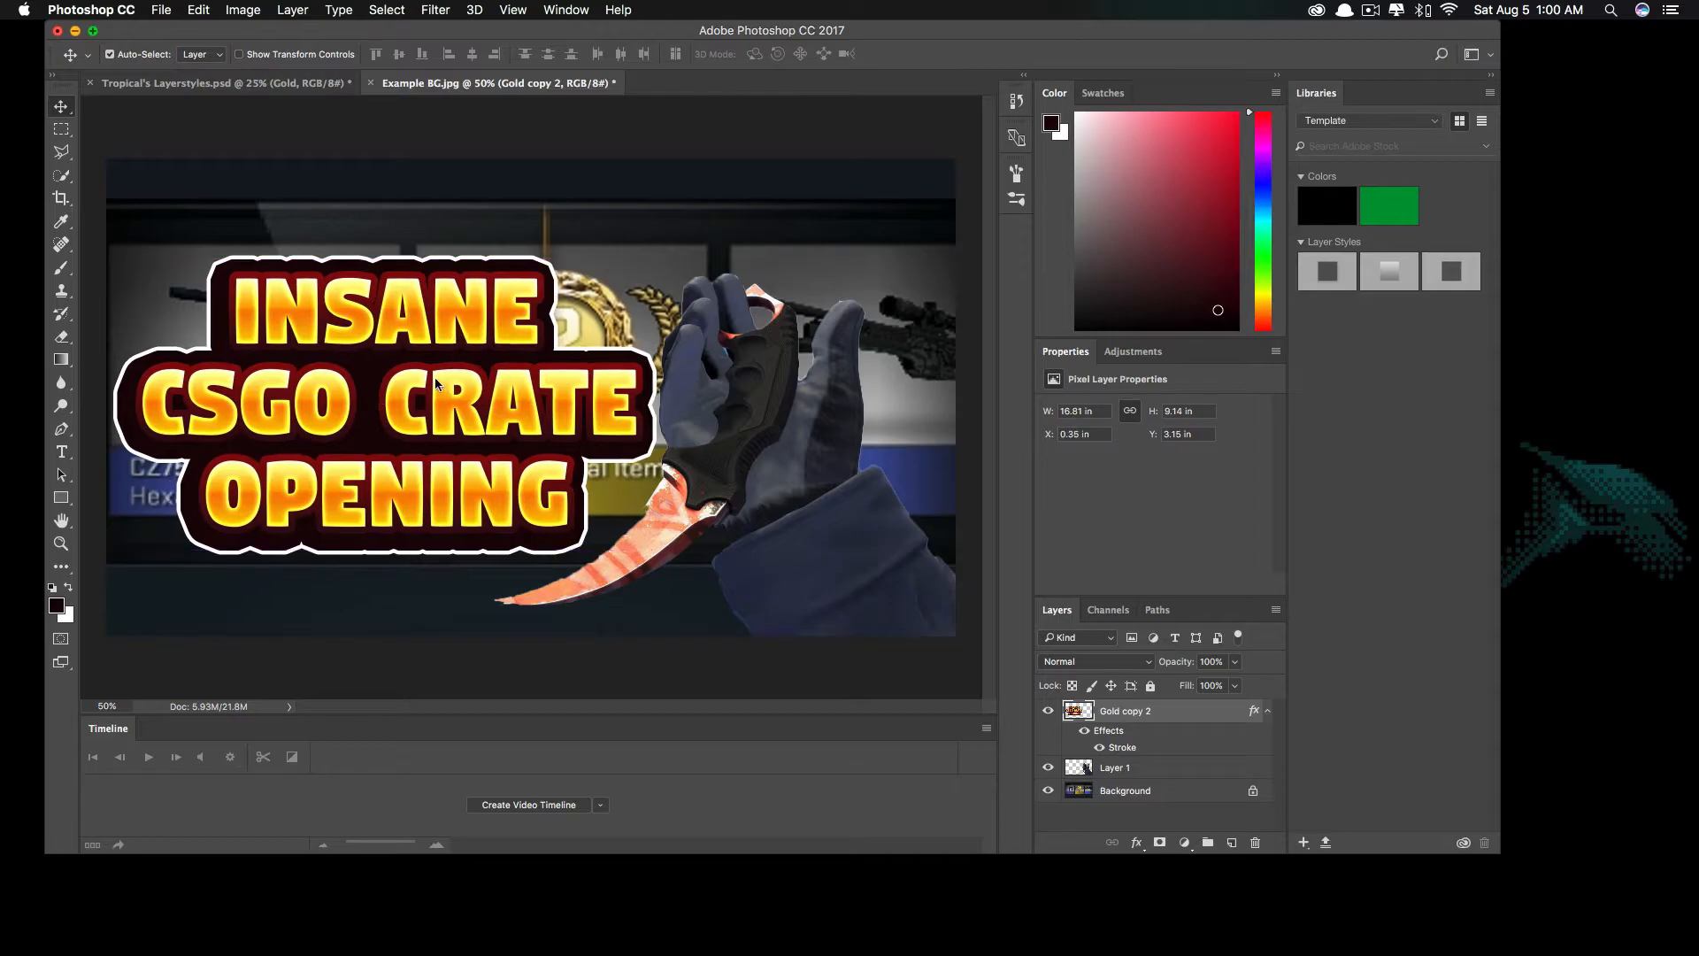
key(shift+Up)
key(shift+Up)
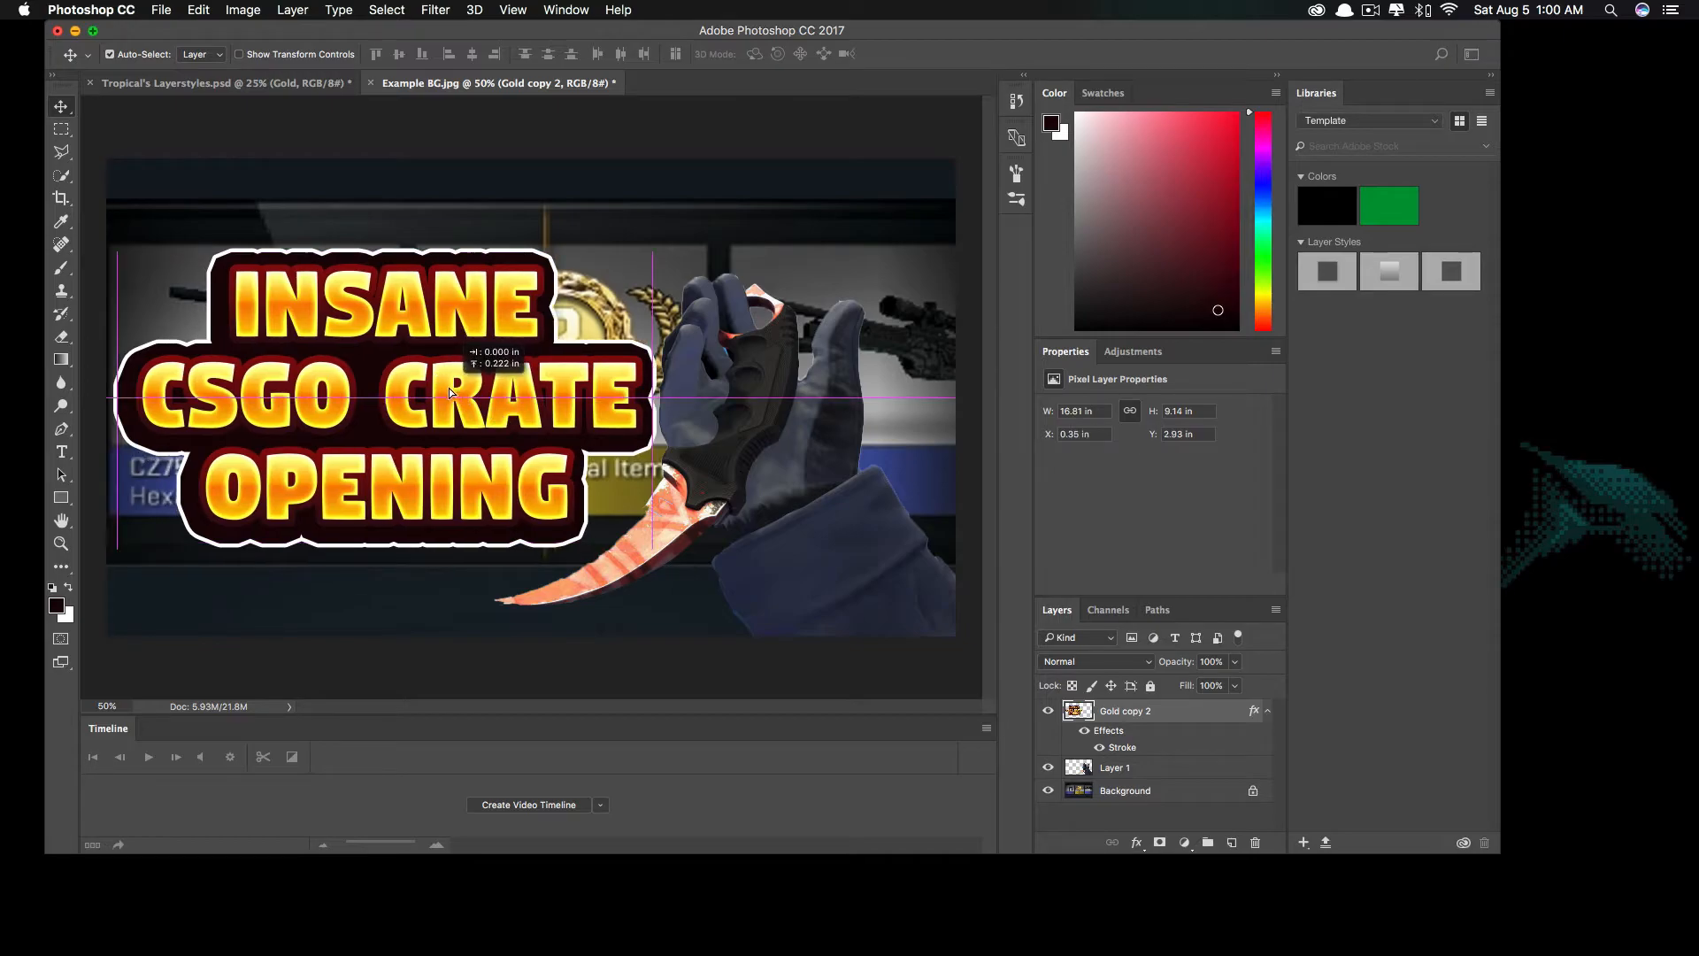
- Add a 4 px solid white outside stroke to the knife hand layer
click(1128, 776)
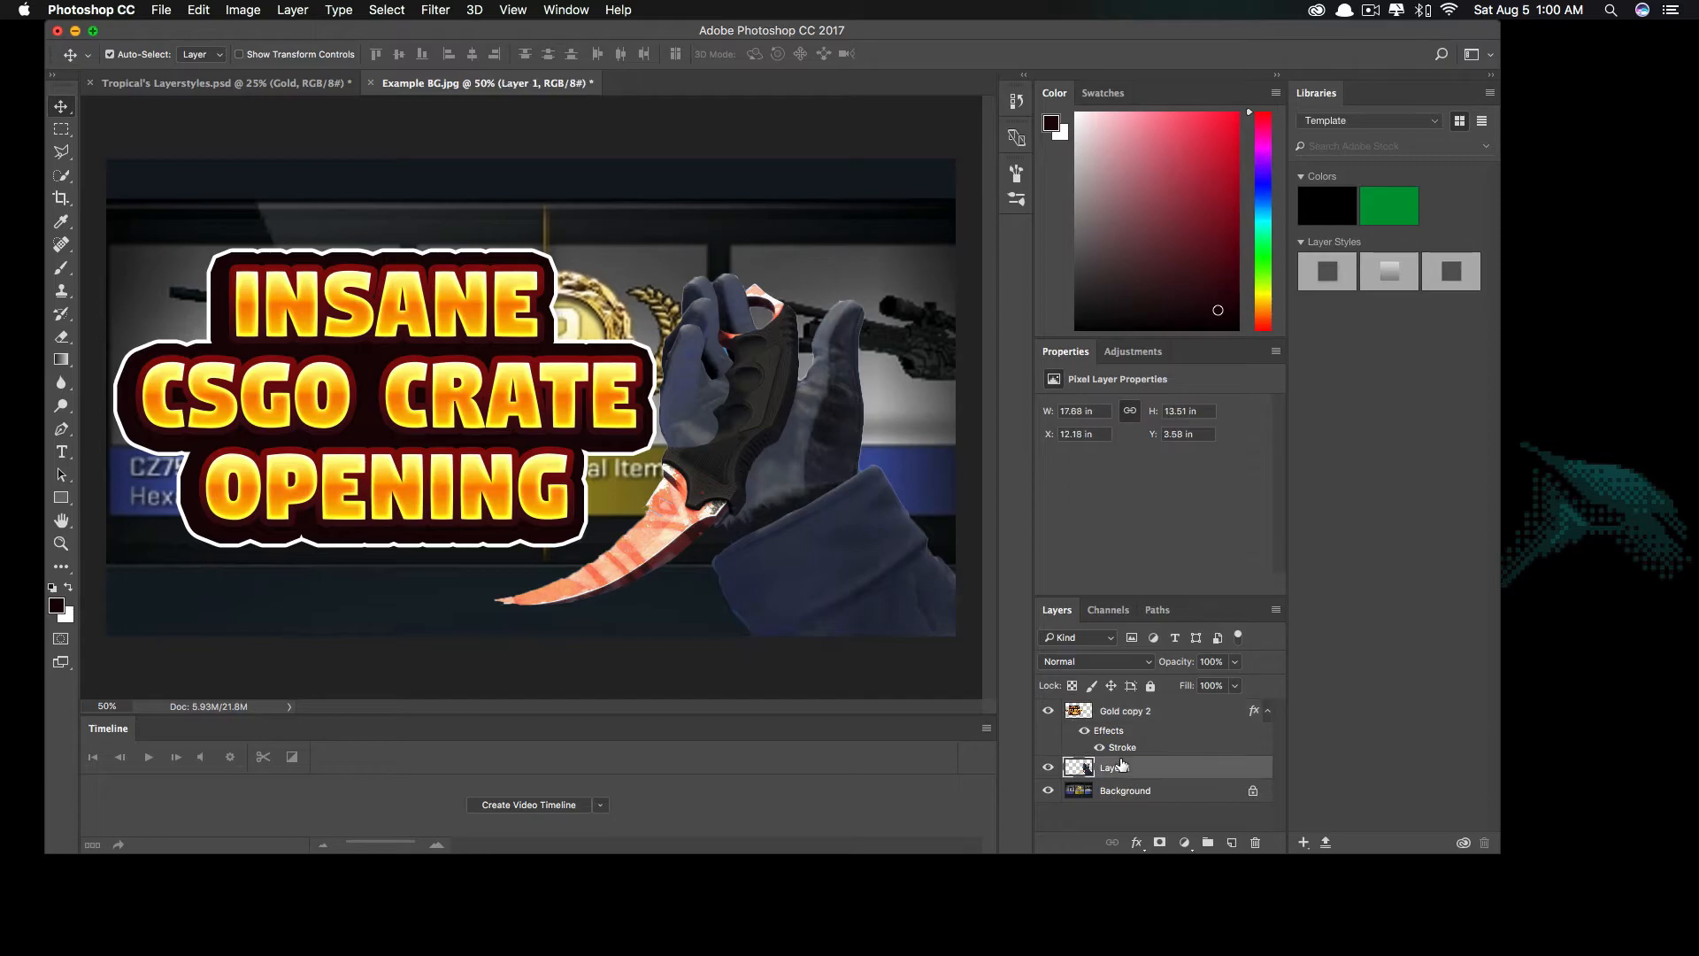
right_click(1129, 776)
click(1167, 228)
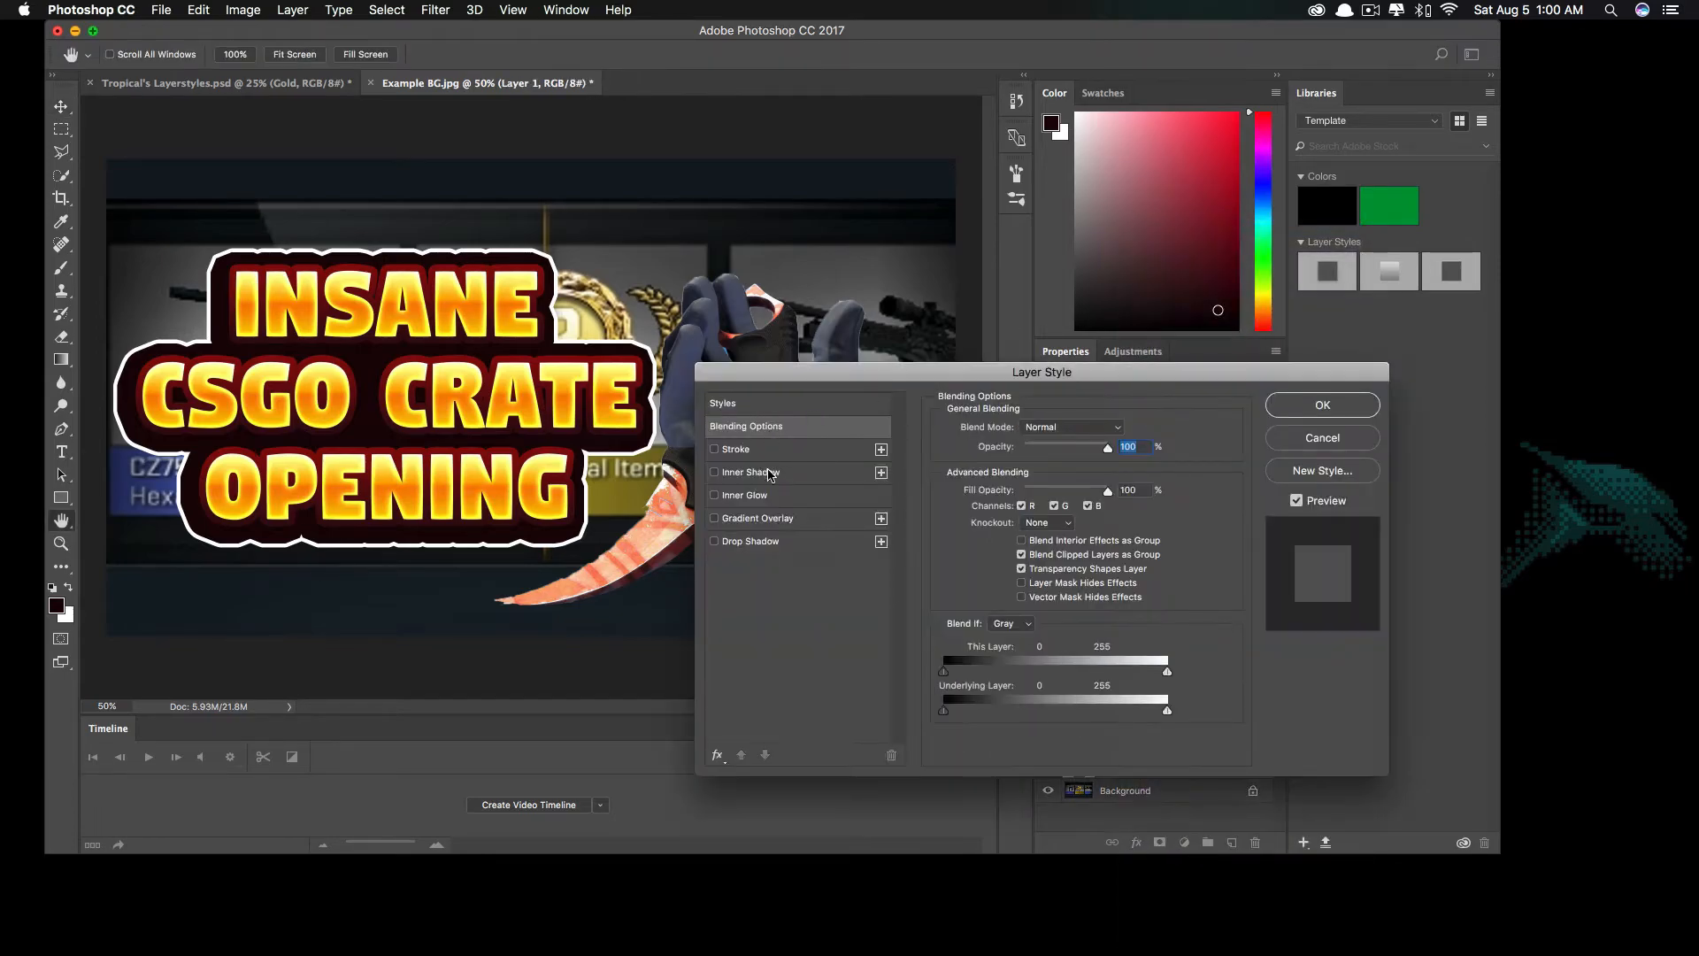
click(731, 450)
drag(795, 376, 847, 515)
drag(1027, 561, 1024, 560)
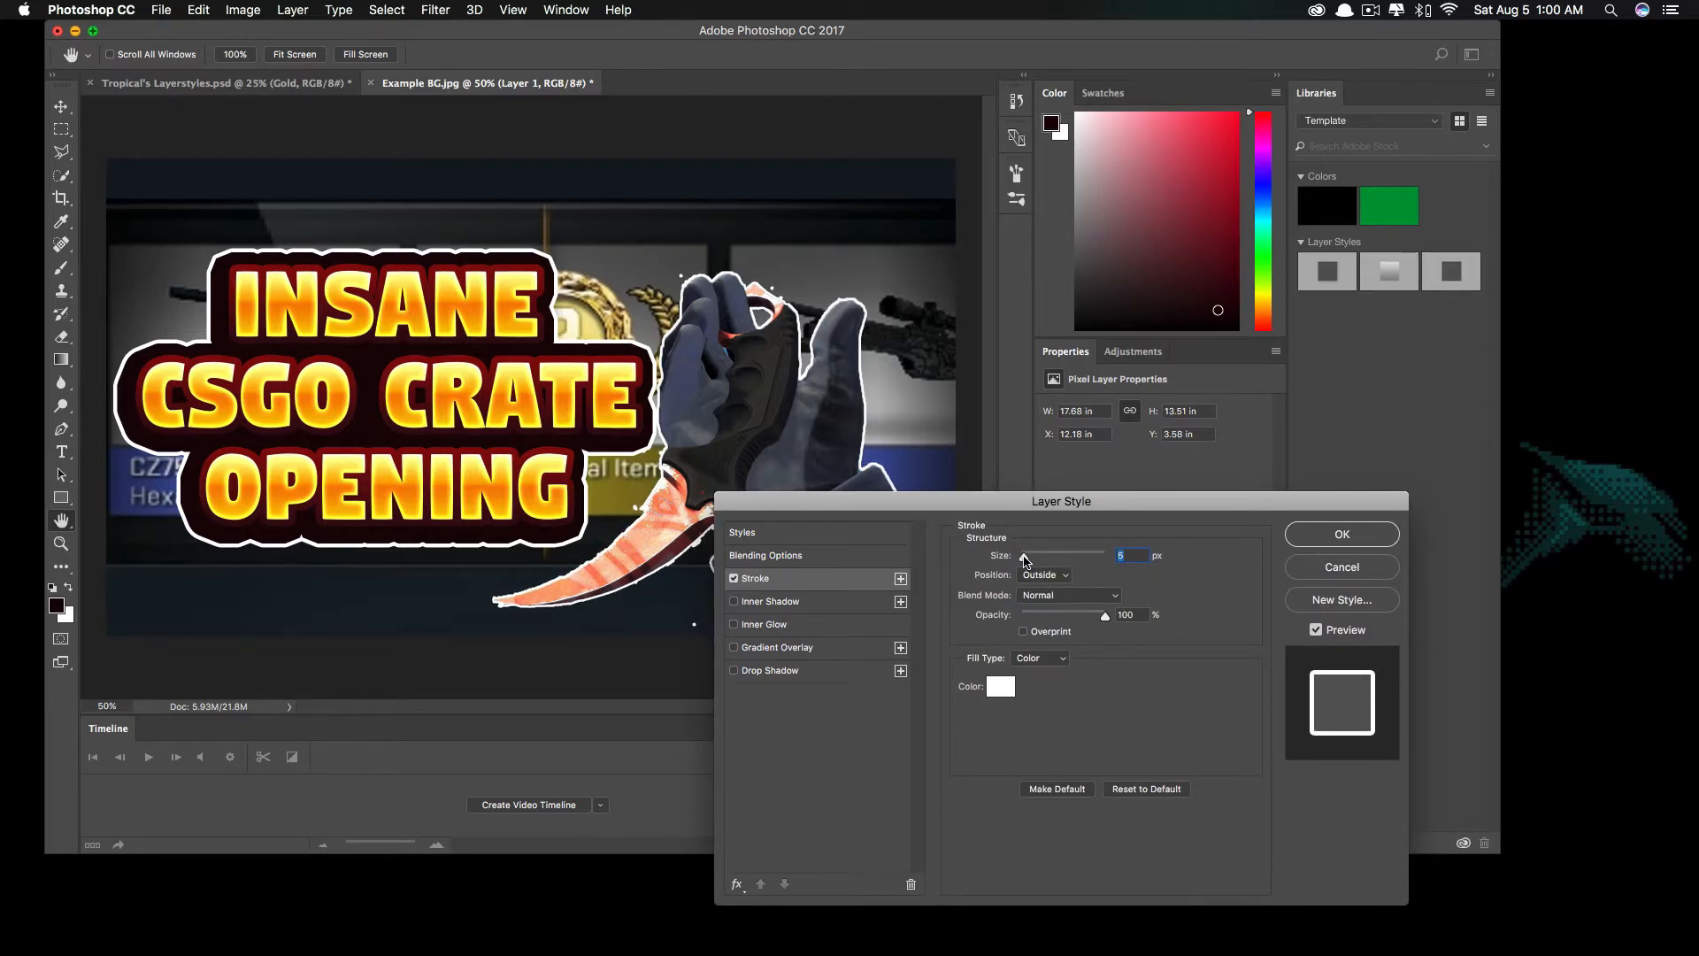
drag(913, 495, 840, 684)
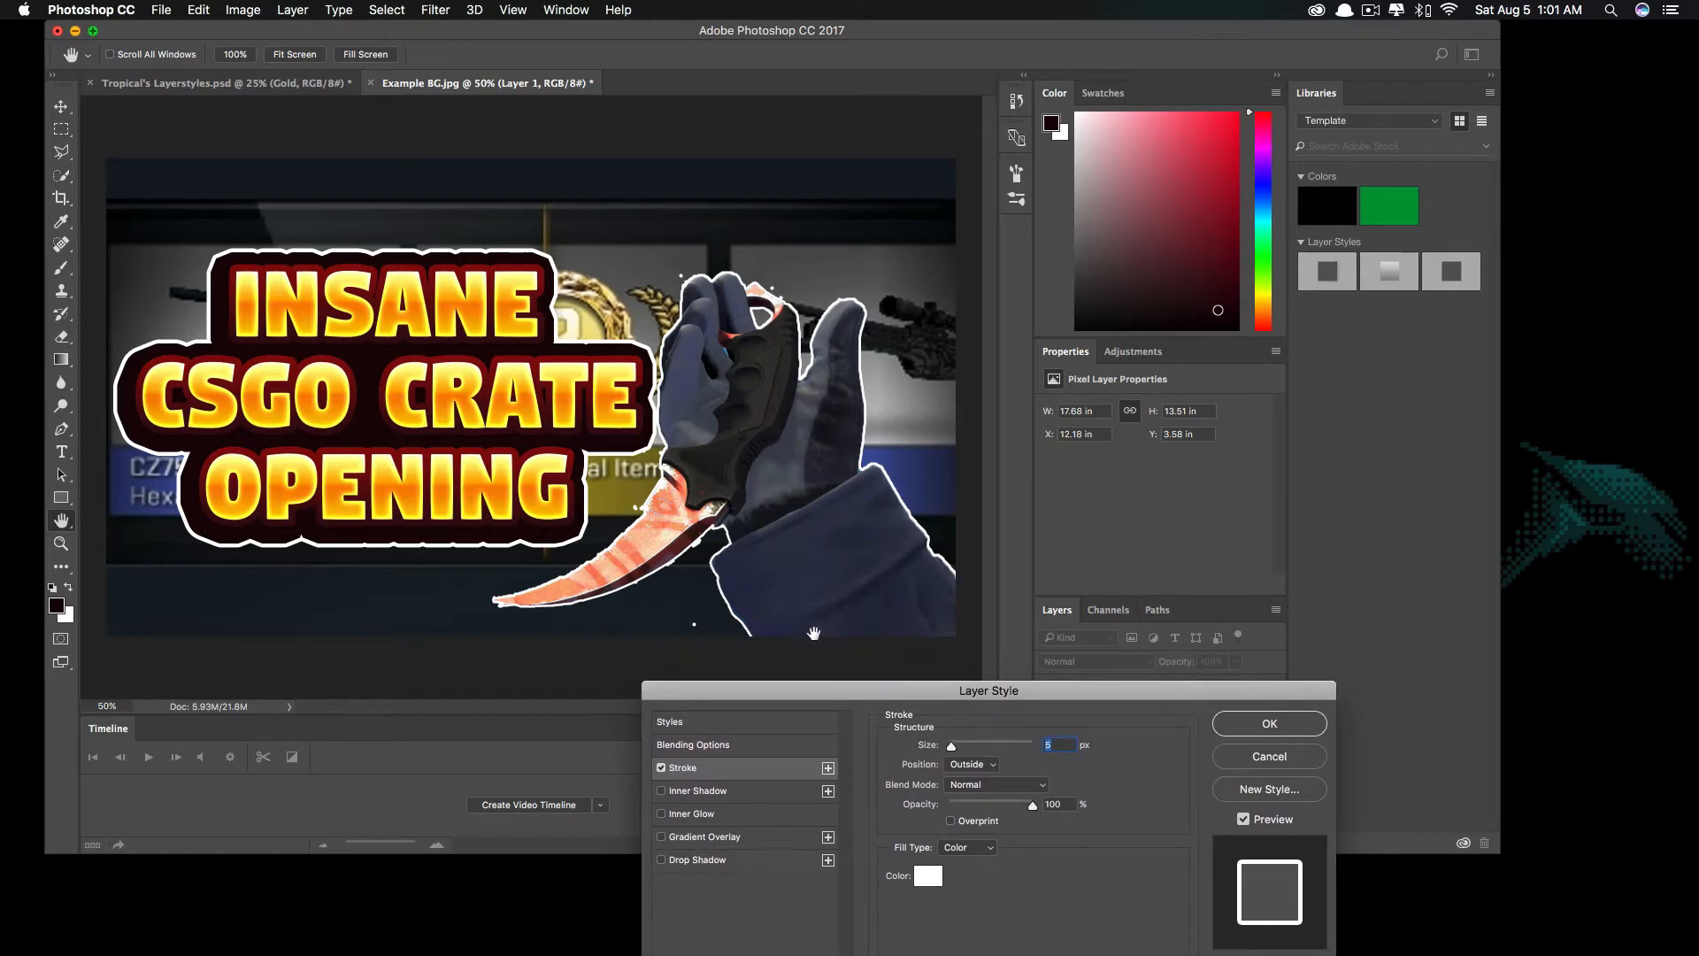
drag(798, 683, 785, 493)
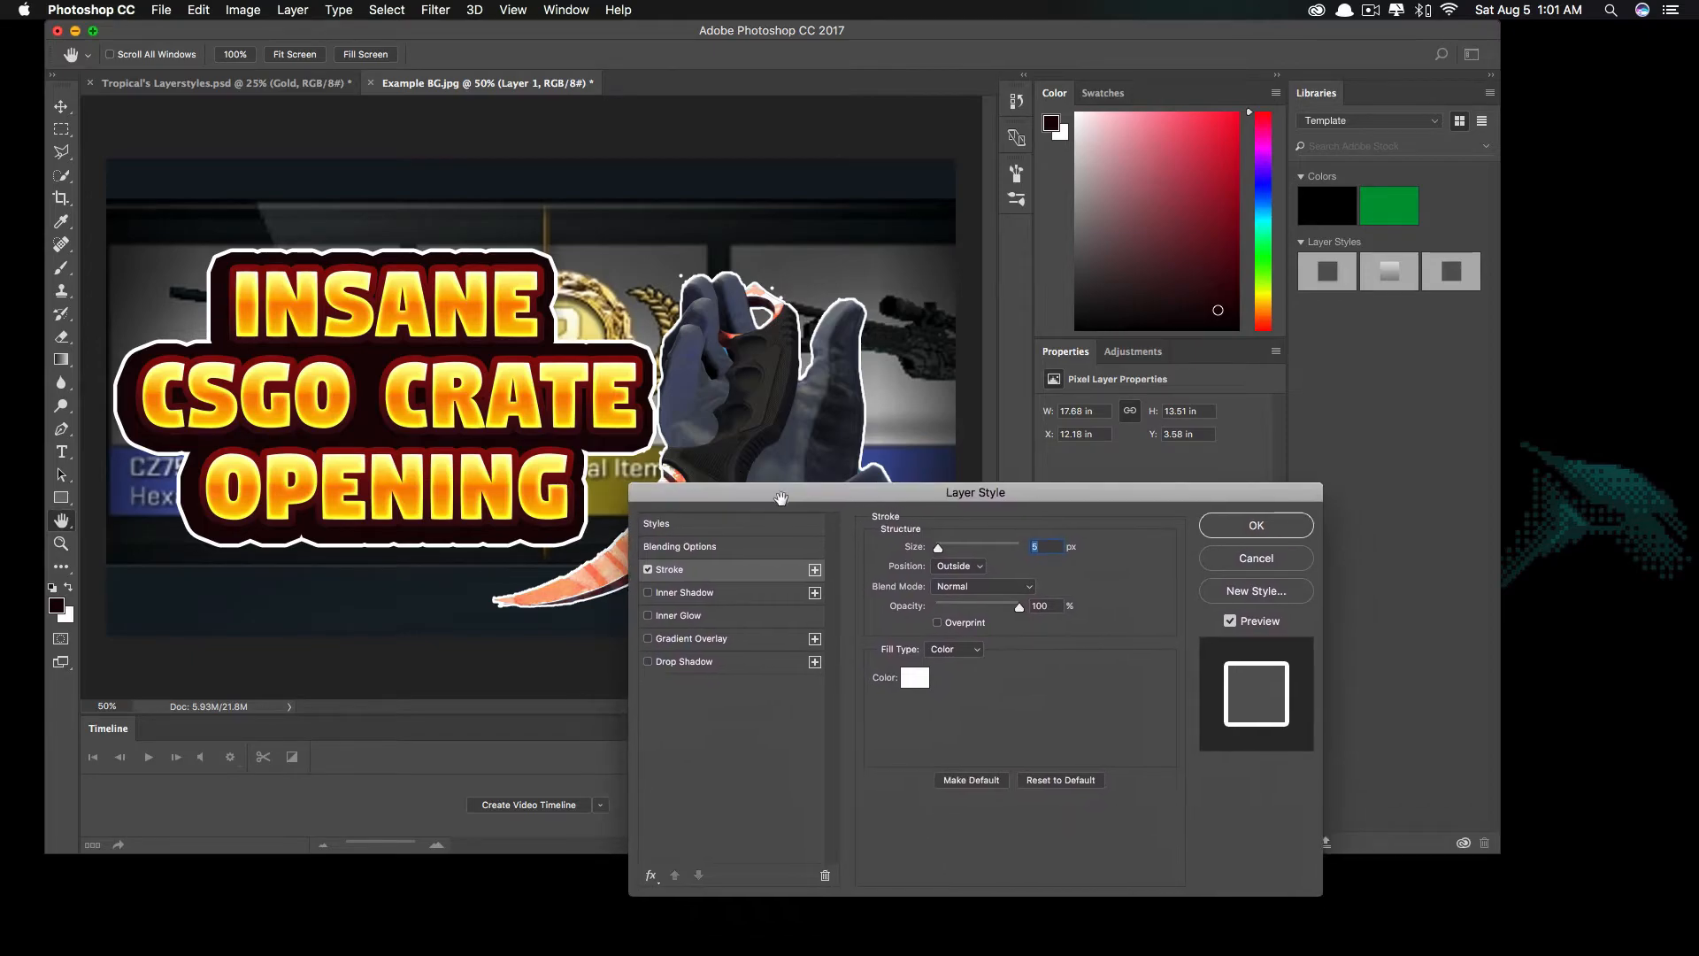
text(4)
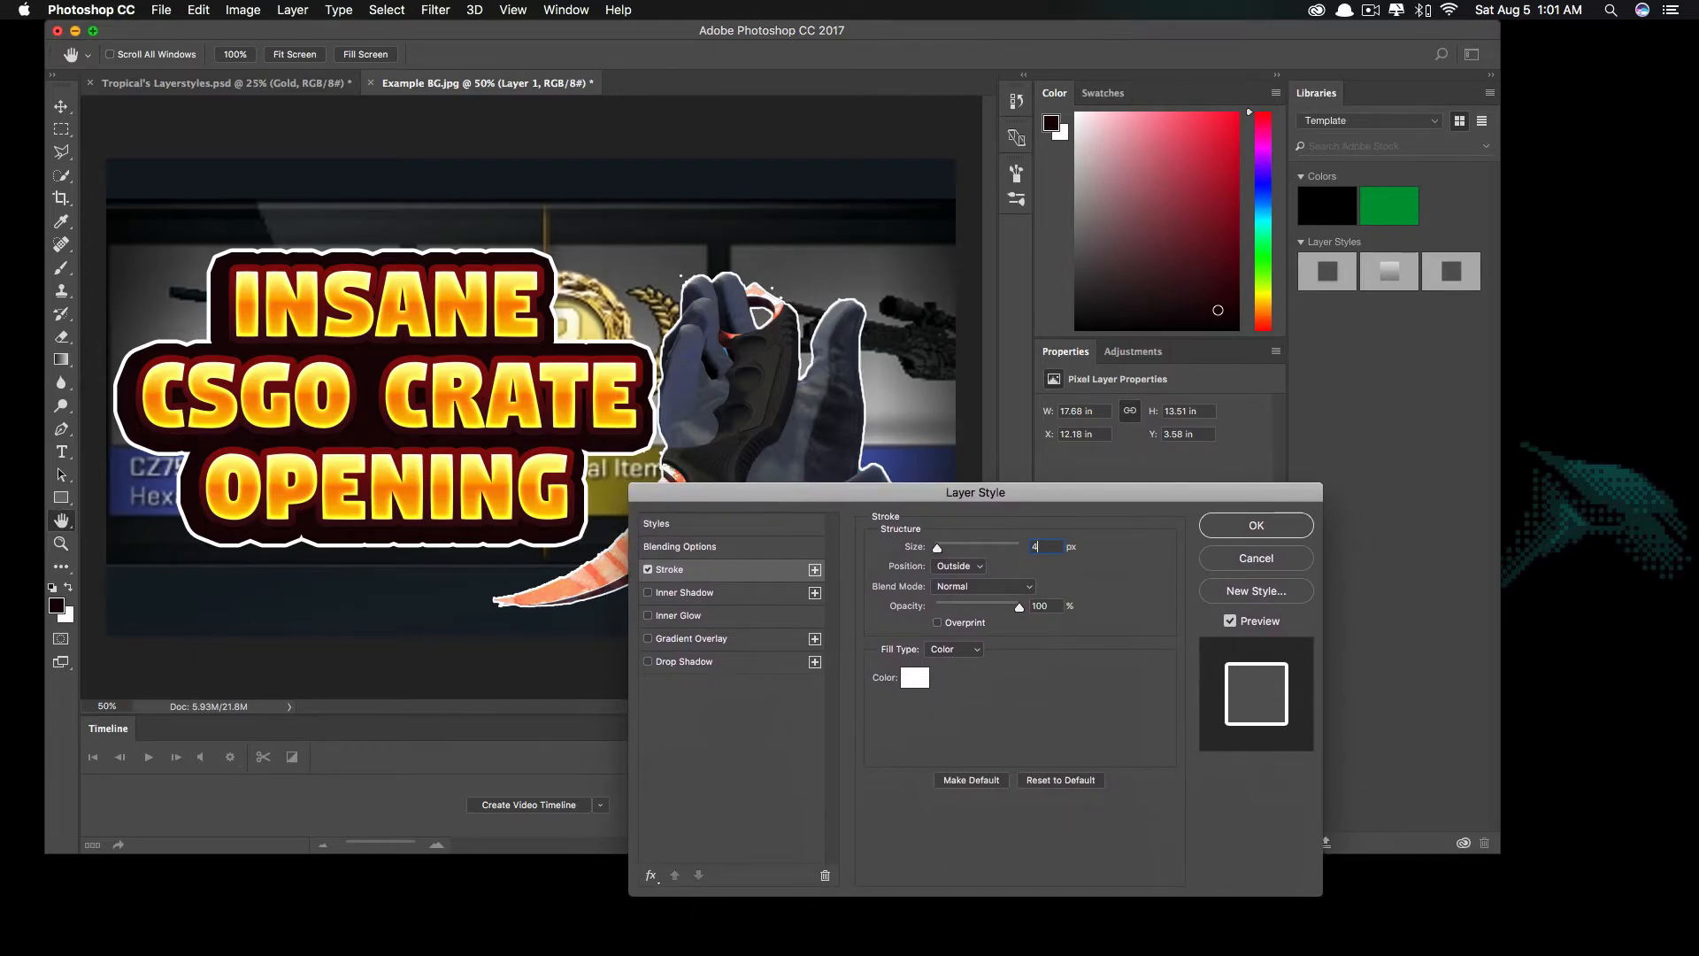
key(Return)
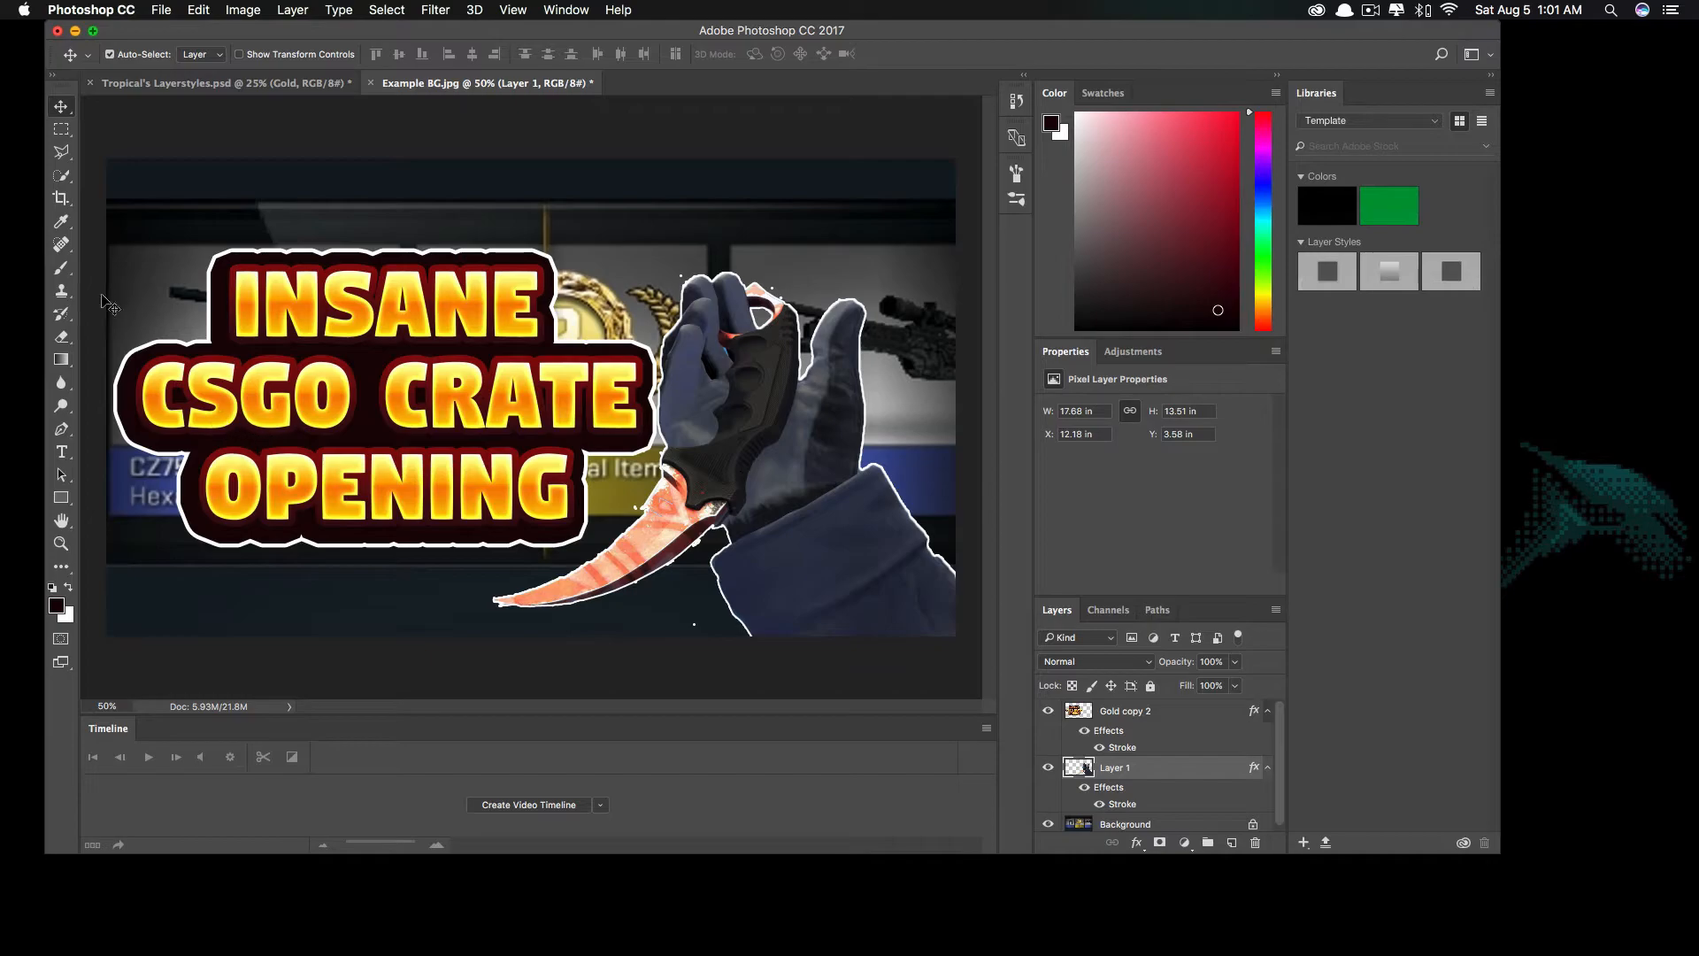
- Erase the stray outlined specks around the gloved hand and knife blade on the knife layer
click(61, 336)
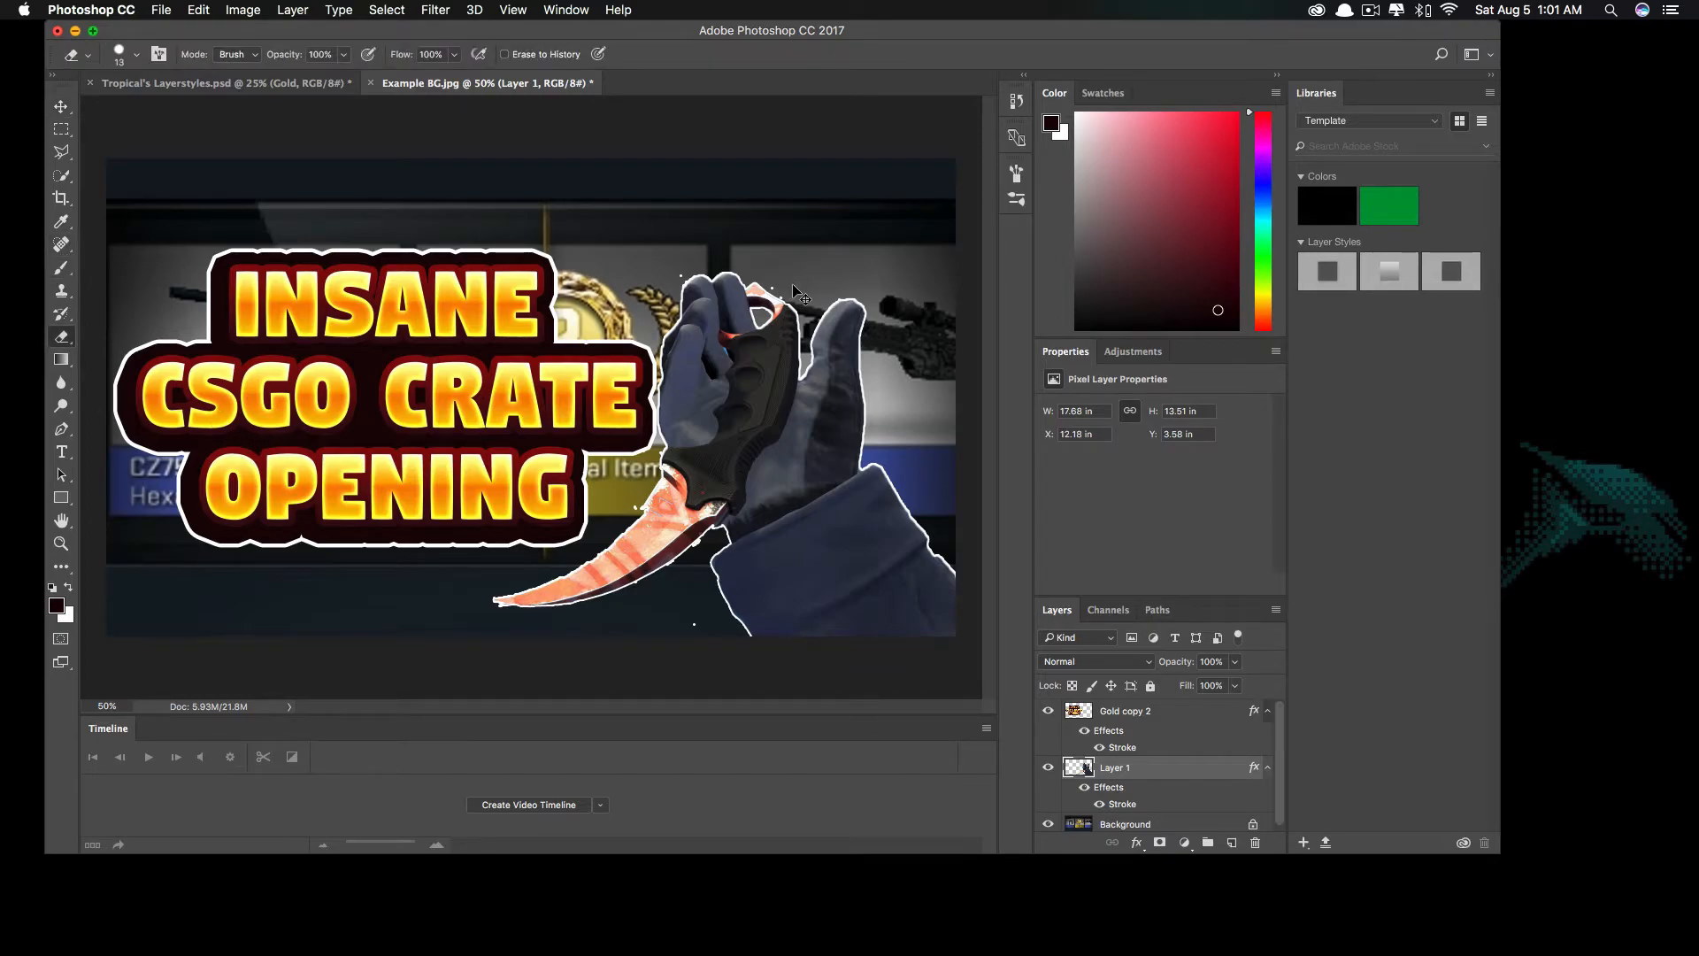
key(super+equal)
key(super+equal)
key(super+equal)
scroll(530, 399, up, 5)
scroll(636, 443, right, 6)
scroll(602, 460, down, 8)
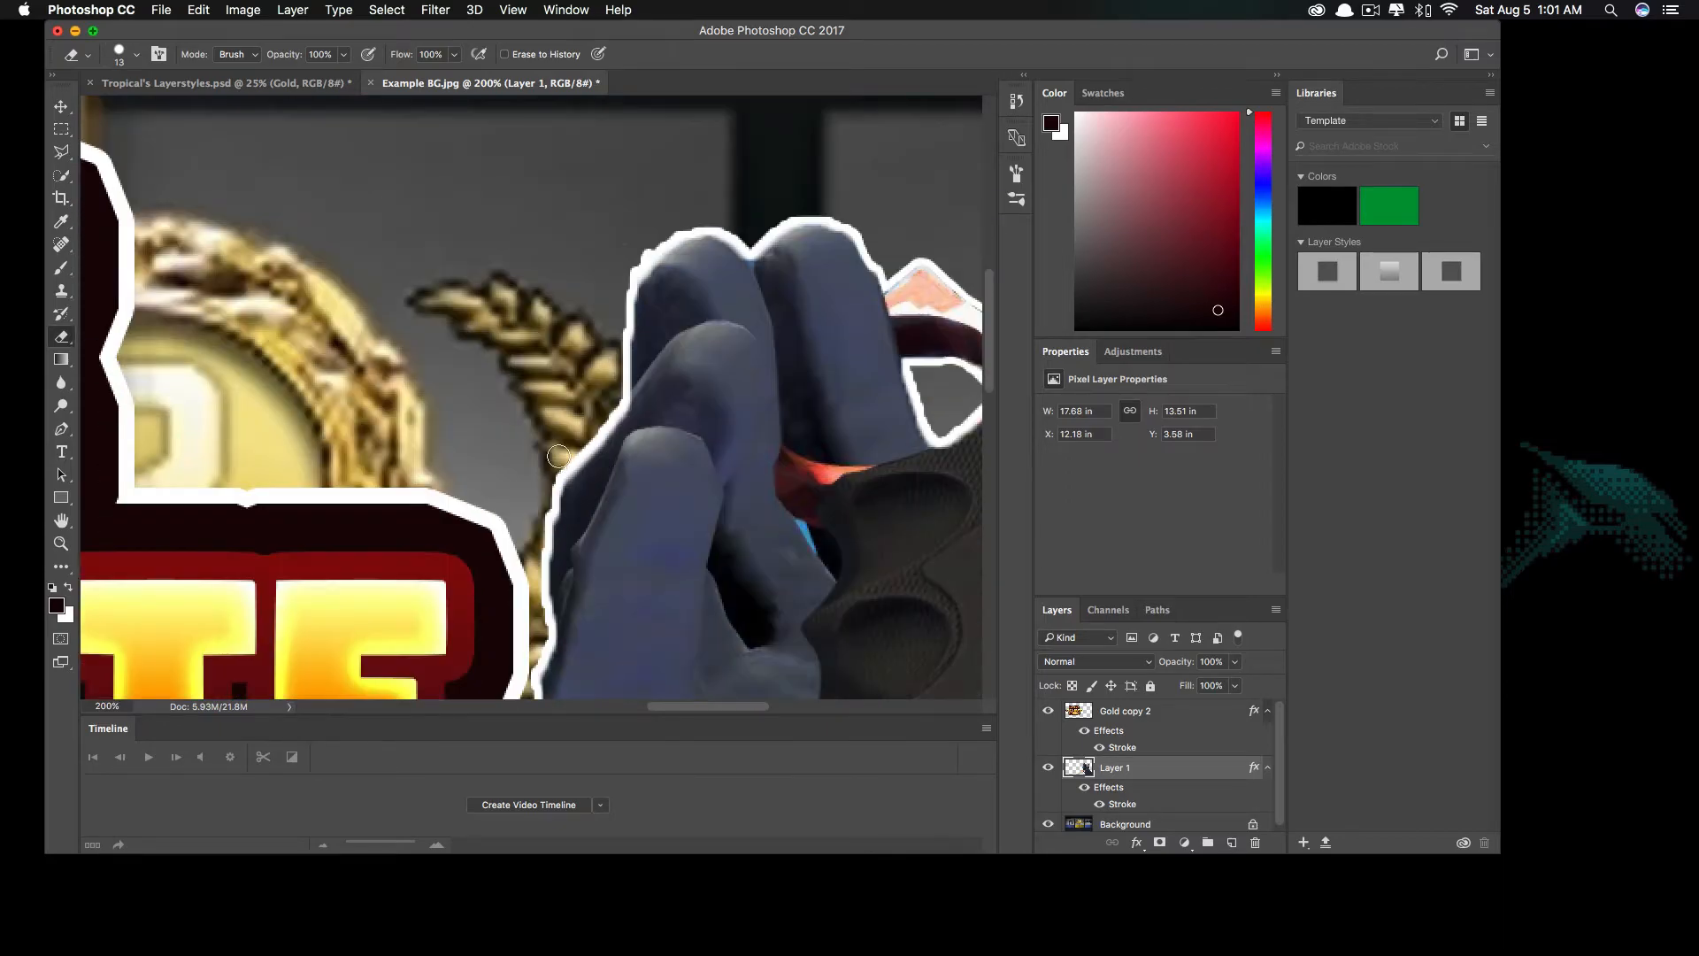
scroll(620, 531, up, 10)
scroll(699, 690, right, 6)
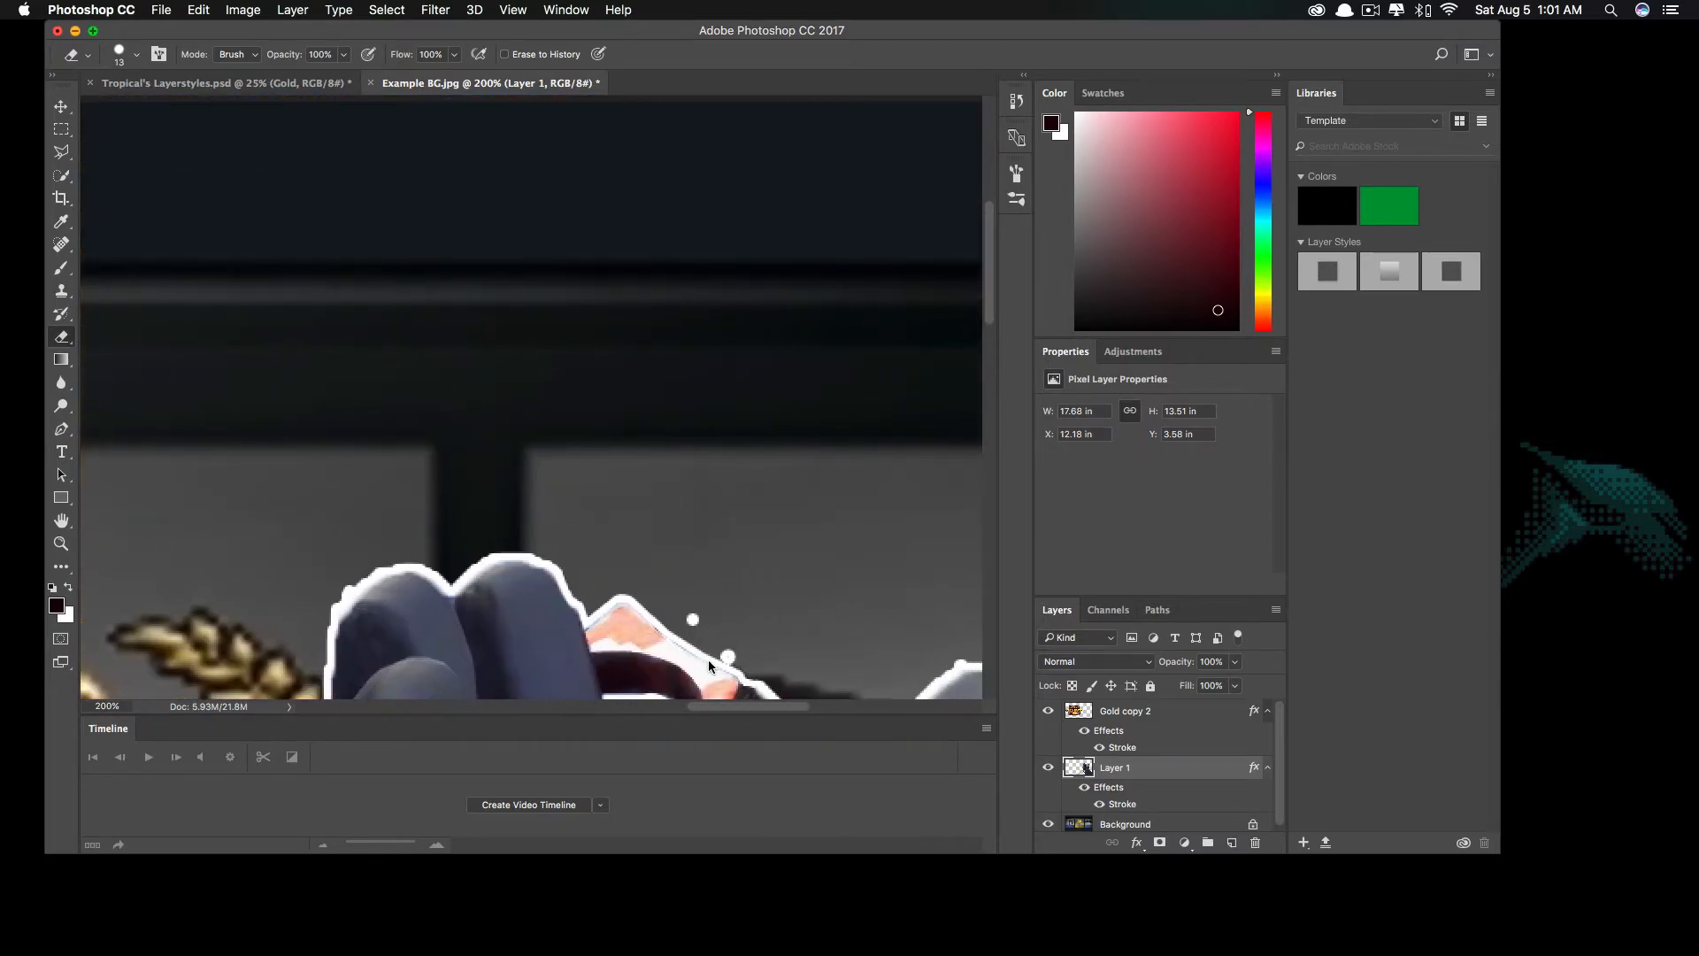
scroll(744, 624, down, 5)
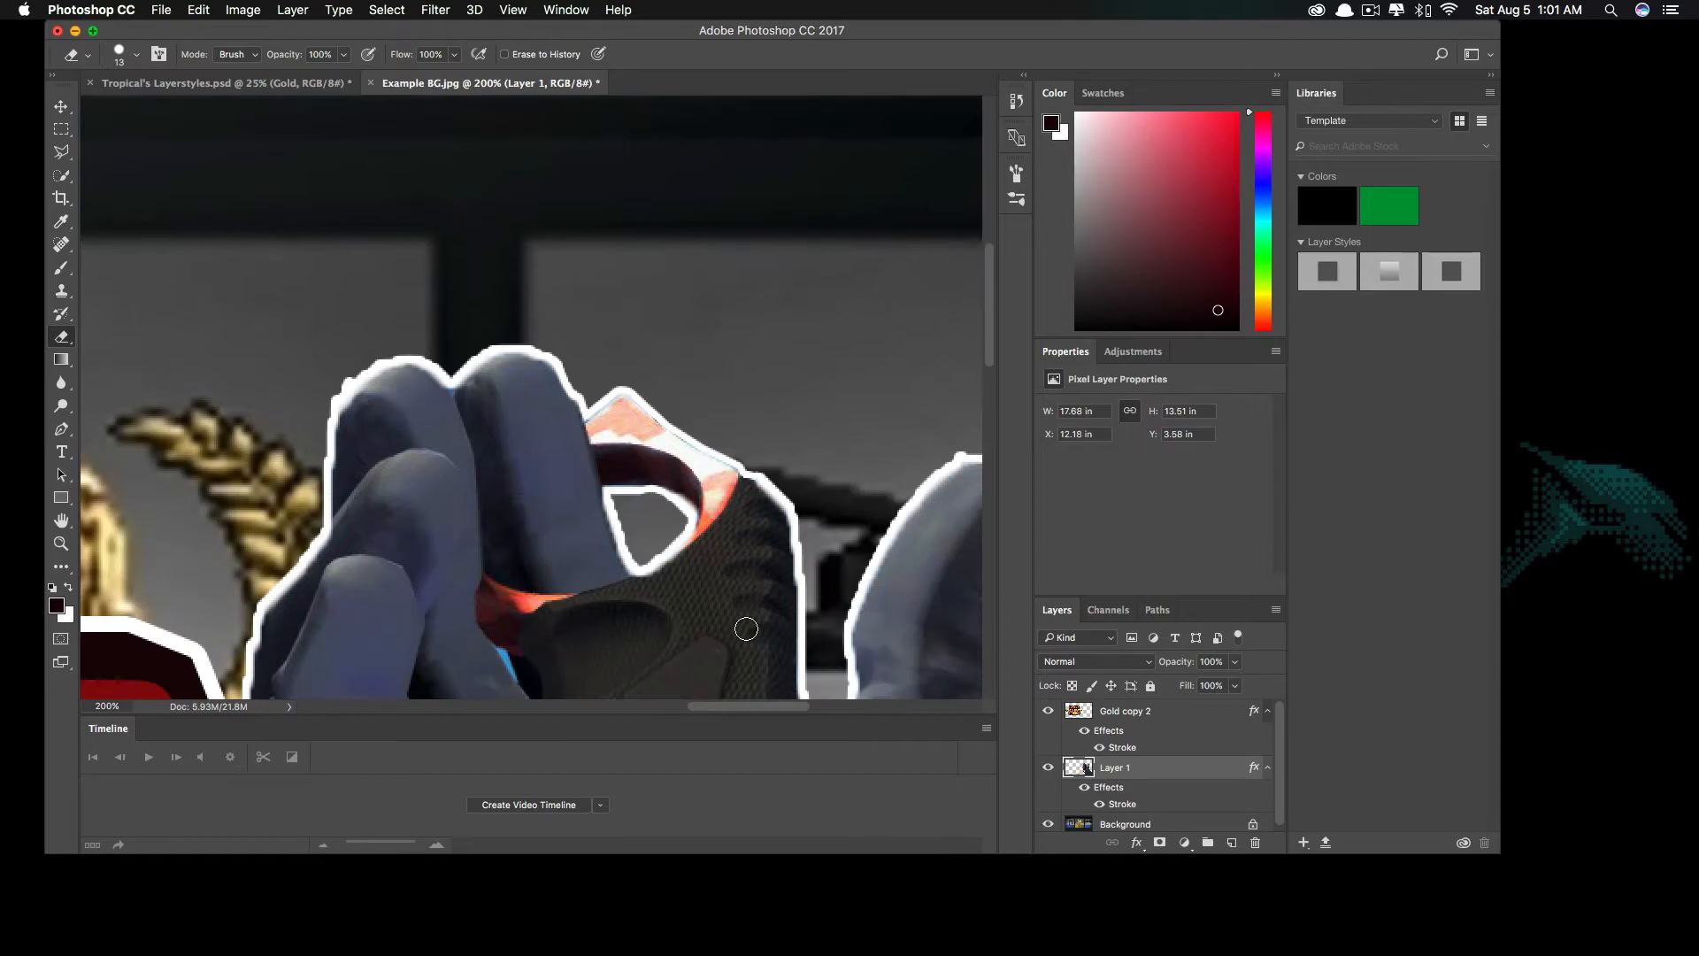
scroll(747, 630, left, 3)
key(super+minus)
key(super+minus)
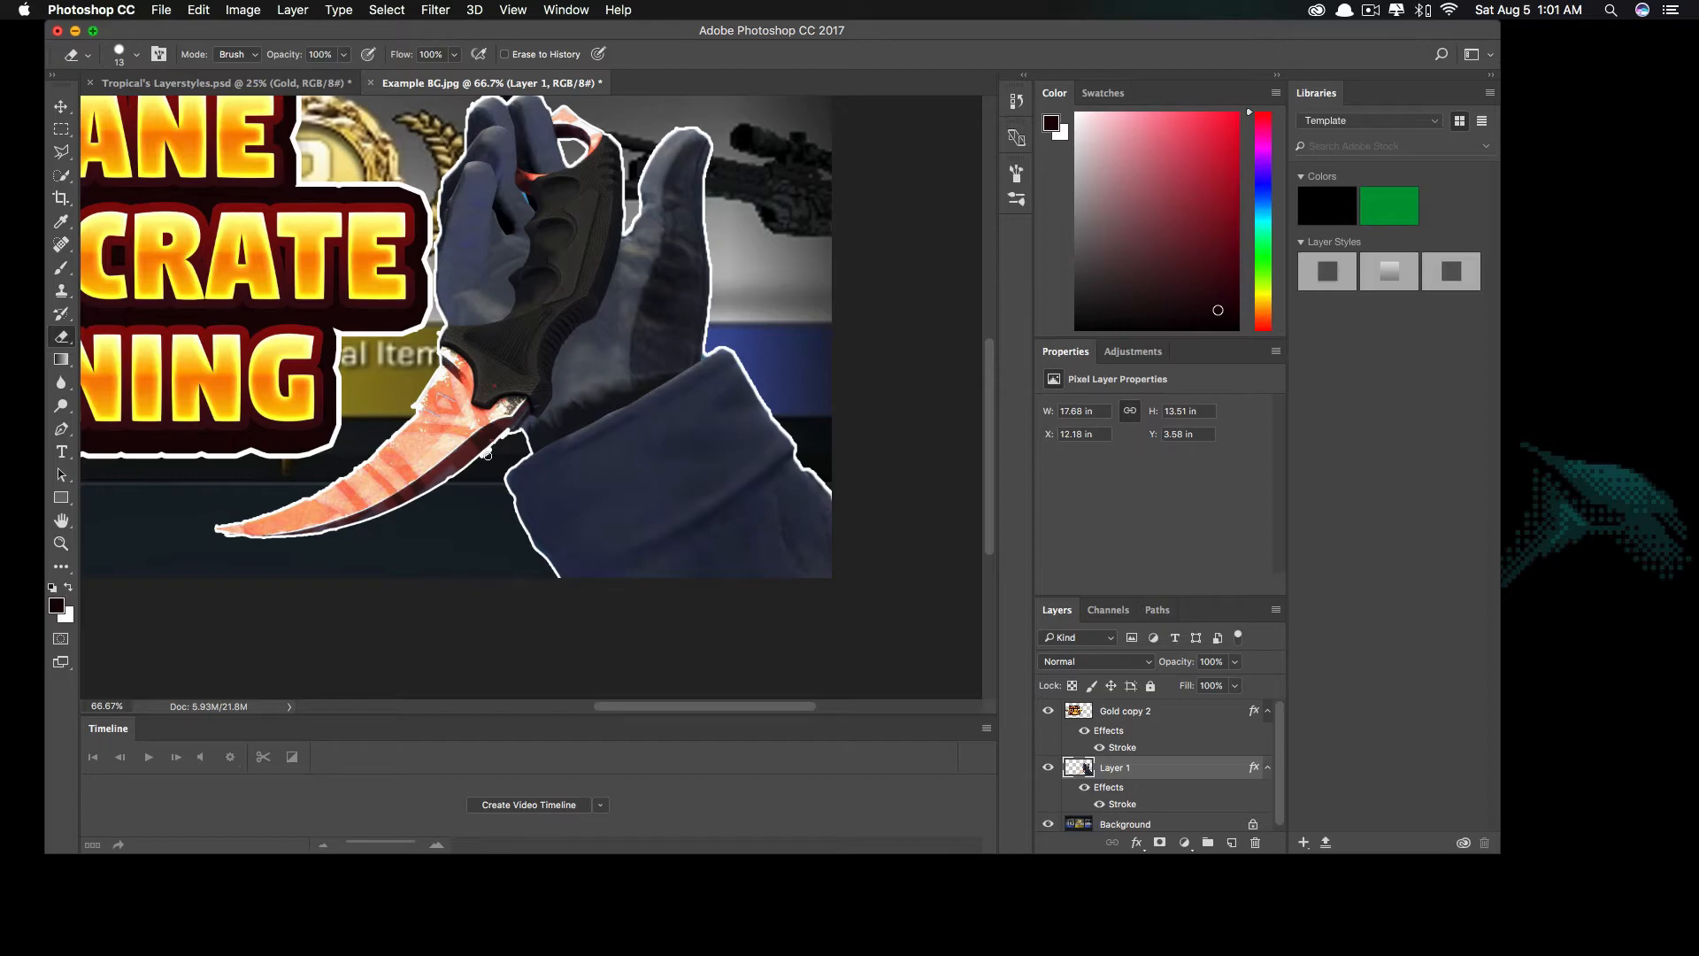
scroll(508, 436, up, 3)
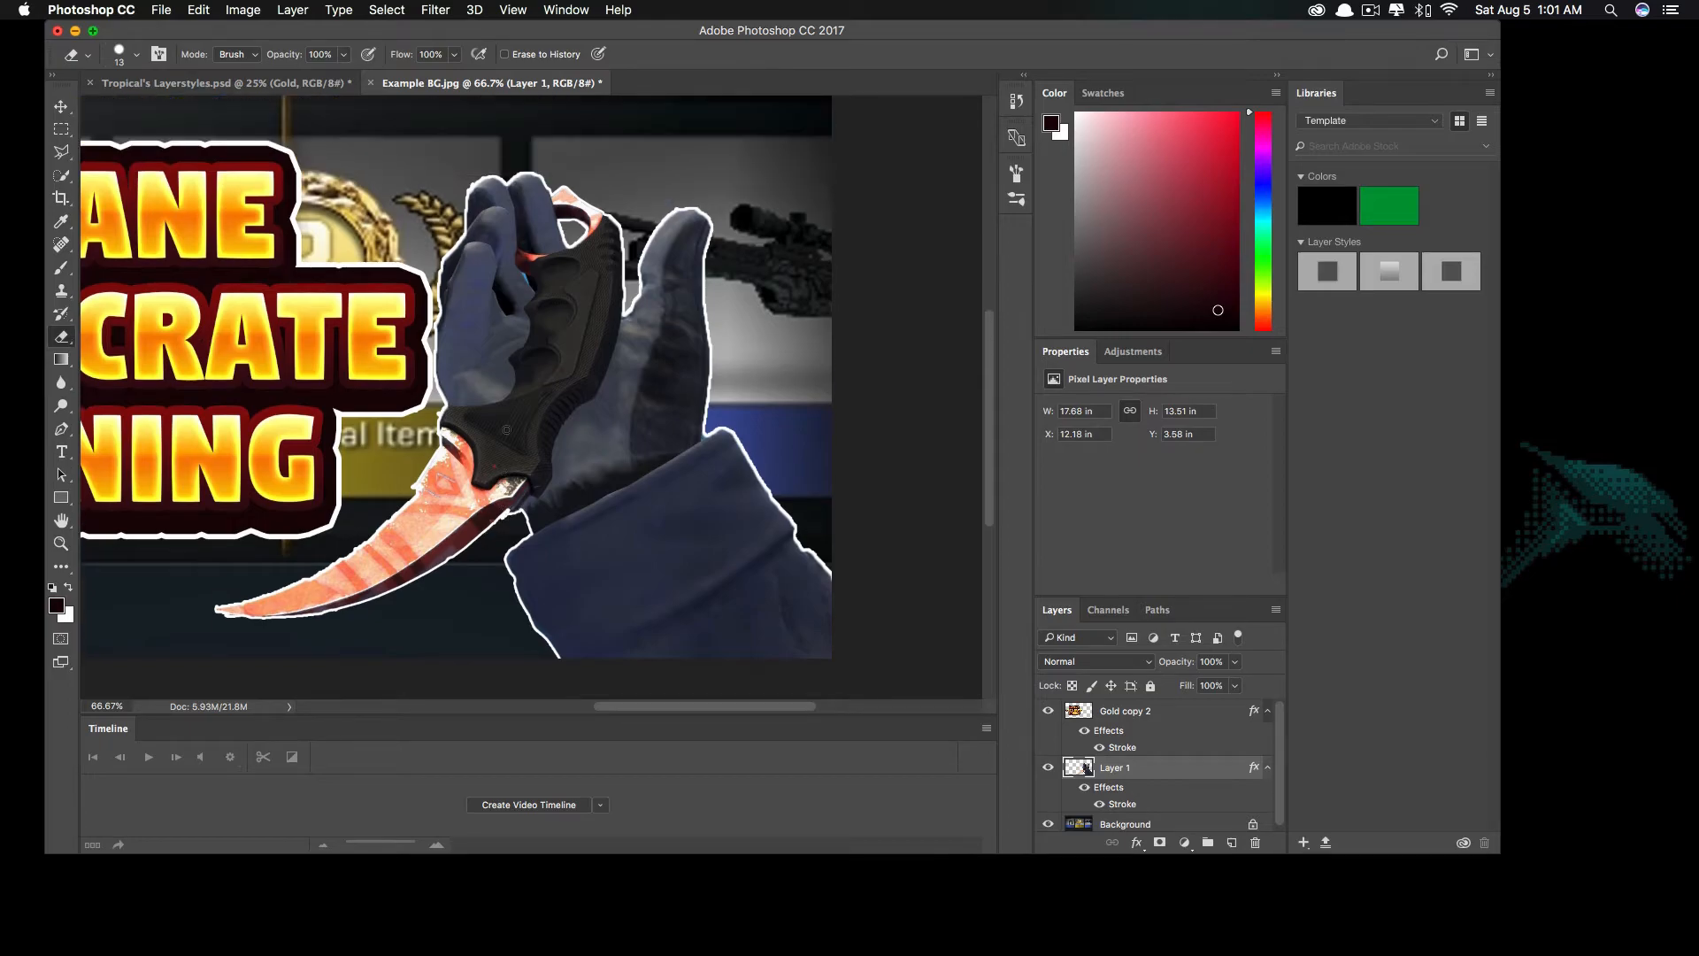
key(super+minus)
key(super+minus)
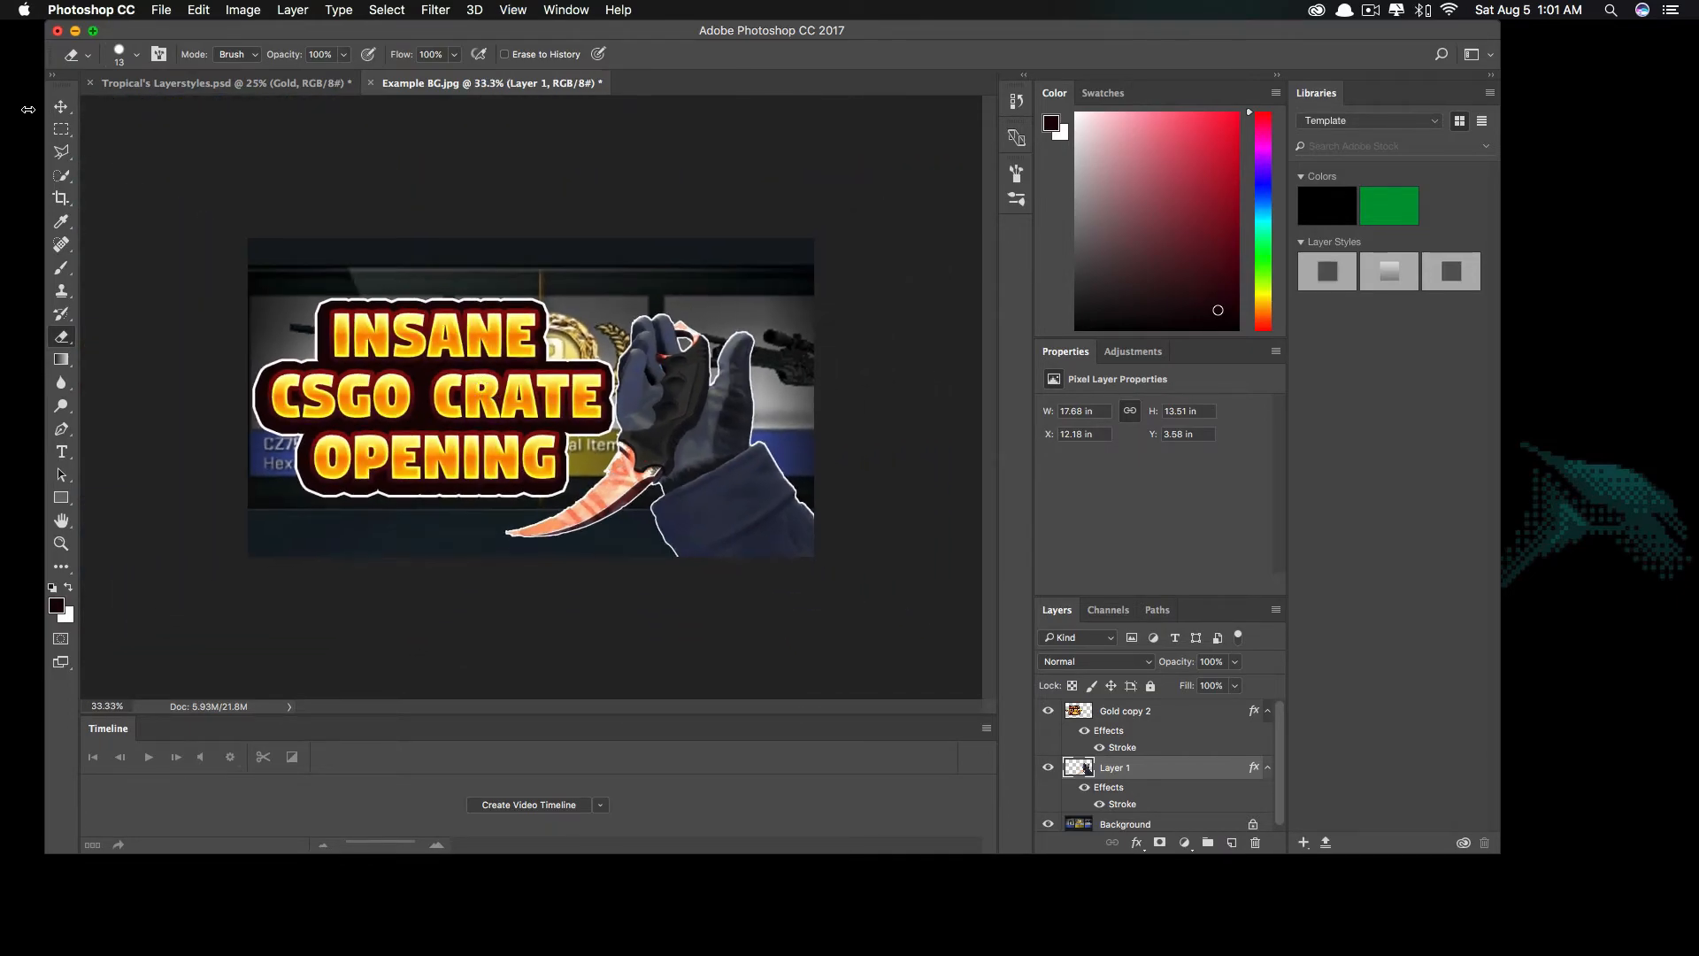
- Nudge the knife hand layer right to about X 12.39 in, away from the text
click(62, 107)
key(Right)
key(Right)
key(Right)
key(Right)
key(Right)
key(Right)
key(Right)
key(Right)
key(Right)
key(Right)
key(Right)
key(Right)
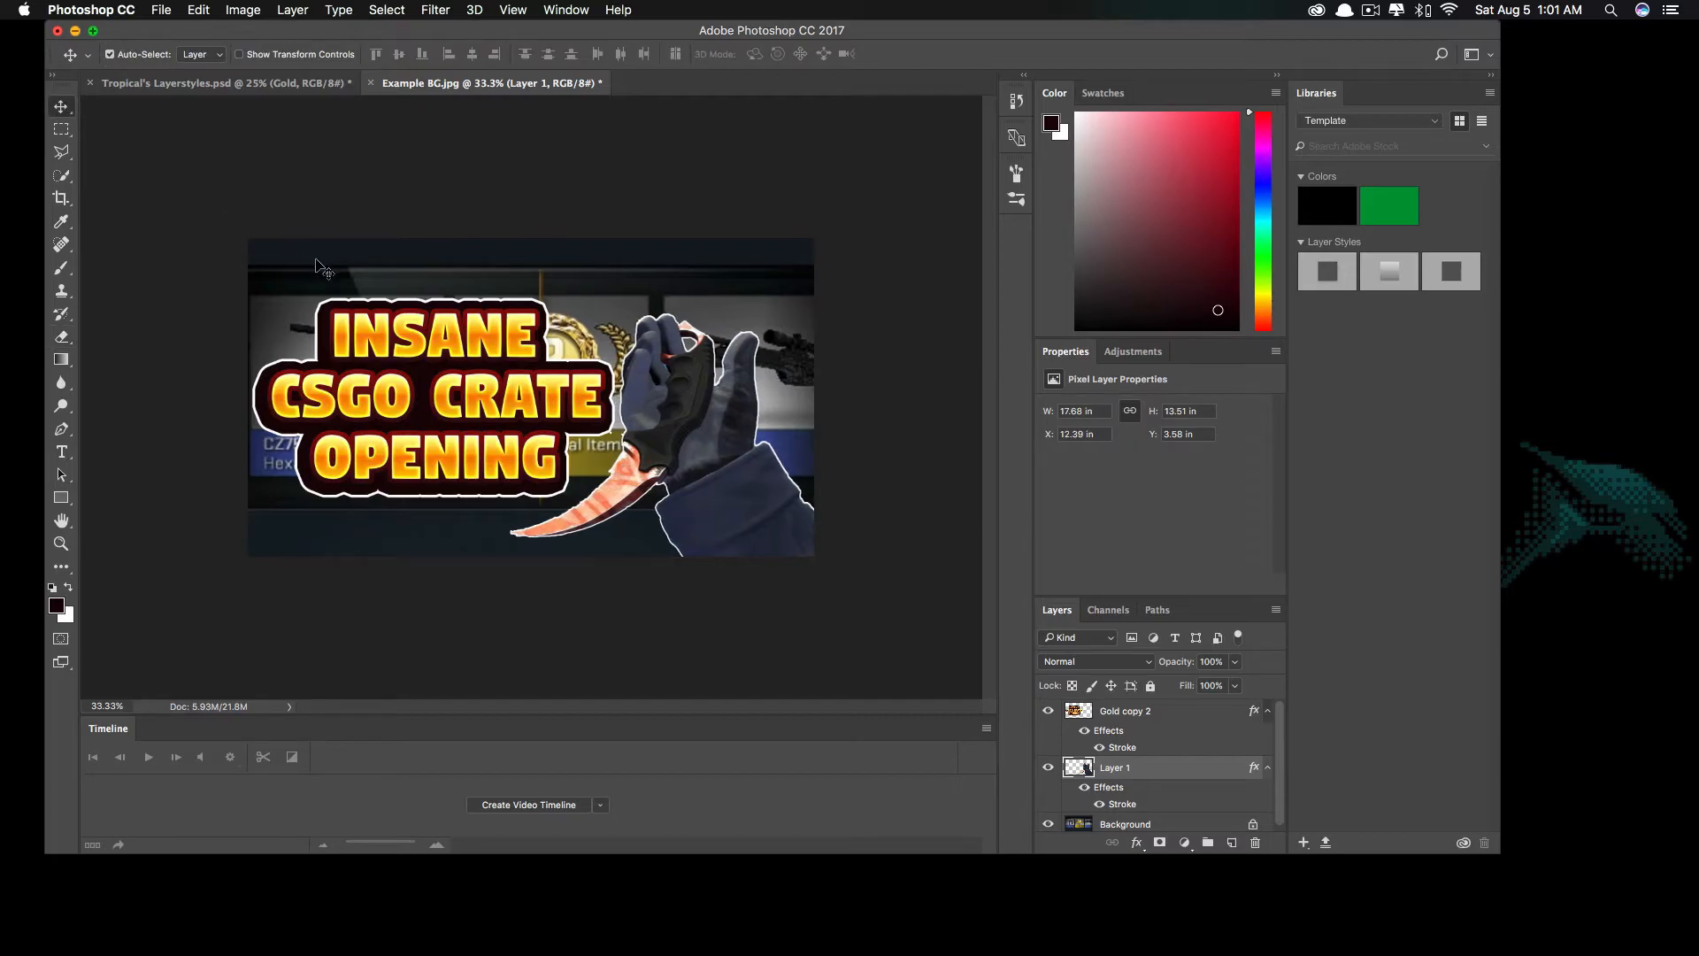
click(61, 336)
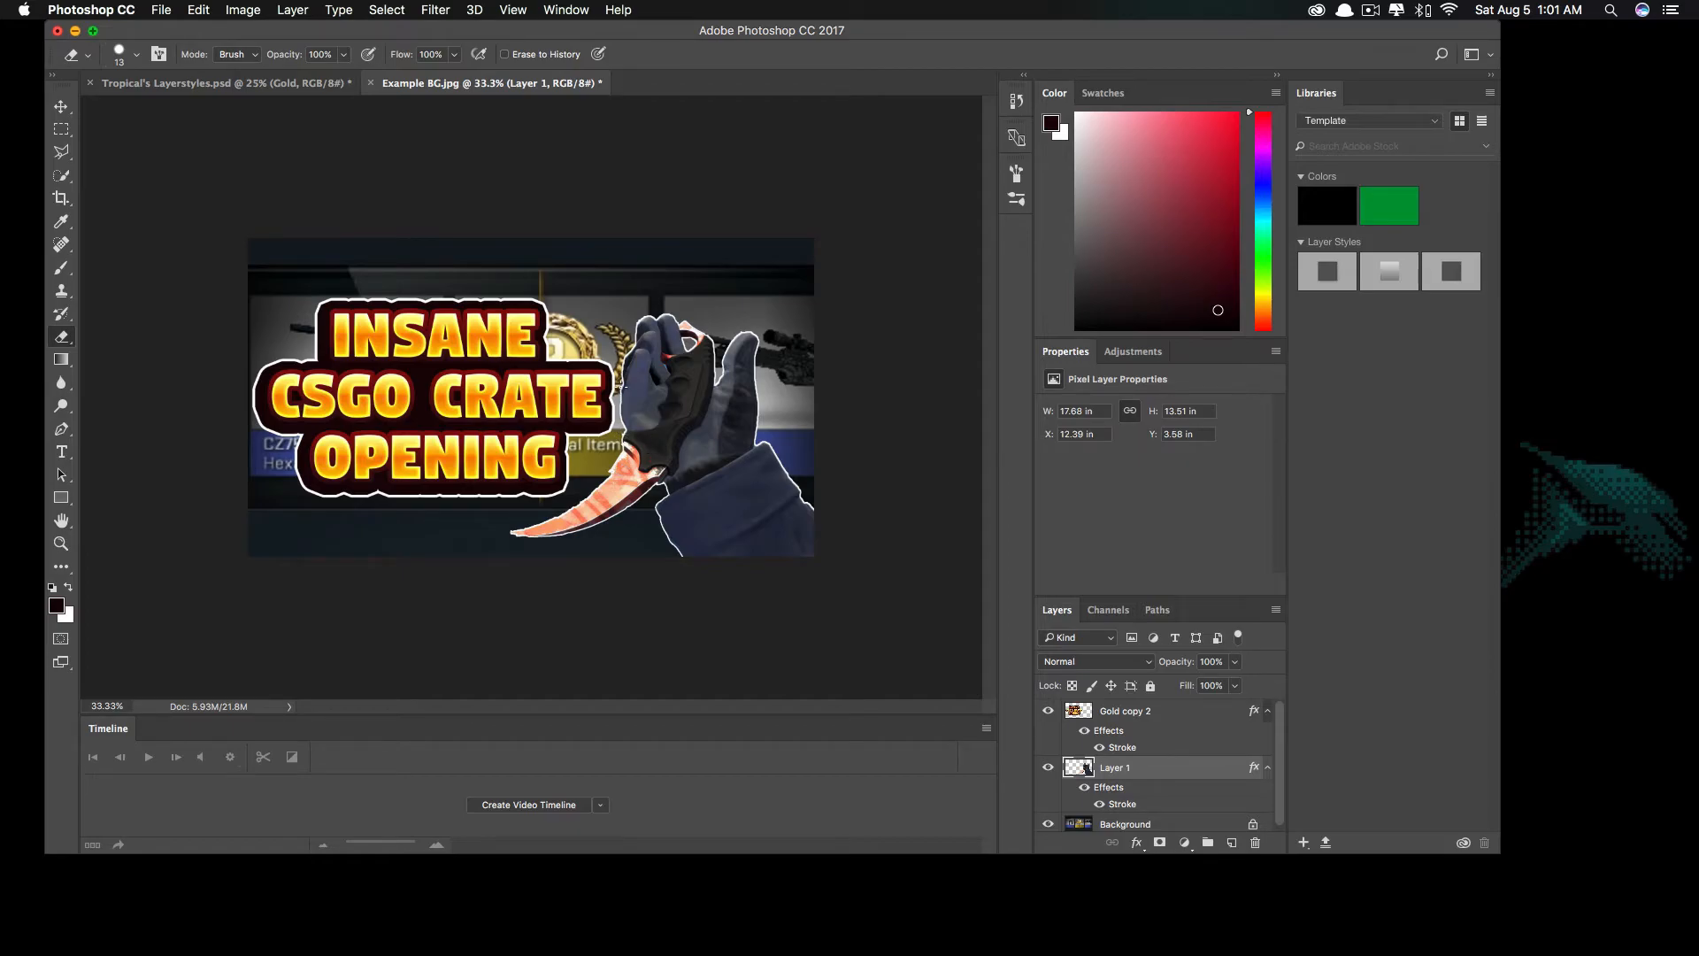
- Unlock the Background layer so it becomes an editable layer
scroll(1143, 787, down, 1)
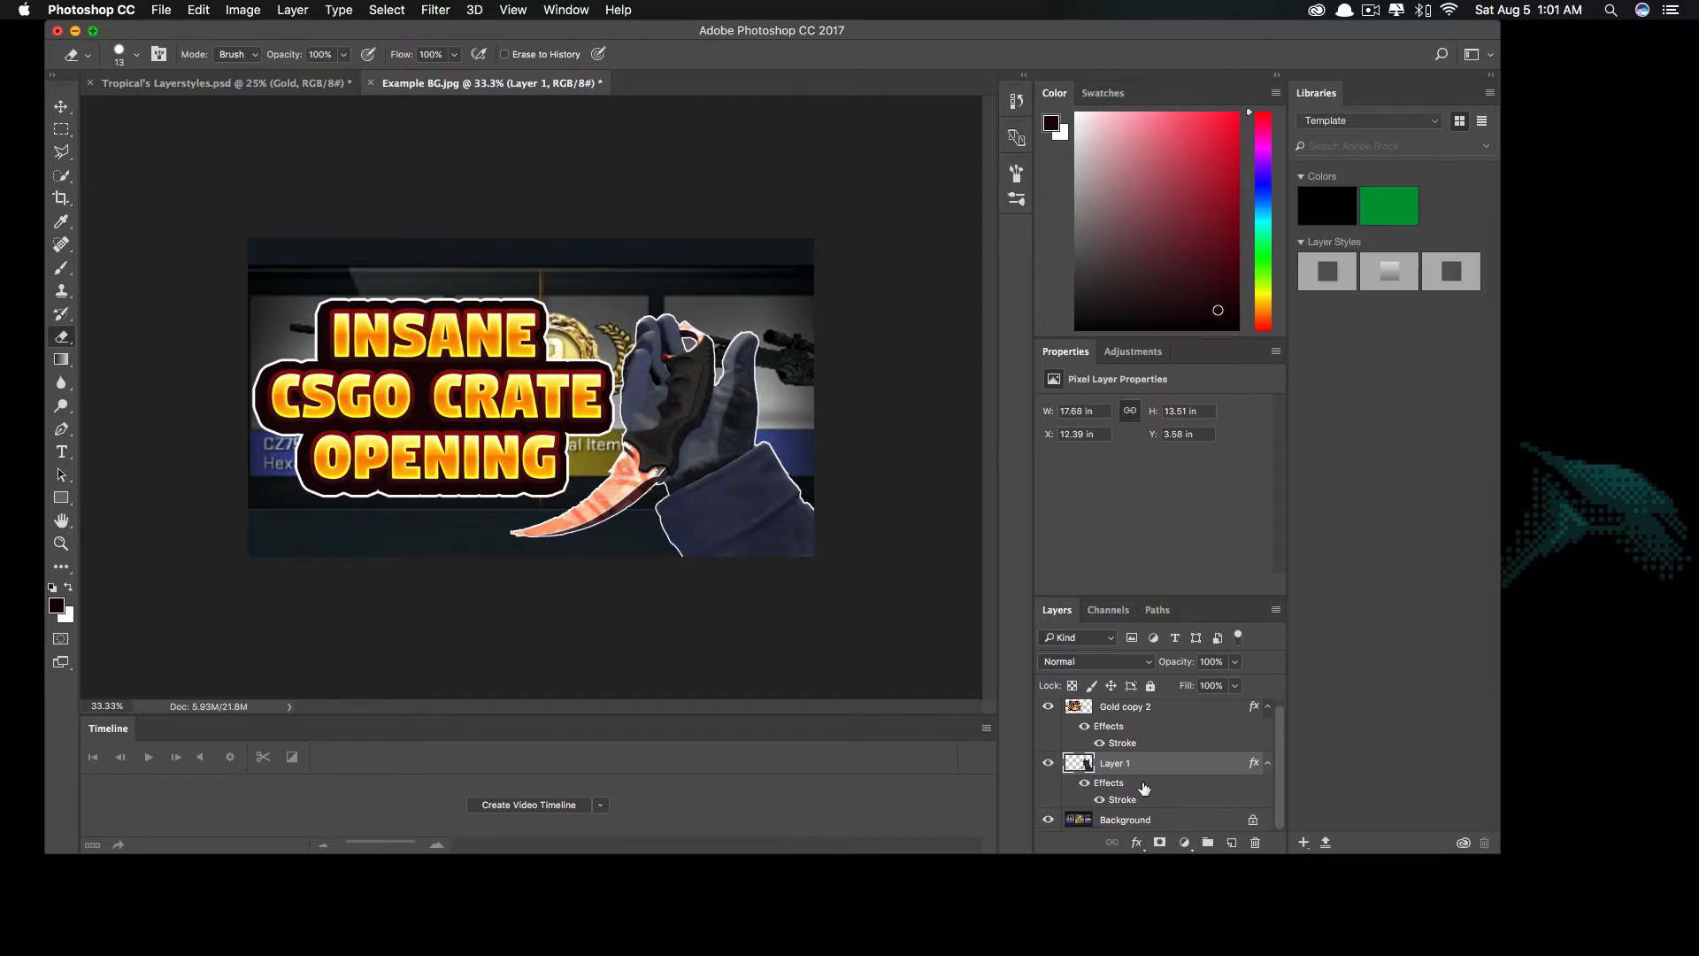
click(1257, 820)
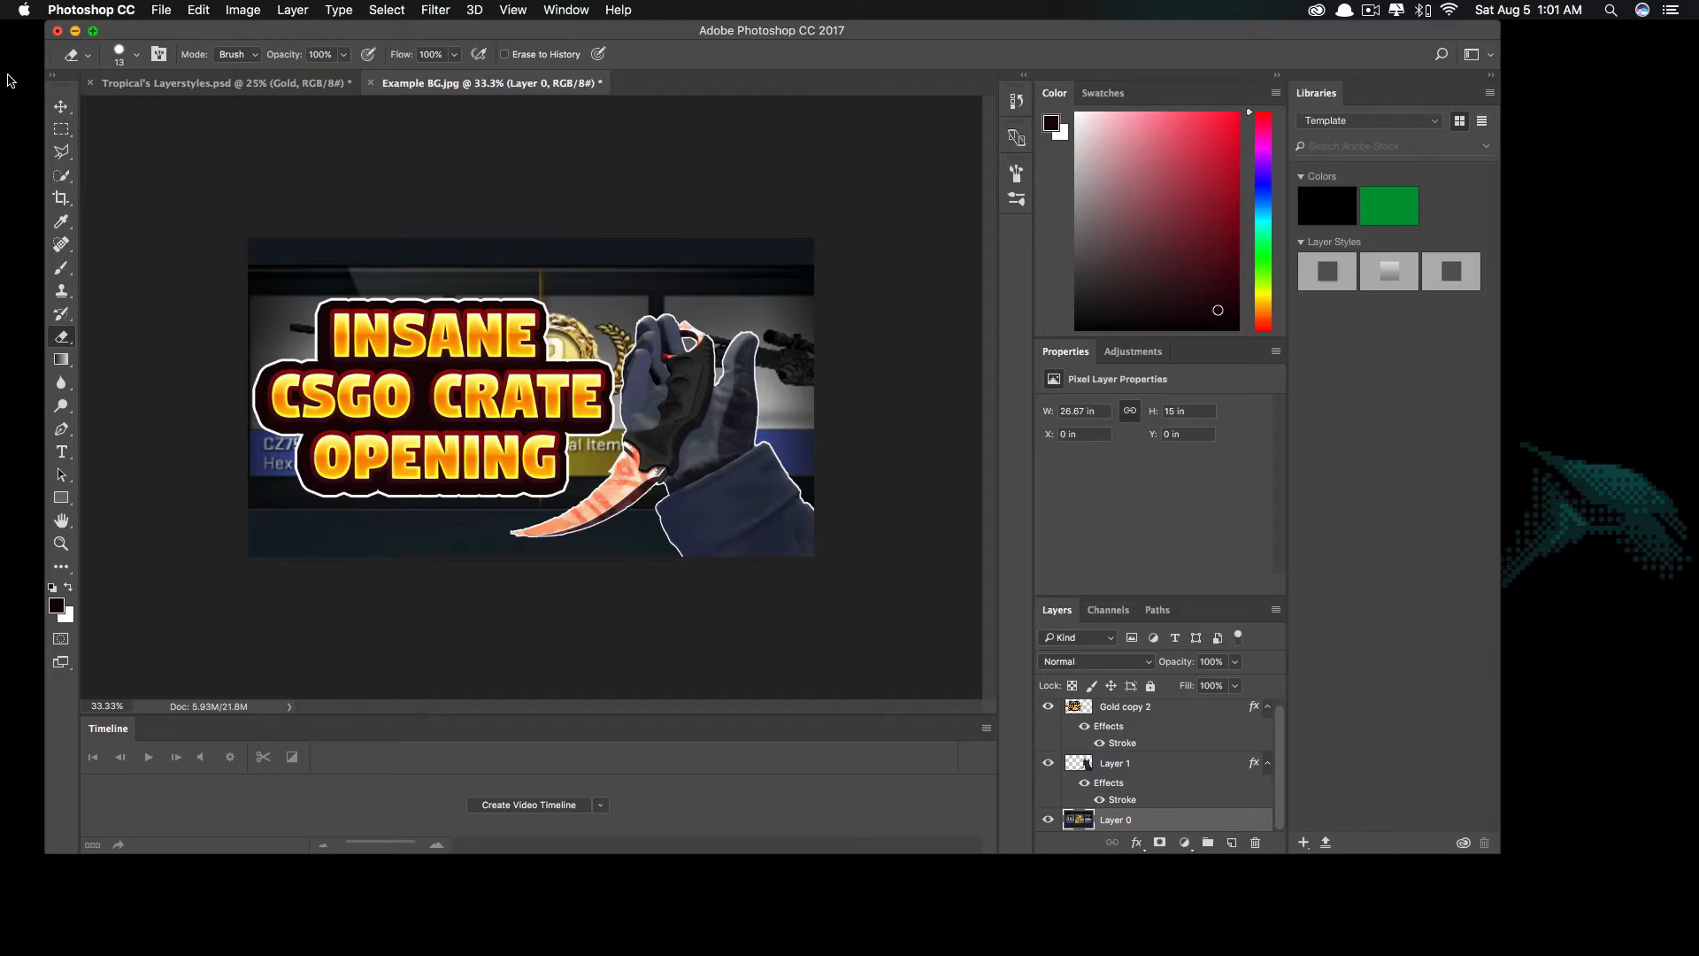
click(61, 107)
mouse_move(607, 270)
mouse_down()
mouse_move(644, 268)
mouse_move(614, 262)
mouse_up()
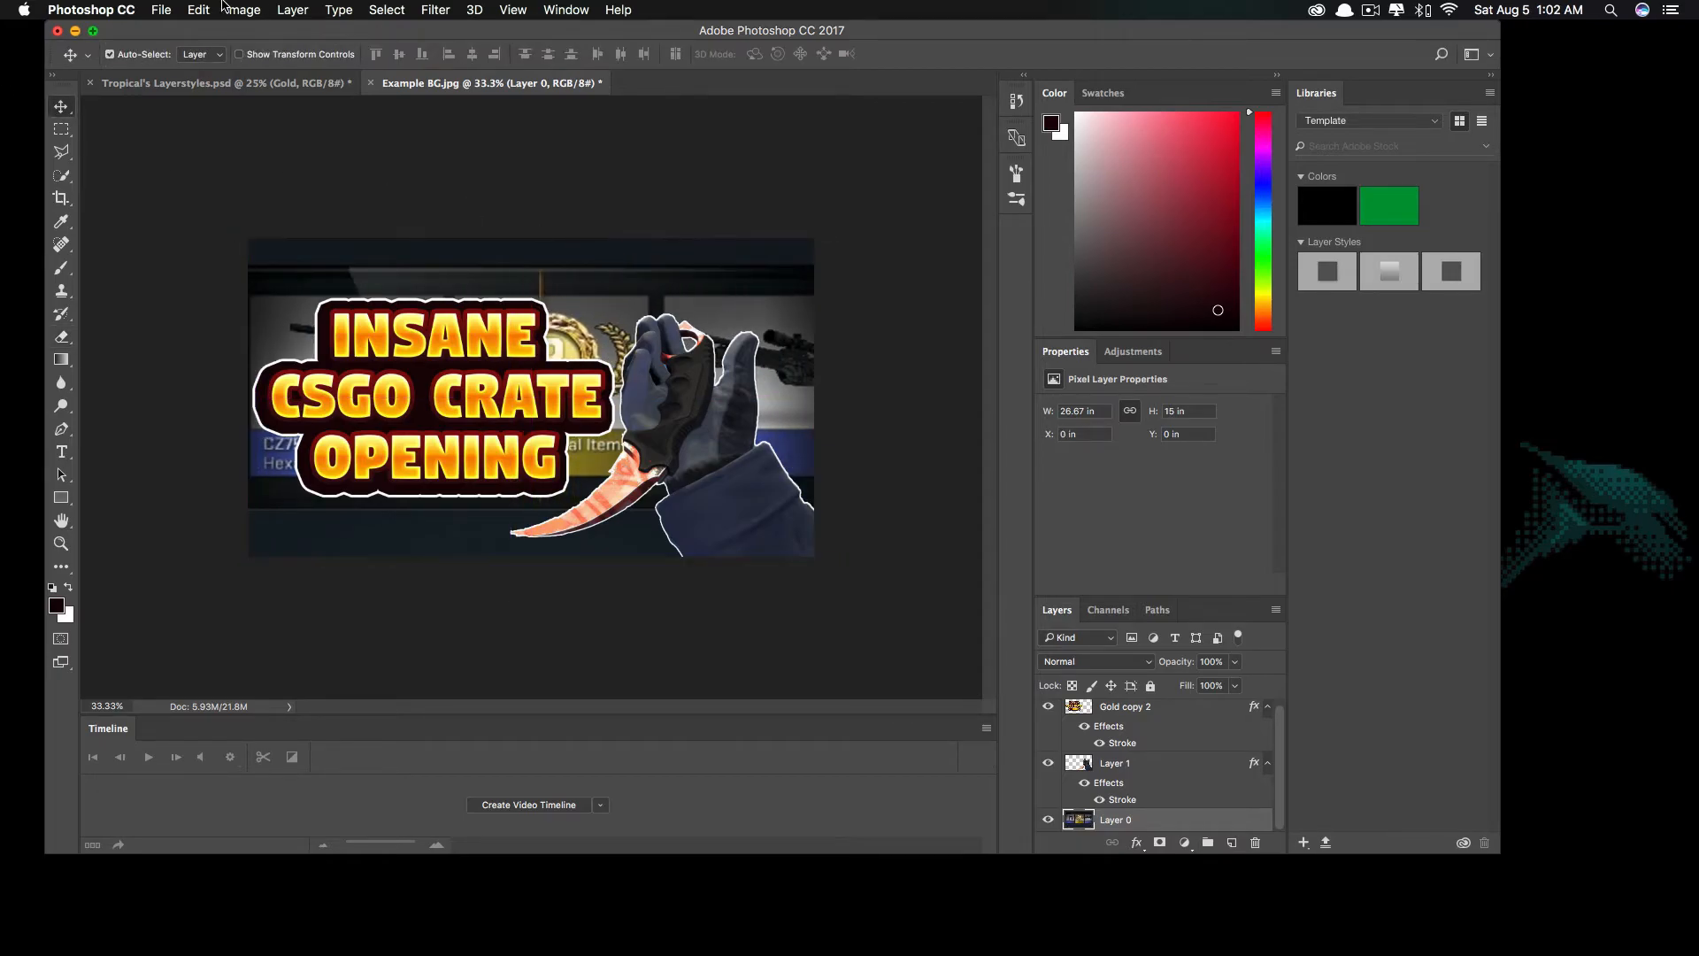
- Scale the background image up to about 31.13 × 17.29 in and reposition it to cover the canvas
click(198, 9)
click(718, 289)
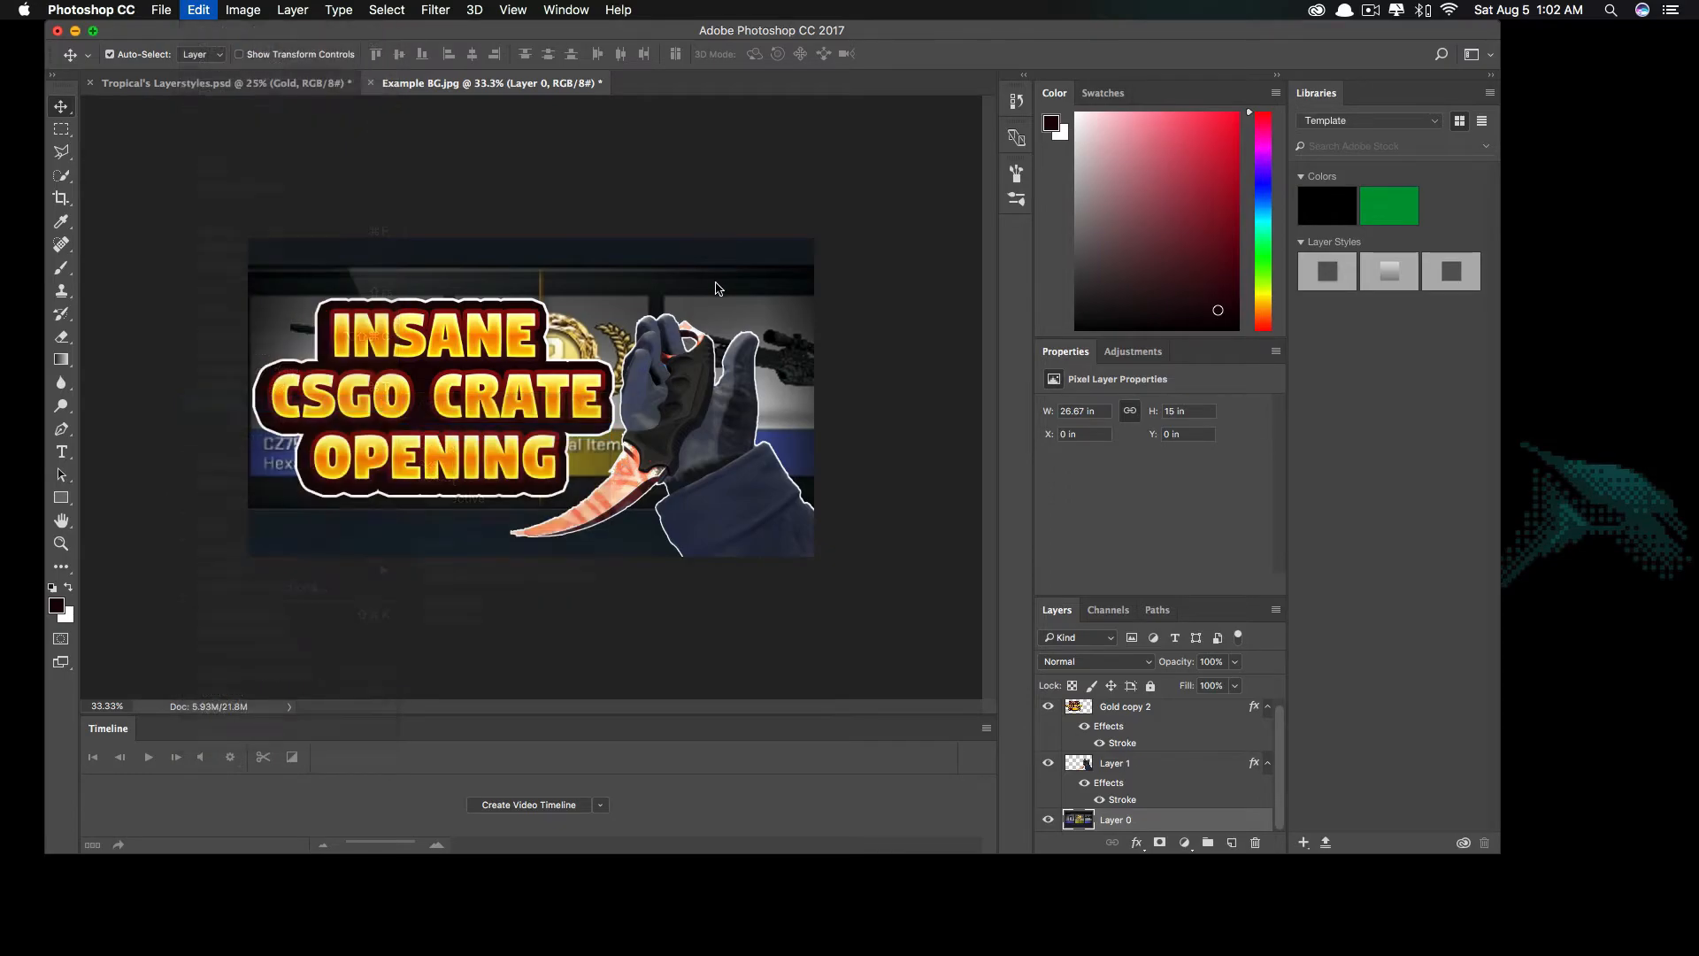
drag(814, 238, 906, 186)
drag(651, 297, 649, 308)
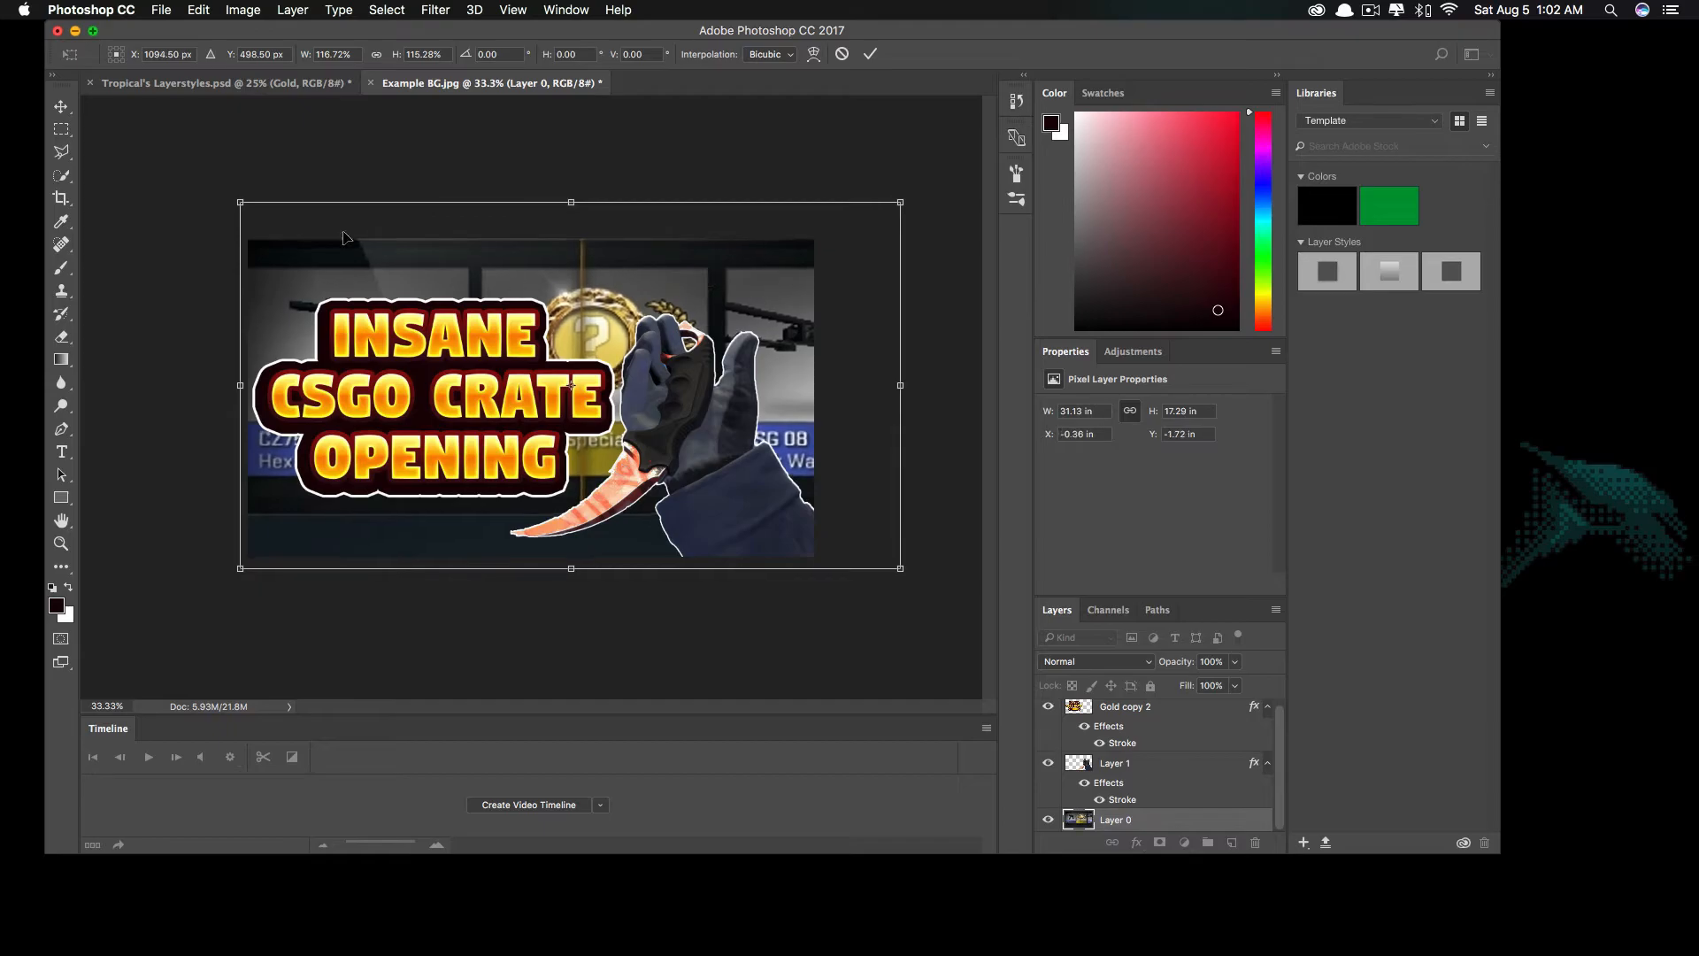
click(61, 106)
key(Return)
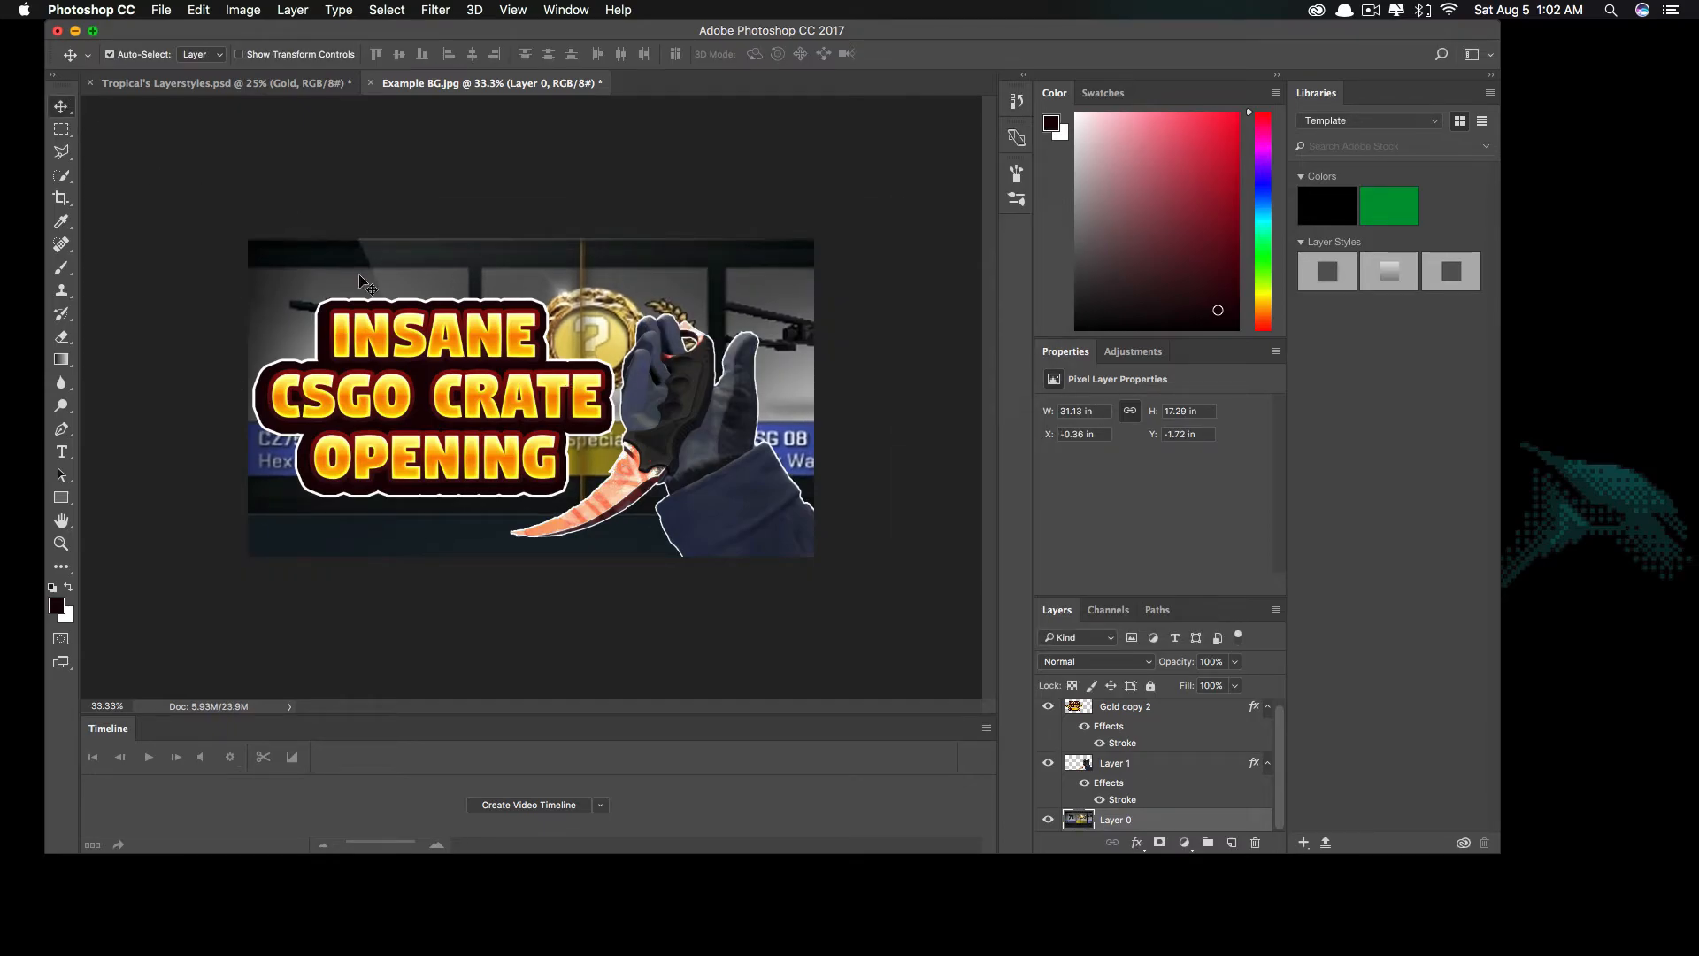
- Apply a Gaussian Blur with a radius of 3.2 pixels to the background layer
click(433, 9)
mouse_move(575, 220)
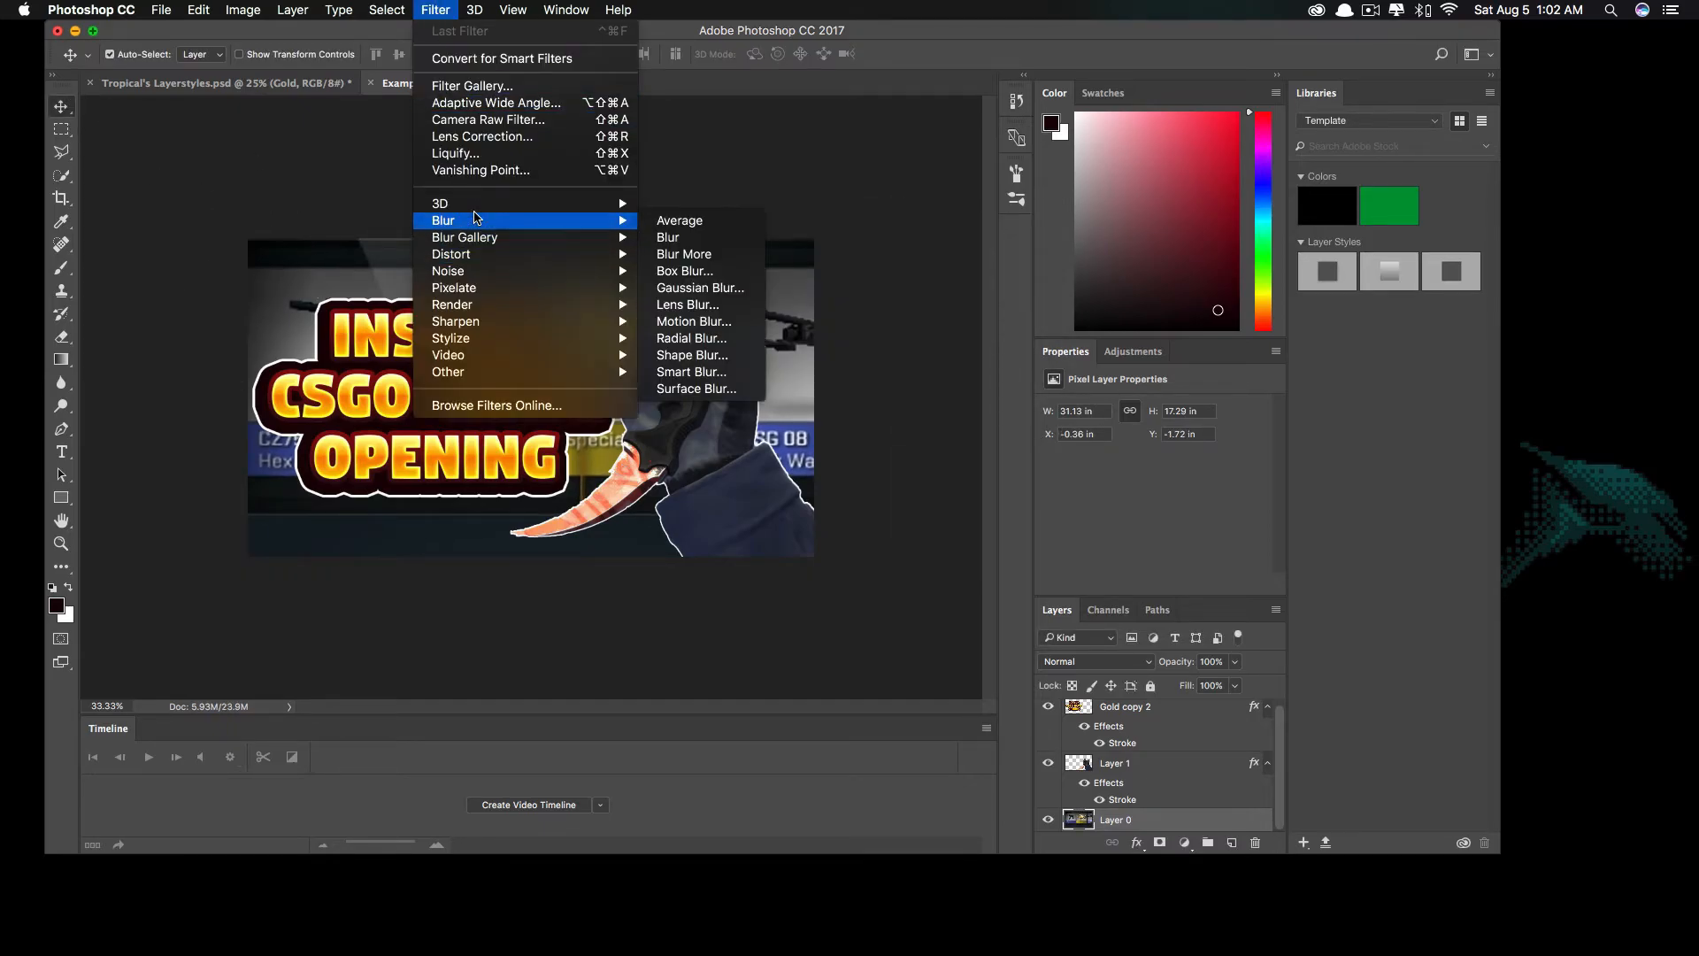
click(697, 287)
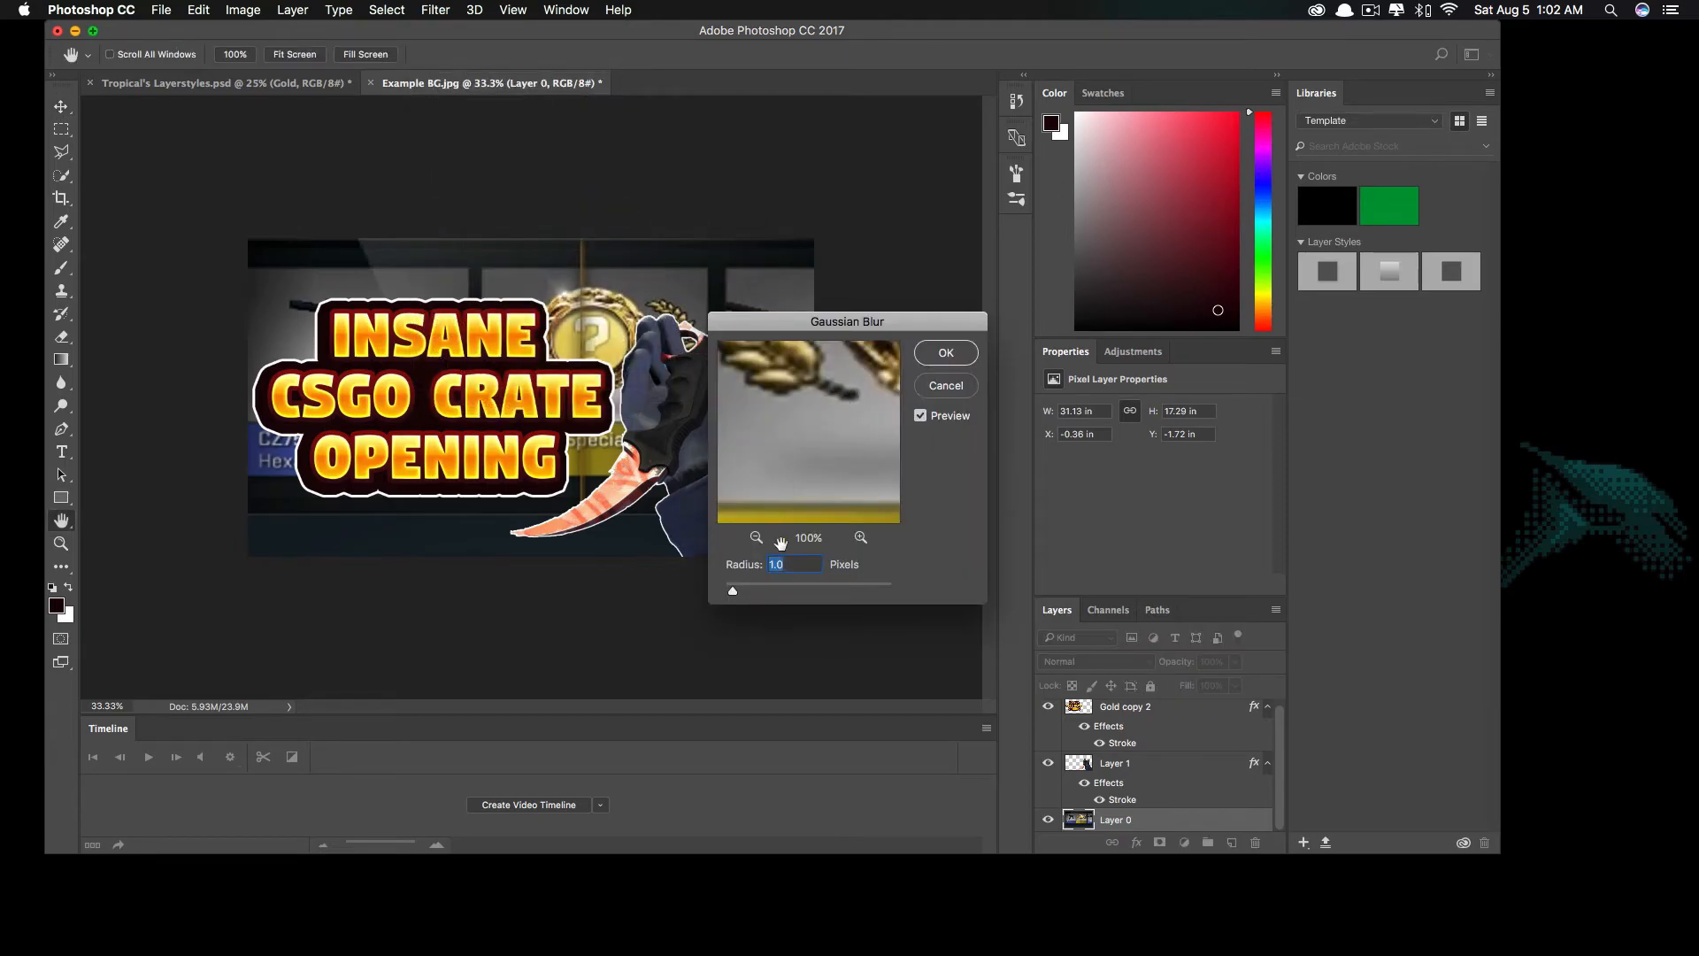
mouse_move(753, 587)
mouse_down()
mouse_move(832, 587)
mouse_move(761, 592)
mouse_up()
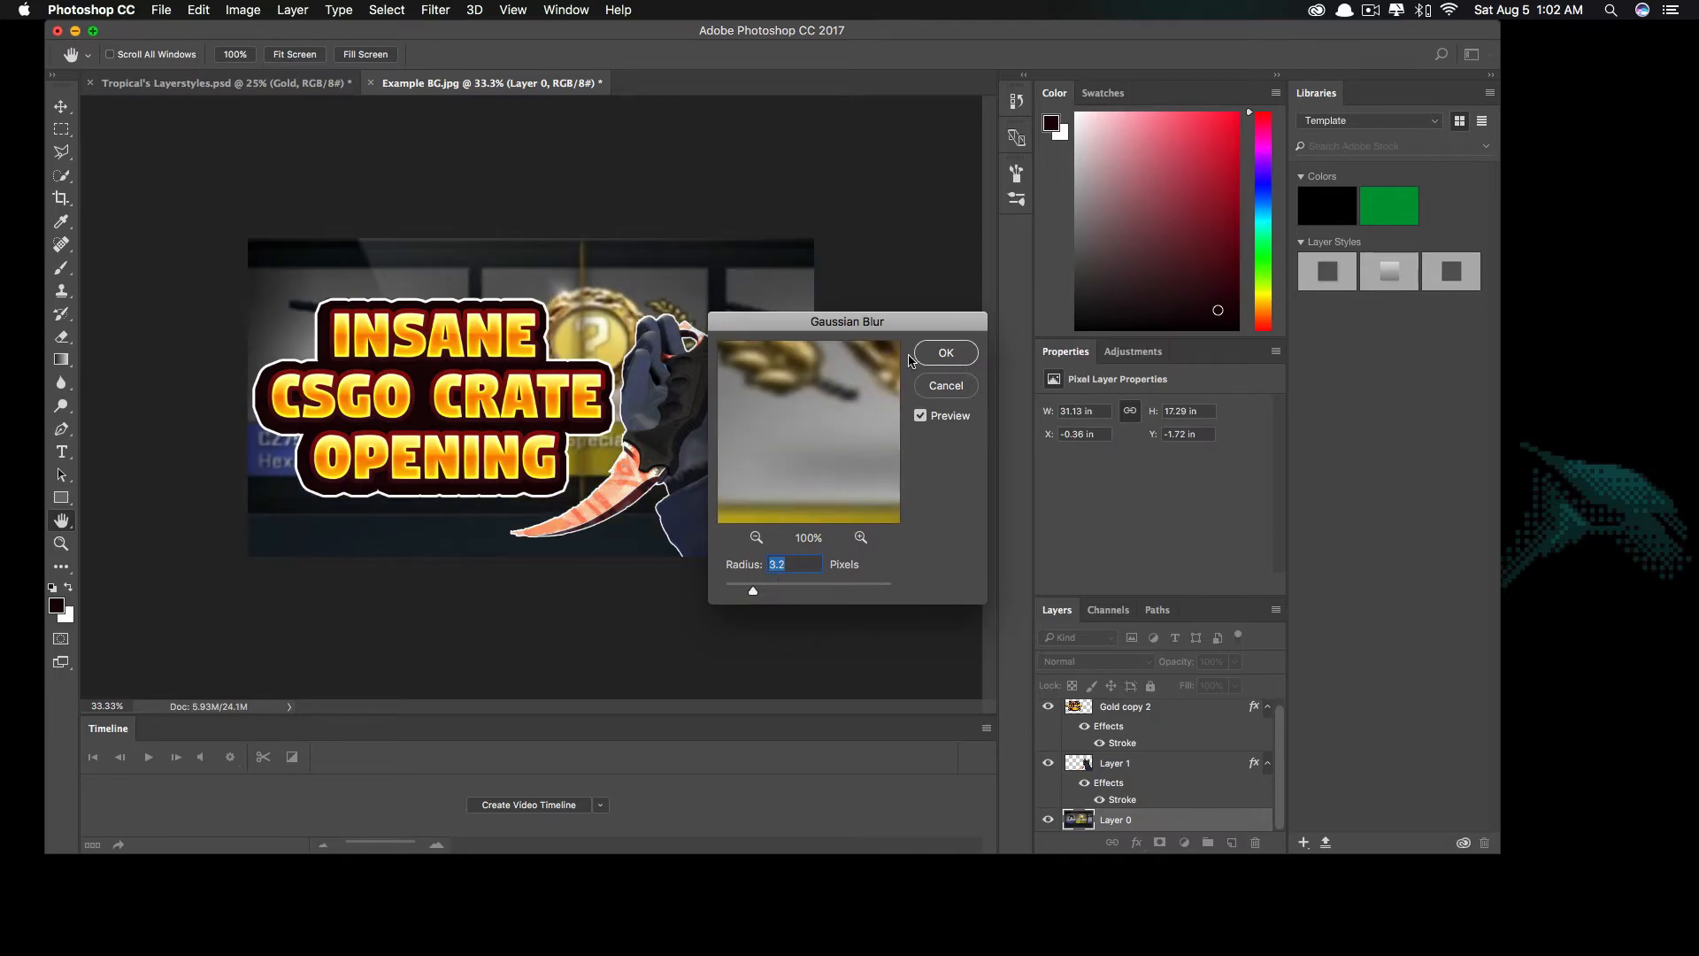
click(945, 353)
- Switch to Finder, open Explosion.png from the Effects folder in Photoshop, and copy the whole image
key(v)
drag(530, 50, 513, 728)
click(876, 474)
double_click(841, 310)
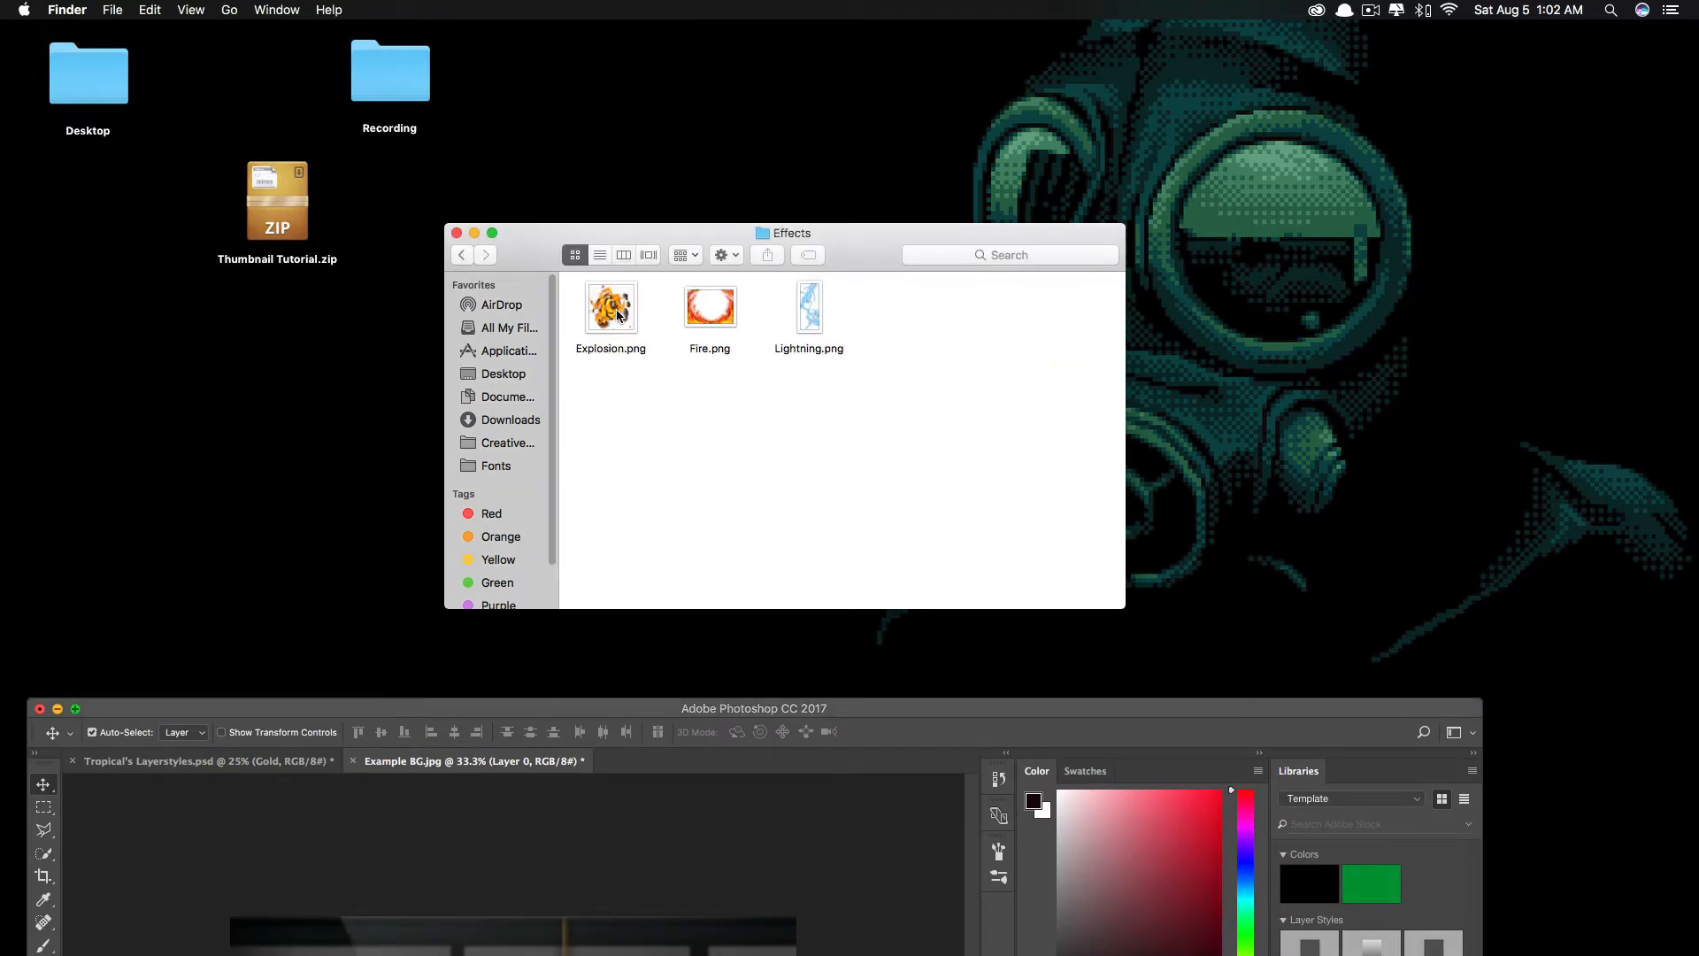
right_click(616, 319)
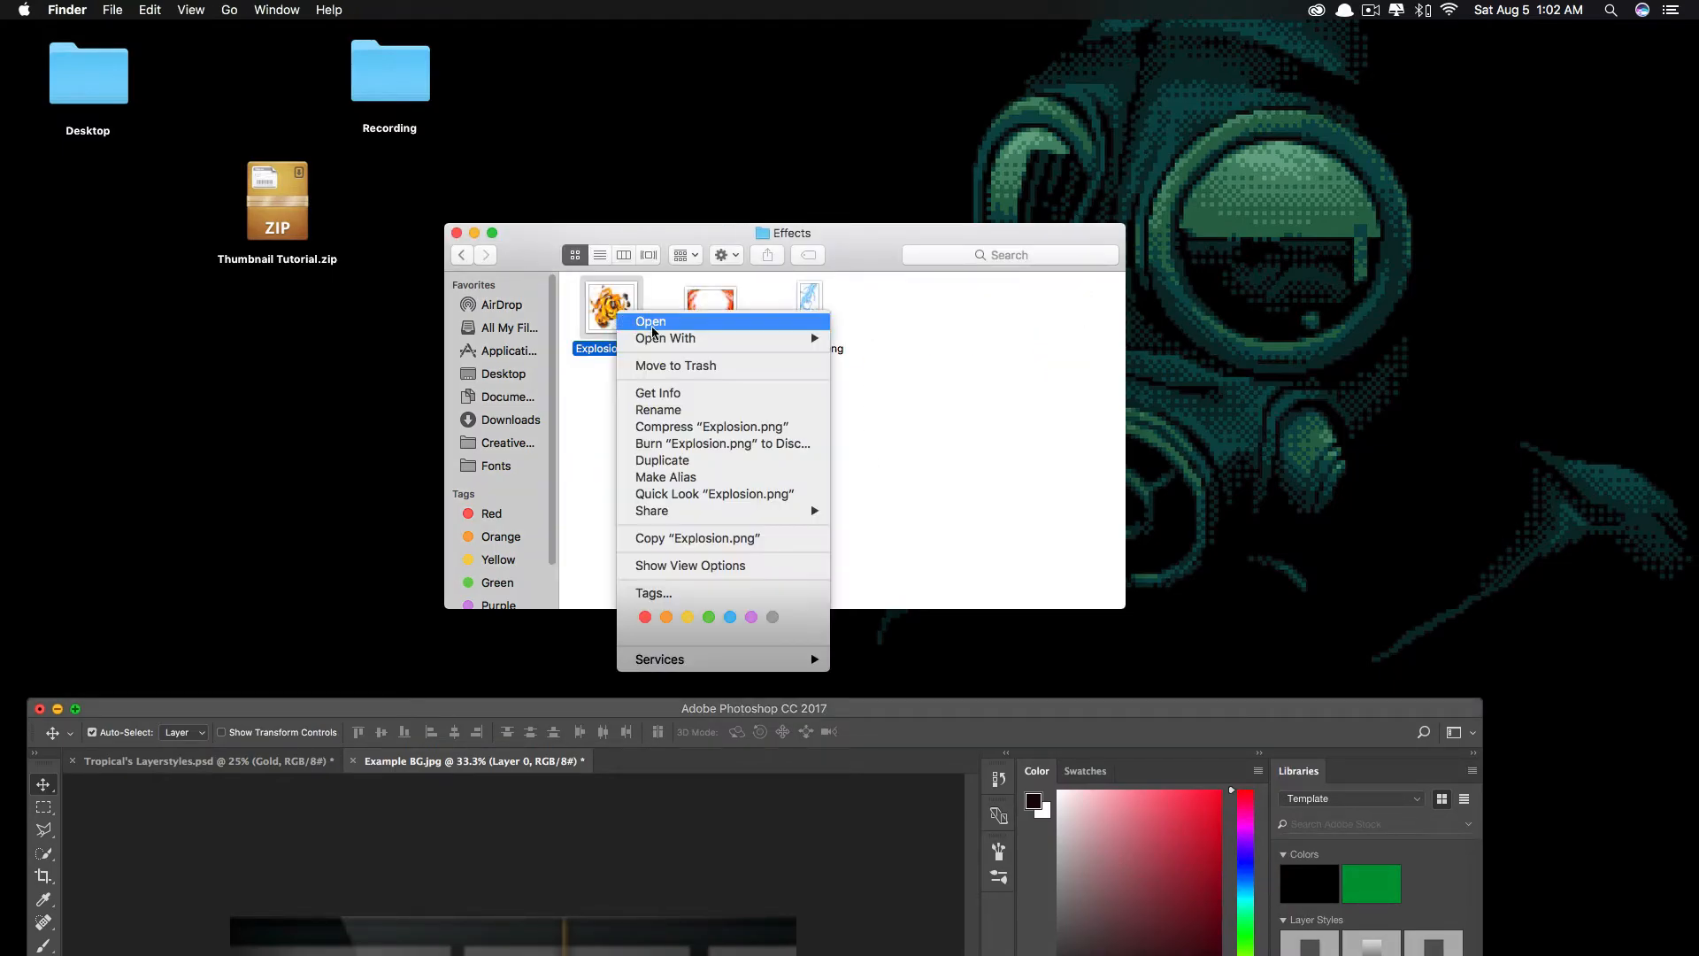
mouse_move(779, 339)
click(907, 389)
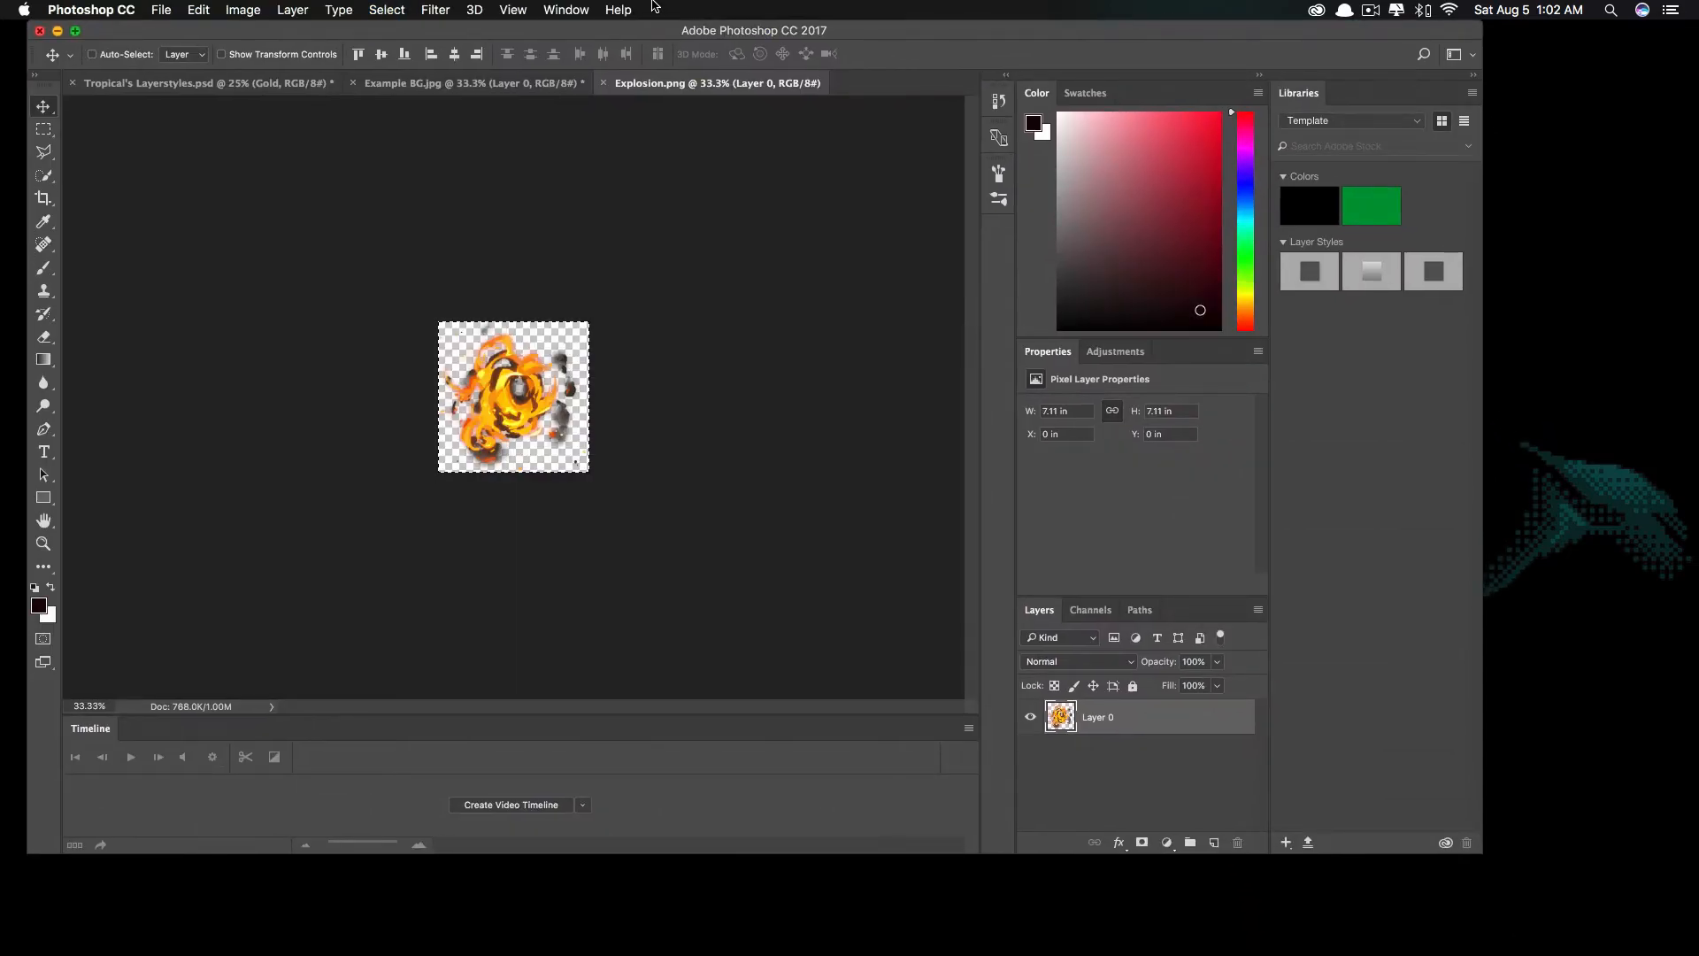
- Merge the knife hand layer and the gold text layer in Example BG.jpg into one layer
click(458, 86)
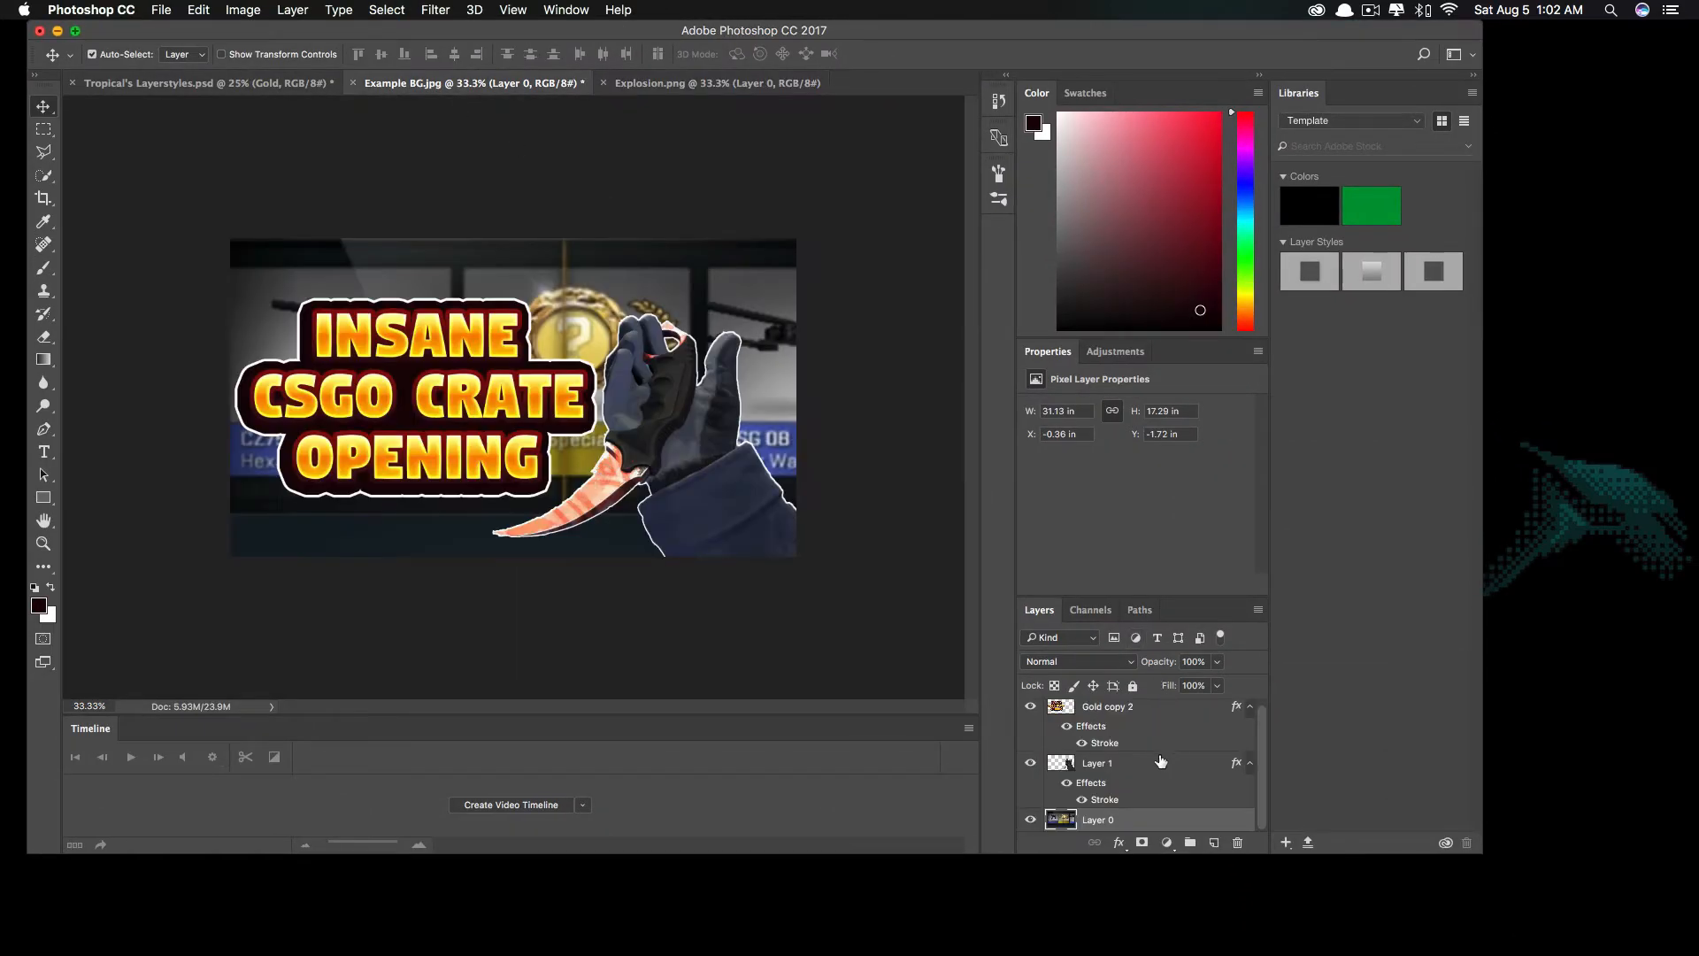
click(1110, 770)
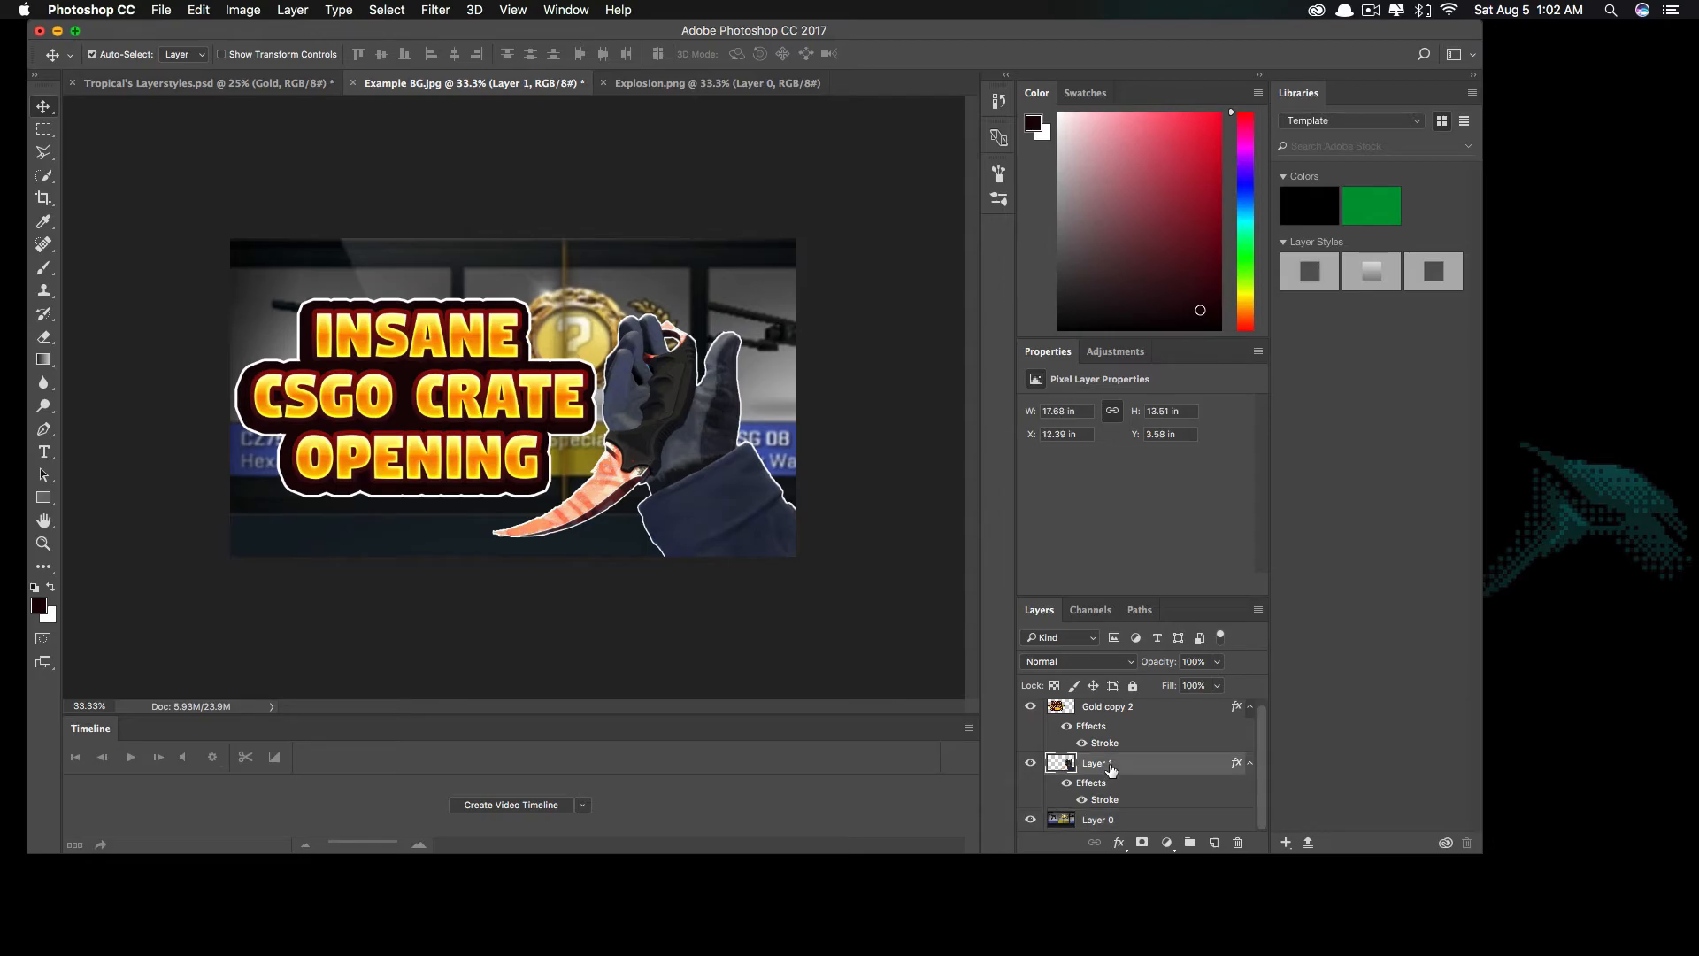
shift+click(1115, 709)
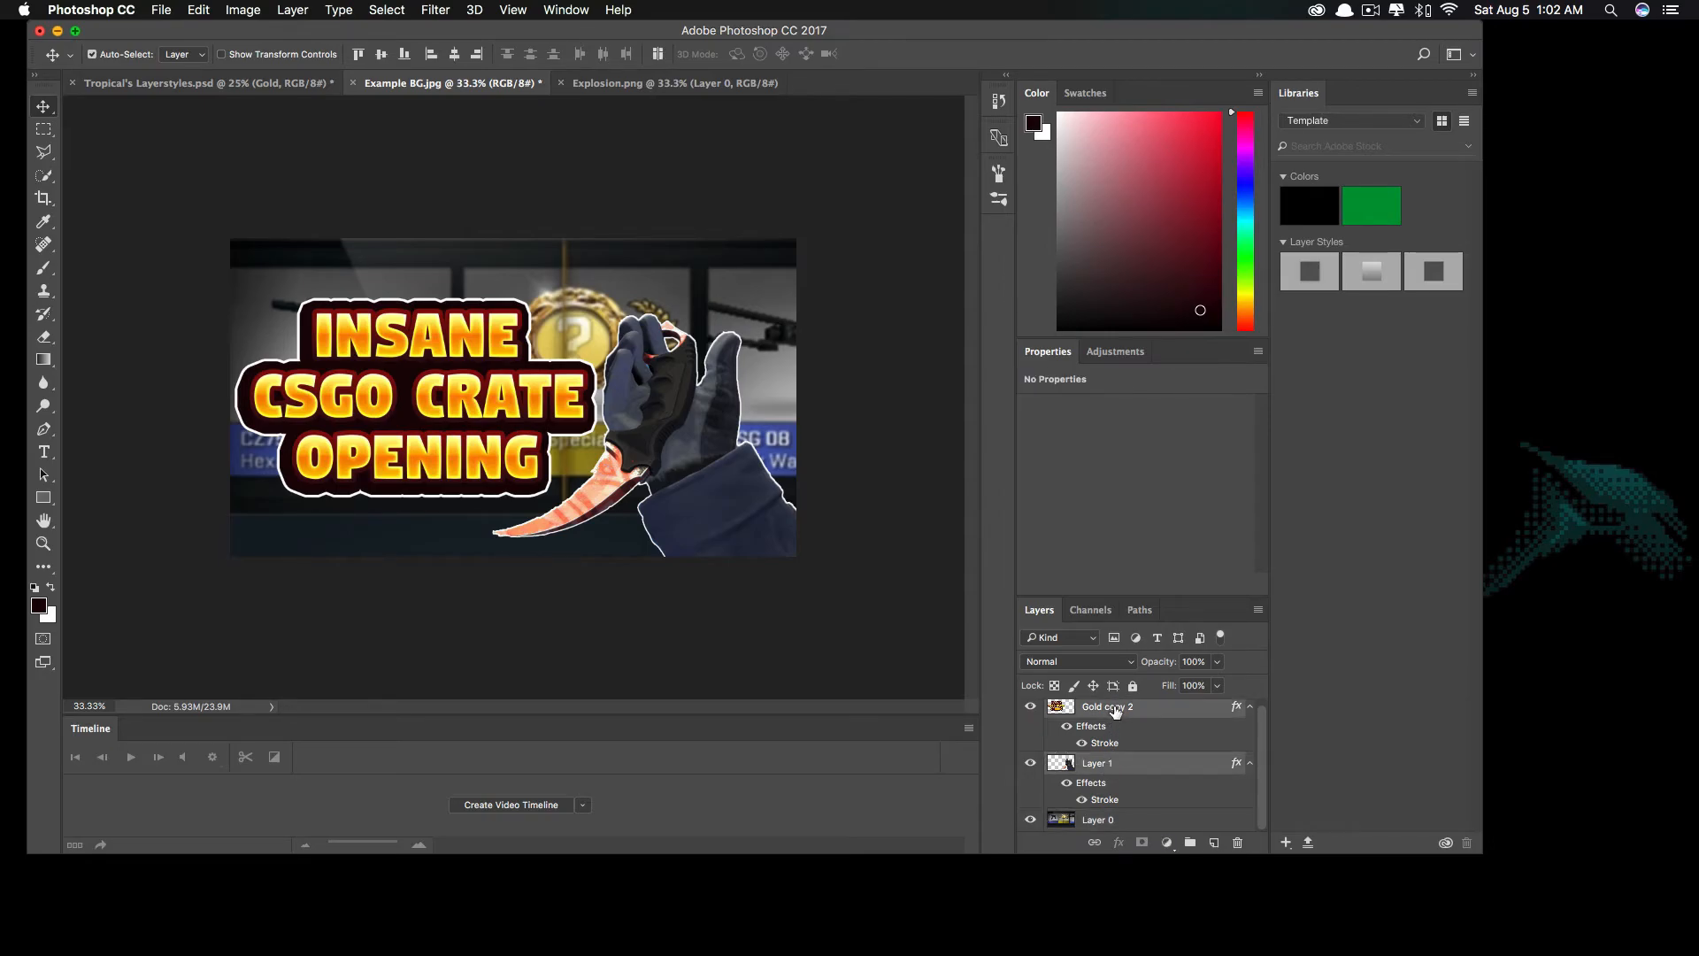
scroll(1110, 741, up, 1)
key(super+e)
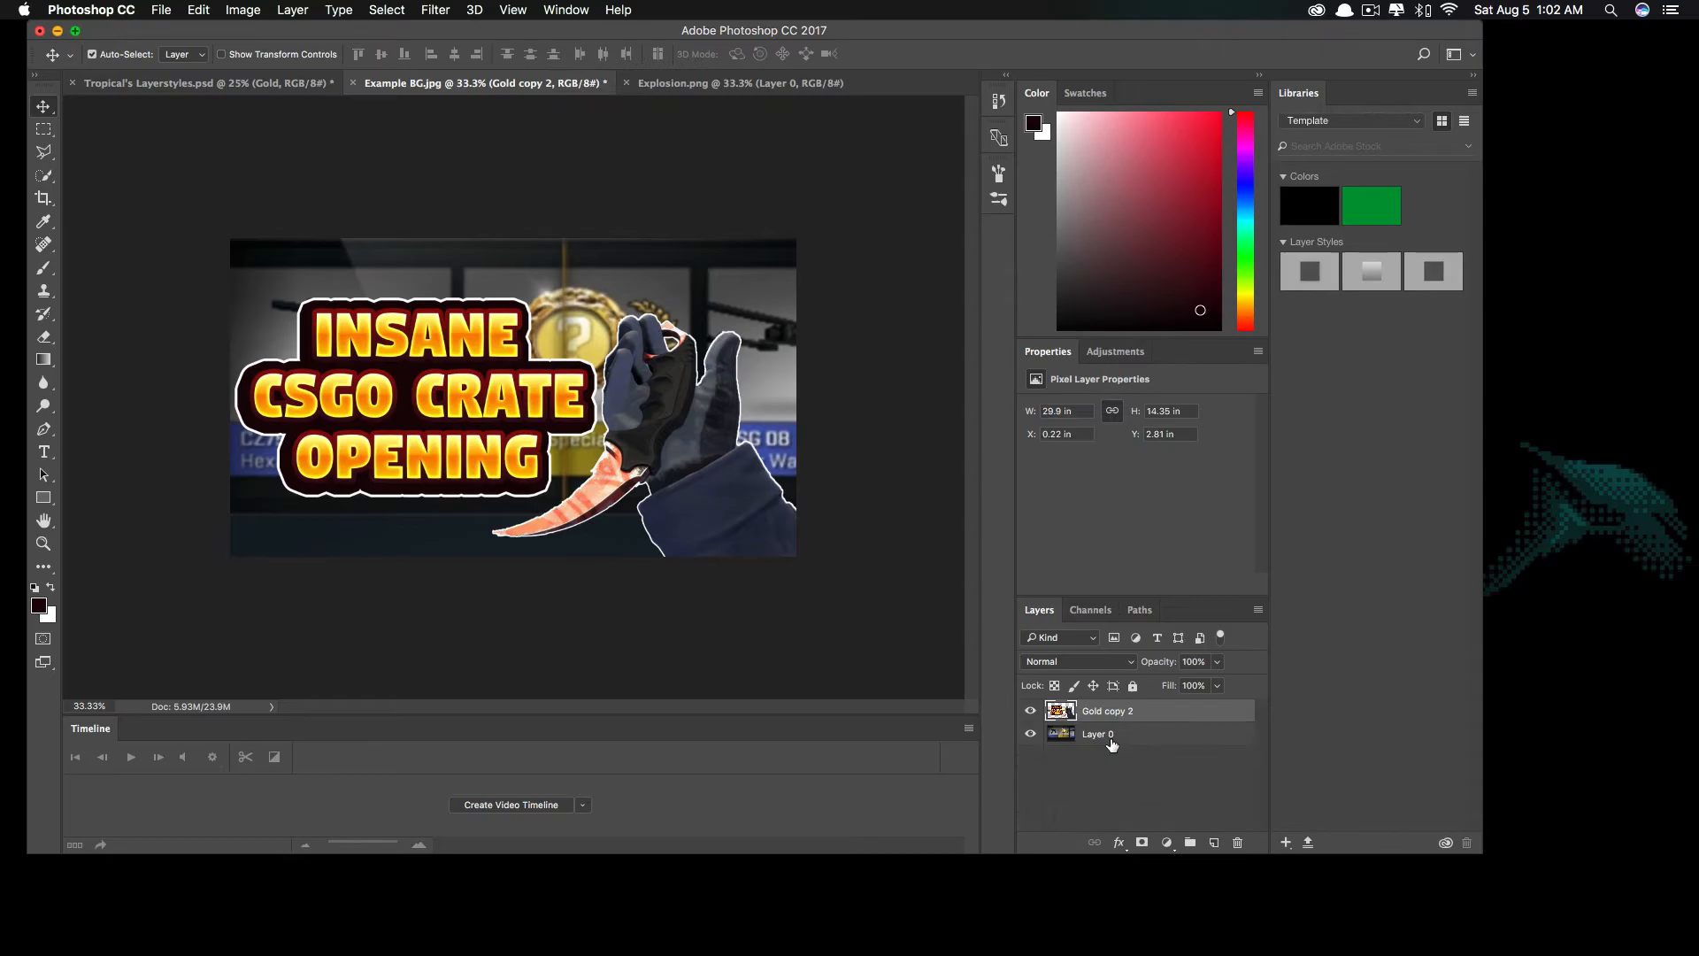
- Rename the merged layer Main and the blurred crate image layer Background
double_click(1107, 713)
text(Main)
double_click(1110, 734)
key(BackSpace)
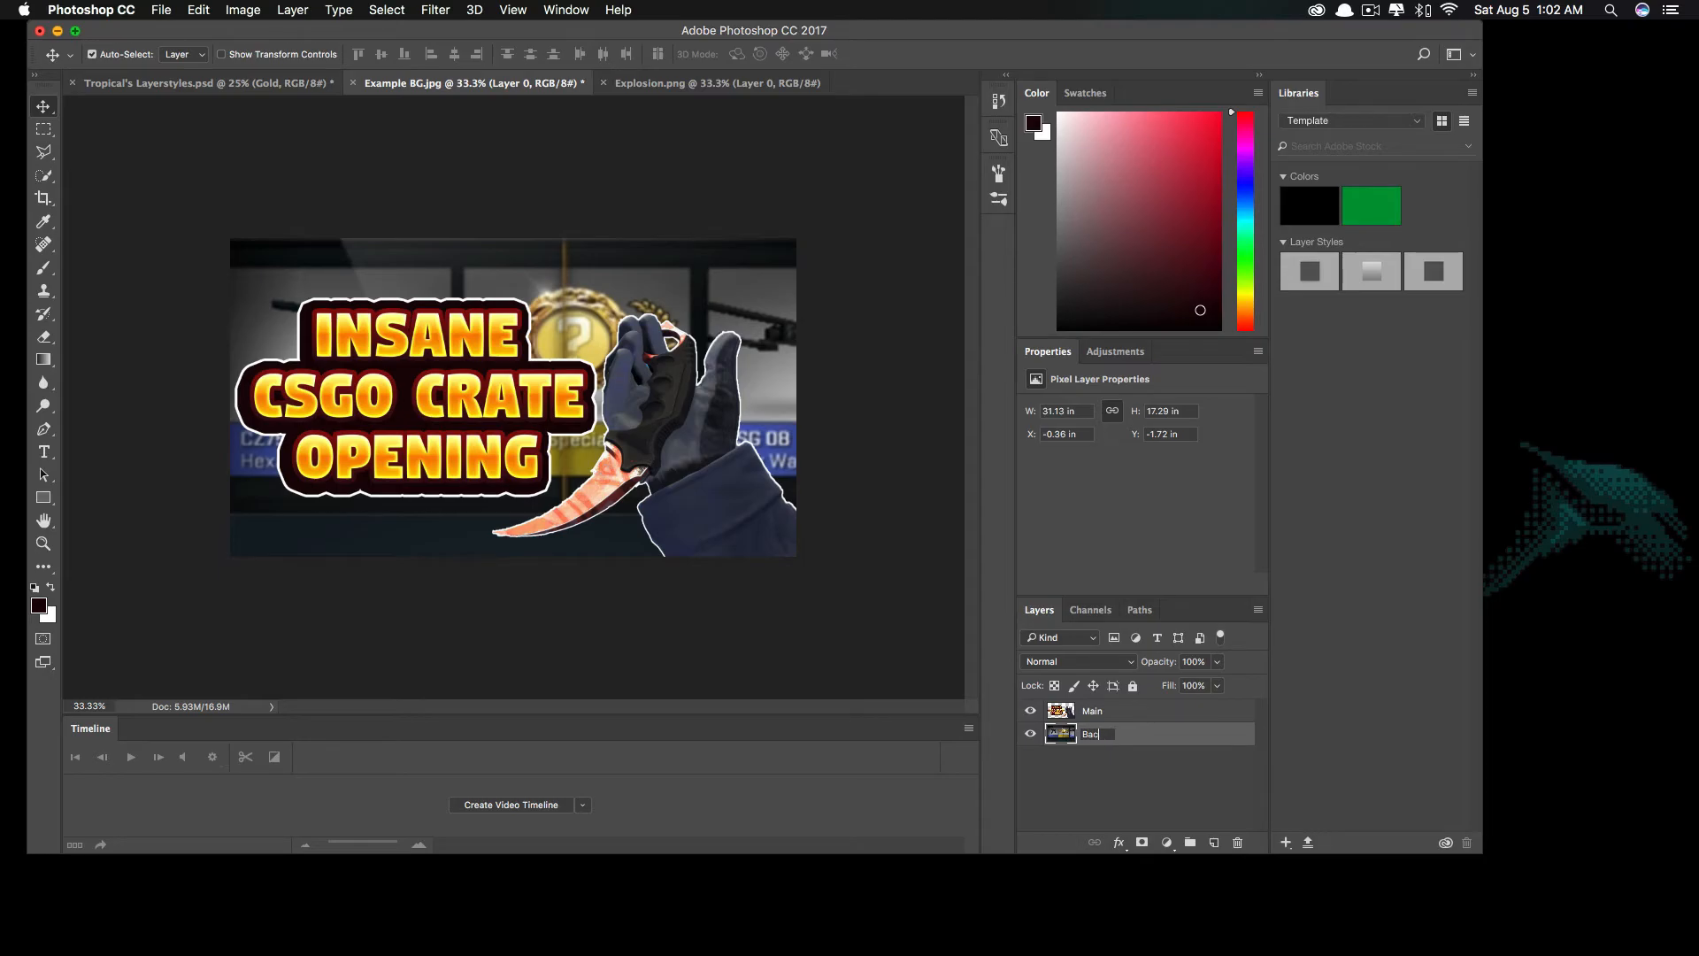
text(Background)
key(Return)
click(1109, 752)
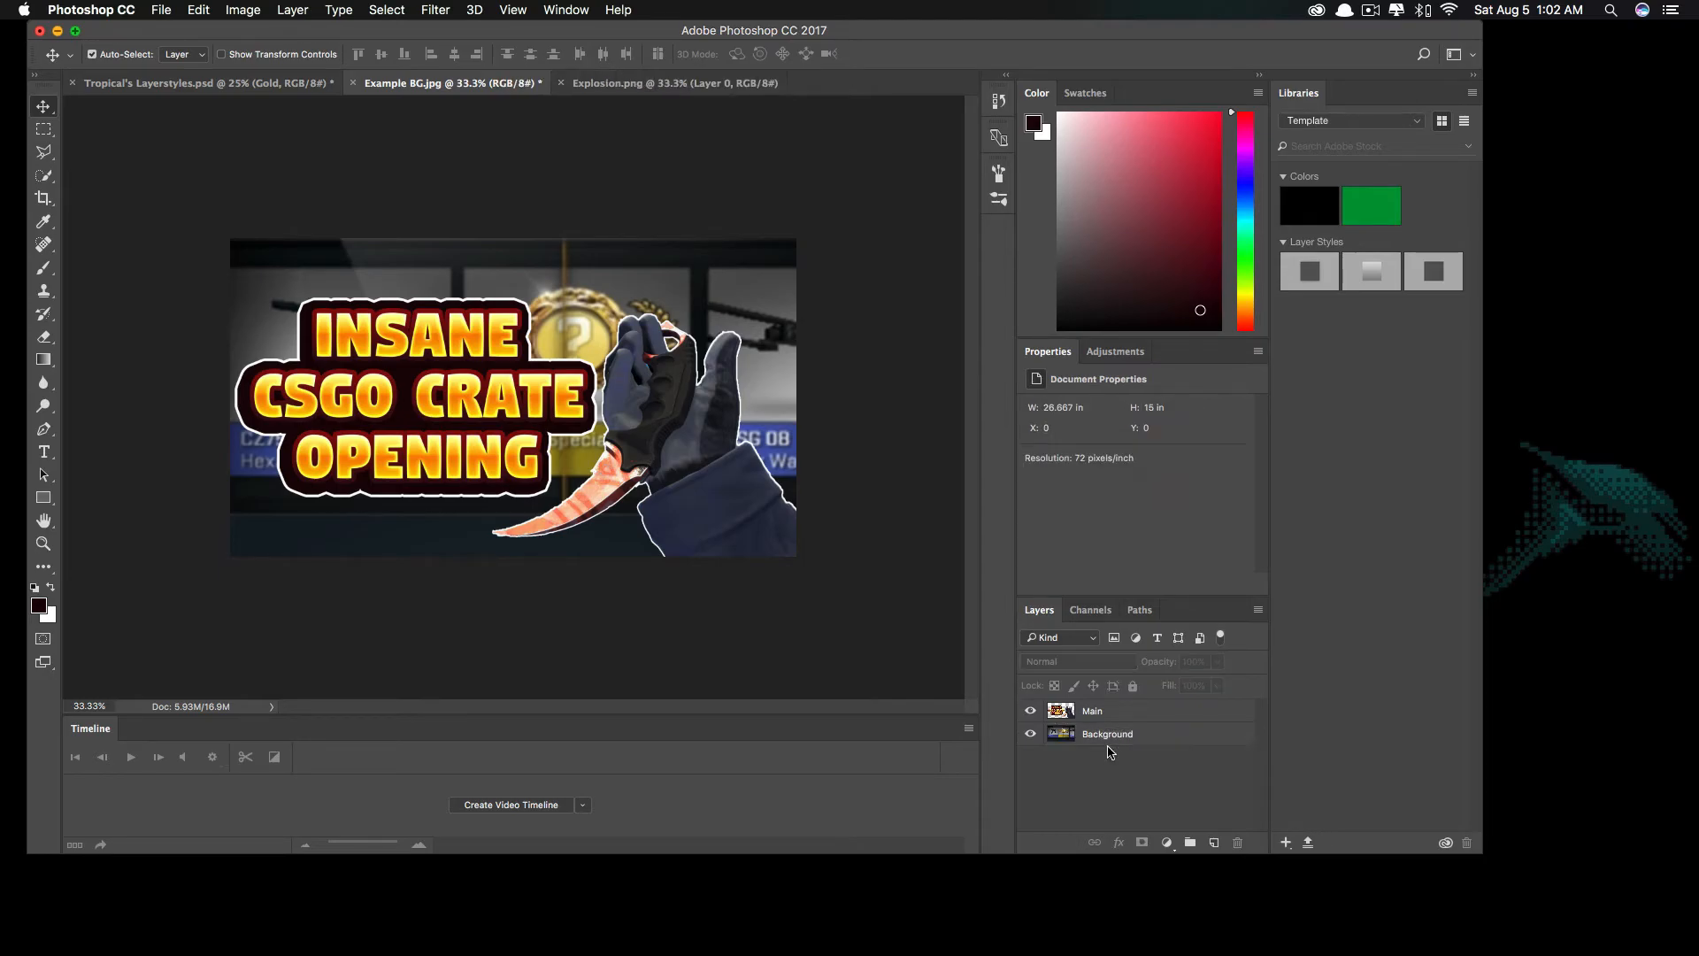
- Paste the explosion between the Main and Background layers and scale it to about 19.04 × 17.19 in behind the text
key(super+v)
drag(1105, 718, 1104, 742)
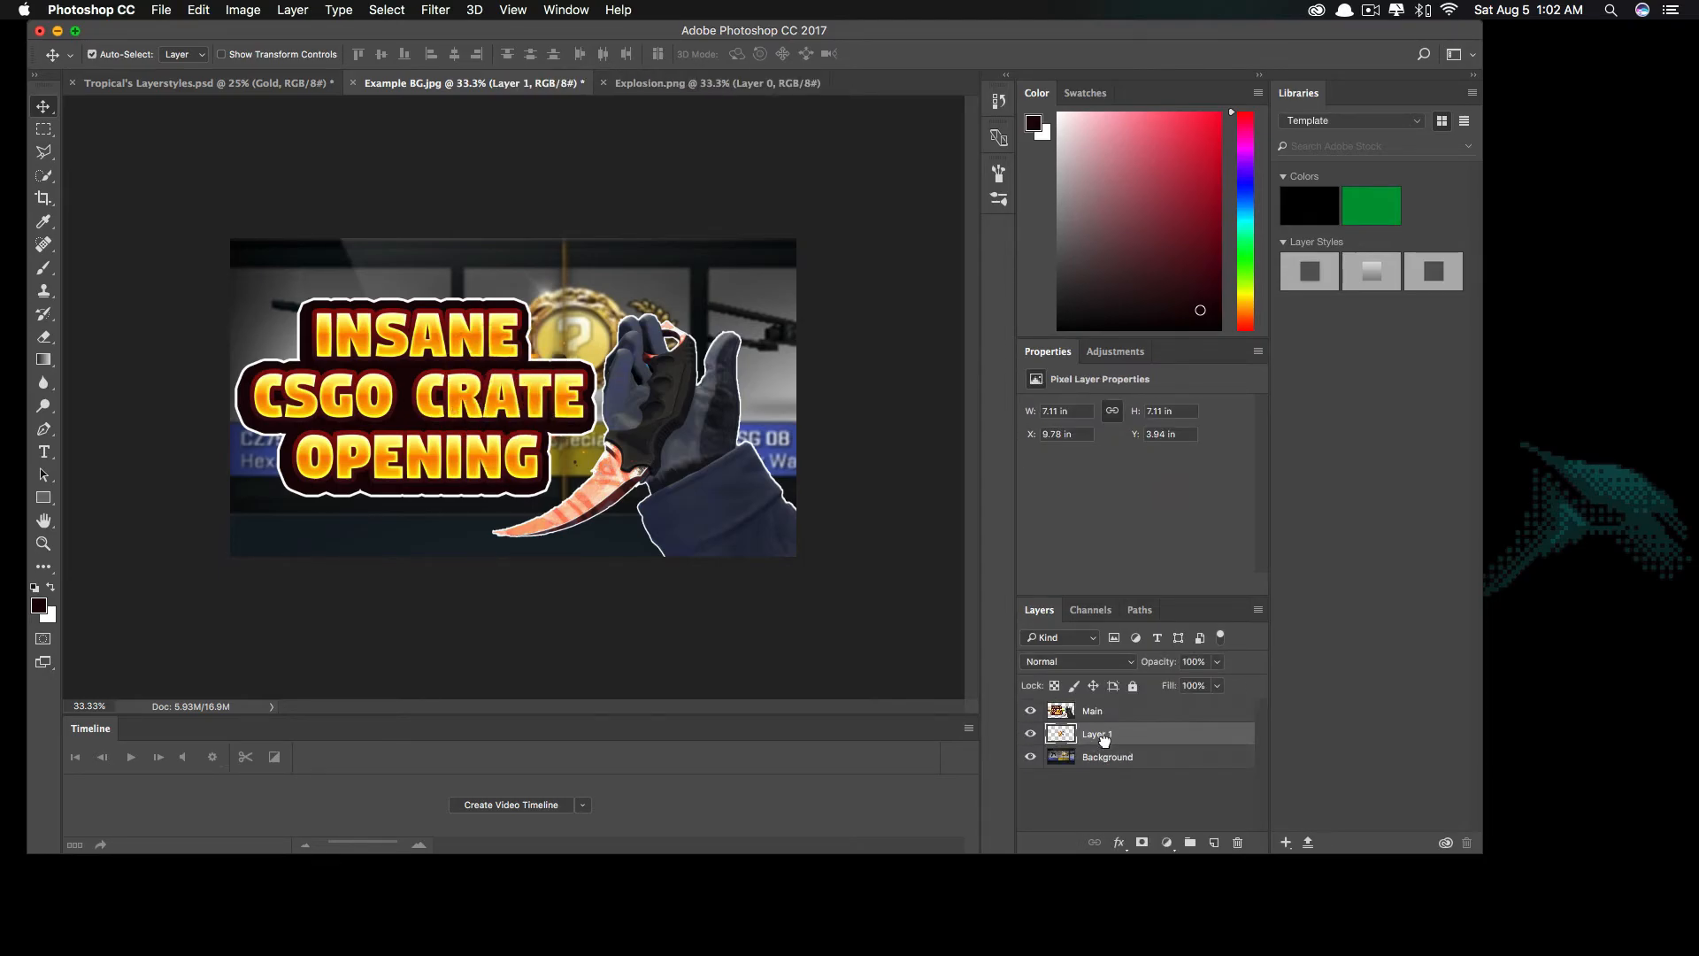
click(198, 10)
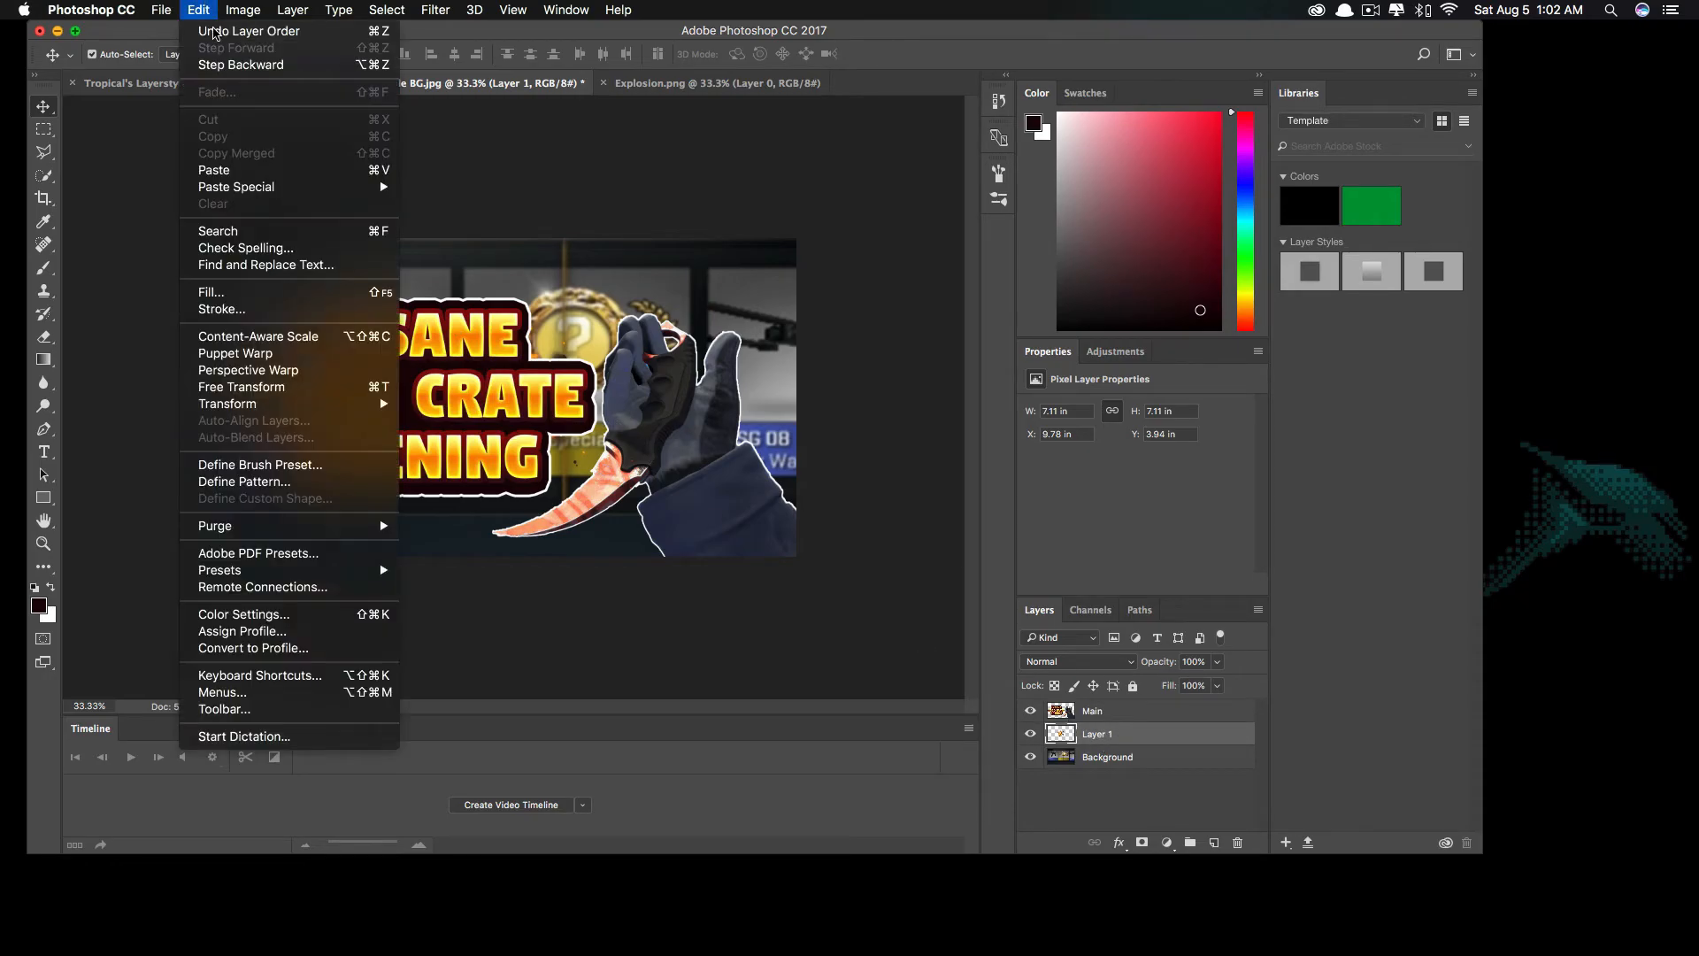
mouse_move(266, 403)
click(438, 431)
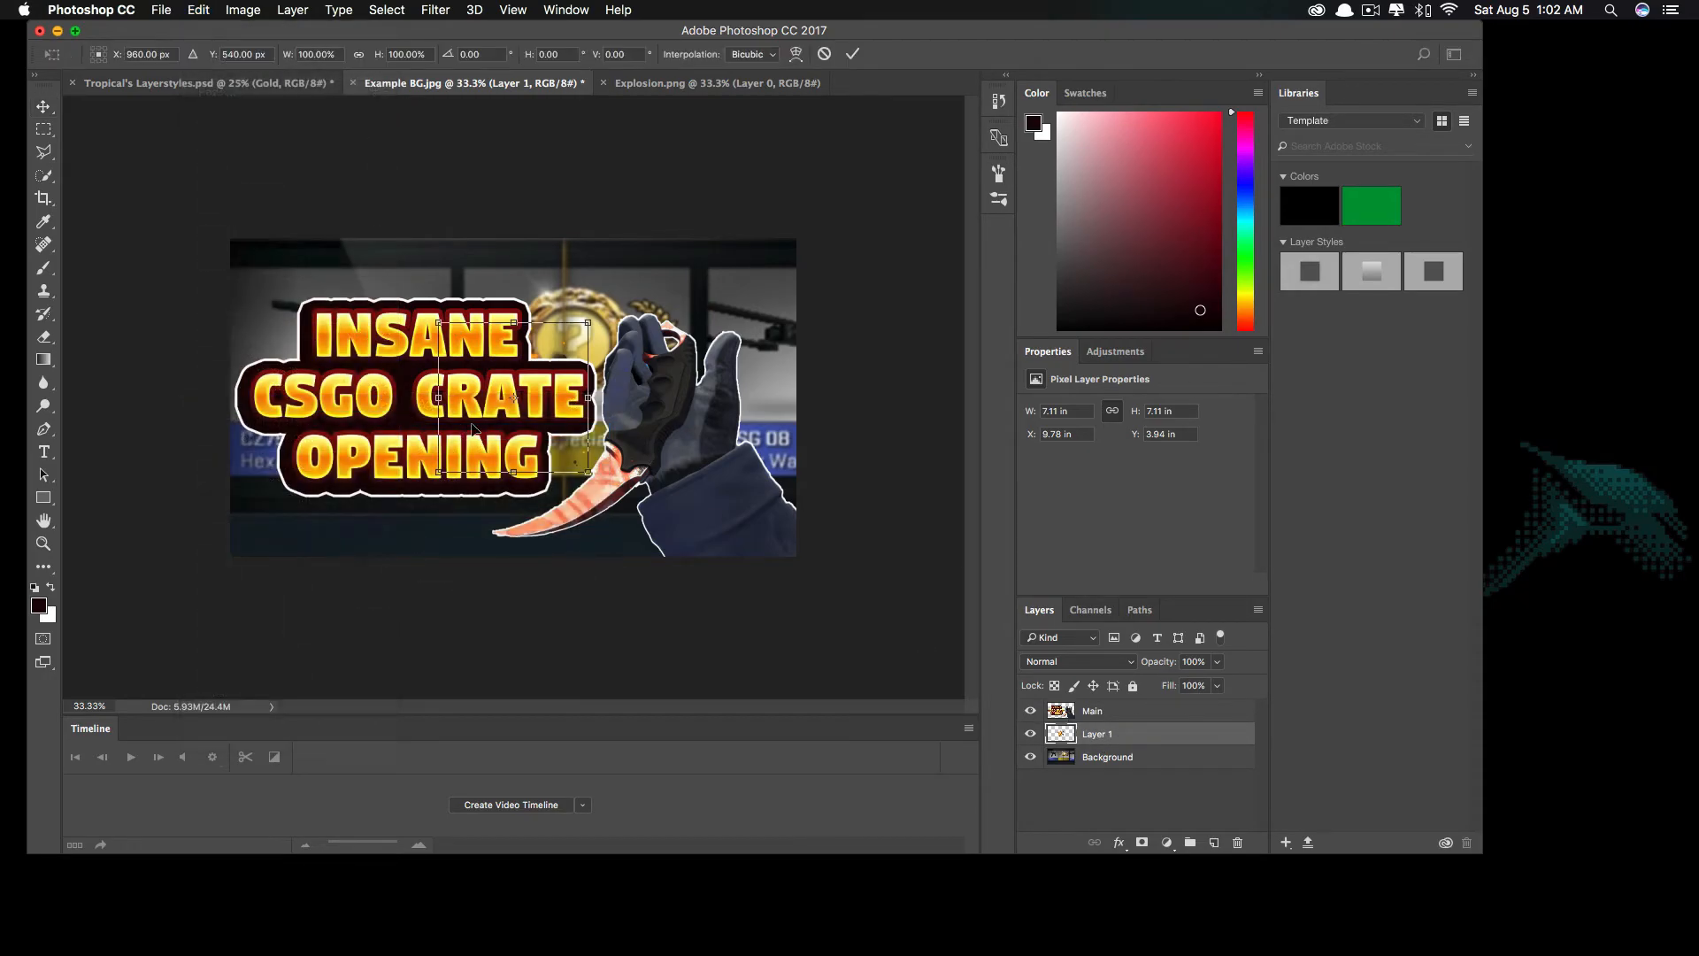
drag(589, 321, 394, 399)
click(46, 106)
key(Return)
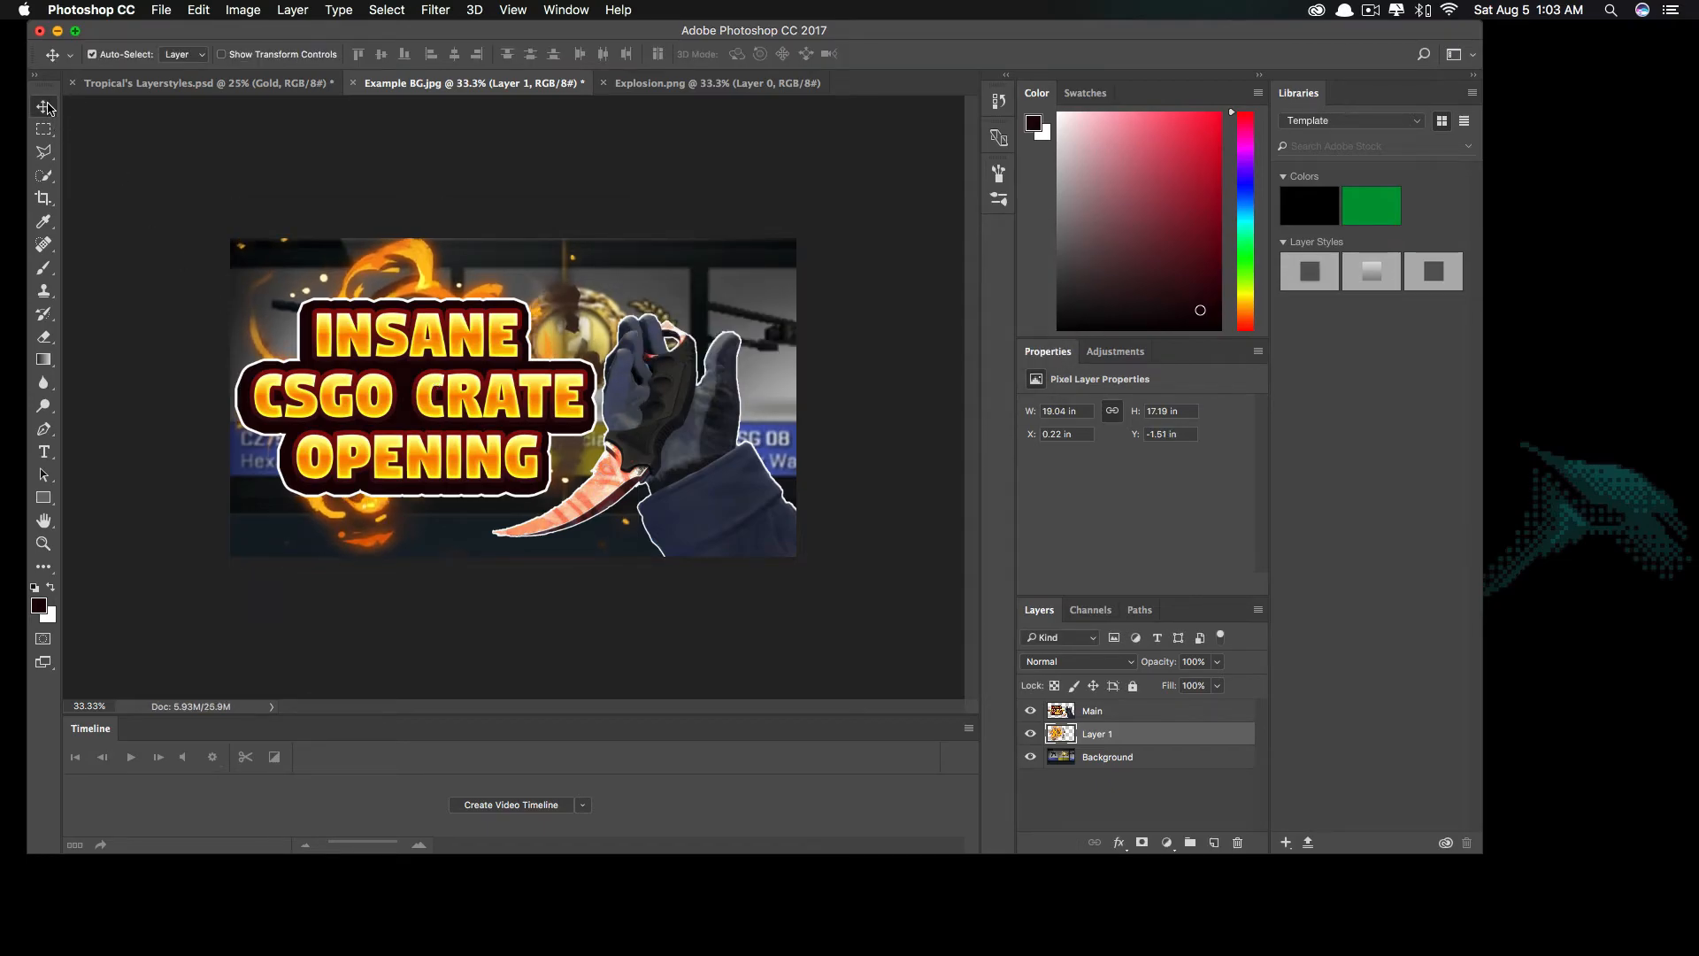
- Switch to Finder, open Fire.png from the Effects folder in Photoshop, and copy the whole image
drag(259, 36, 309, 547)
click(687, 416)
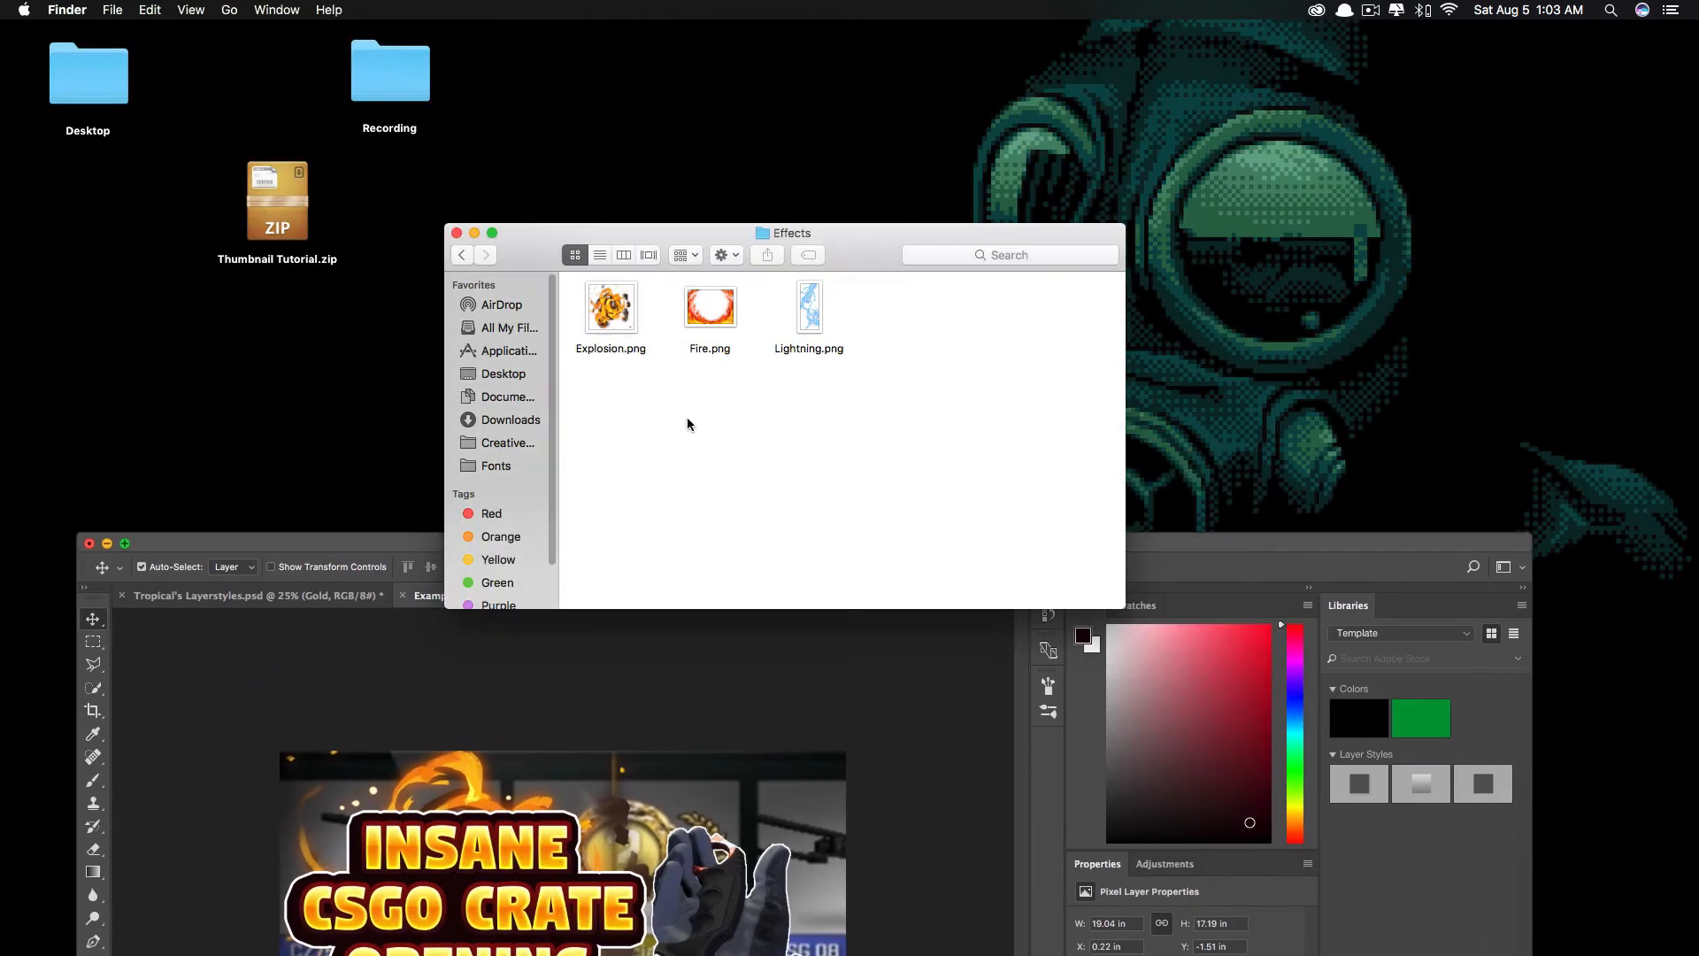
right_click(713, 296)
mouse_move(874, 325)
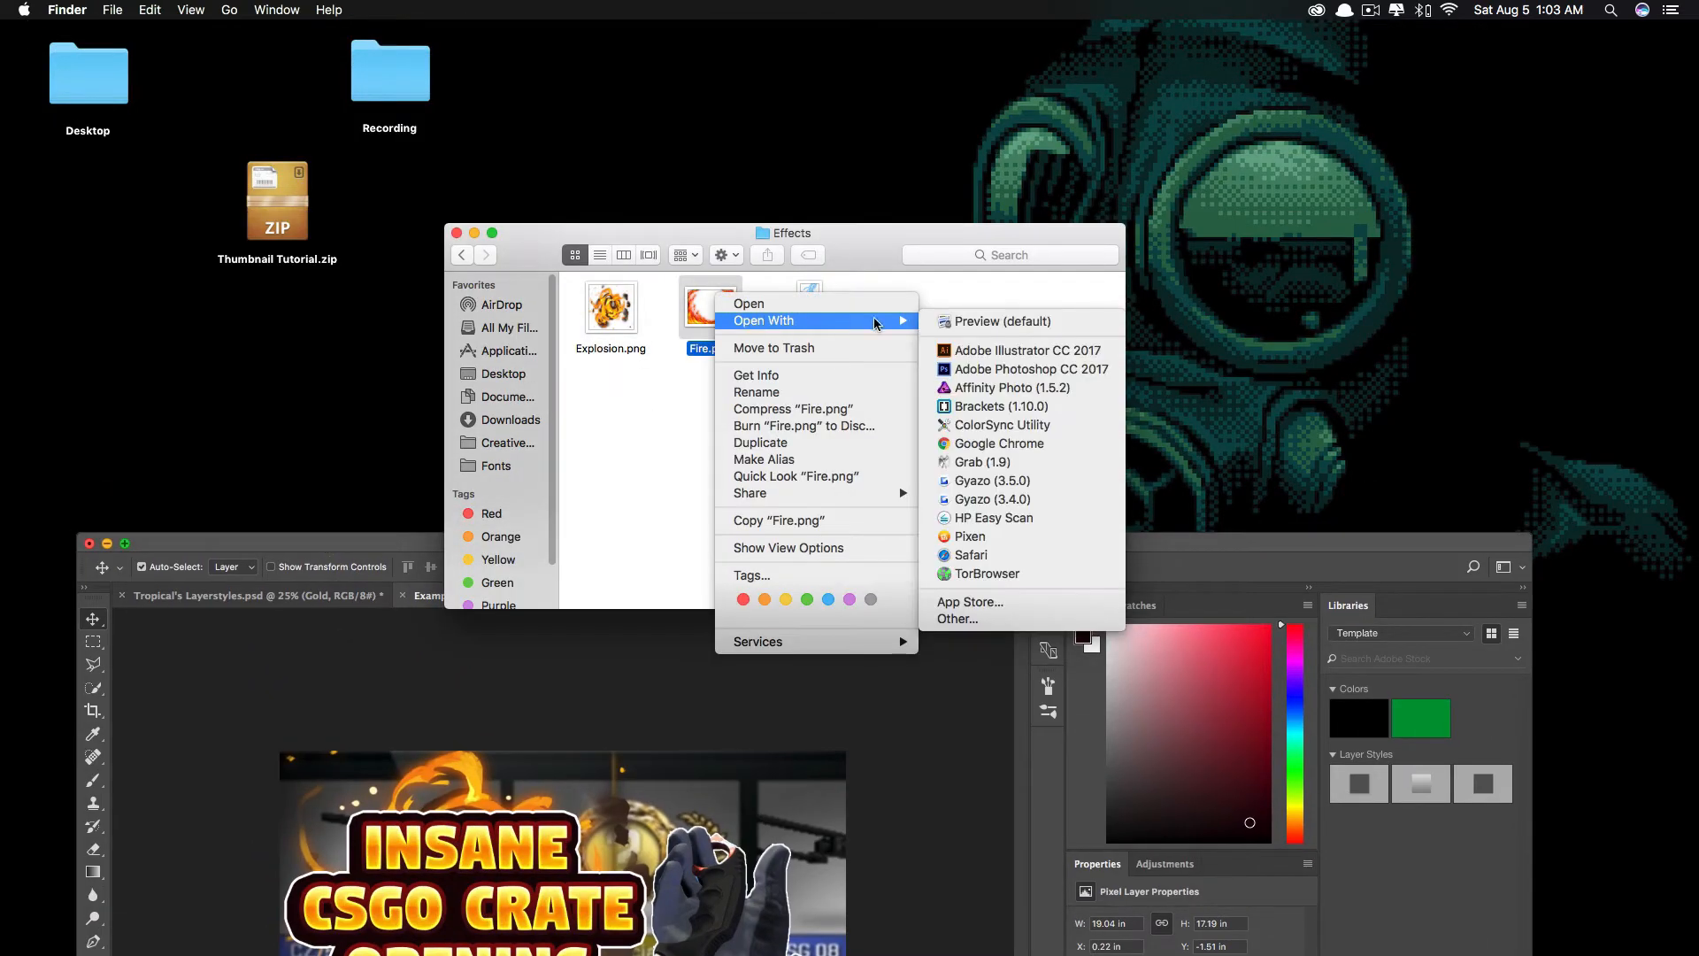
click(998, 381)
drag(439, 546, 422, 68)
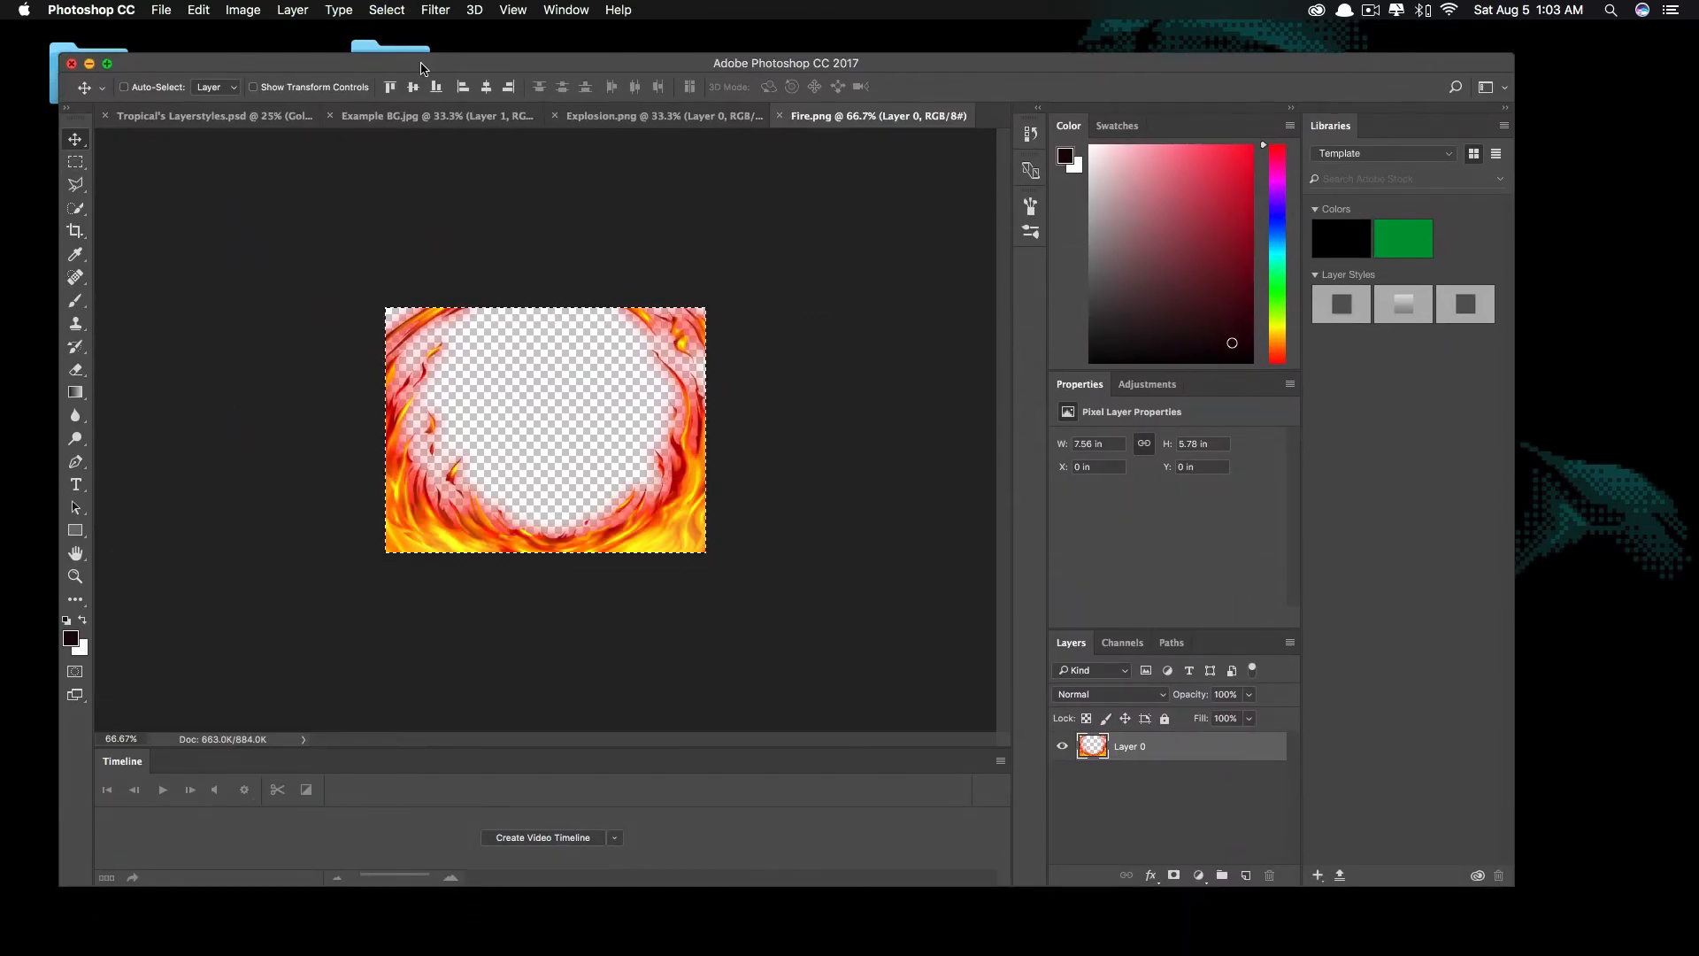
- Paste the fire frame into Example BG.jpg and scale it to about 27.03 × 15.57 in to fill the canvas
click(446, 116)
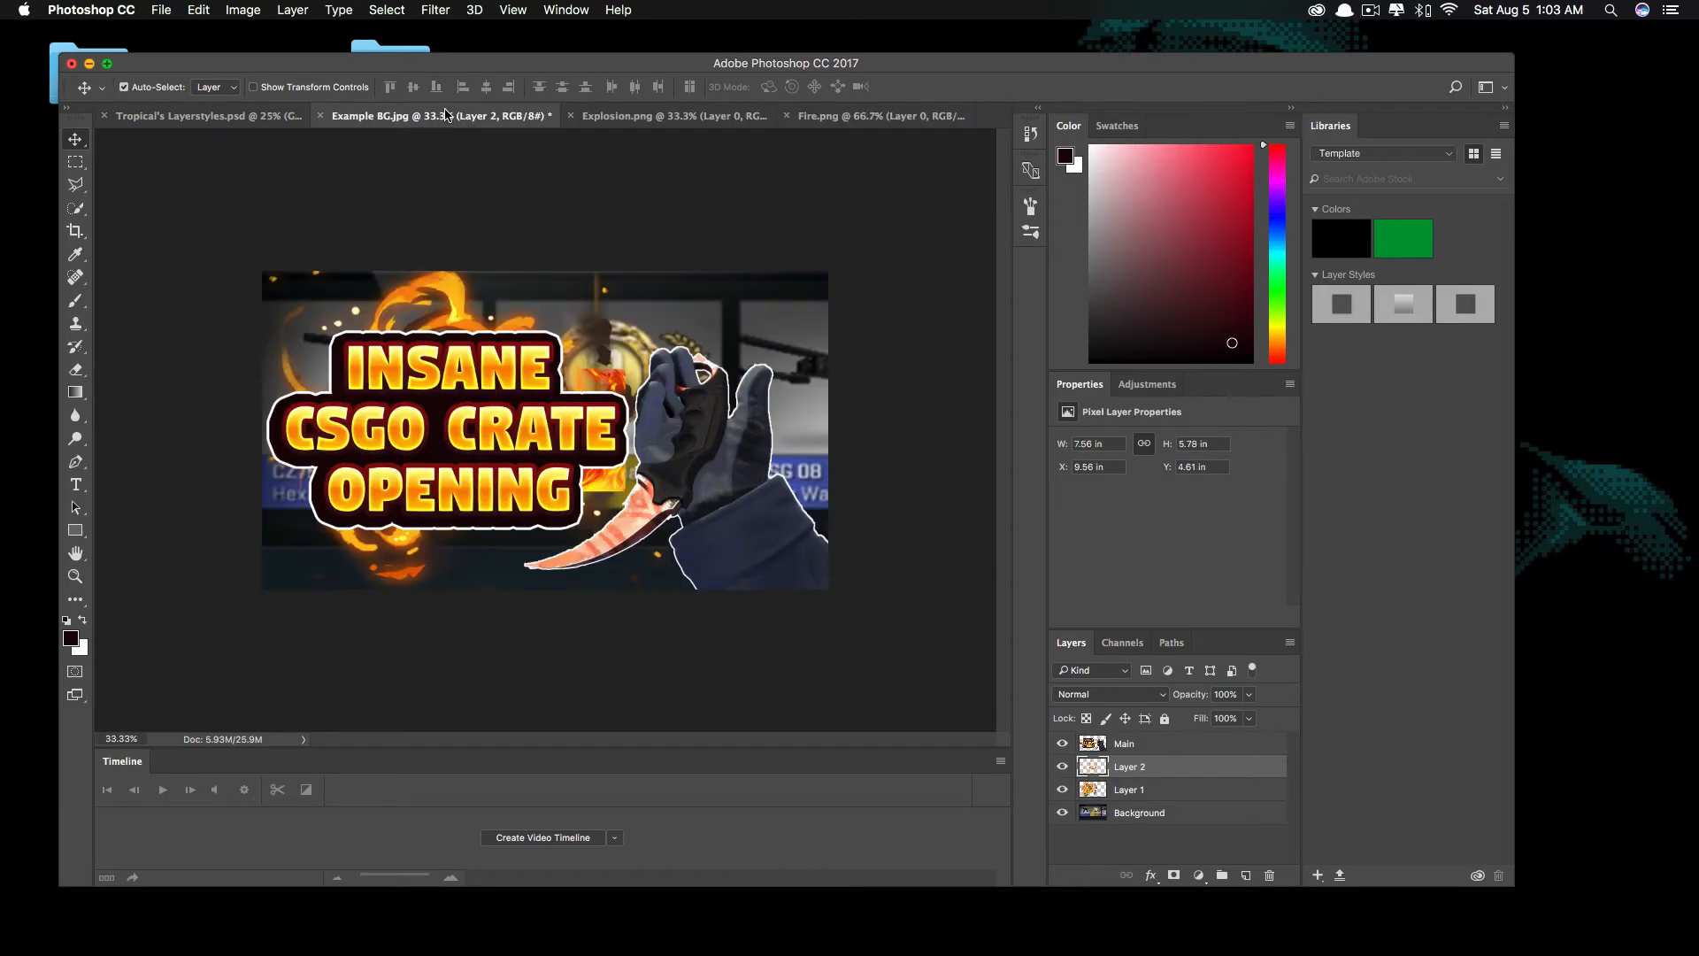
click(198, 9)
mouse_move(248, 432)
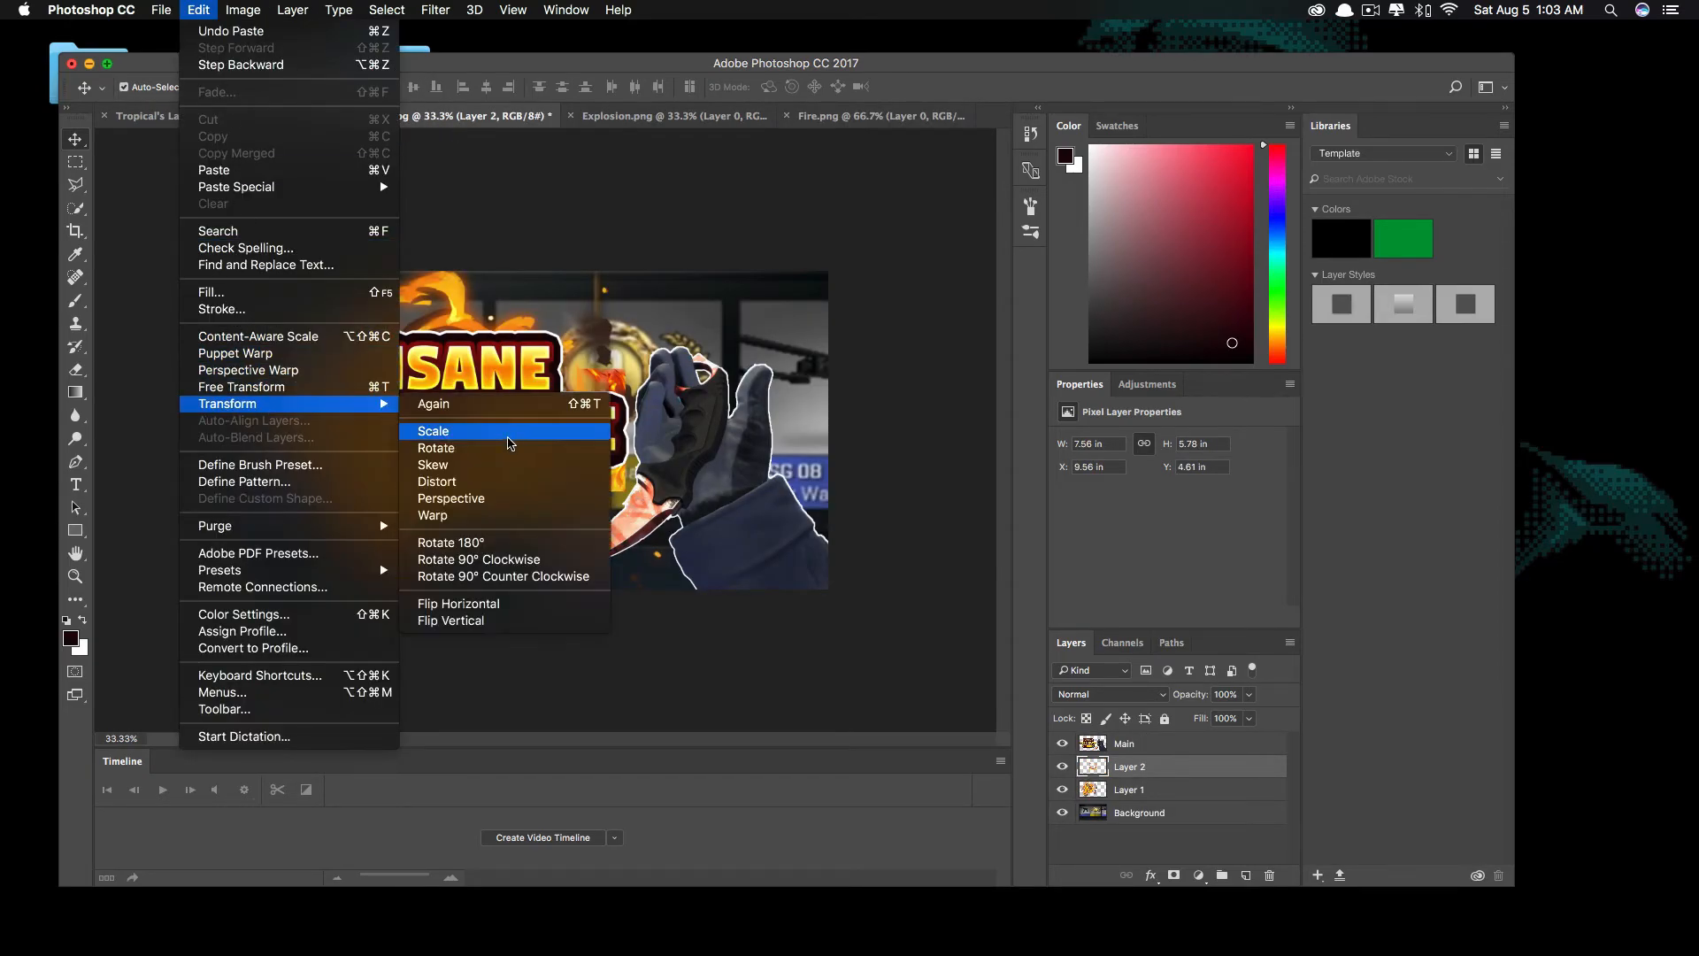
click(436, 432)
drag(627, 368, 828, 271)
drag(449, 501, 238, 612)
click(75, 140)
click(1009, 333)
- Move the fire layer above the Main layer and lower its opacity to 79%
drag(1138, 766, 1135, 738)
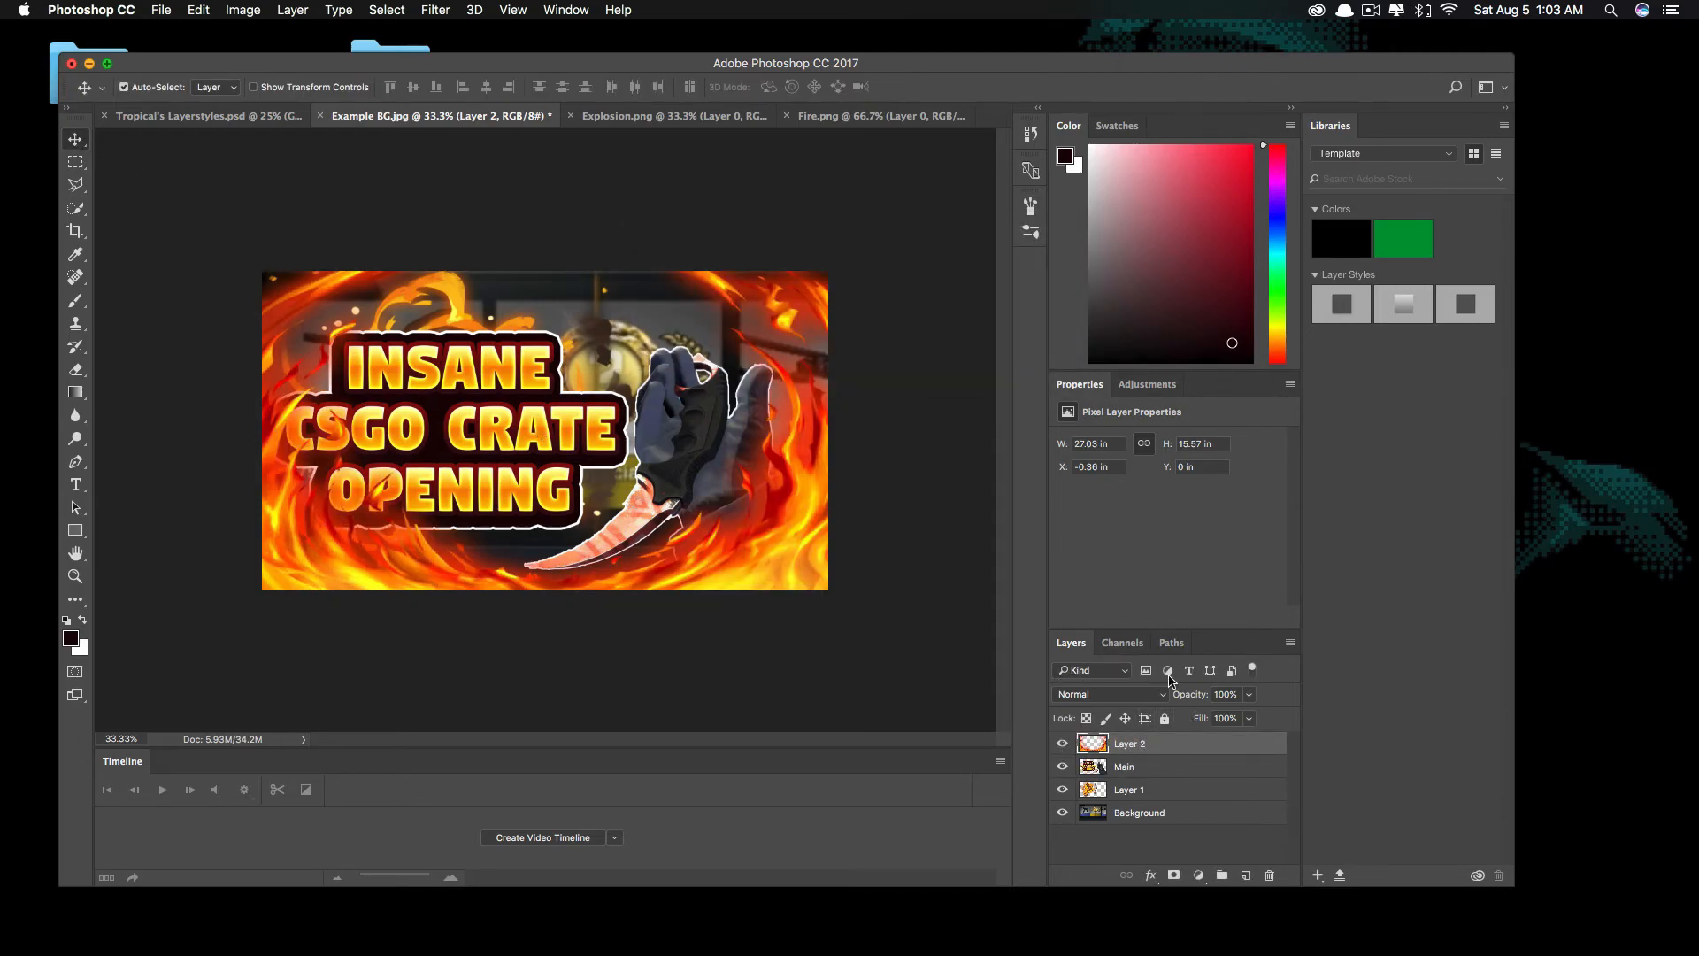
click(1249, 693)
drag(1251, 714, 1234, 718)
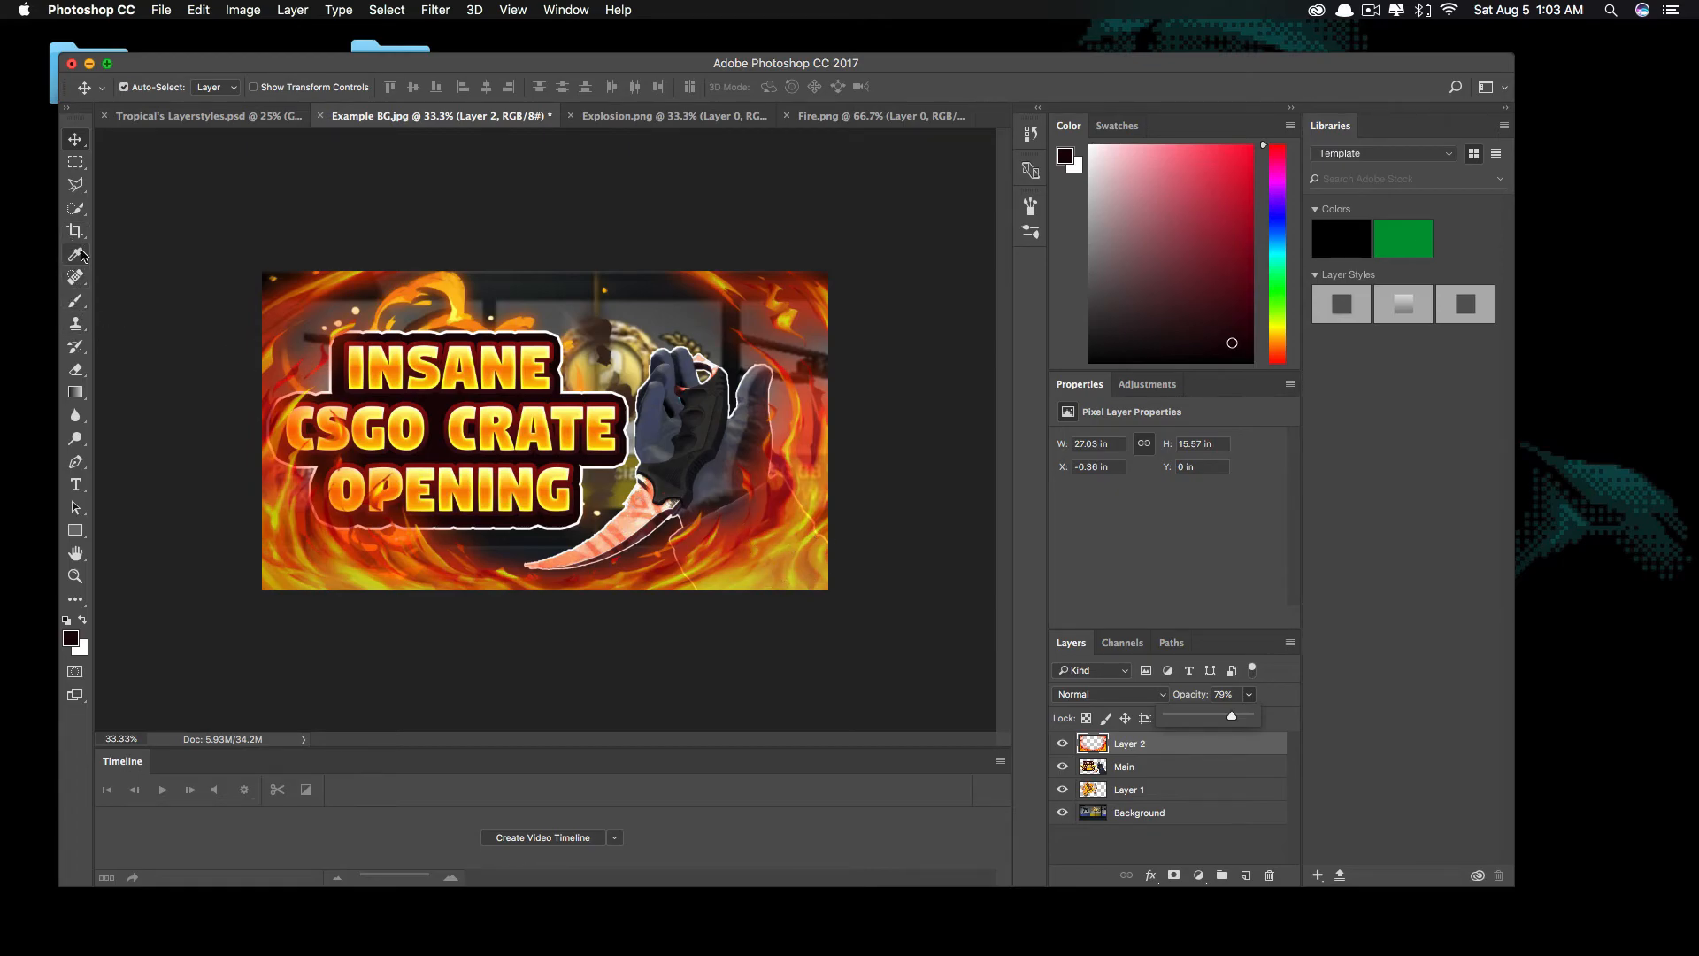
- Try to erase the fire over the gloved hand and sleeve with the Eraser at 64% opacity and size 60
click(75, 369)
click(359, 88)
drag(706, 562, 731, 533)
key(super+z)
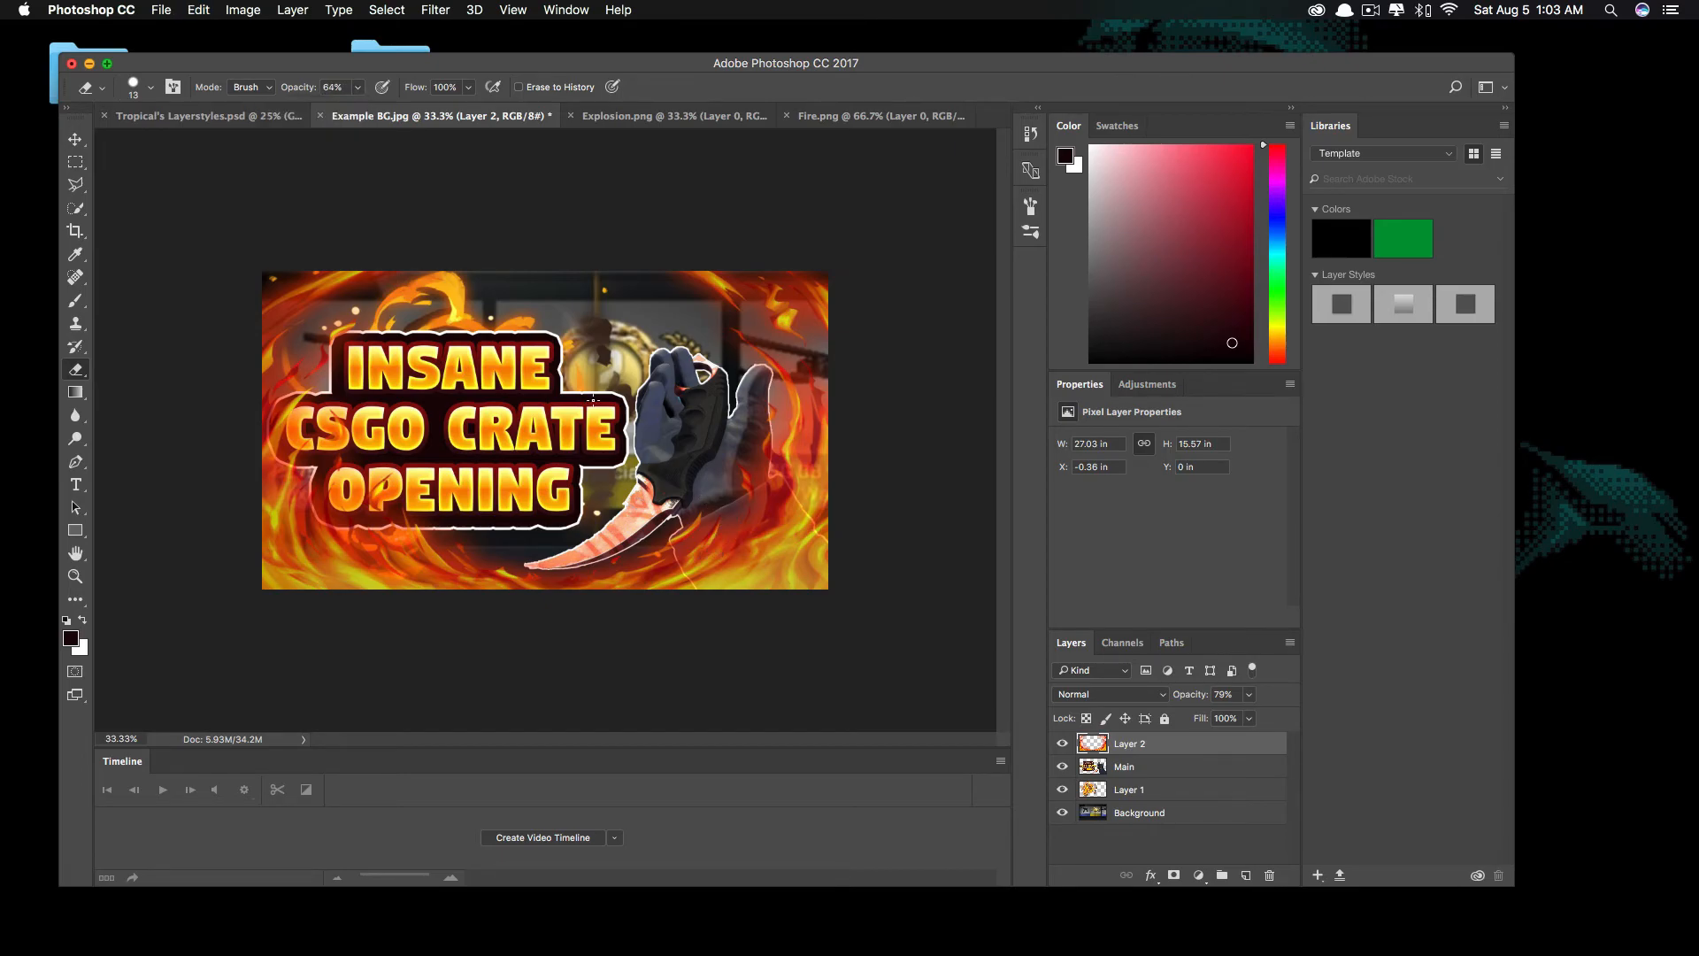
click(152, 90)
drag(186, 136, 192, 144)
mouse_move(713, 539)
mouse_down()
mouse_move(727, 504)
mouse_move(778, 530)
mouse_move(741, 468)
mouse_up()
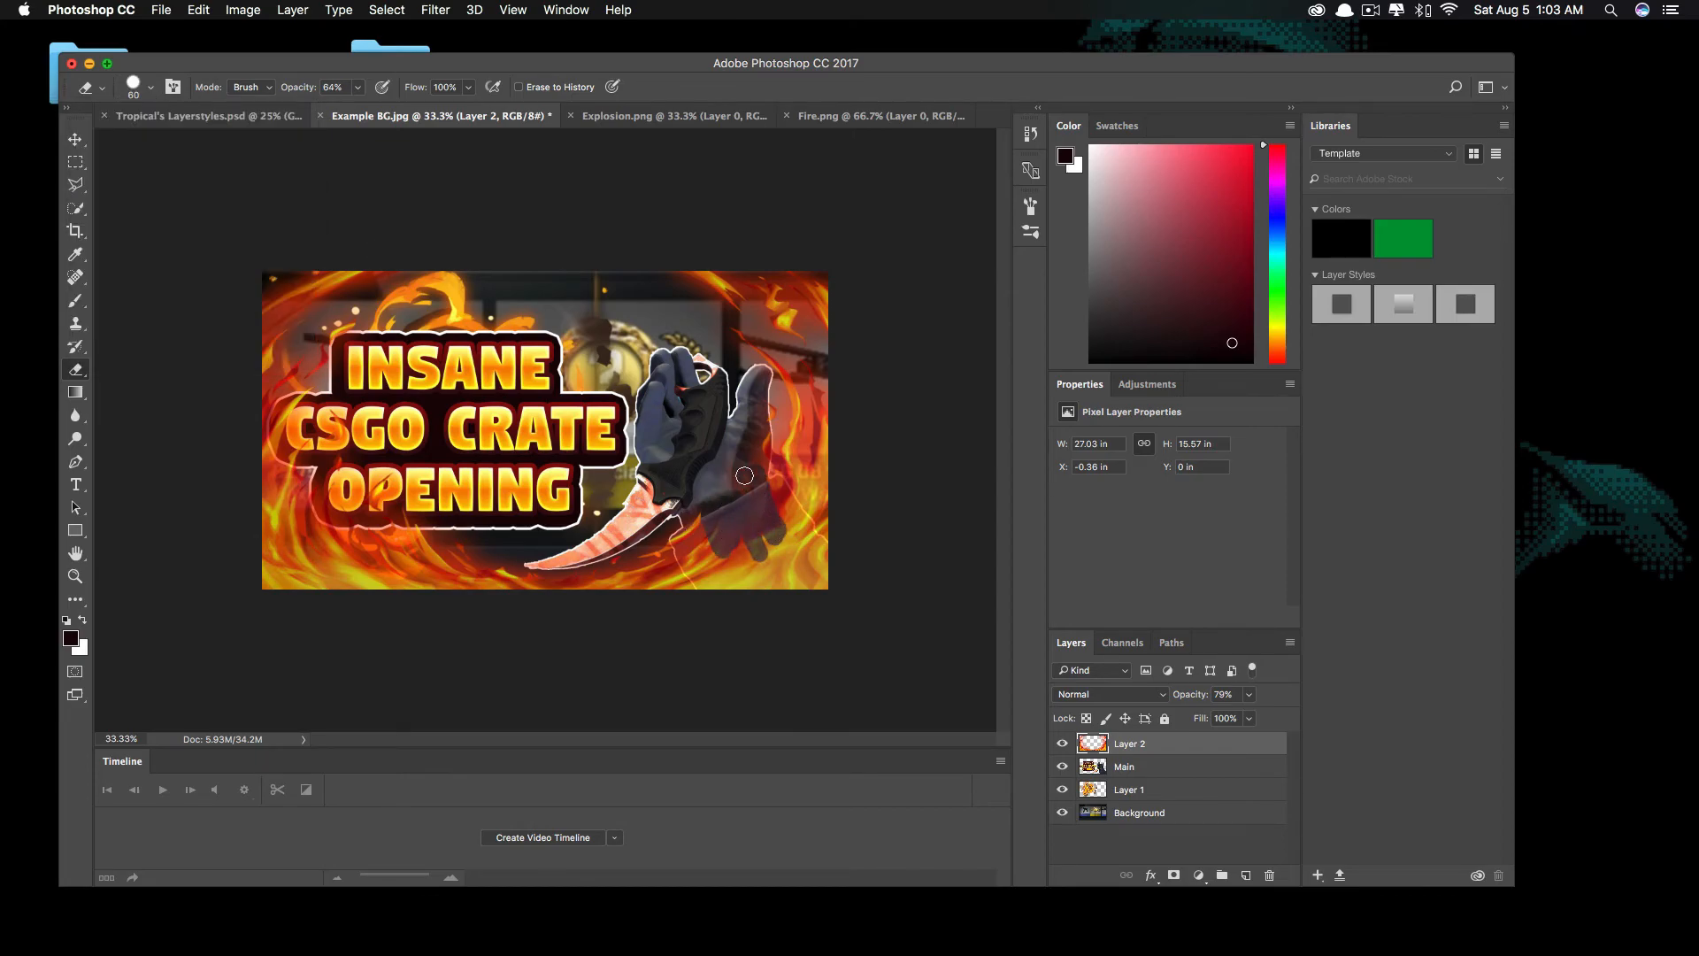
key(super+z)
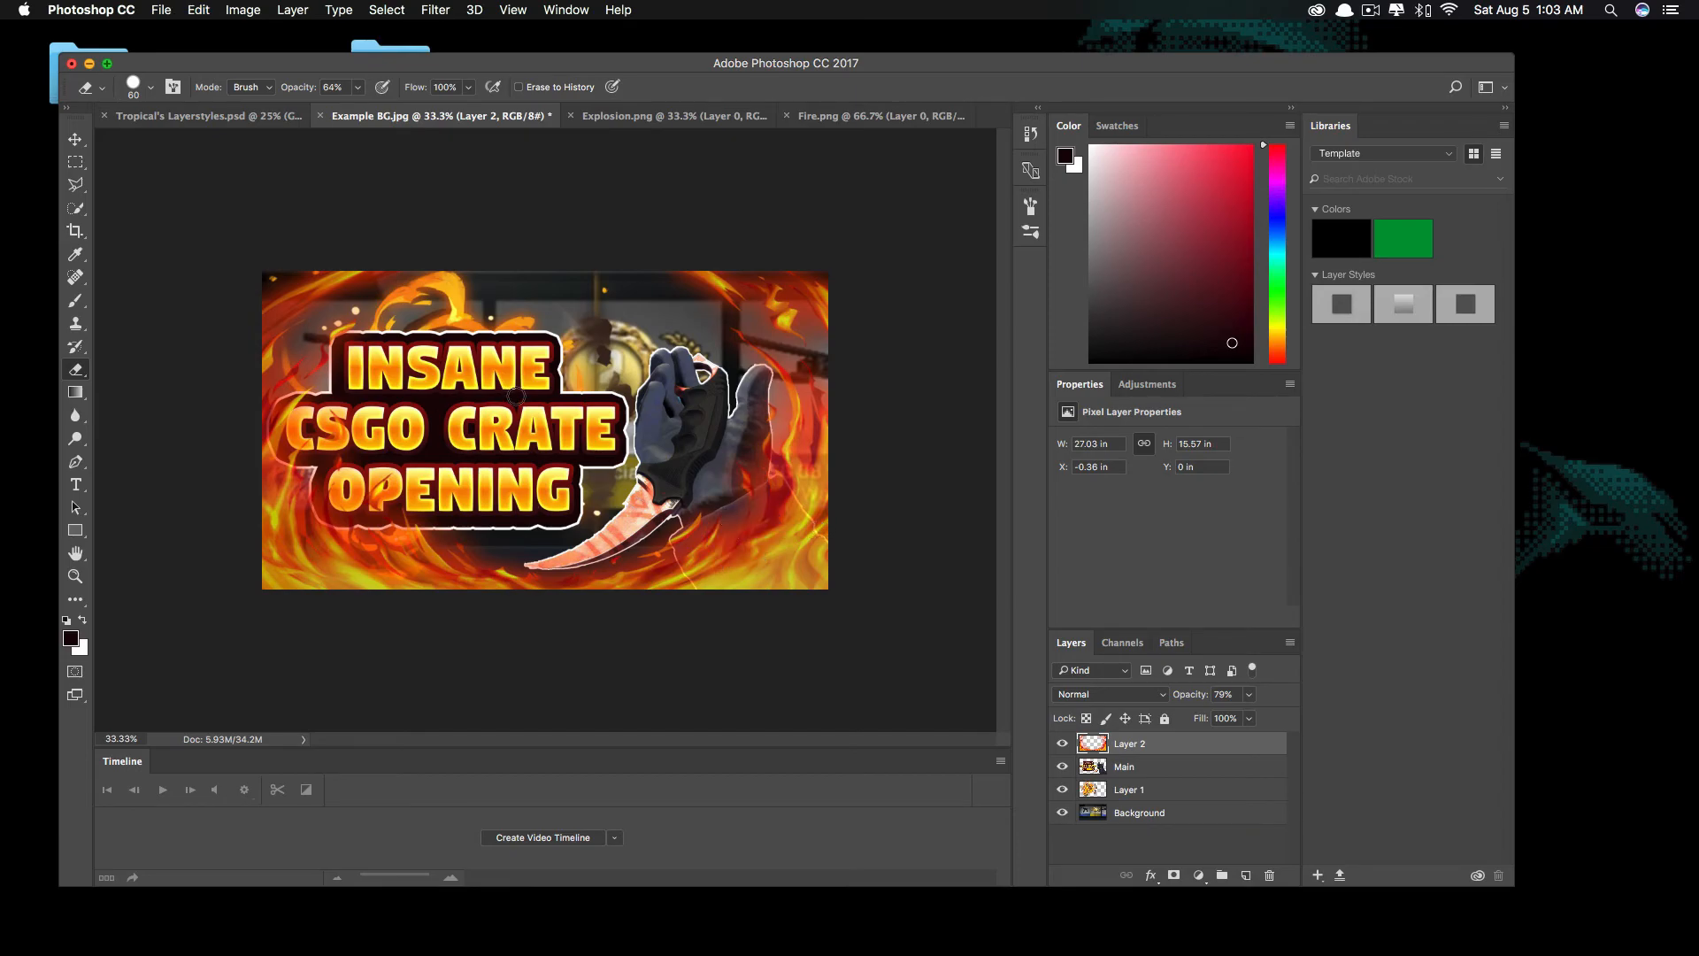
- Reduce the opacity of the fire layer above the Main layer to 75%, and activate the Move tool
key(super+minus)
key(super+minus)
key(super+minus)
key(super+plus)
key(super+plus)
key(super+plus)
click(1223, 693)
text(50)
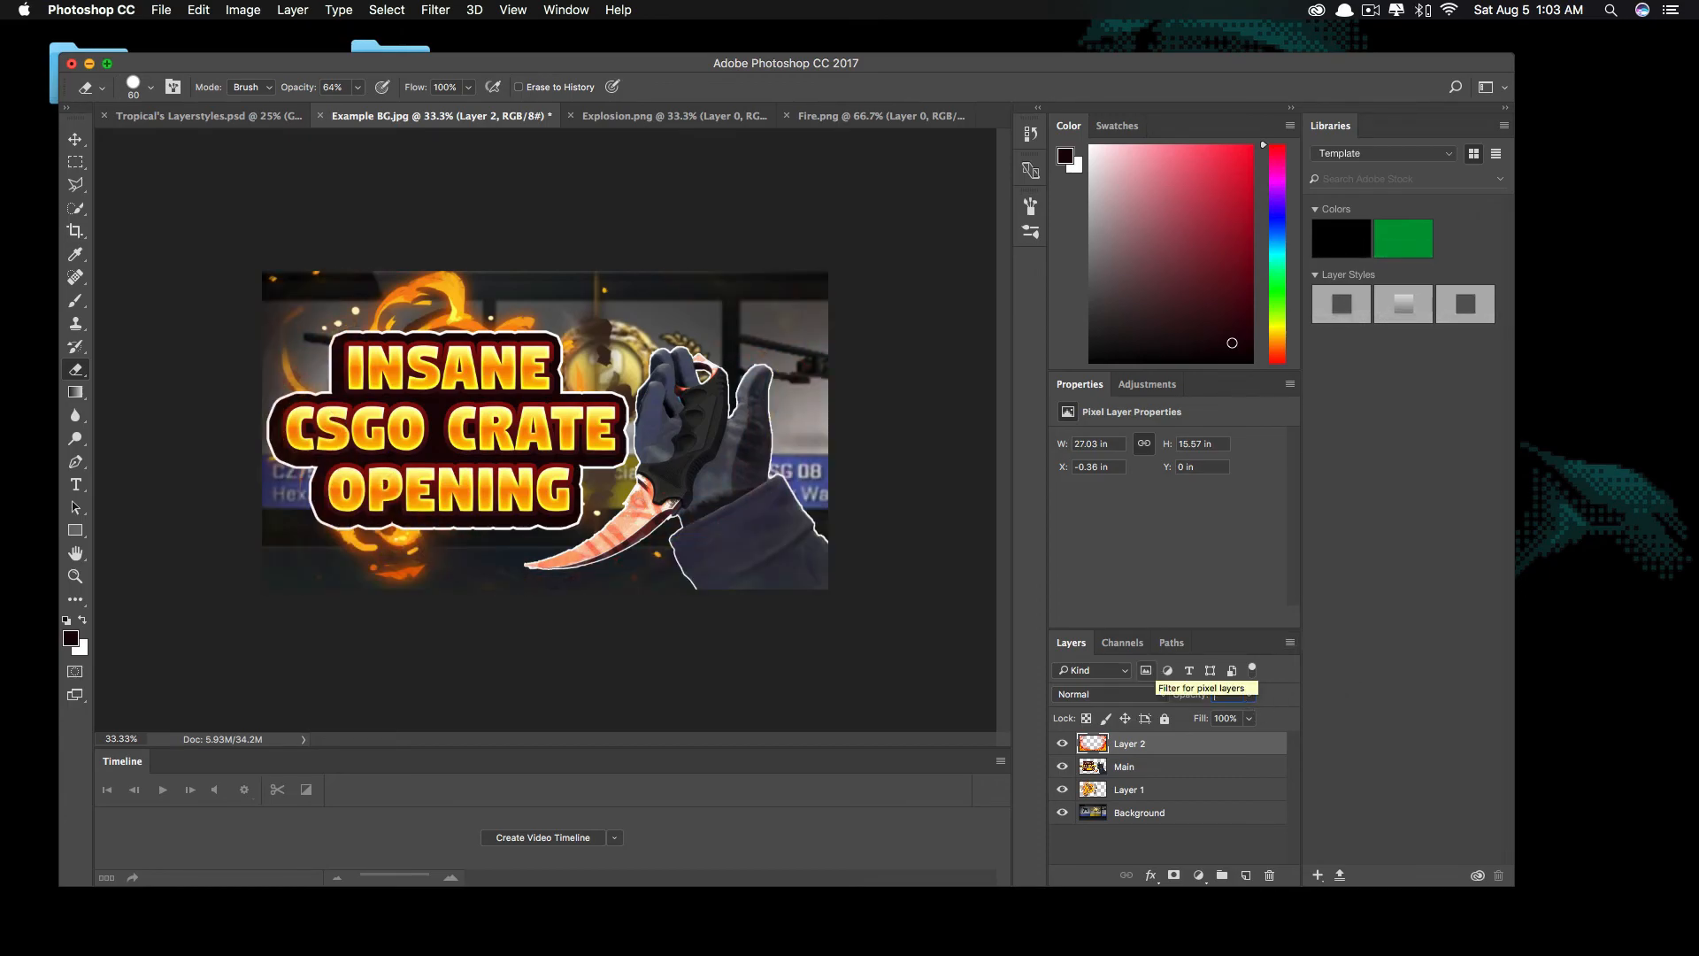
text(75)
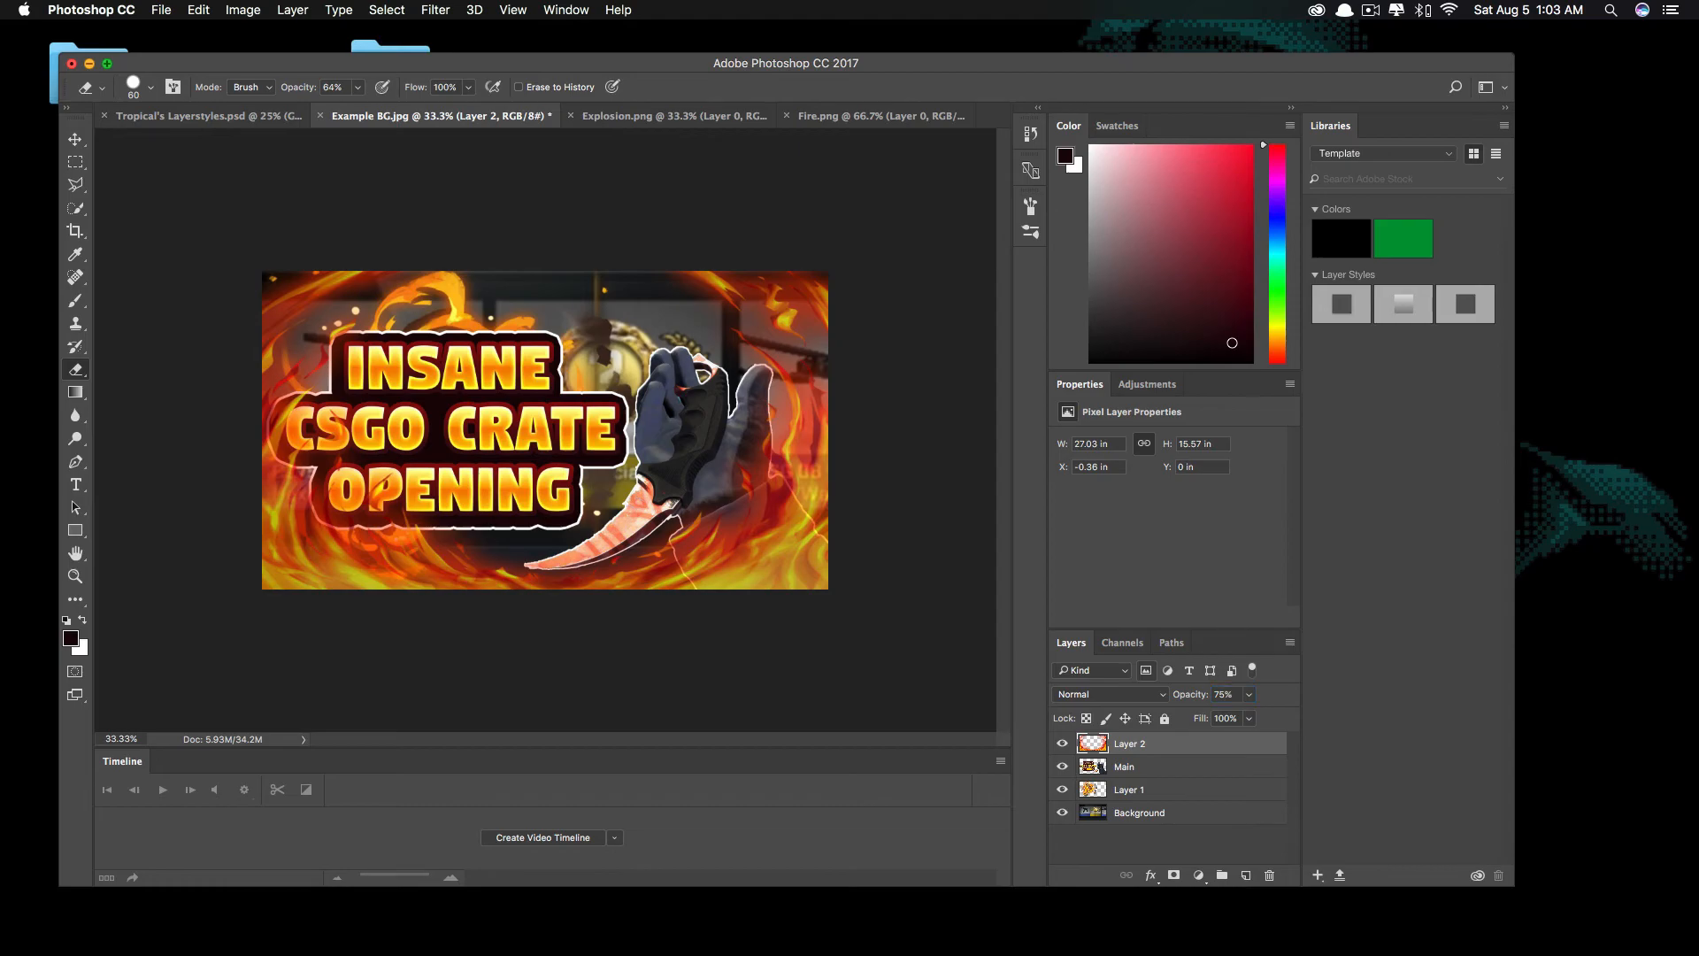
click(75, 139)
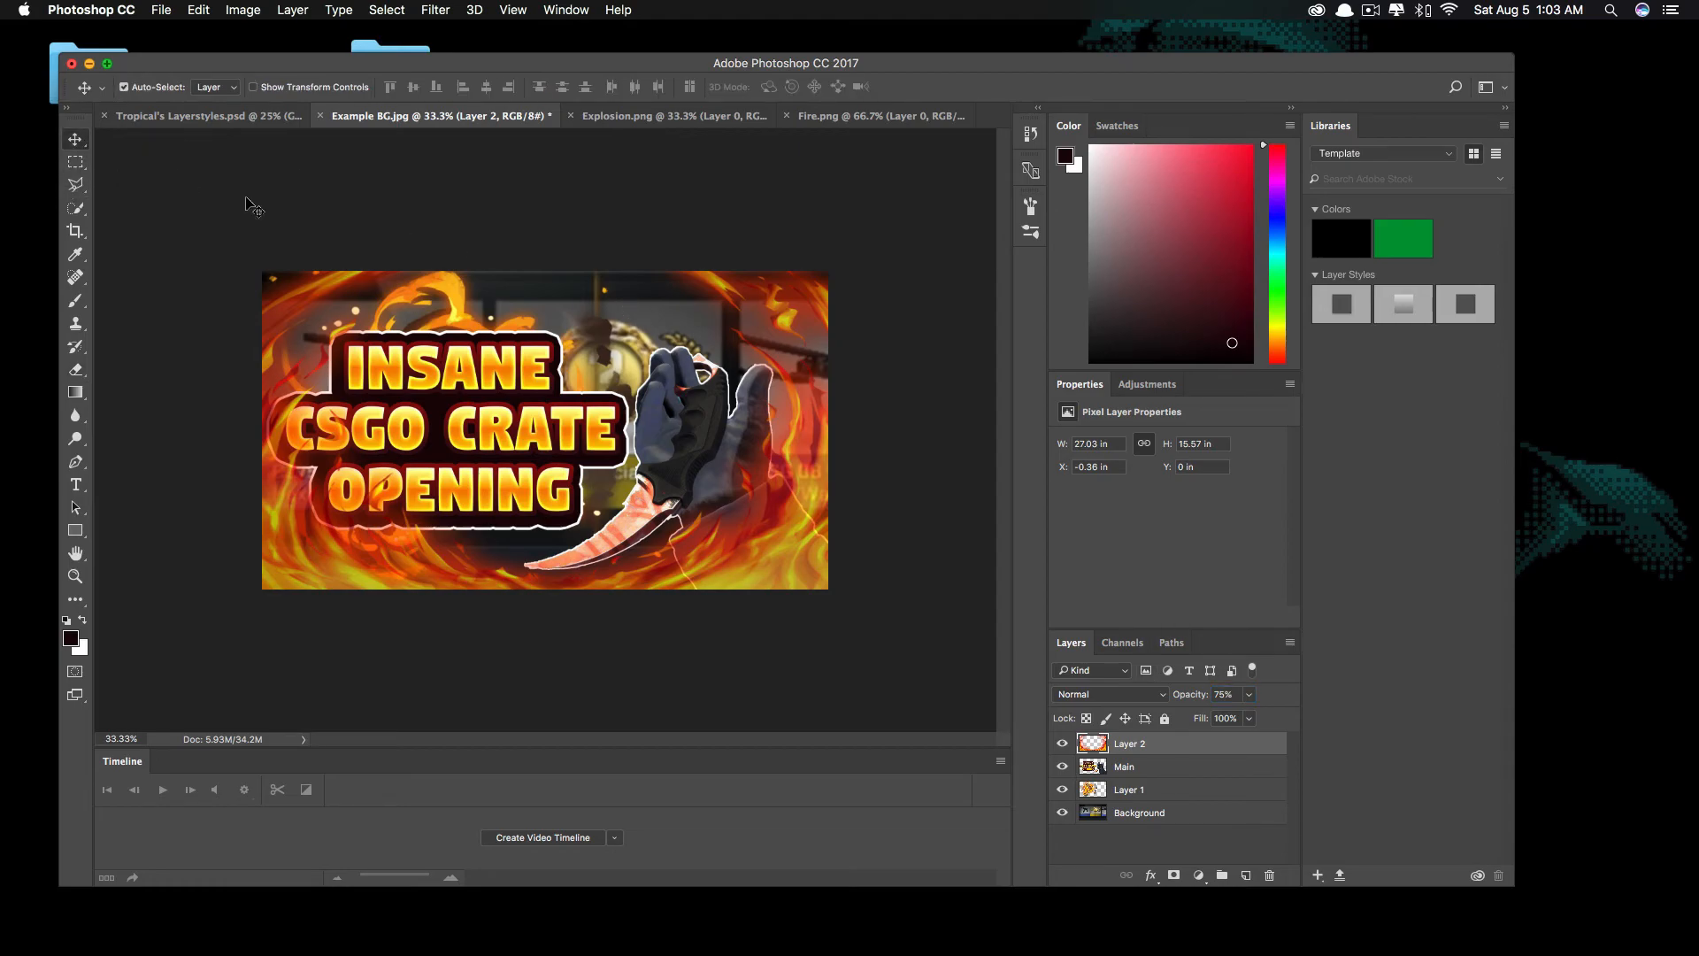
- Examine the whole thumbnail composition at smaller and larger magnifications, up to 50%
key(super+minus)
key(super+minus)
key(super+plus)
key(super+plus)
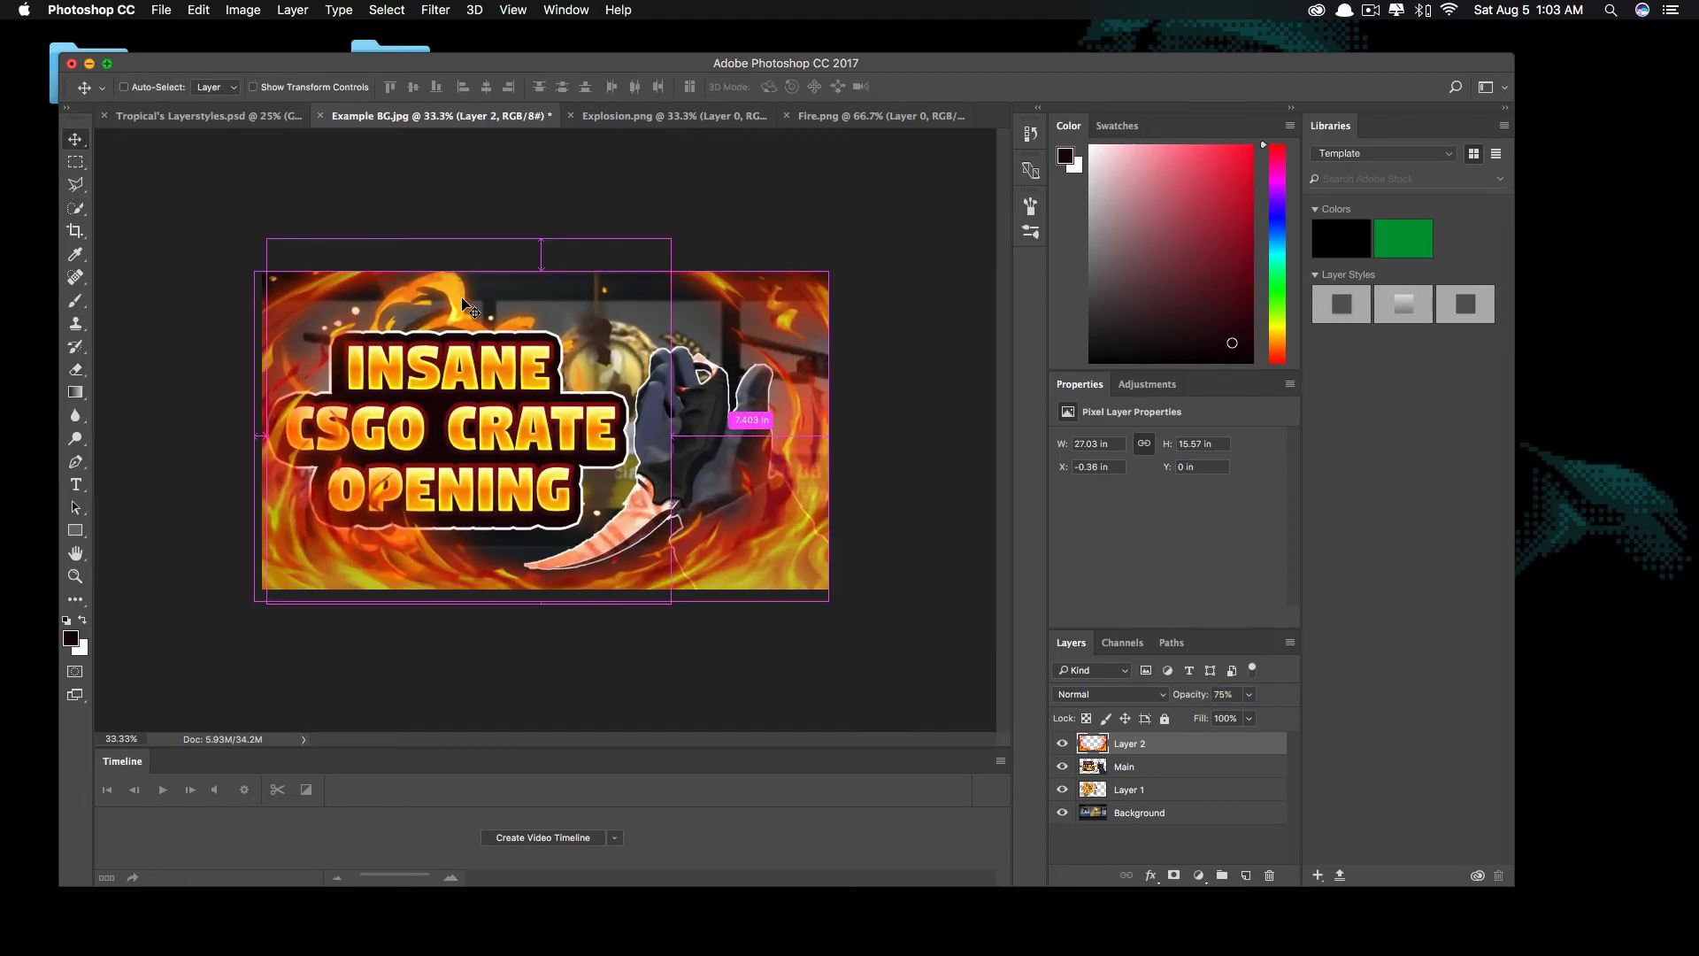
key(super+minus)
key(super+plus)
key(super+plus)
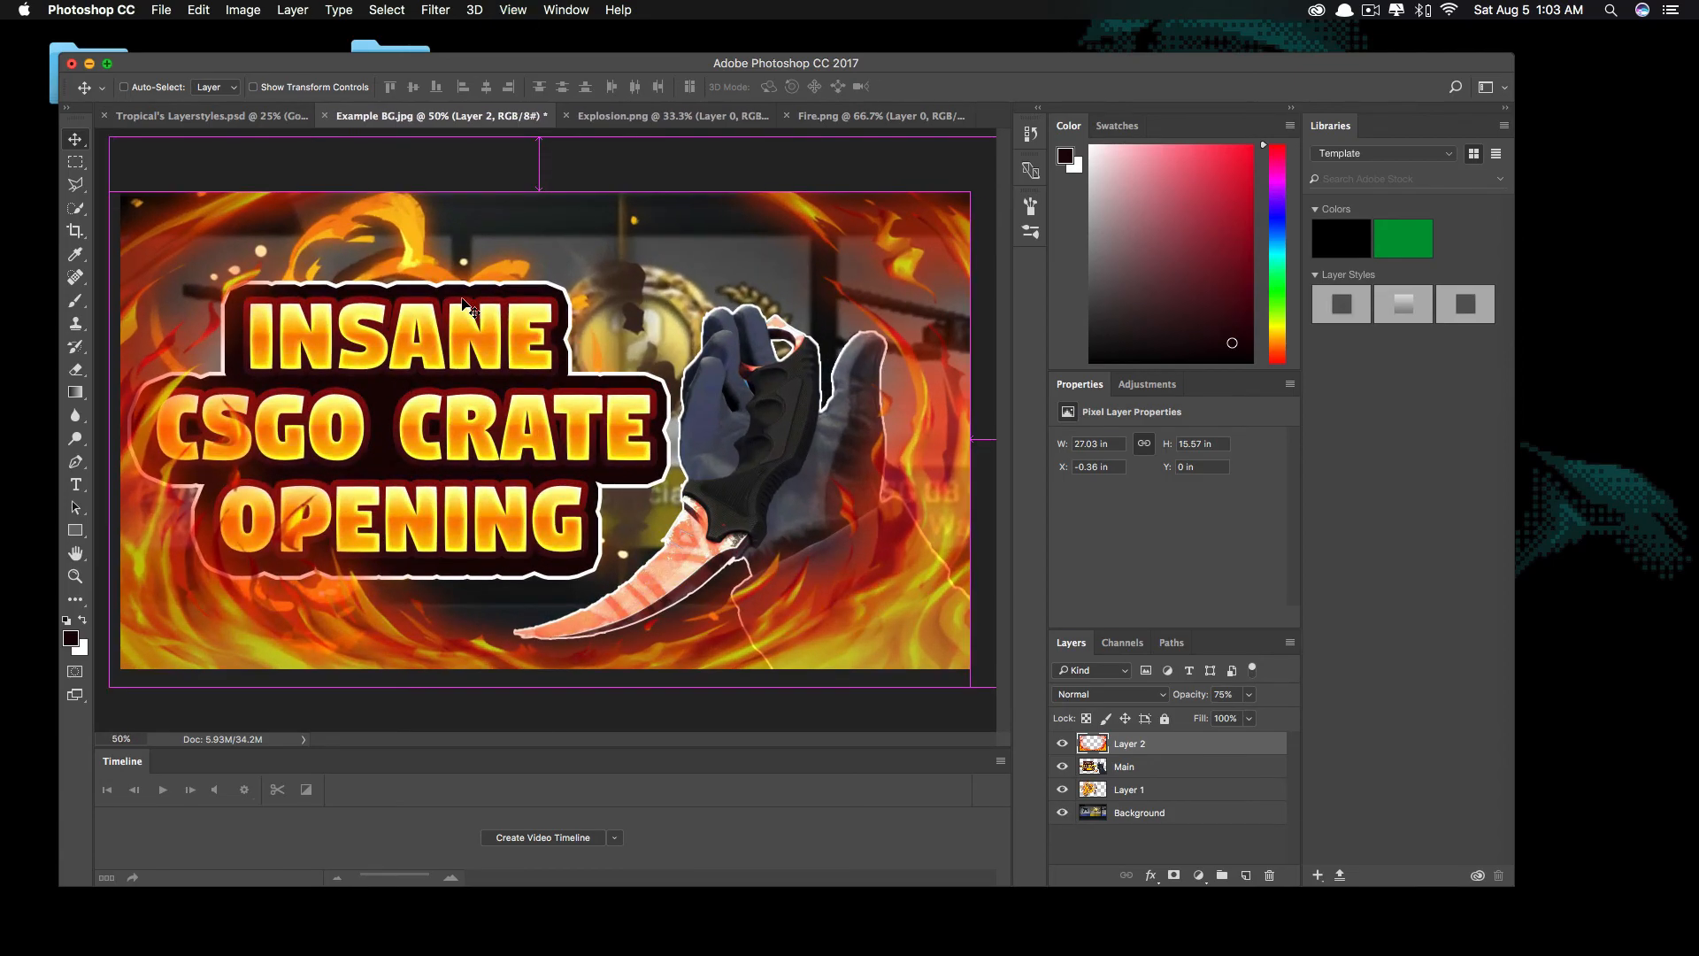
key(super+minus)
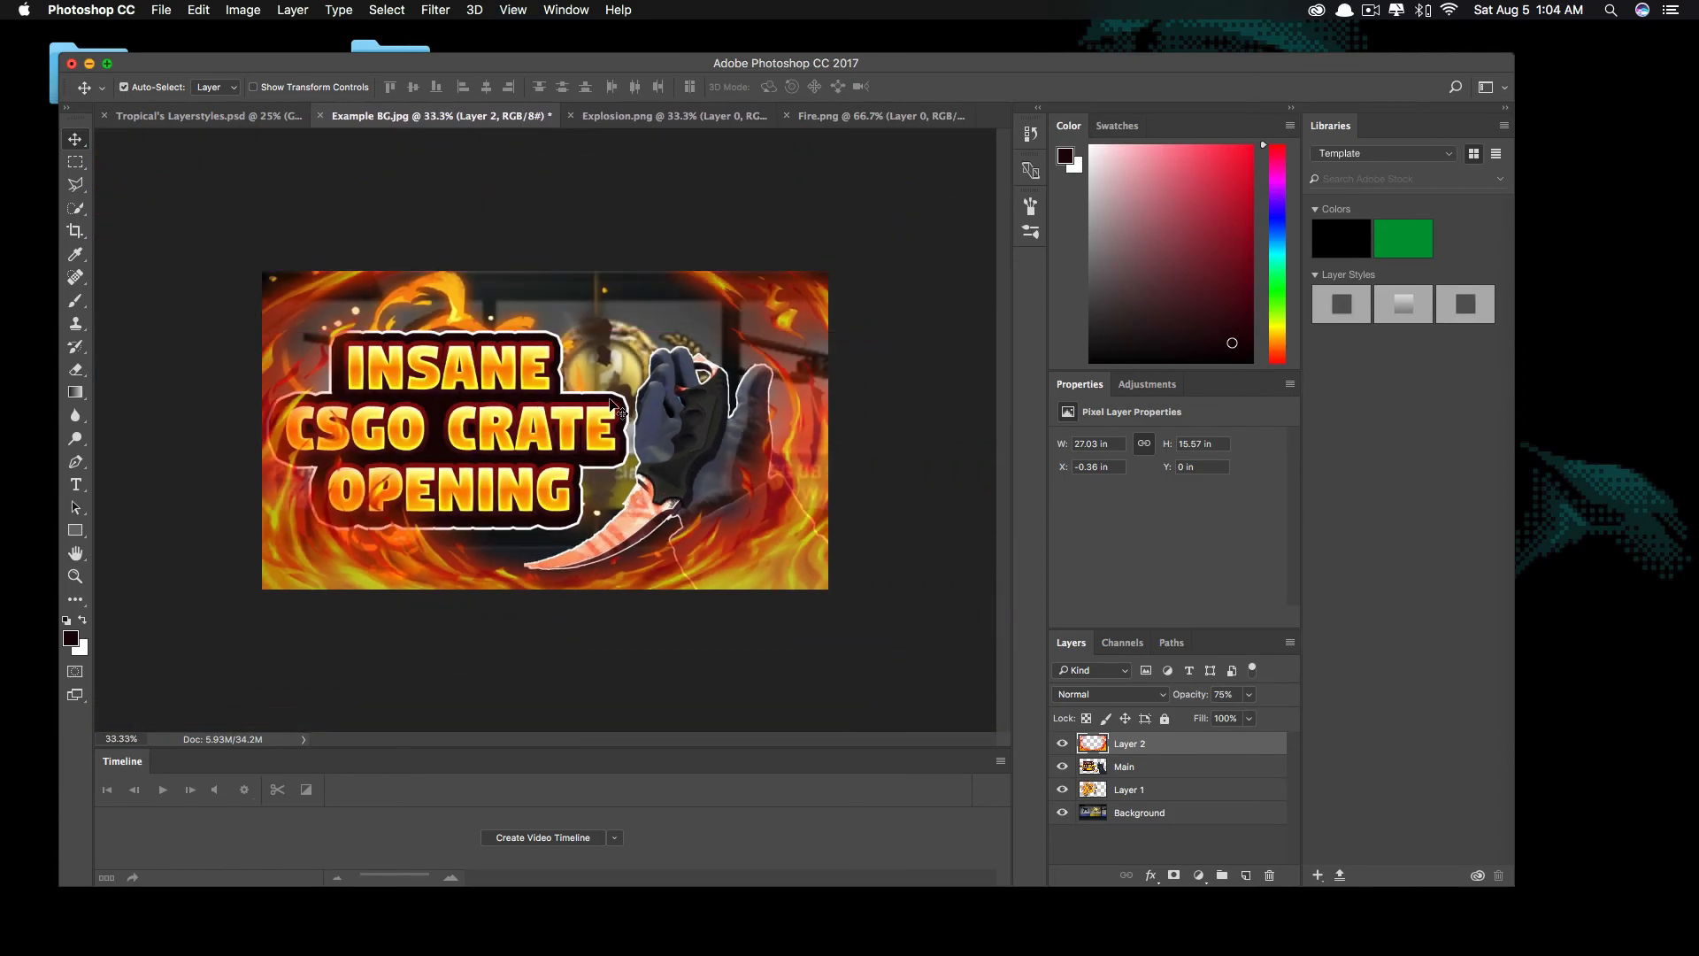
drag(511, 65, 509, 45)
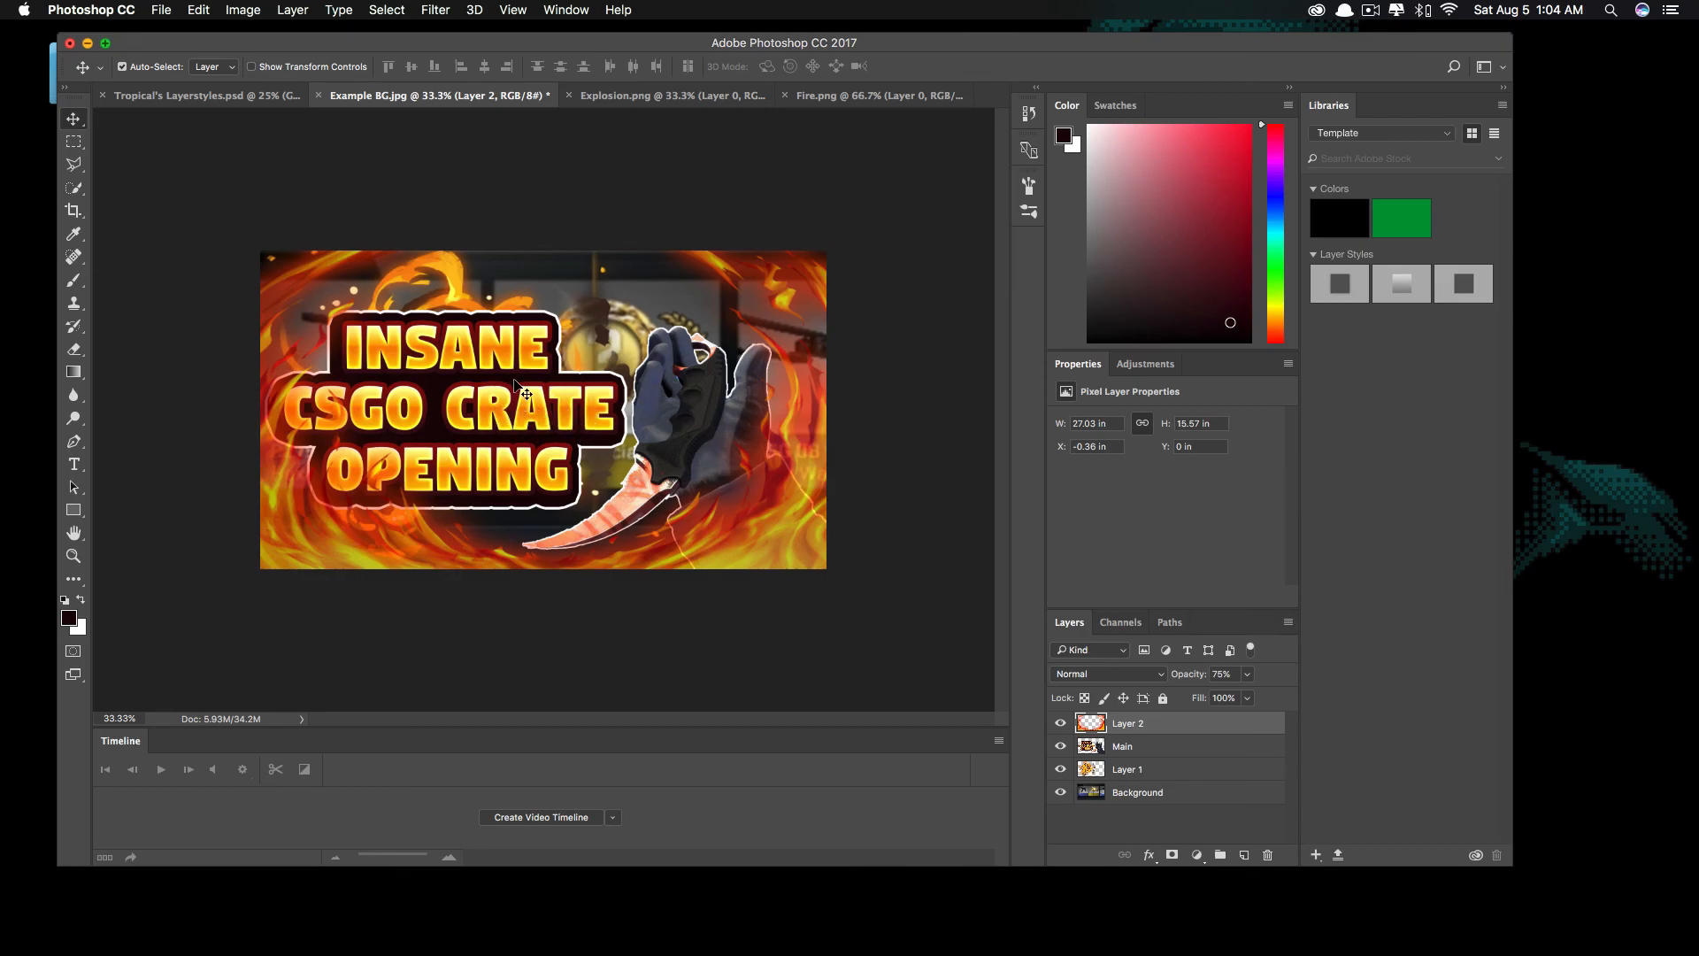
drag(434, 49, 419, 68)
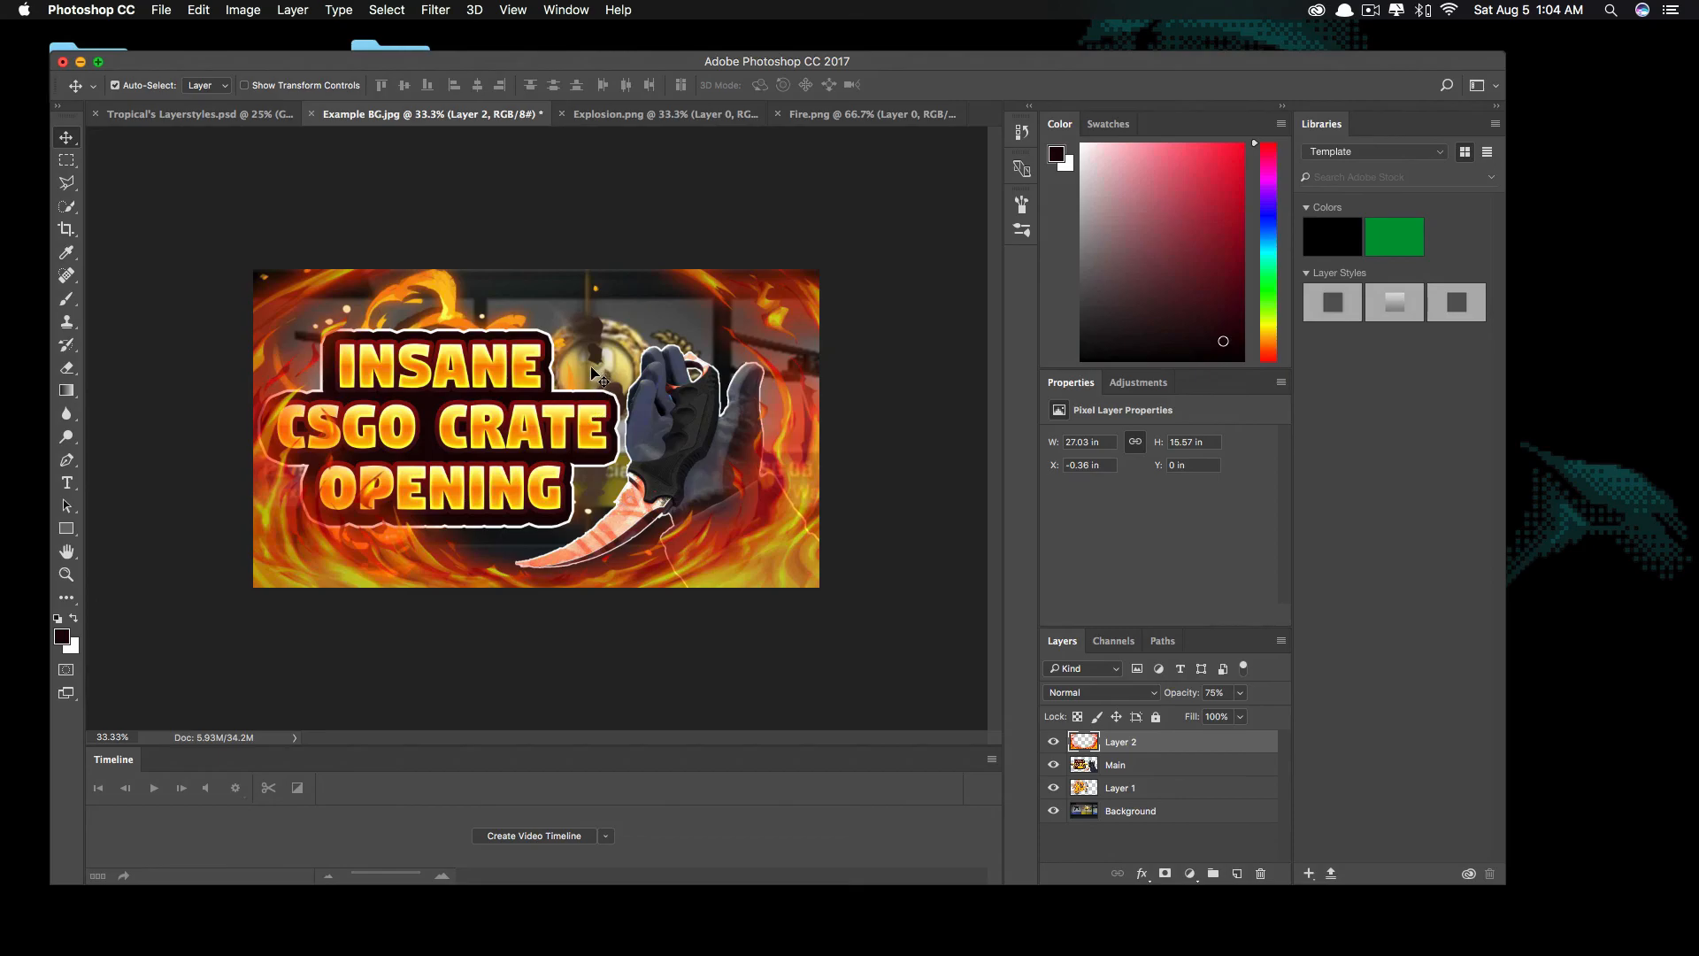
mouse_move(513, 64)
mouse_down()
mouse_move(520, 93)
mouse_move(550, 73)
mouse_move(535, 69)
mouse_up()
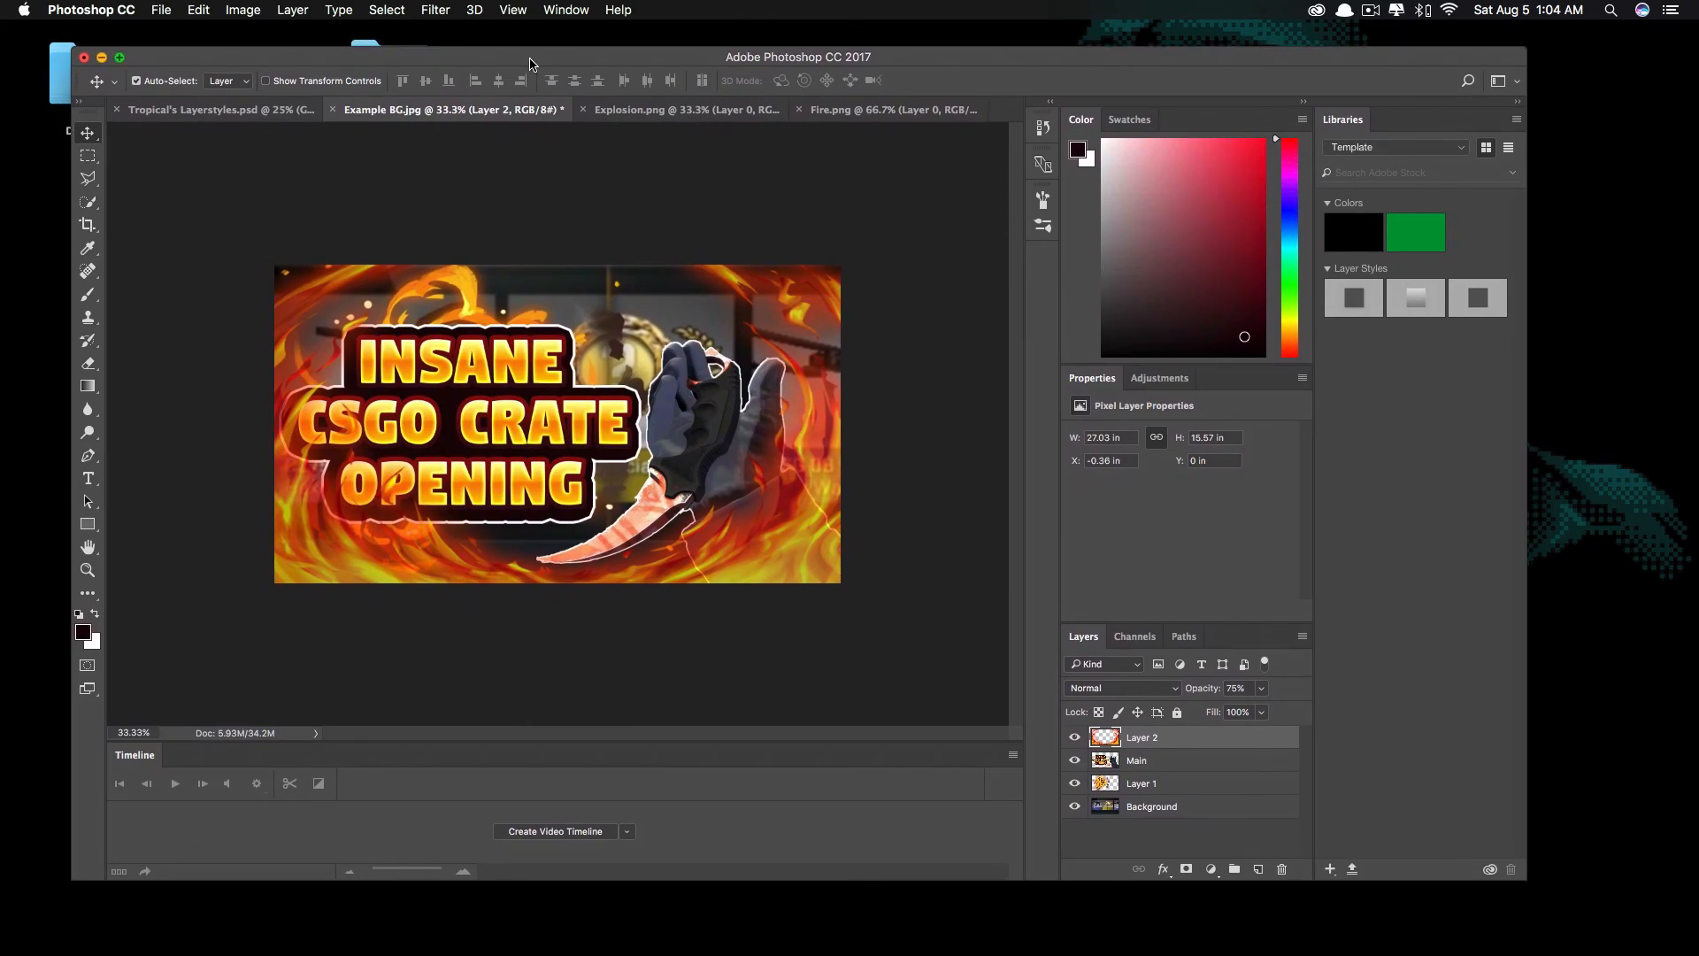